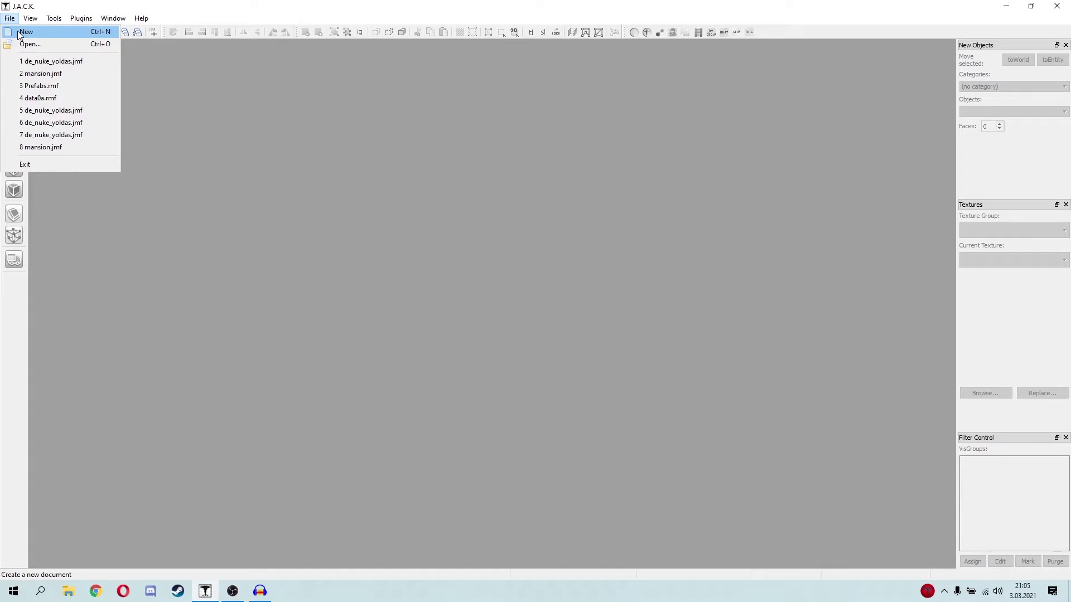
Create a new map and confirm the game configuration for it
click(20, 33)
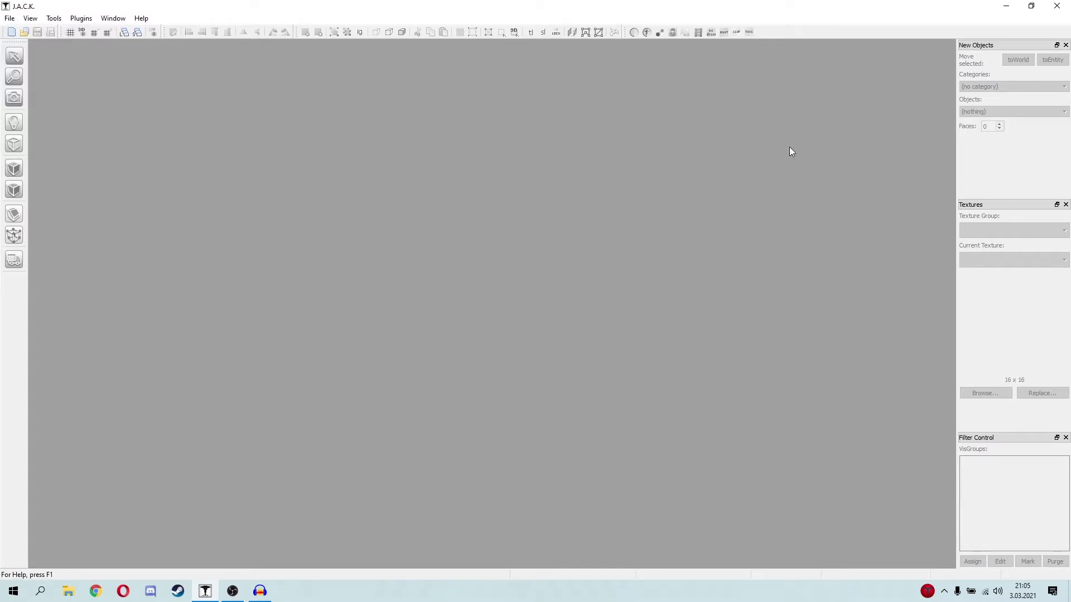
click(10, 19)
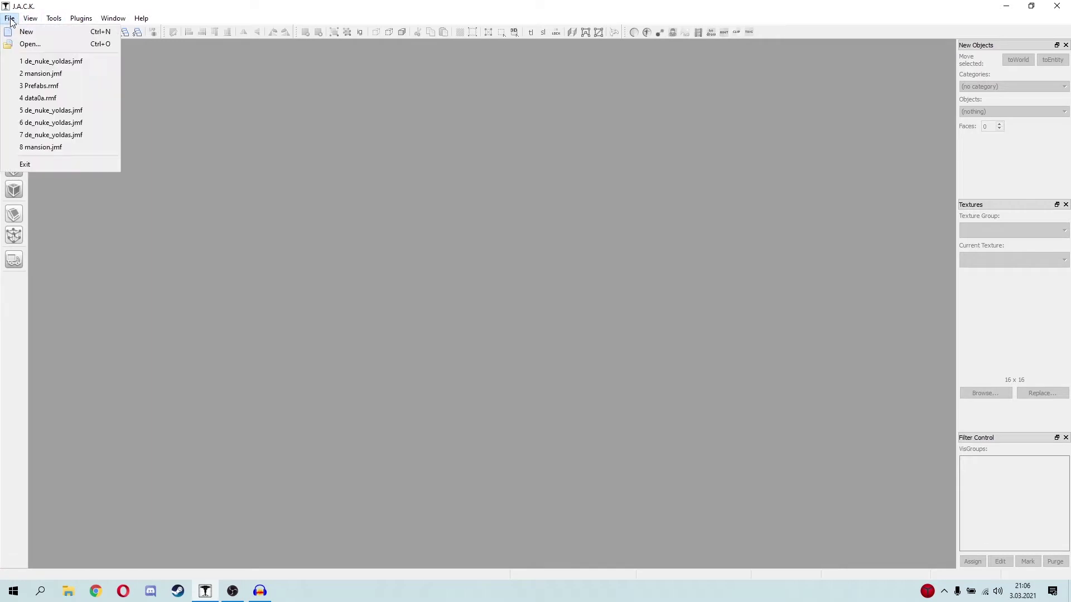
click(25, 32)
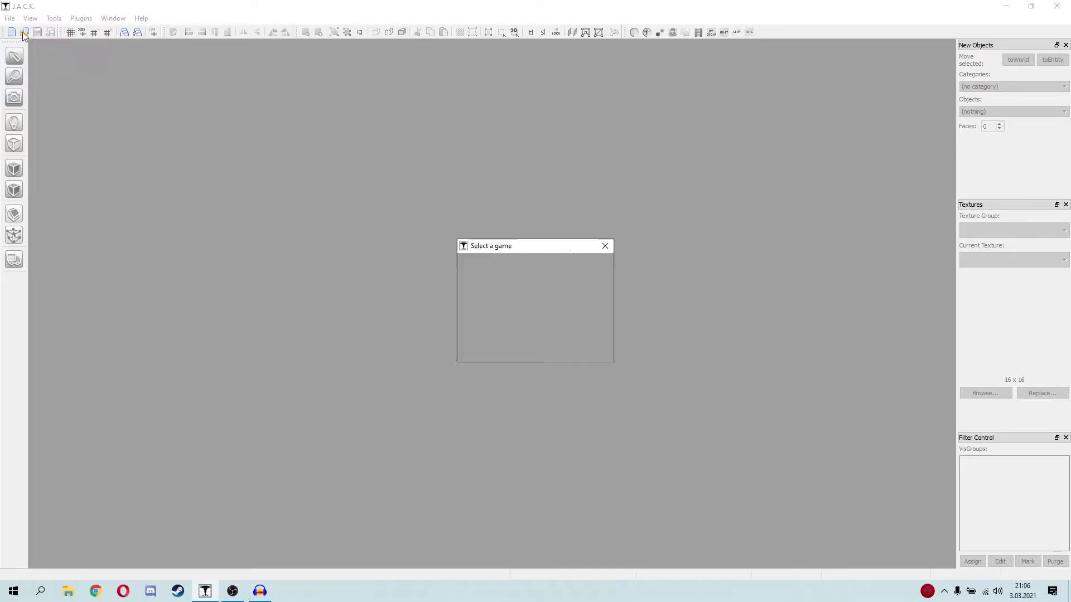
click(489, 286)
click(577, 350)
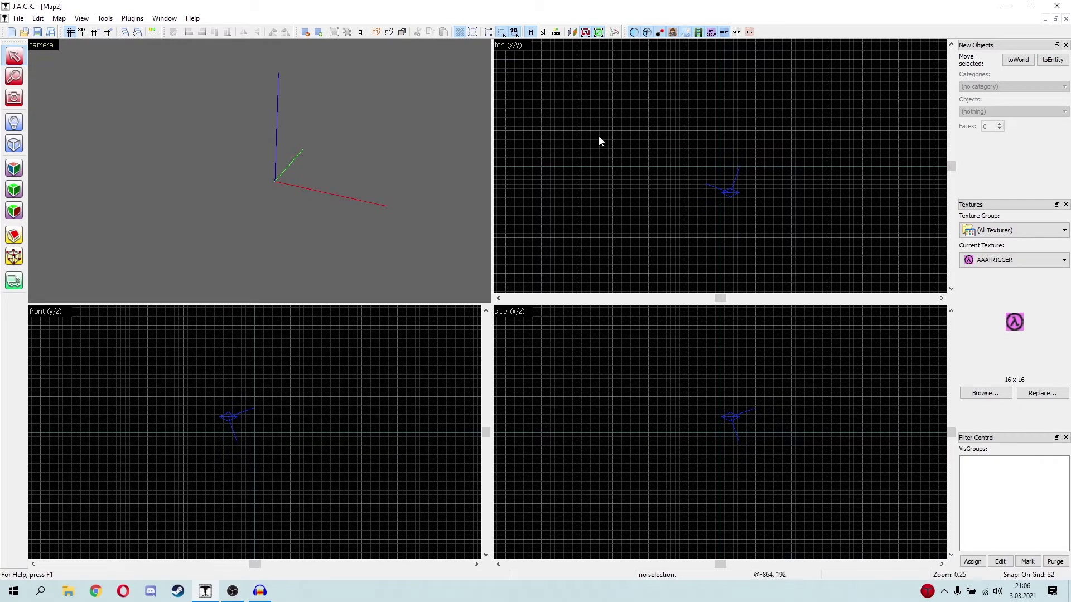
Try a selection box across the top view and zoom that view with the Magnify tool
drag(588, 91, 773, 237)
click(14, 77)
click(686, 158)
click(686, 157)
right_click(686, 158)
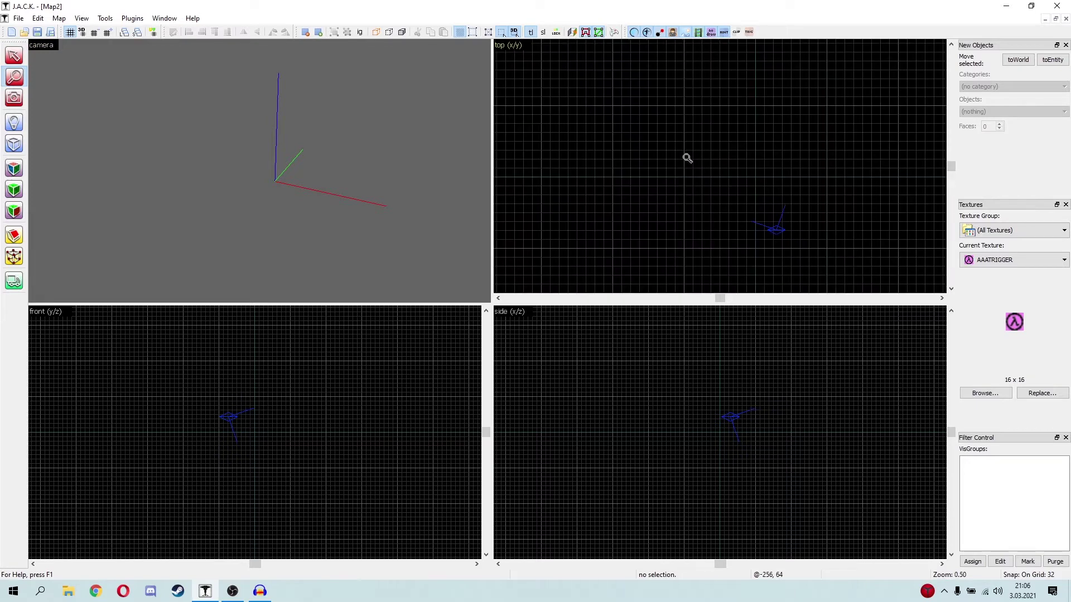
right_click(687, 158)
Place a camera in the top view with the Camera tool and reposition it below the map origin
click(14, 97)
drag(582, 113, 790, 177)
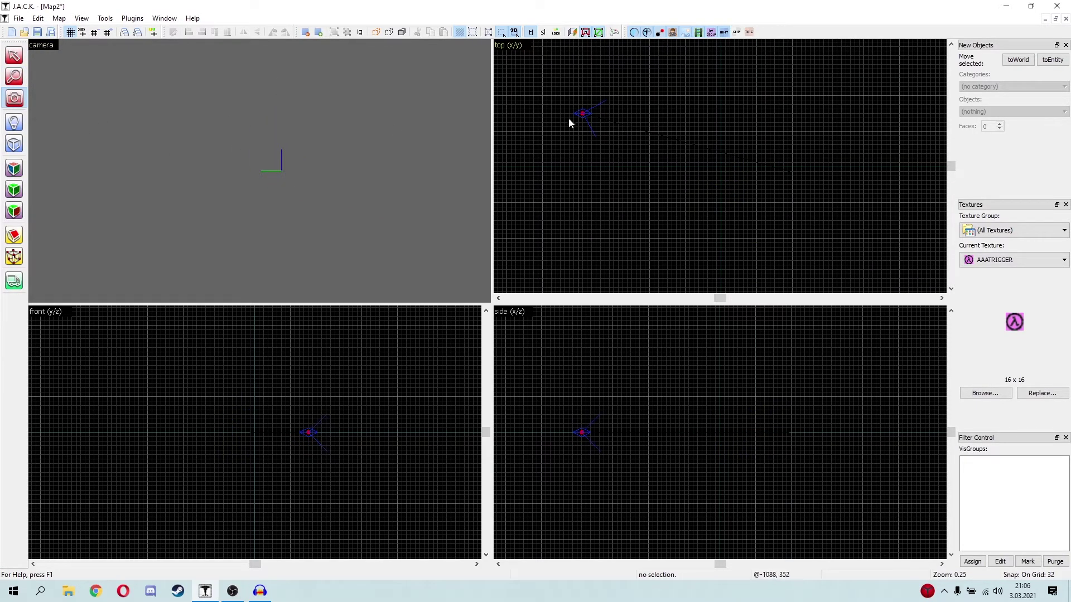
drag(582, 113, 915, 230)
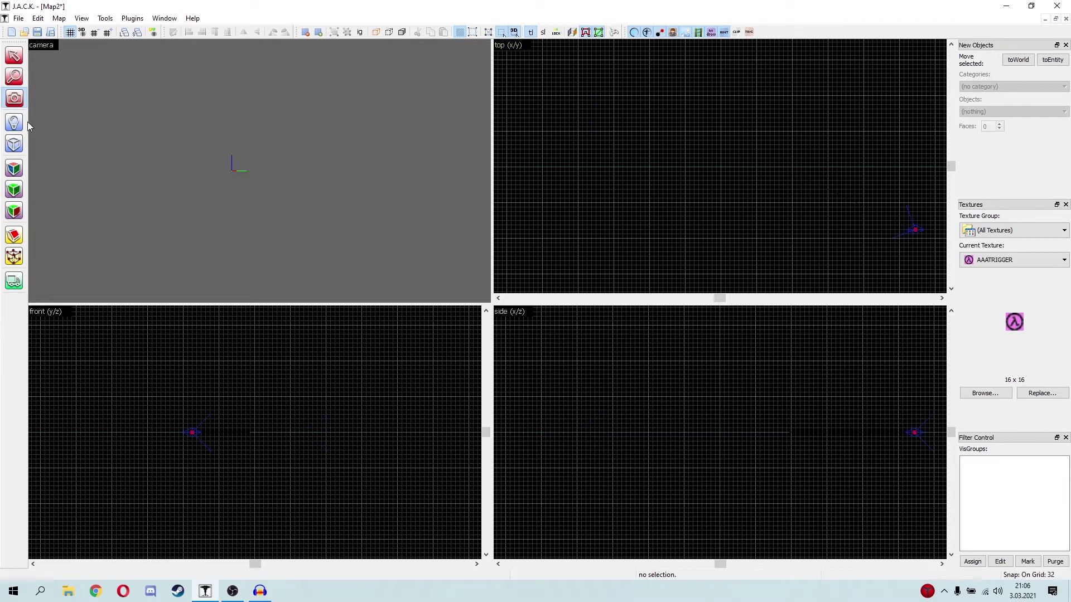
Position an info_player_start entity marker at 0, 192, 480 and browse the list of available entity types
click(14, 126)
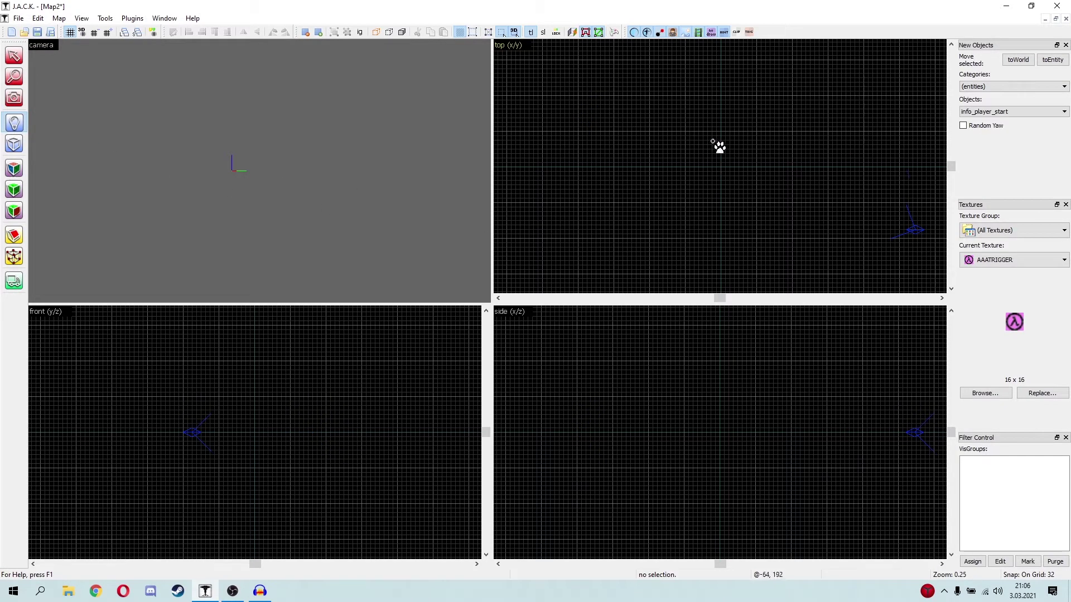
click(712, 140)
scroll(692, 391, up, 3)
scroll(705, 378, up, 4)
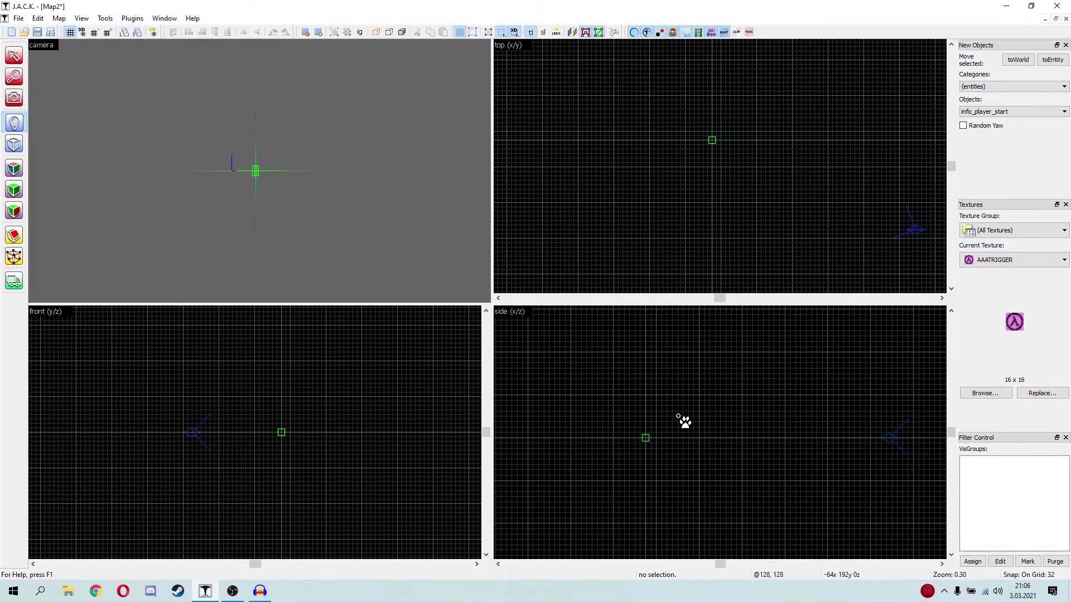
scroll(667, 390, up, 5)
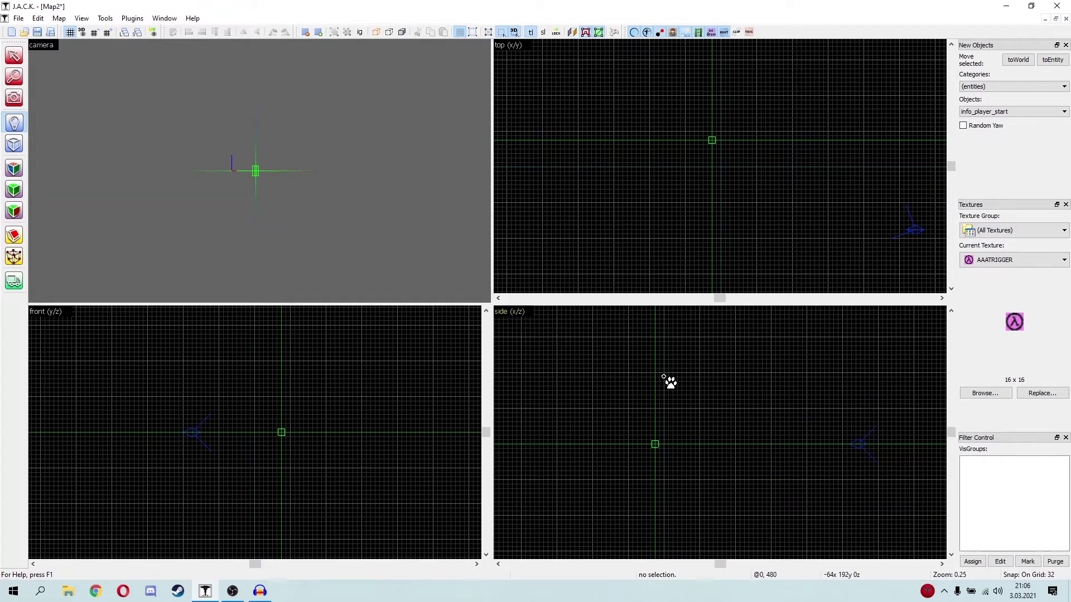
click(661, 373)
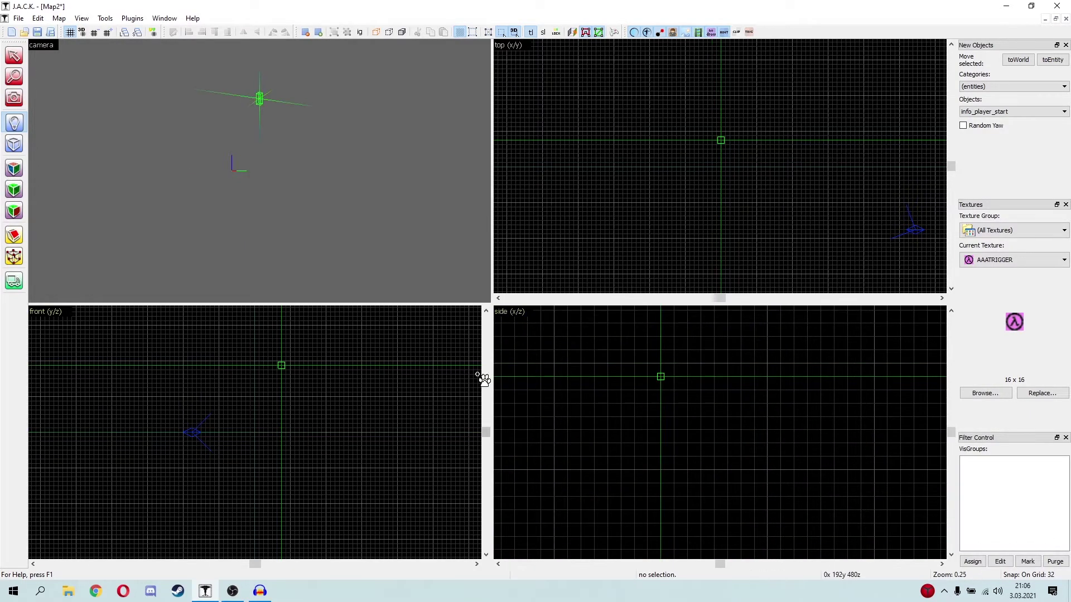
scroll(648, 382, down, 1)
scroll(649, 382, down, 5)
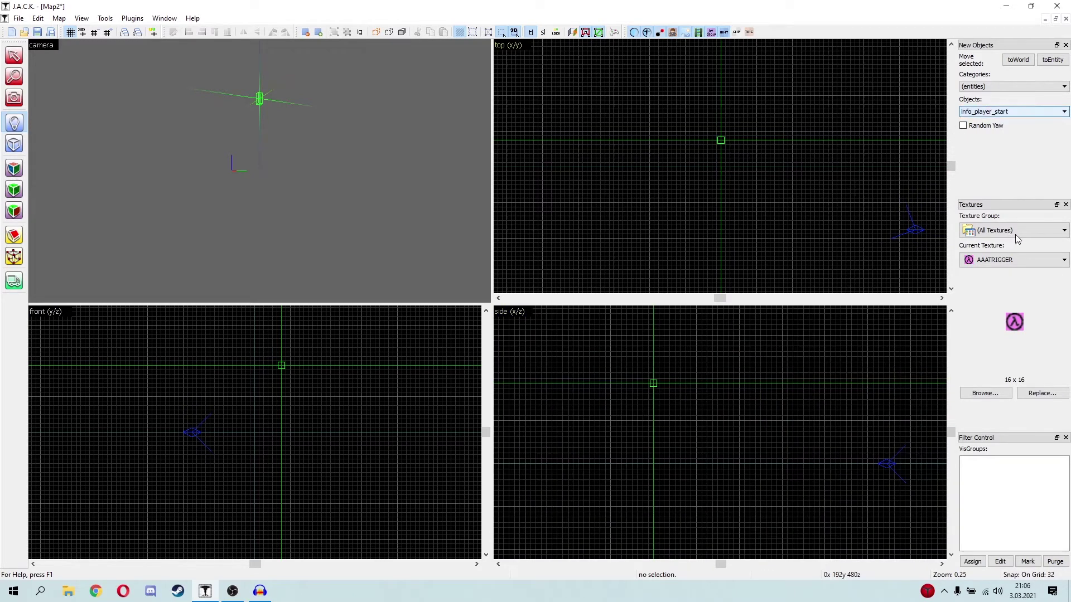
click(999, 112)
scroll(977, 185, down, 6)
scroll(1054, 215, up, 10)
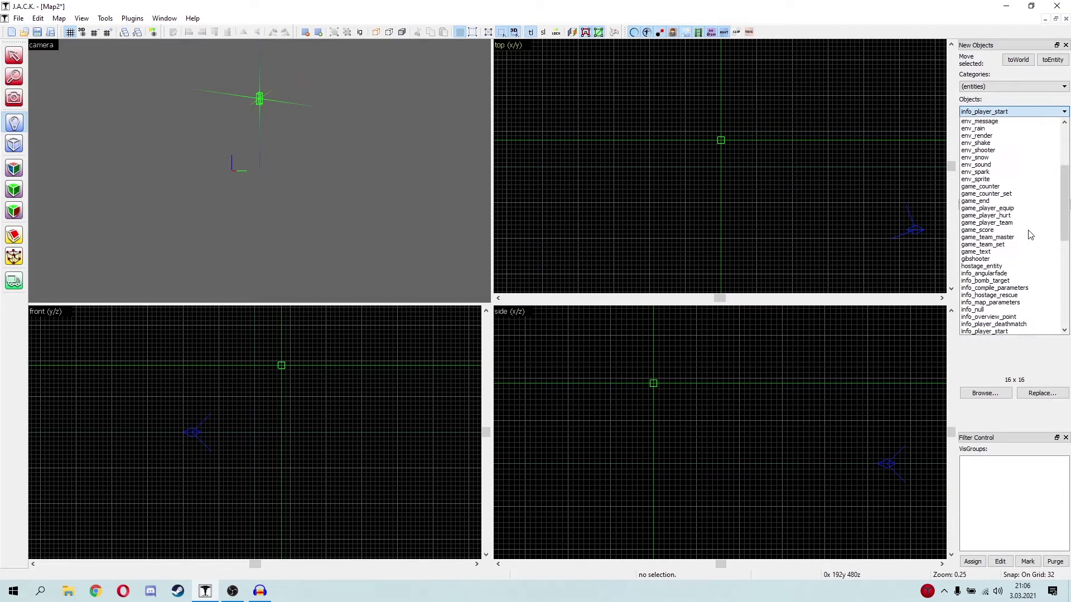
Create an info_player_start entity at about x -192, z 384 in the side view and delete it again
click(702, 349)
click(708, 402)
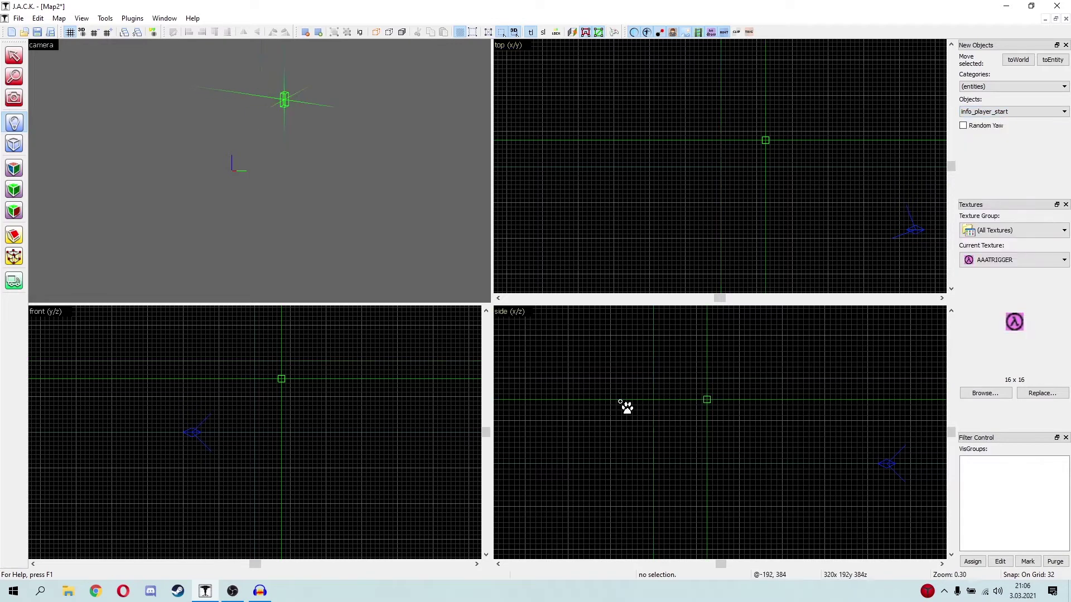
click(620, 402)
key(Return)
key(shift+s)
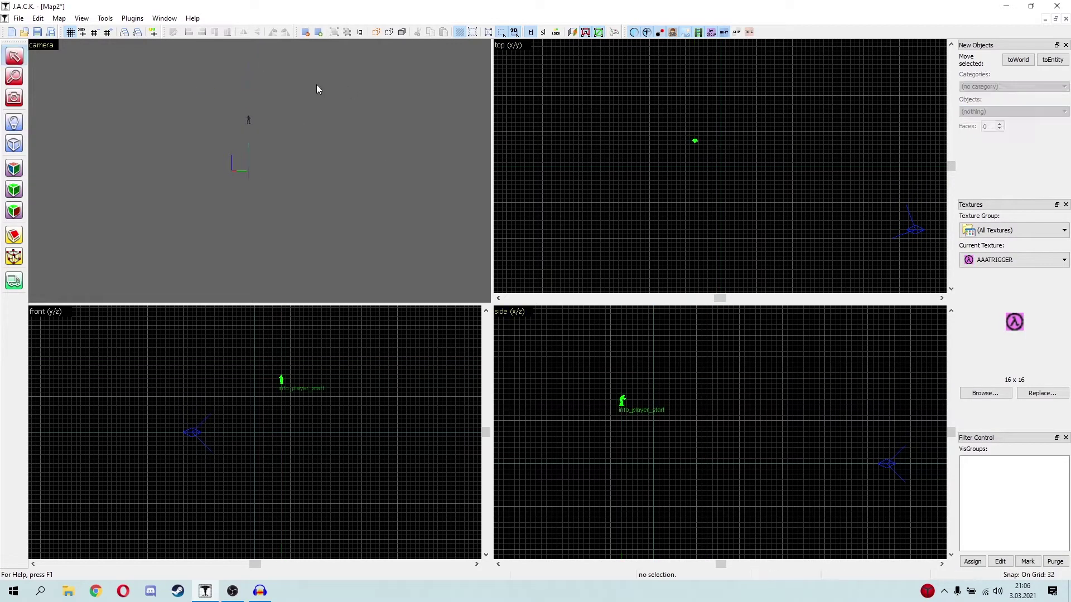
click(248, 121)
key(Delete)
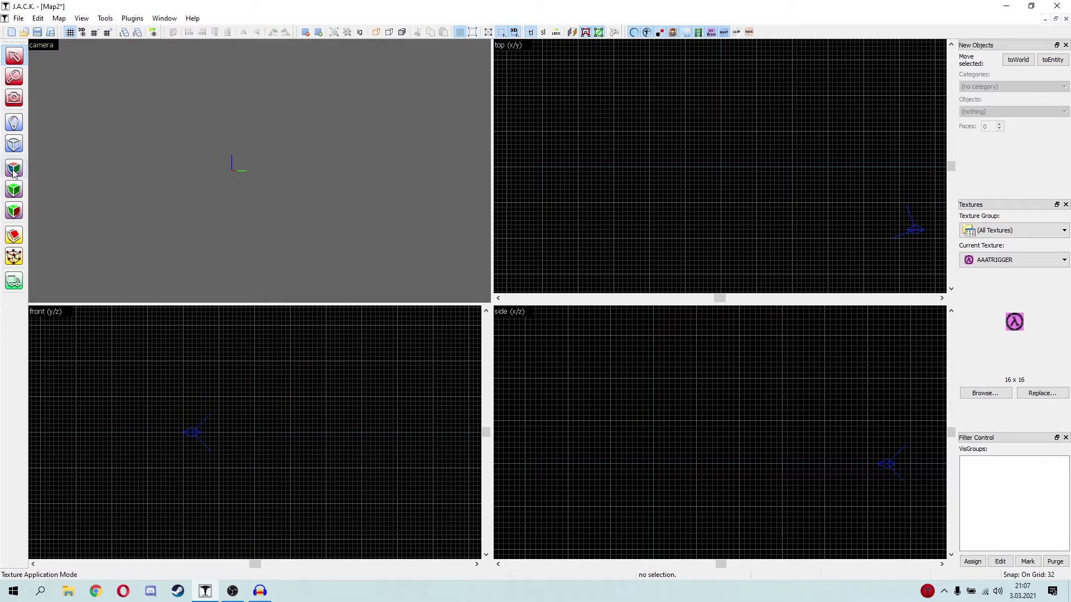
key(shift+b)
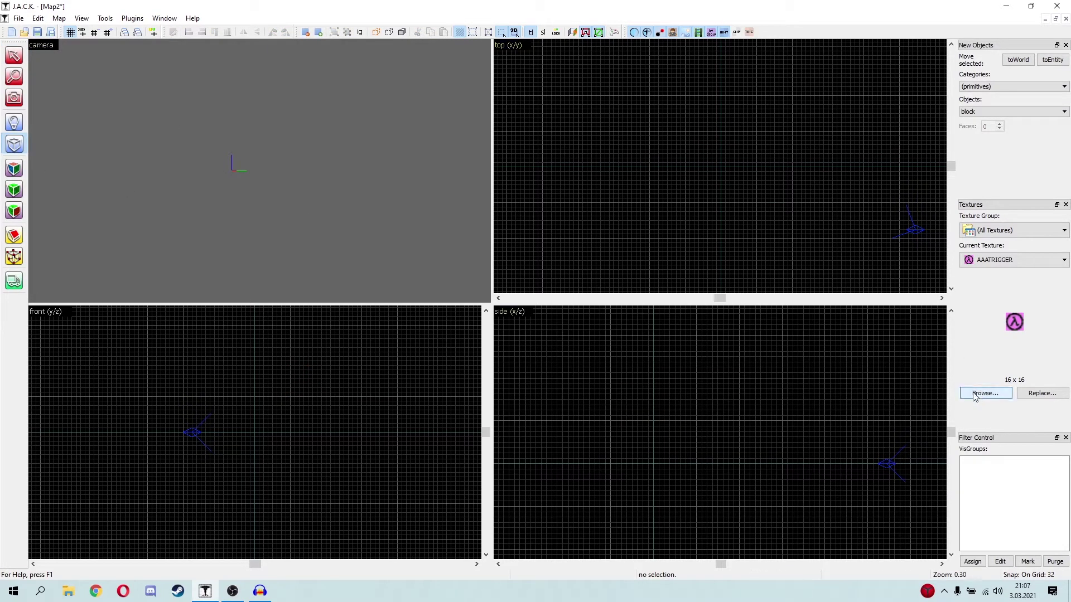
drag(598, 95, 732, 214)
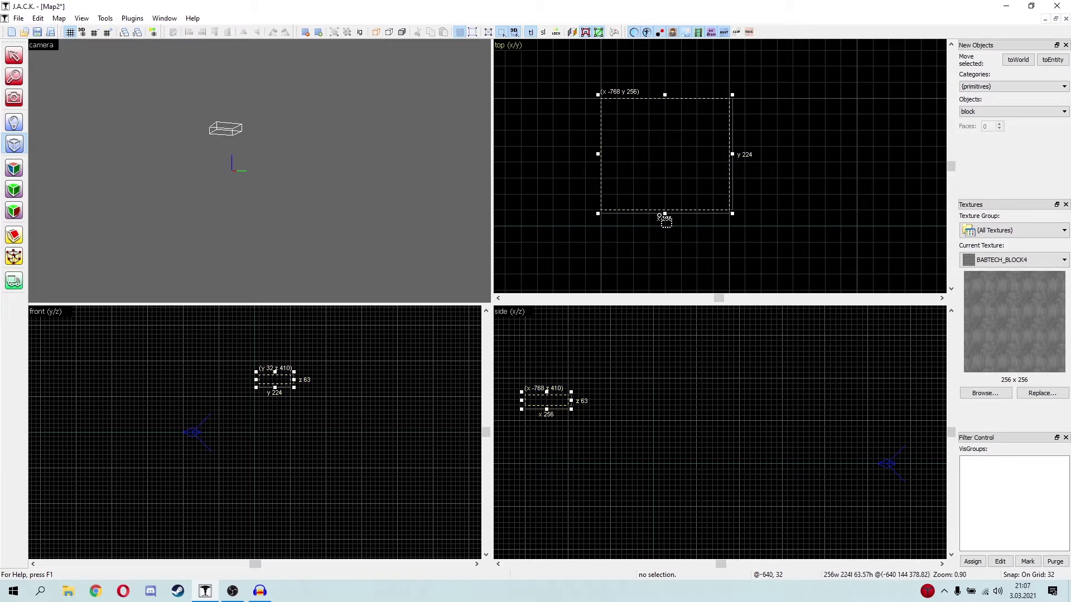
drag(665, 215, 665, 366)
scroll(708, 263, down, 4)
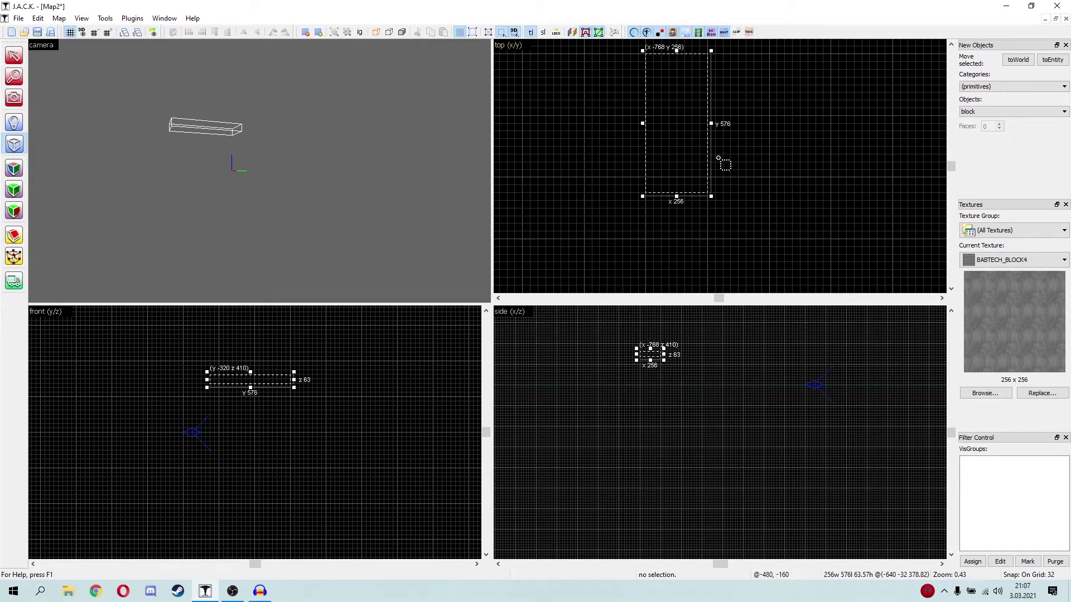
scroll(719, 160, down, 2)
drag(685, 193, 692, 282)
scroll(721, 170, down, 3)
scroll(696, 163, up, 2)
key(Escape)
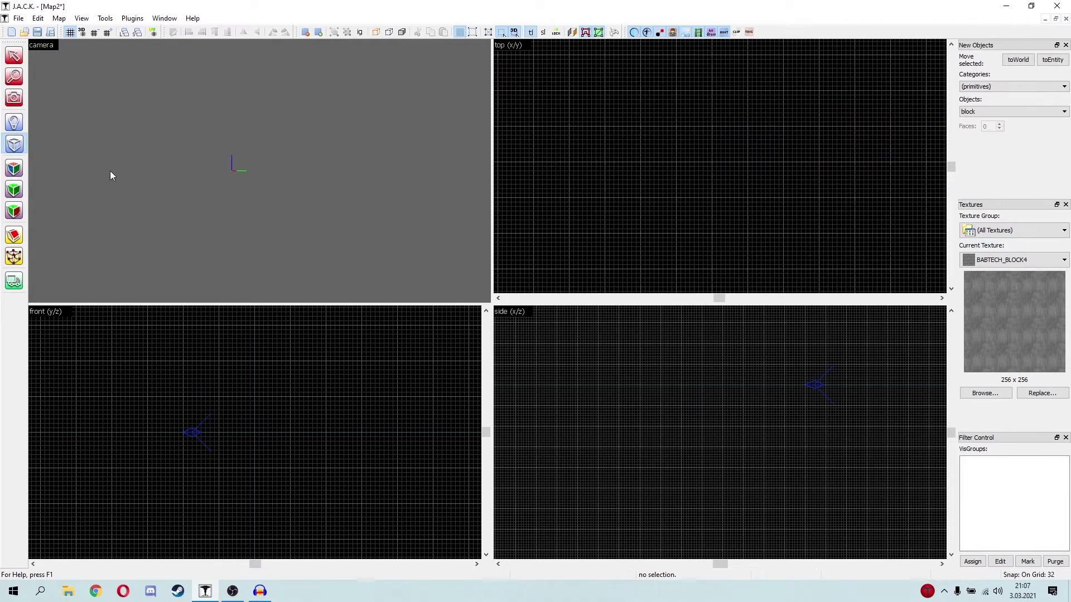
Open the Surface Properties of the texture application mode, examine the face options and close them
click(14, 168)
drag(517, 118, 728, 154)
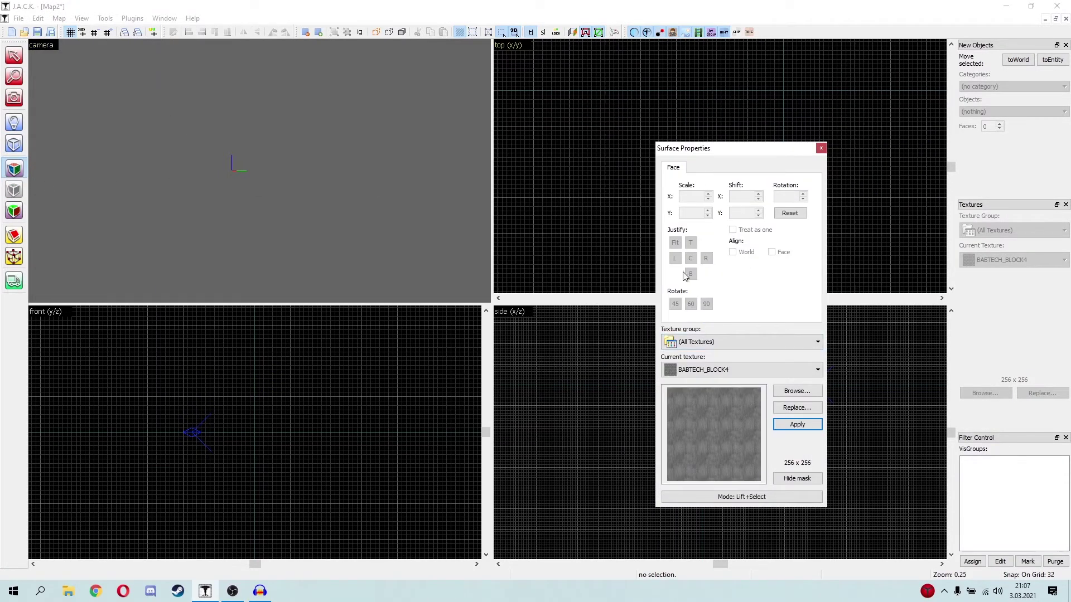
click(821, 148)
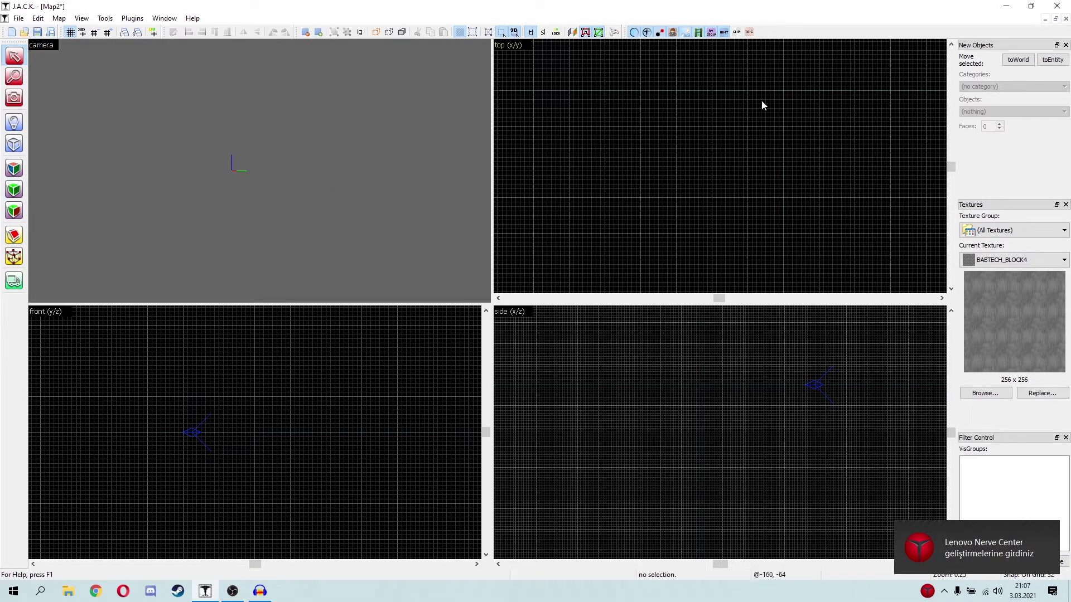
click(14, 217)
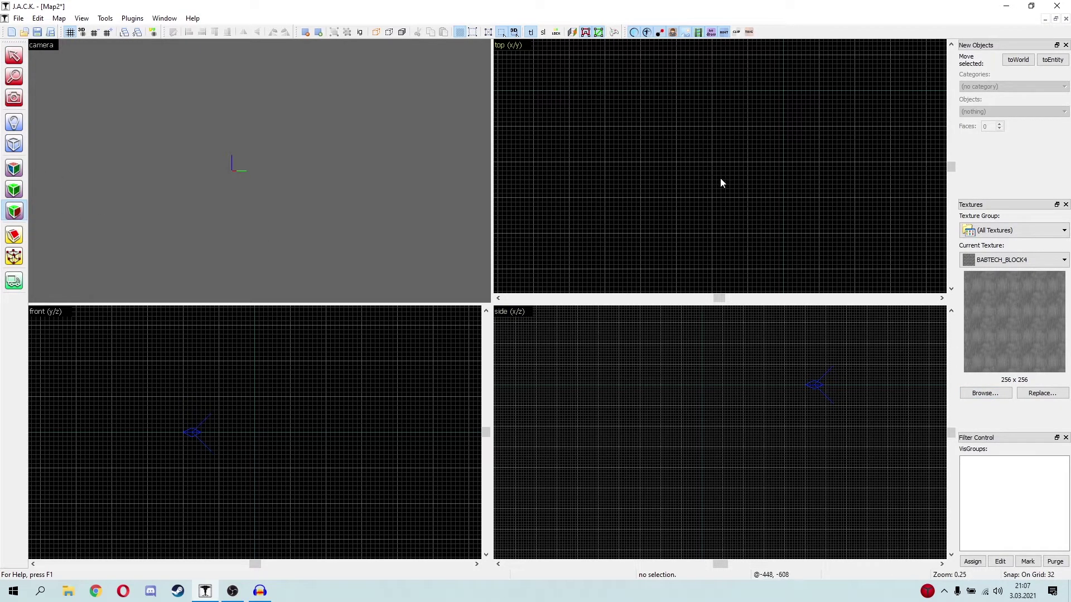
scroll(720, 178, up, 5)
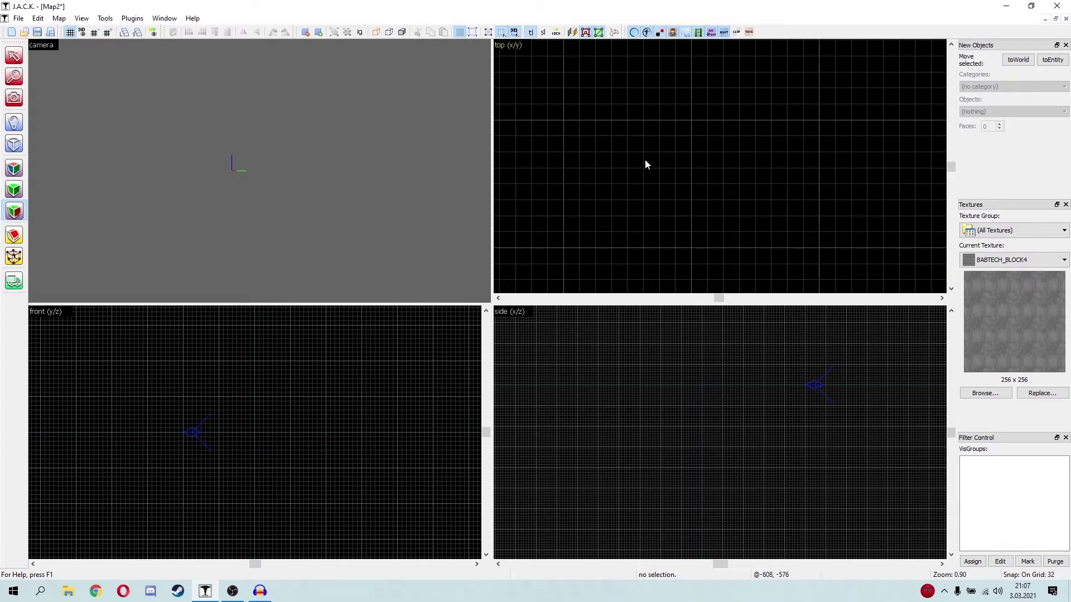
click(14, 238)
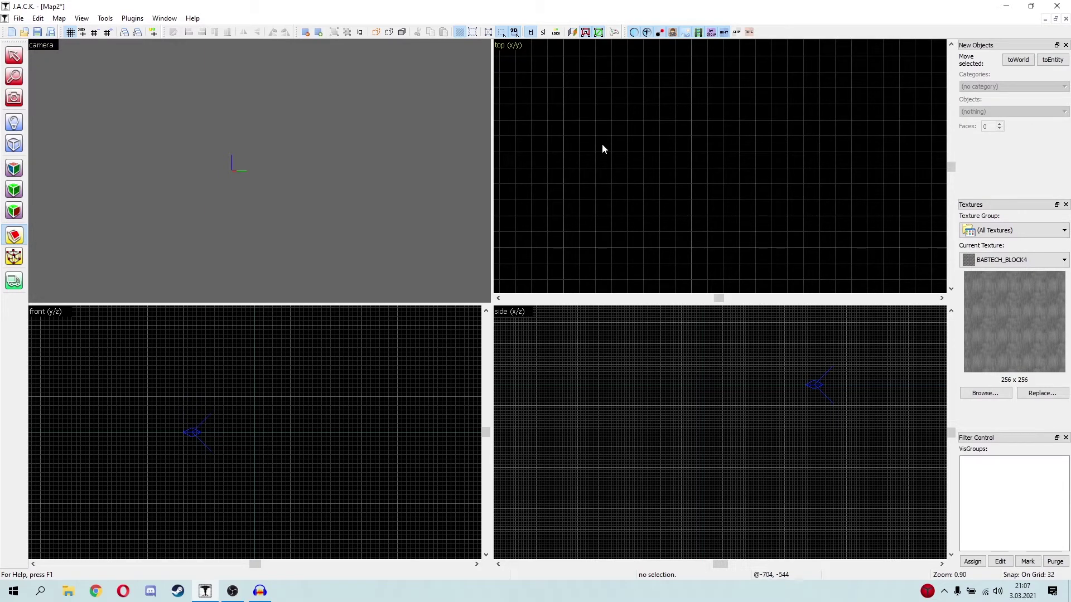
scroll(602, 144, down, 4)
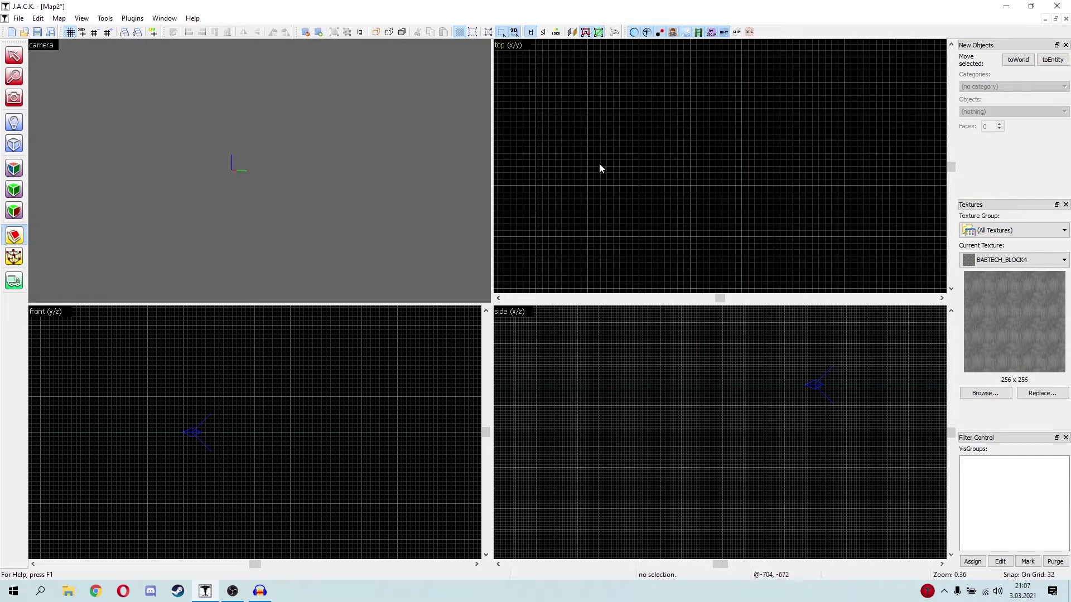
key(shift+v)
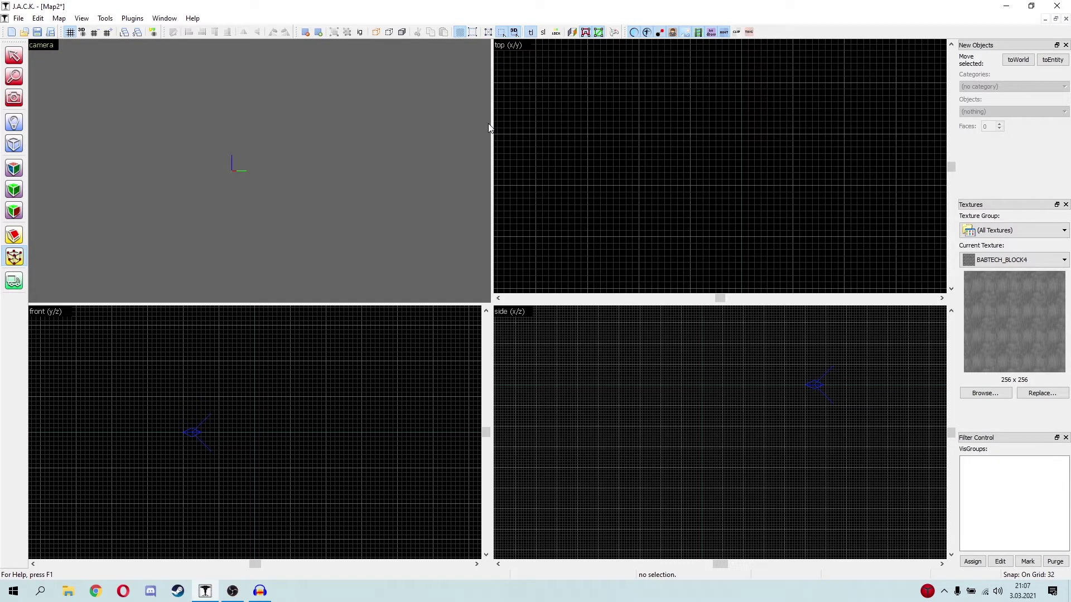
click(14, 280)
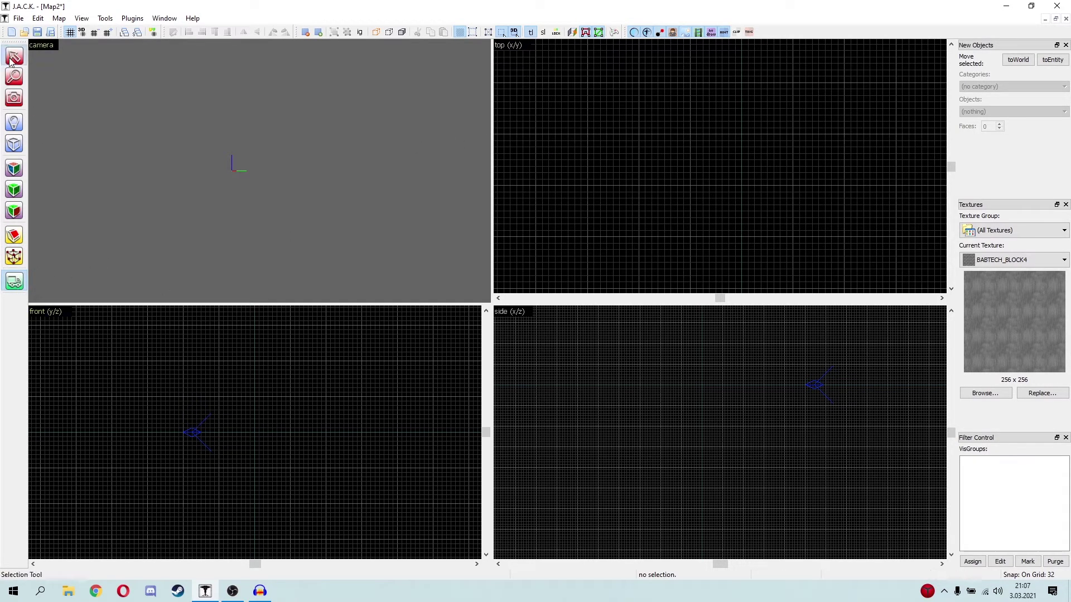
Filter the texture browser for "null" and make the NULL texture from zhlt.wad the current texture
click(985, 393)
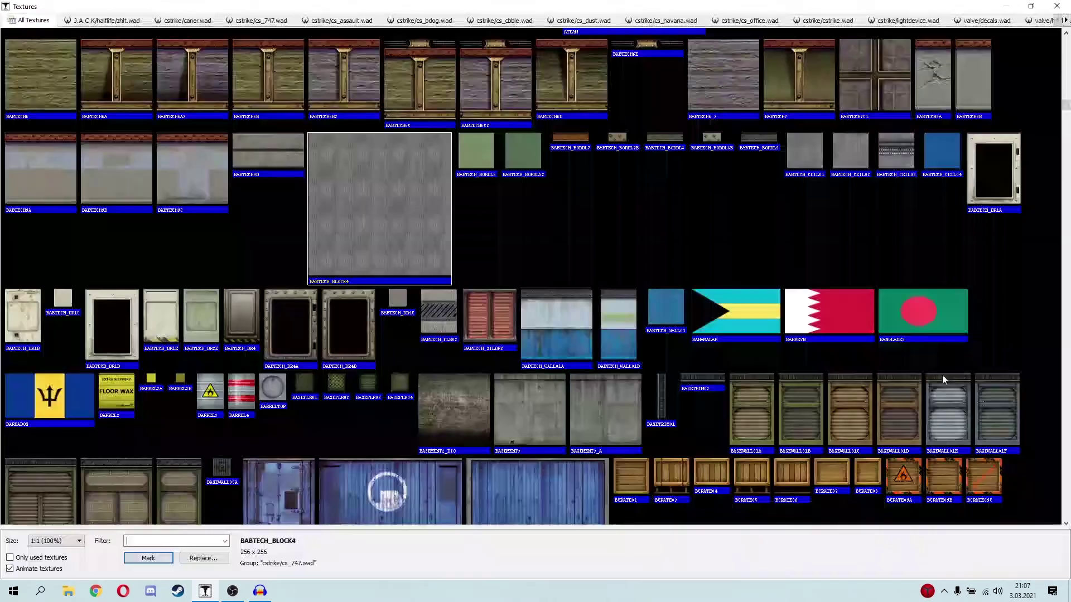
text(null)
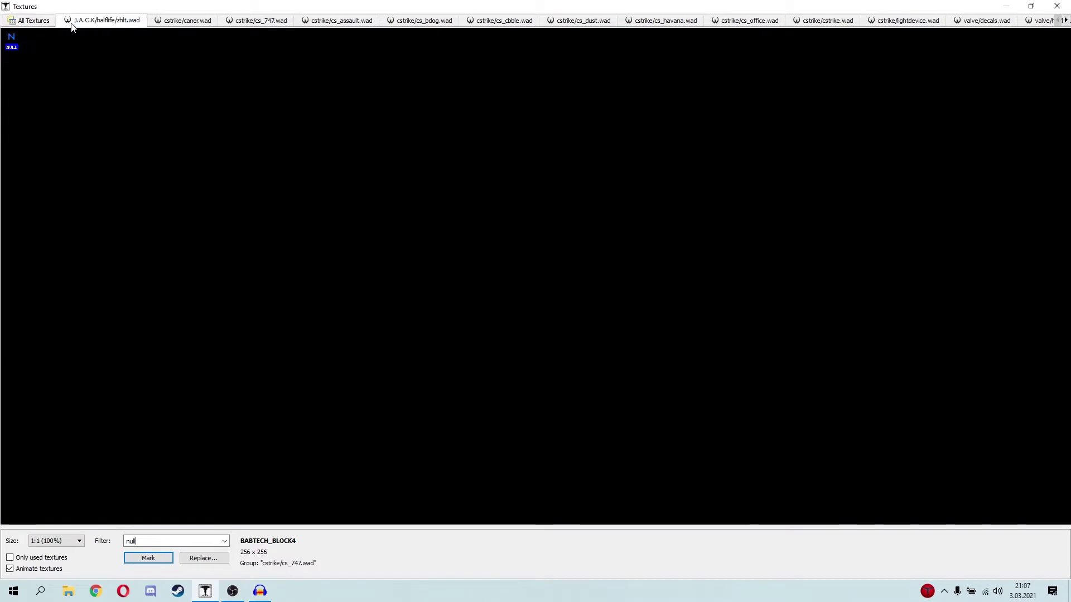
click(14, 47)
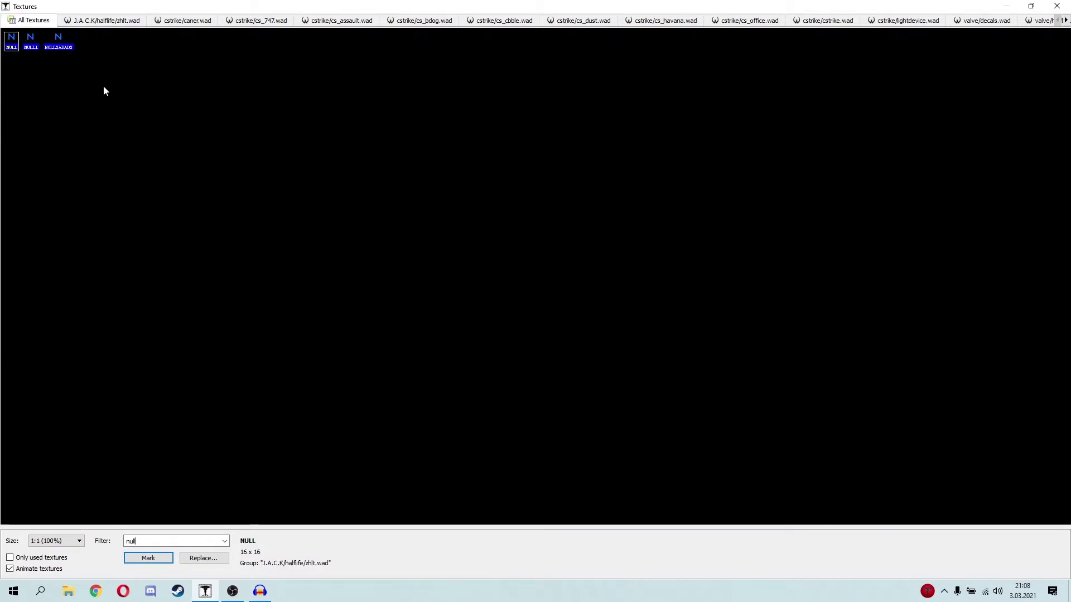
double_click(12, 46)
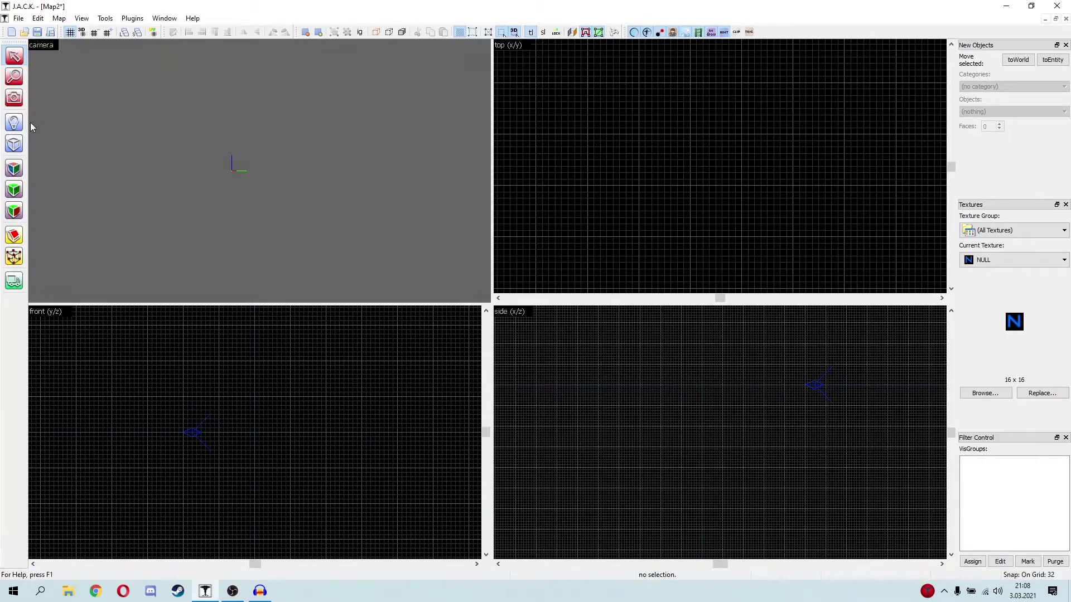
Outline a block 32 units wide and 256 units long in the top view, starting at about x -512, y -256
click(19, 146)
scroll(634, 129, up, 1)
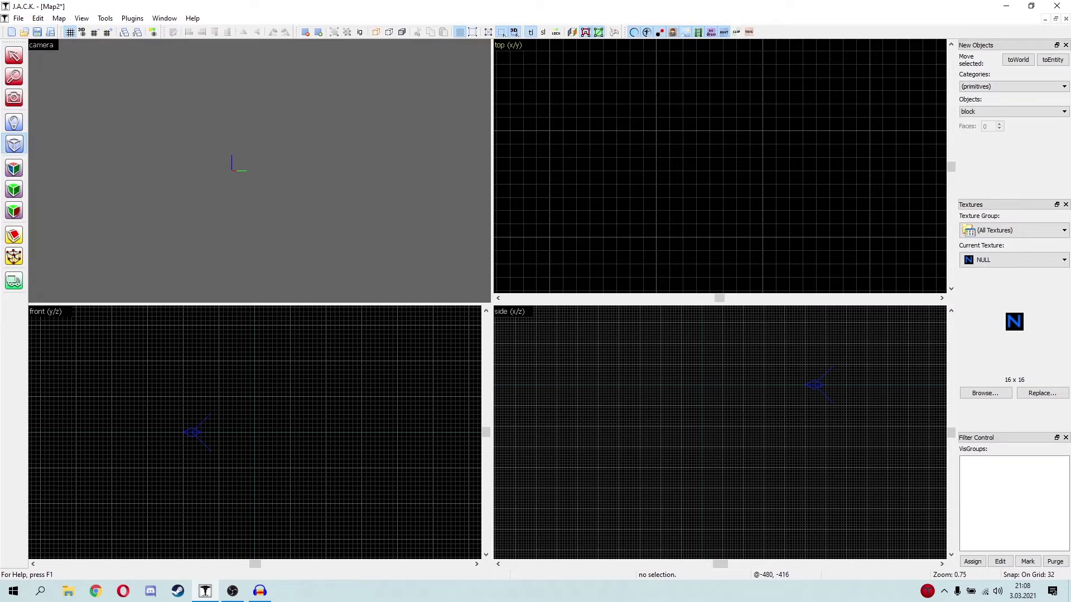
scroll(658, 141, up, 2)
scroll(655, 136, up, 1)
drag(641, 105, 648, 198)
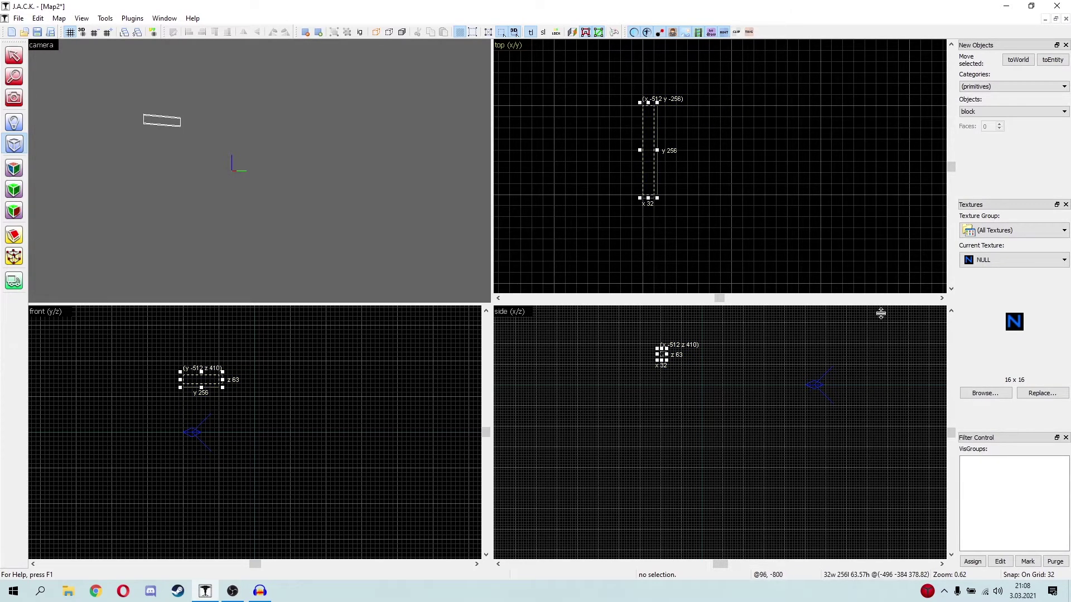
Reduce the grid size to 16 and narrow the block outline to 16 units along x
key(Num_Lock)
key([)
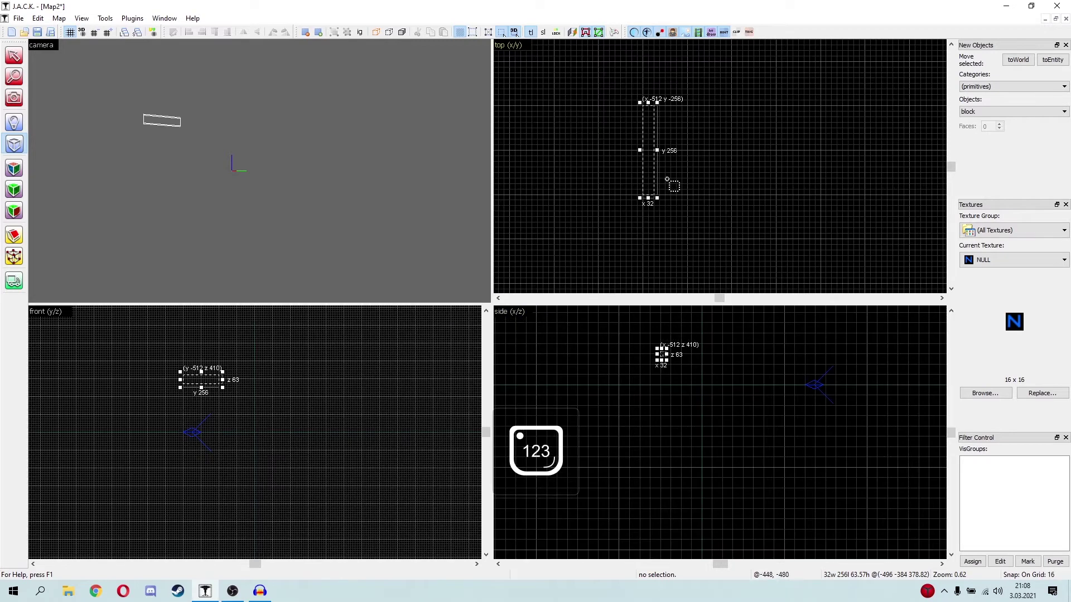
scroll(666, 166, up, 4)
scroll(640, 128, up, 3)
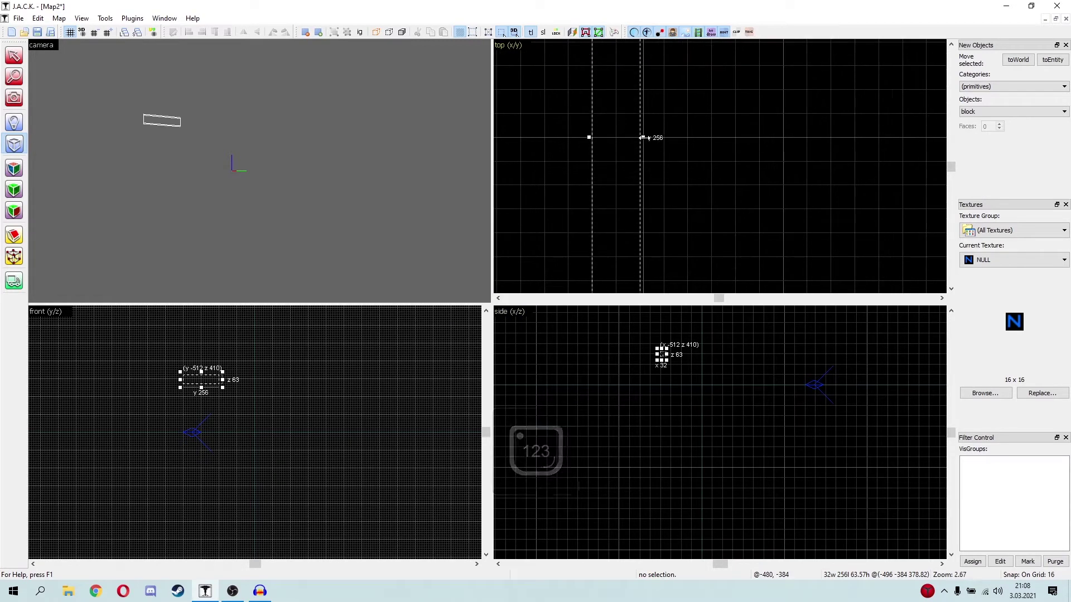
scroll(645, 137, down, 3)
scroll(645, 138, up, 1)
drag(644, 137, 628, 141)
Stretch the outline to a height of 117 units in the side view and create the NULL-textured wall block
scroll(628, 167, down, 2)
scroll(628, 167, down, 1)
scroll(697, 407, up, 3)
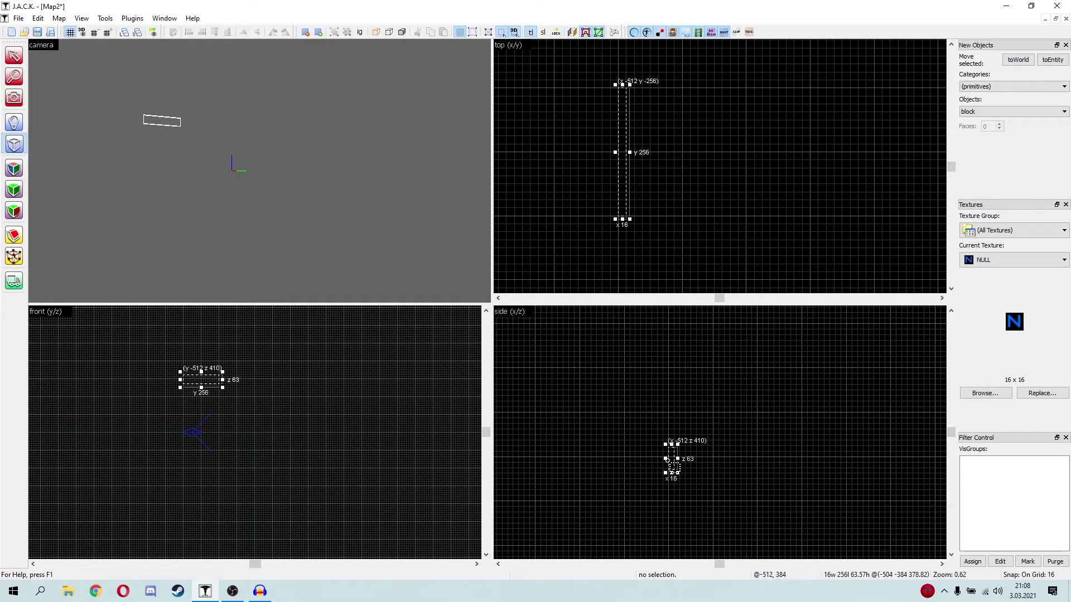
drag(677, 425, 676, 407)
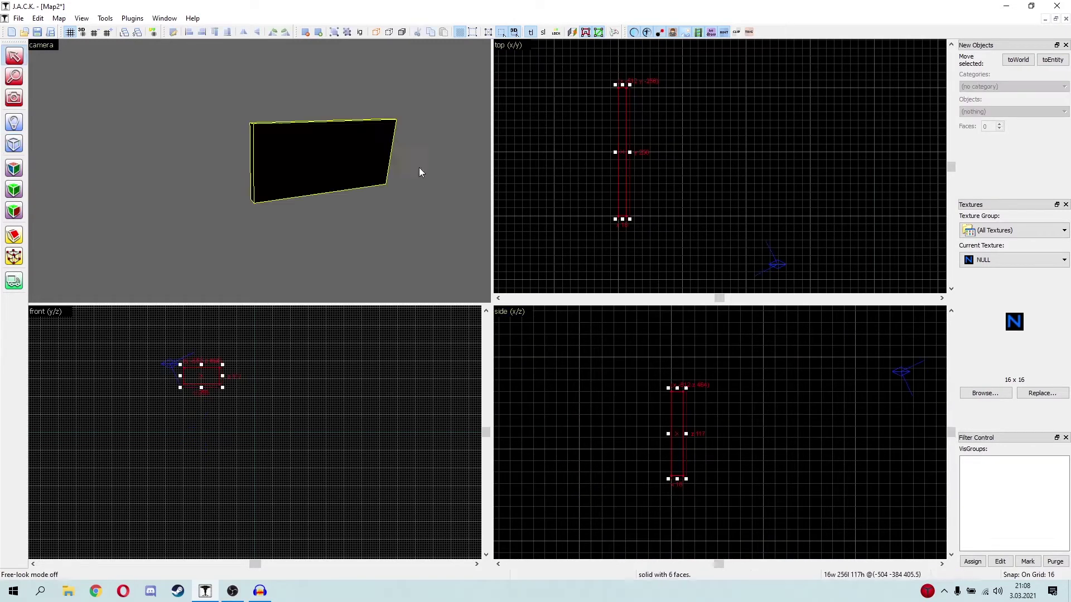
scroll(658, 169, up, 2)
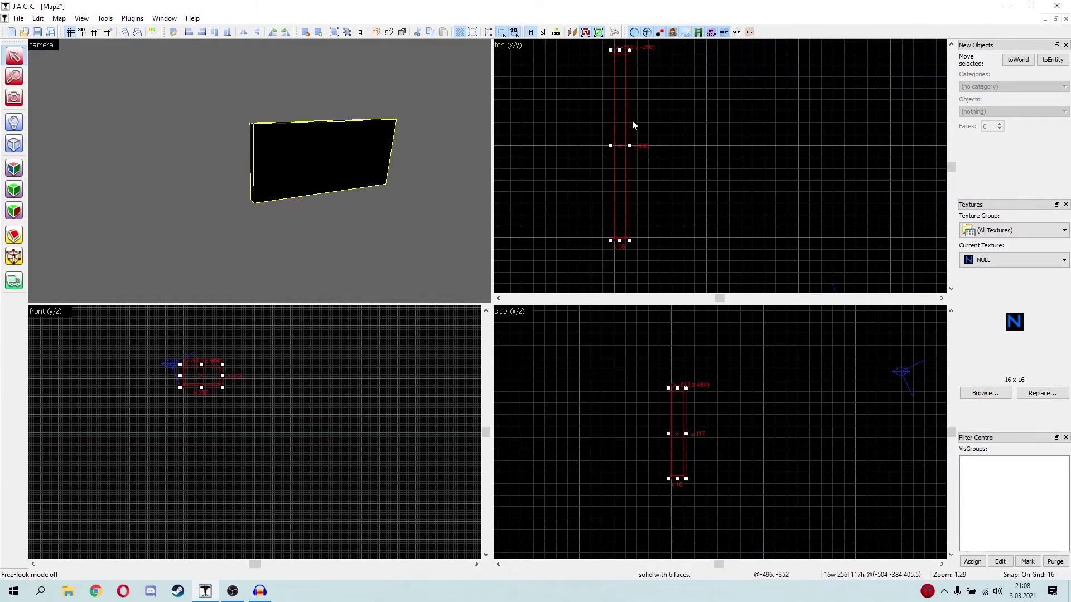
scroll(634, 124, down, 4)
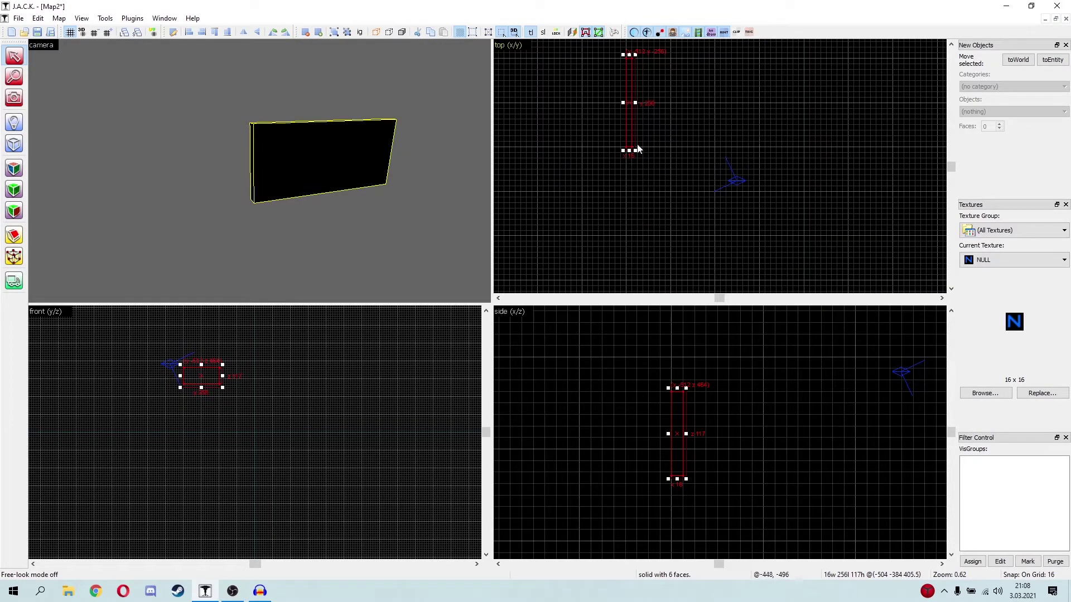
scroll(648, 148, up, 4)
scroll(720, 181, down, 5)
scroll(684, 114, up, 1)
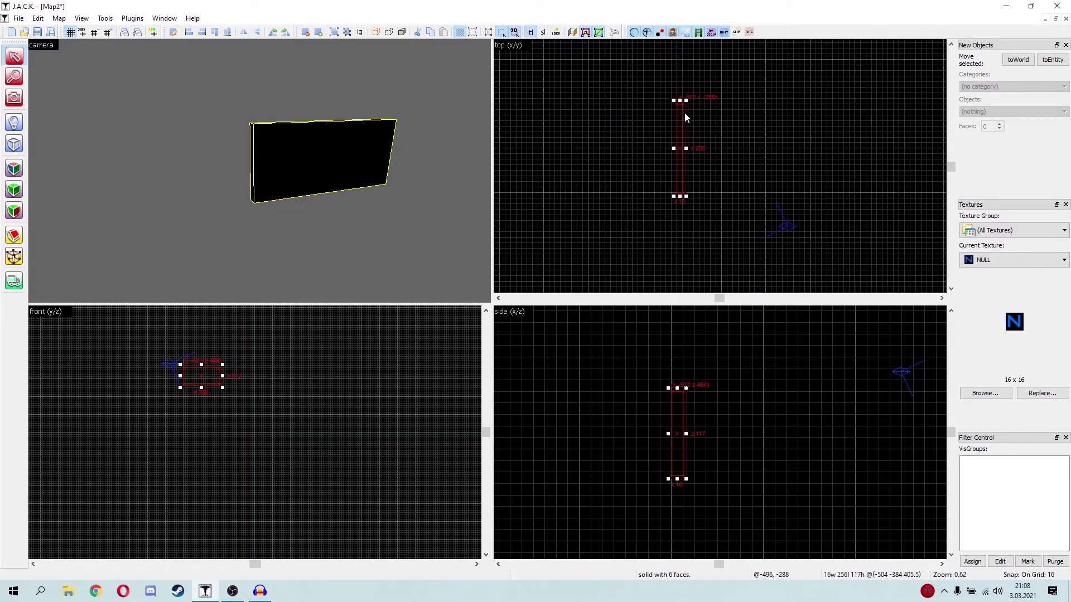
scroll(685, 113, up, 1)
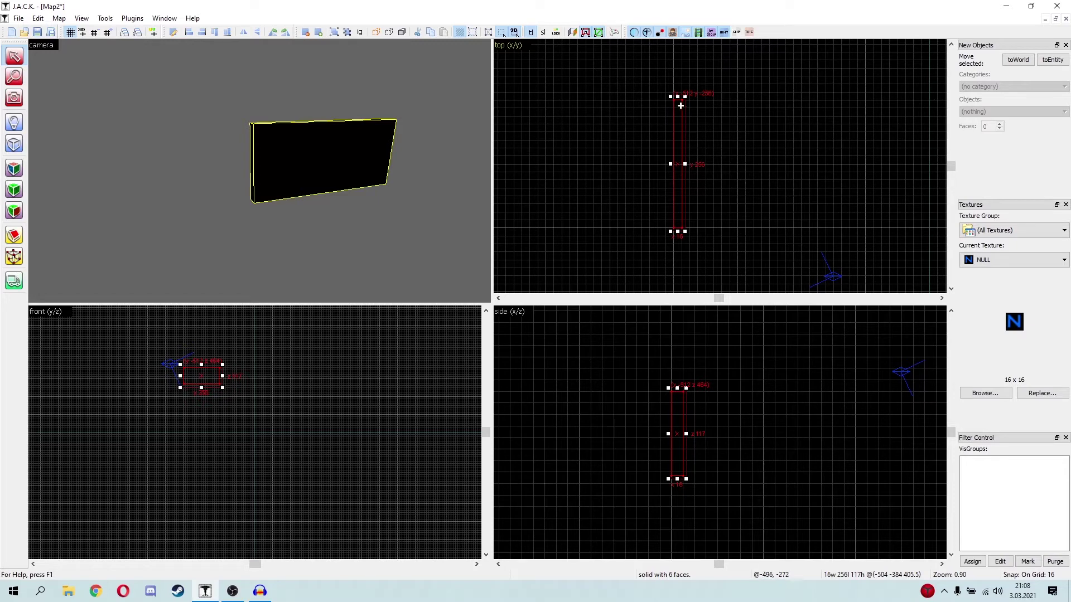
scroll(681, 105, down, 2)
scroll(681, 106, up, 3)
scroll(677, 117, down, 2)
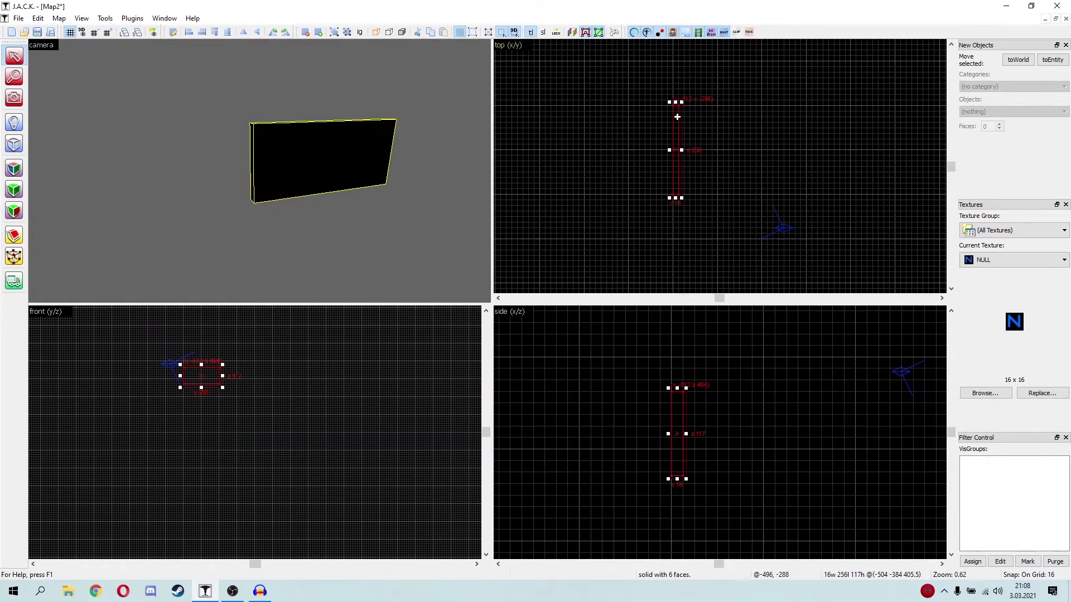
Duplicate the wall parallel to the original, with the copy centred at about x -120, y -384
scroll(677, 117, up, 2)
mouse_move(673, 128)
mouse_down()
mouse_move(818, 119)
mouse_move(693, 132)
mouse_move(768, 107)
mouse_move(673, 139)
mouse_up()
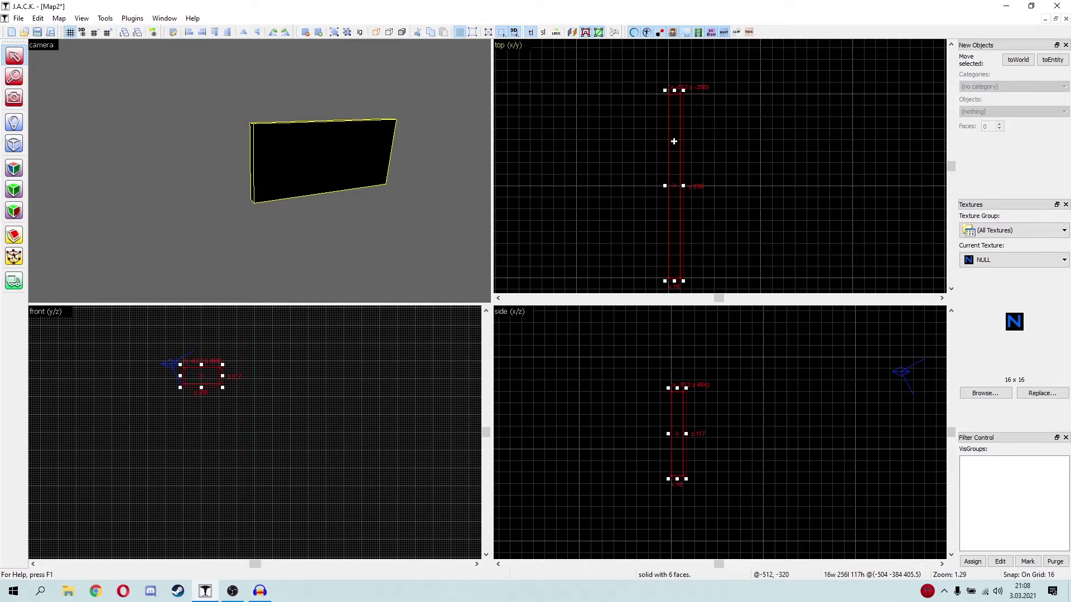
drag(674, 142, 856, 139)
key(z)
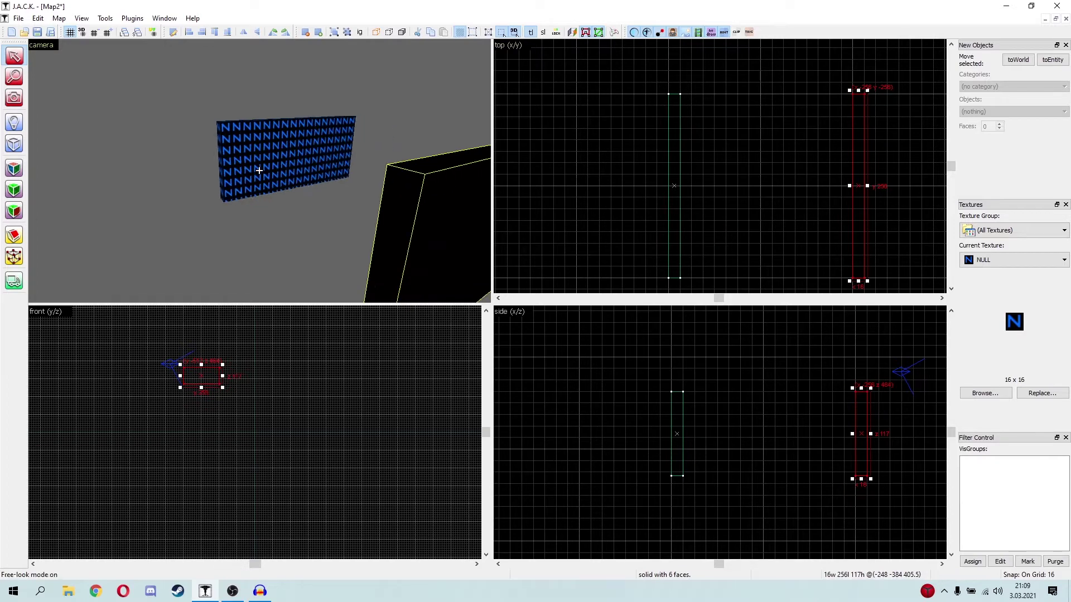
mouse_move(259, 170)
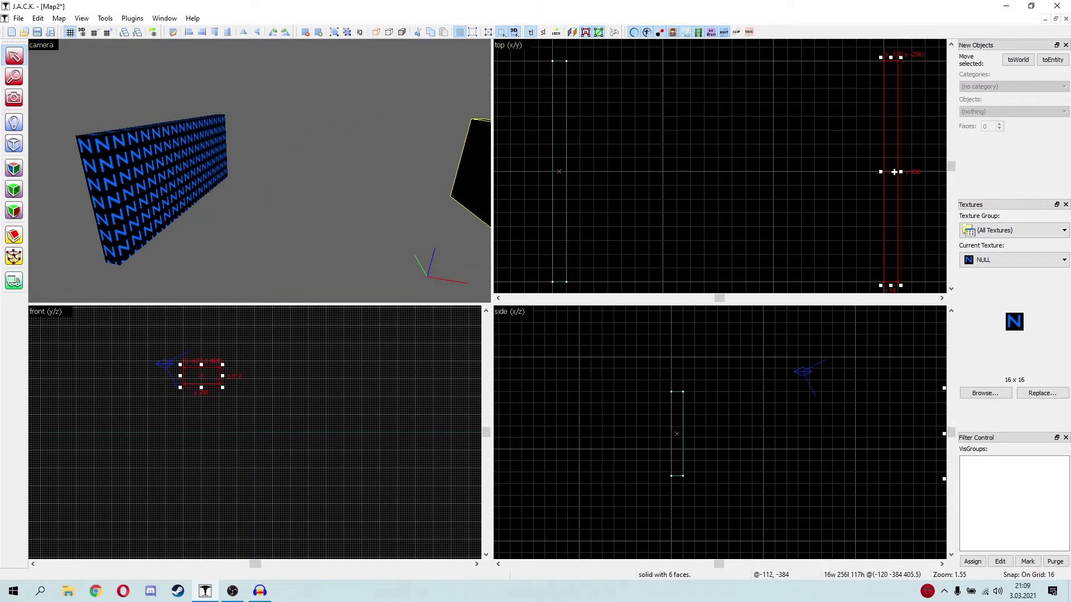
scroll(894, 172, down, 1)
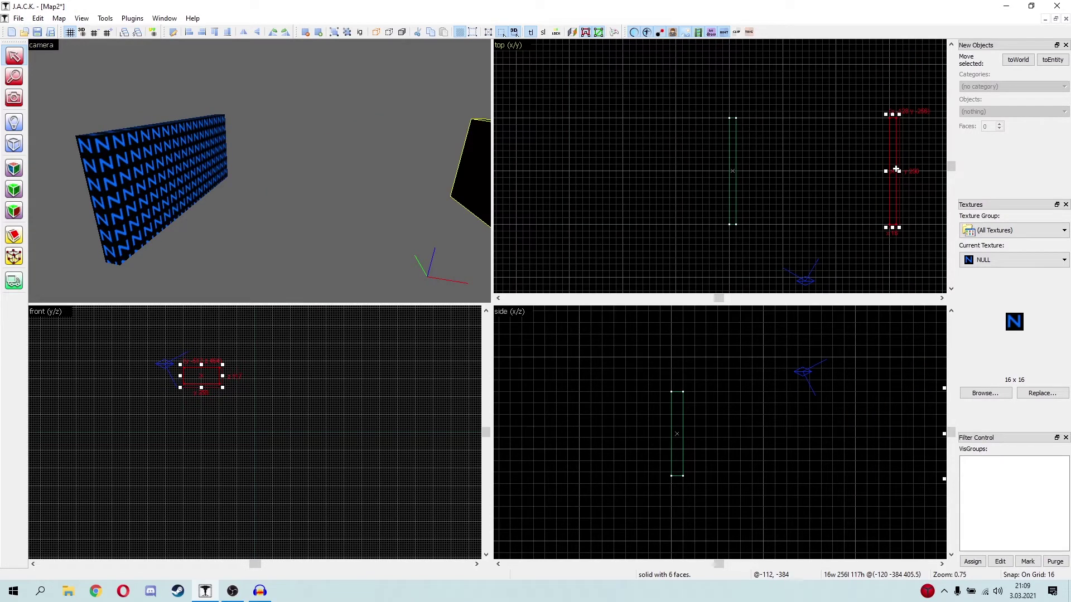
Place a copy of the wall at x -312, y -256 between the two walls and rotate it 90 degrees anti-clockwise
drag(895, 165, 817, 113)
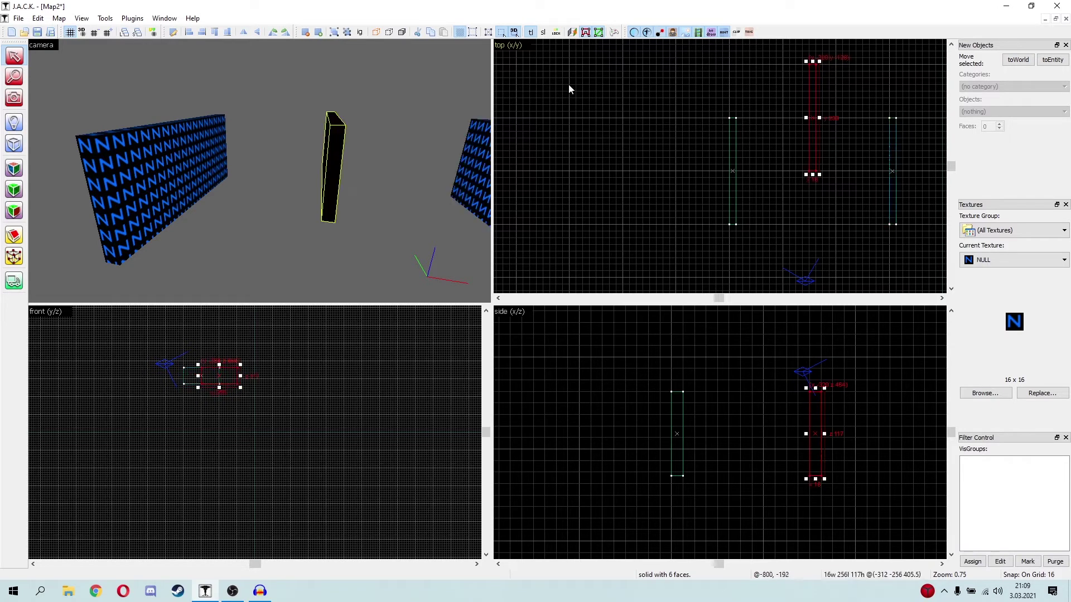
click(272, 35)
click(272, 35)
click(272, 34)
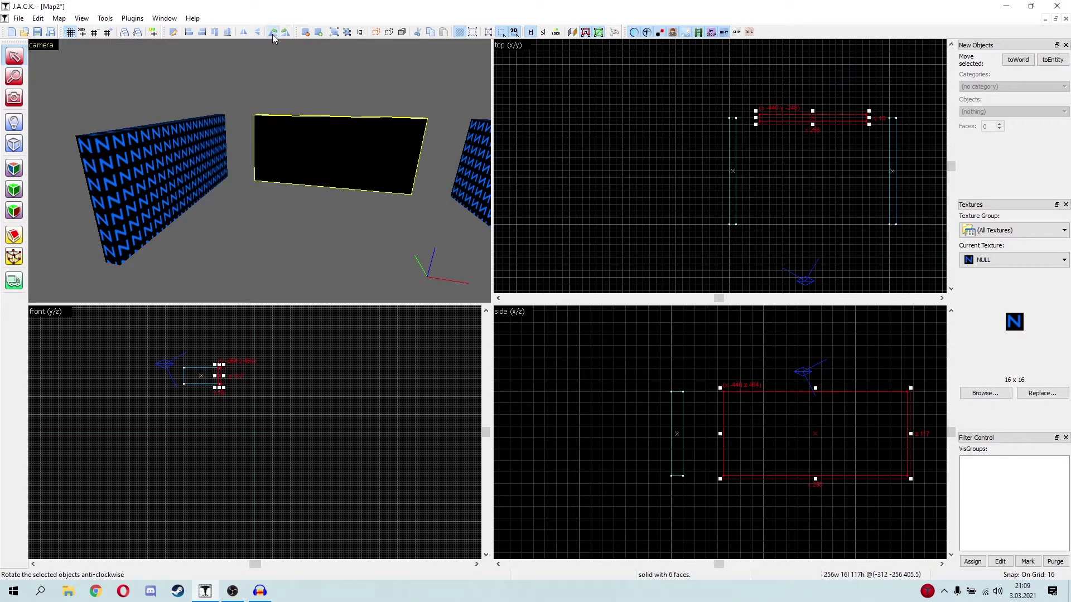
click(272, 35)
click(272, 34)
Try rotating the middle wall freehand by 90 degrees with its rotation handles in the top view, and undo the rotation
scroll(771, 119, up, 5)
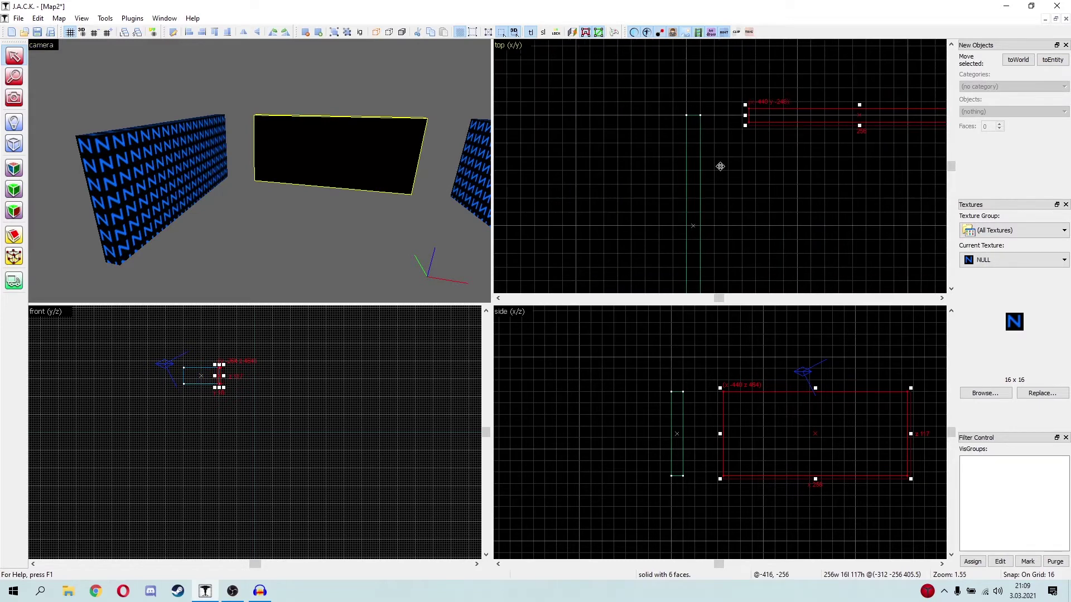
click(628, 206)
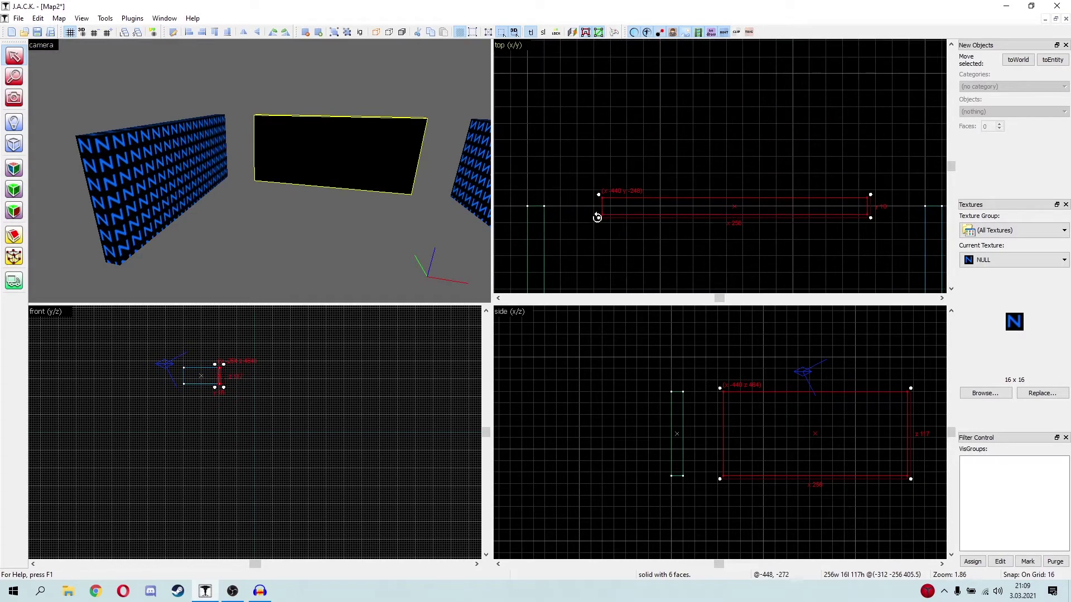
mouse_move(595, 216)
mouse_down()
mouse_move(653, 256)
mouse_move(744, 273)
mouse_up()
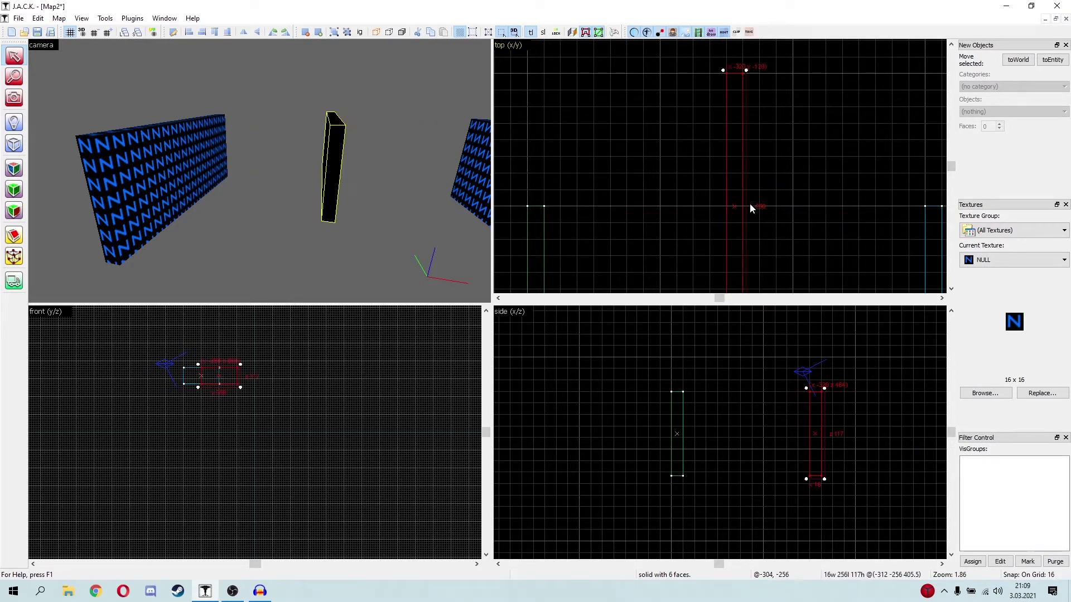
scroll(751, 204, up, 5)
scroll(740, 129, down, 6)
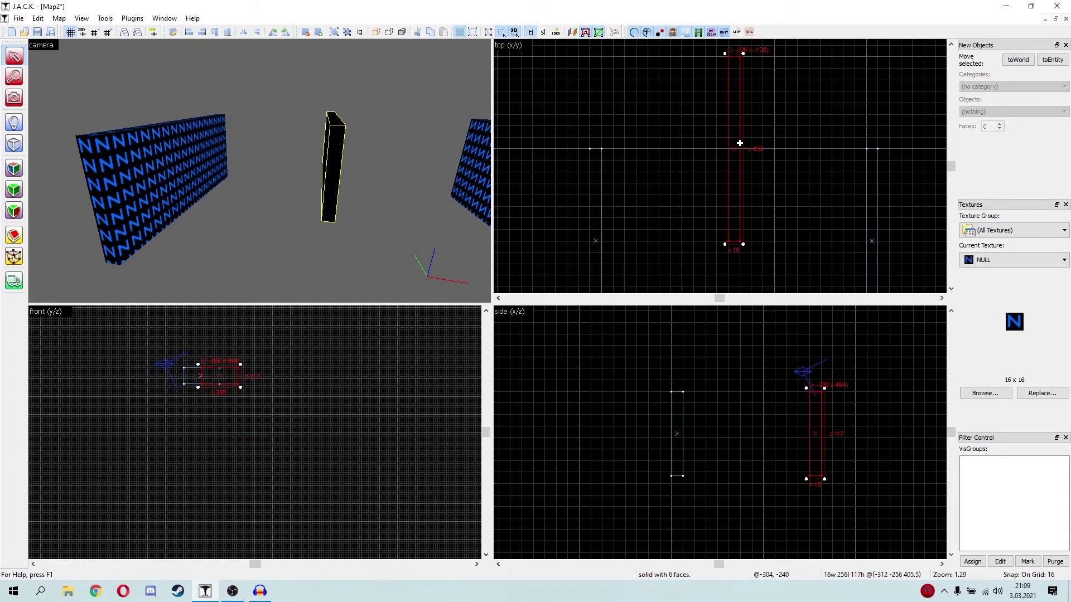
key(ctrl+z)
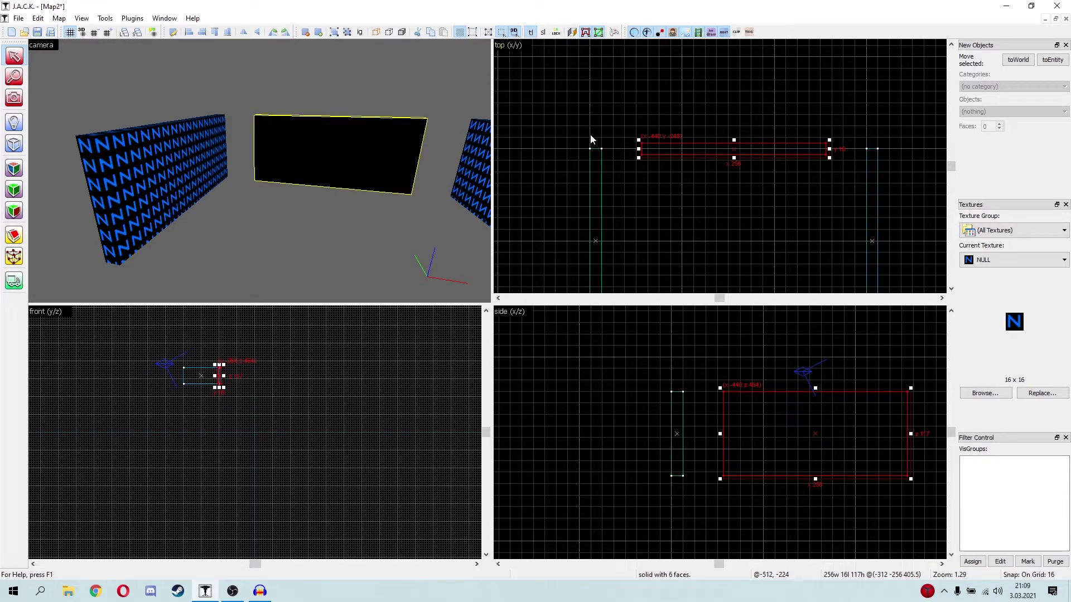
Try rotating the middle wall a quarter turn with the rotate command, and undo it
key(n)
key(n)
key(n)
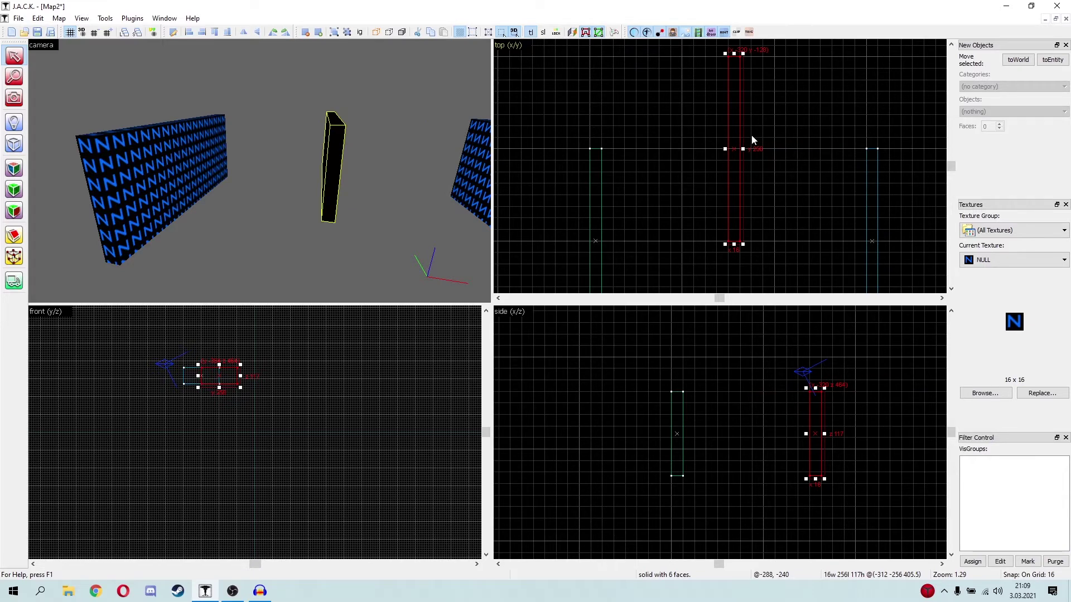
key(ctrl+z)
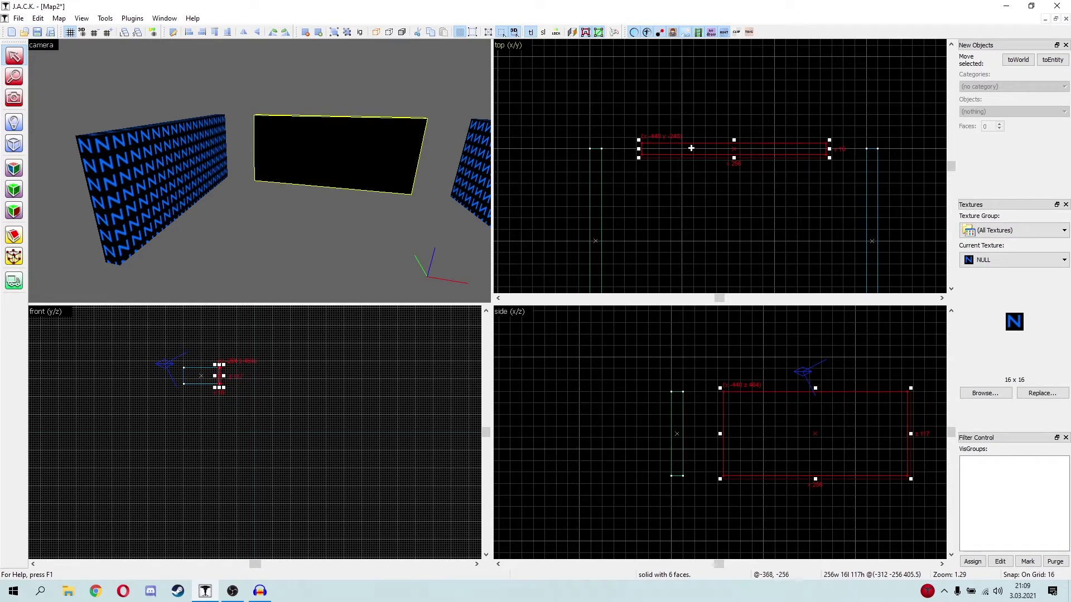
Fit the middle wall between the ends of the two side walls by stretching it to 368 units along x
scroll(690, 148, up, 3)
drag(641, 148, 588, 137)
scroll(728, 179, down, 2)
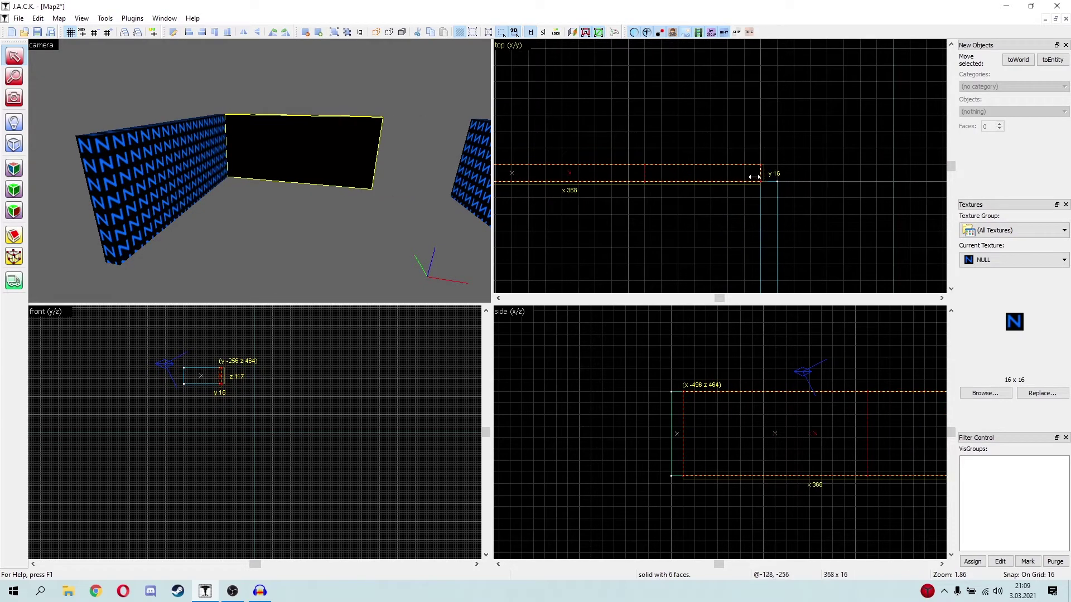
Duplicate the 368-unit wall to the open end of the room, with its inner face at y -512
scroll(642, 205, down, 5)
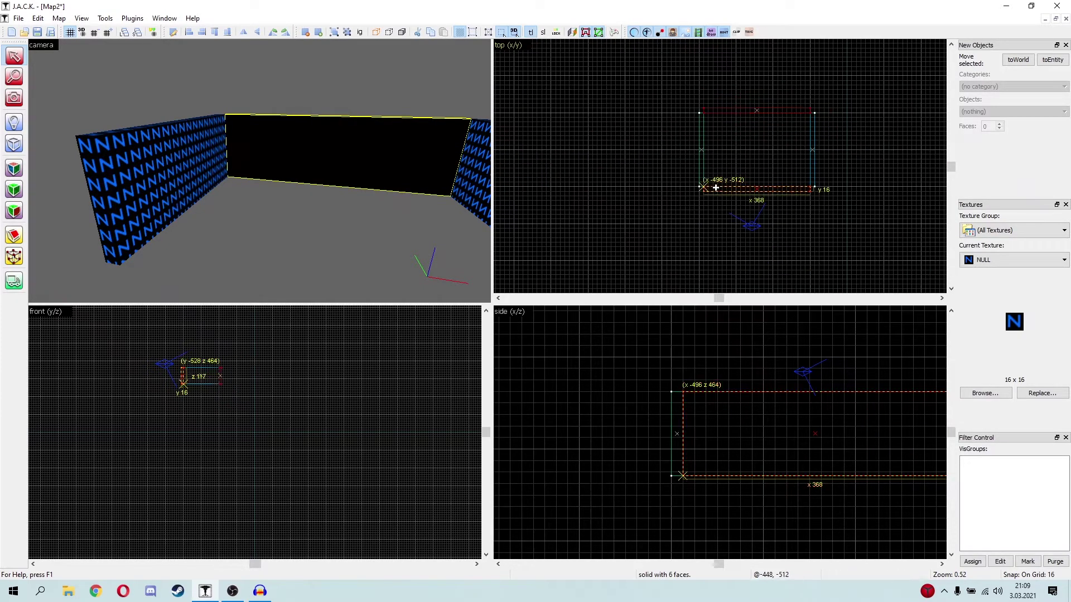
key(Return)
scroll(721, 179, up, 3)
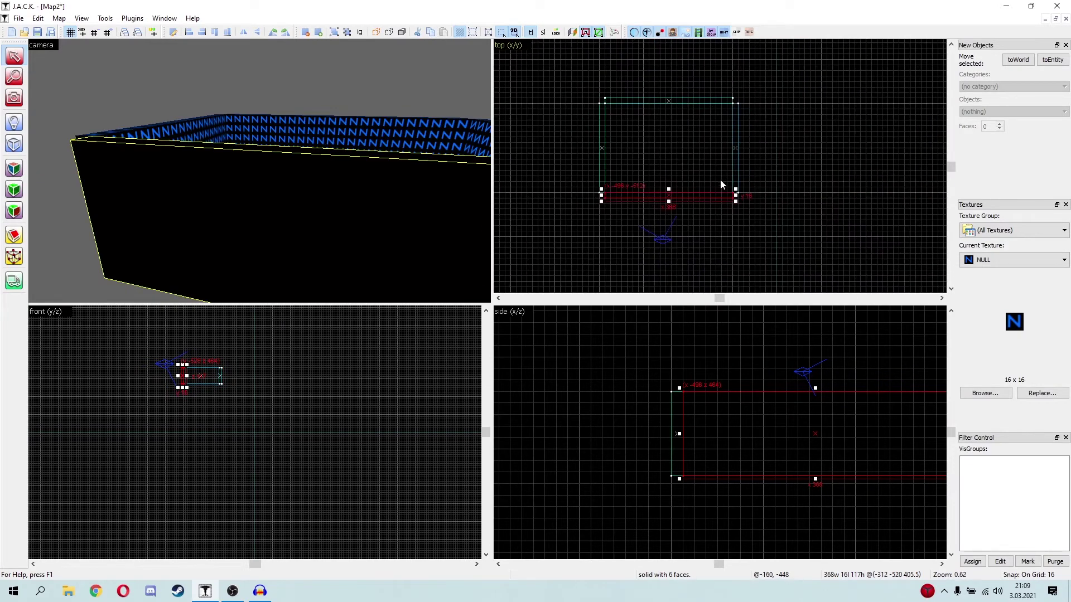
scroll(720, 184, up, 4)
scroll(764, 370, down, 4)
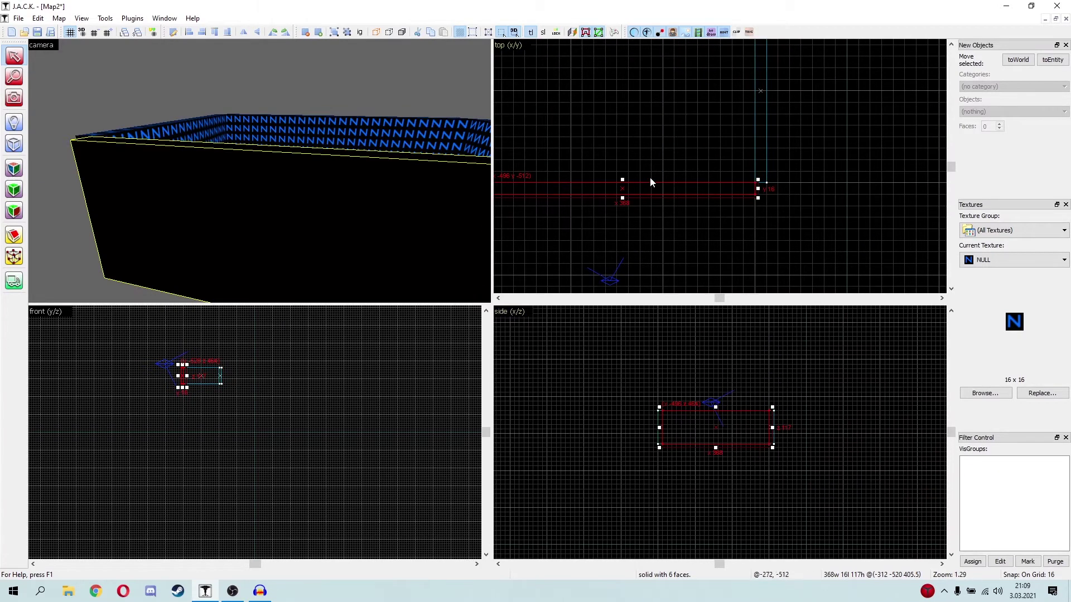
scroll(666, 261, down, 5)
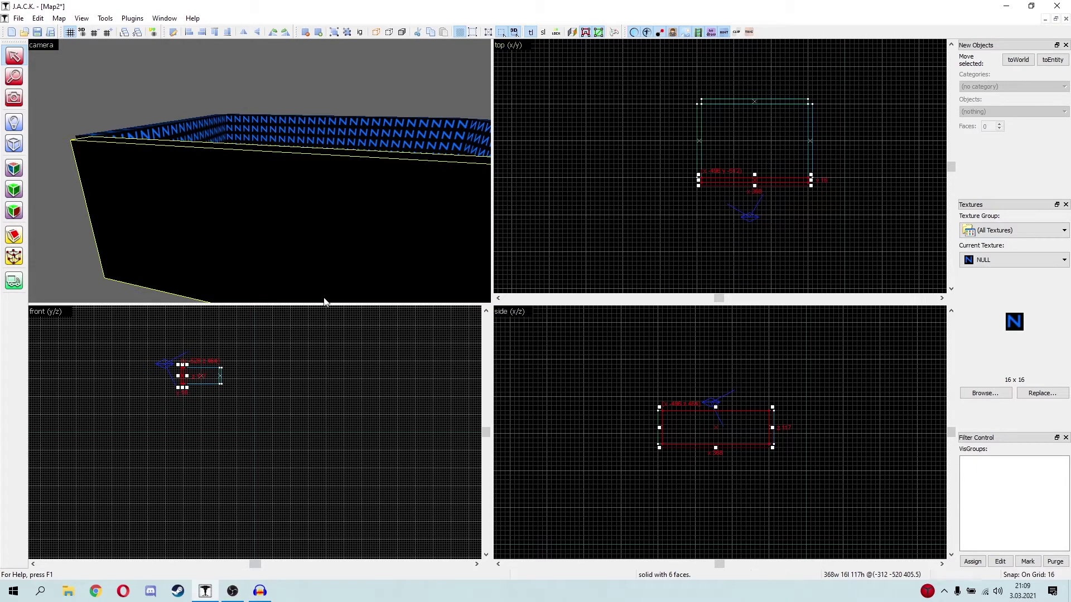
Duplicate the end wall below the room, rotate it flat and fit it as a 368 x 256 x 16 floor at z 352
scroll(184, 368, up, 7)
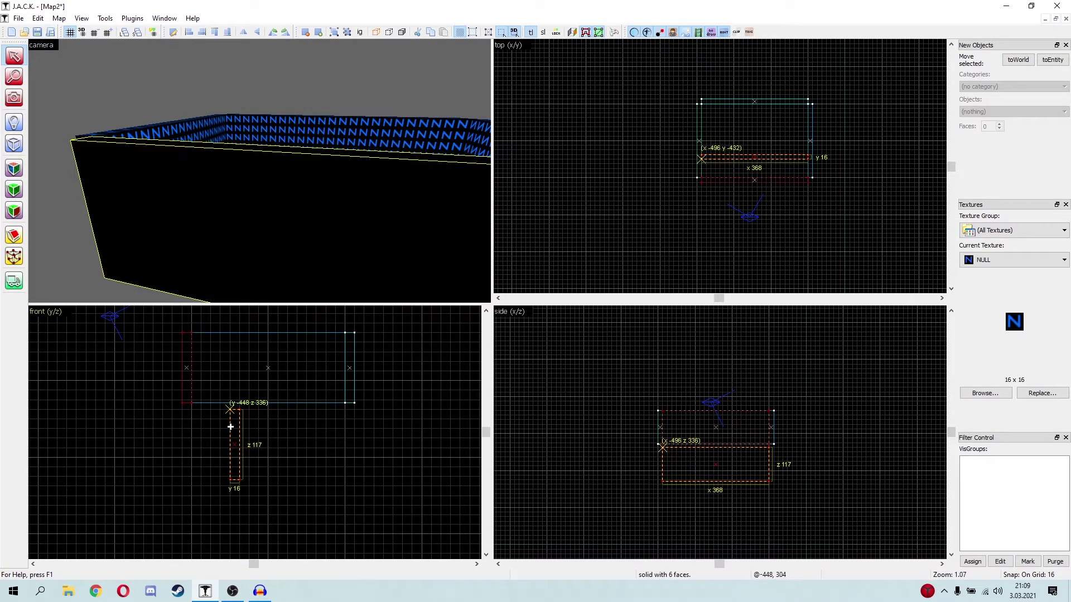
key(Return)
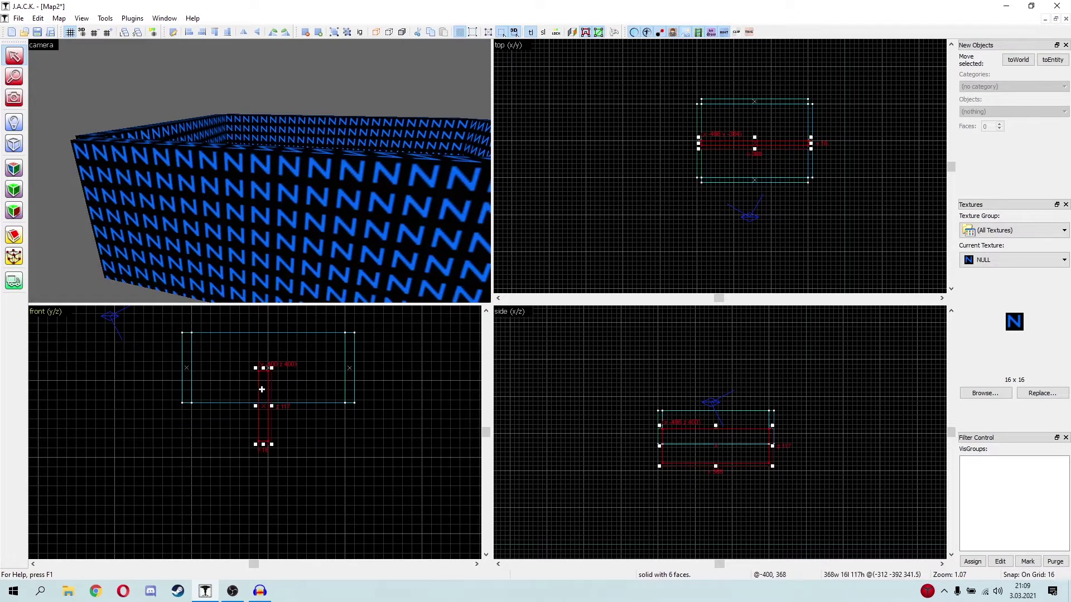
scroll(218, 407, up, 4)
click(218, 416)
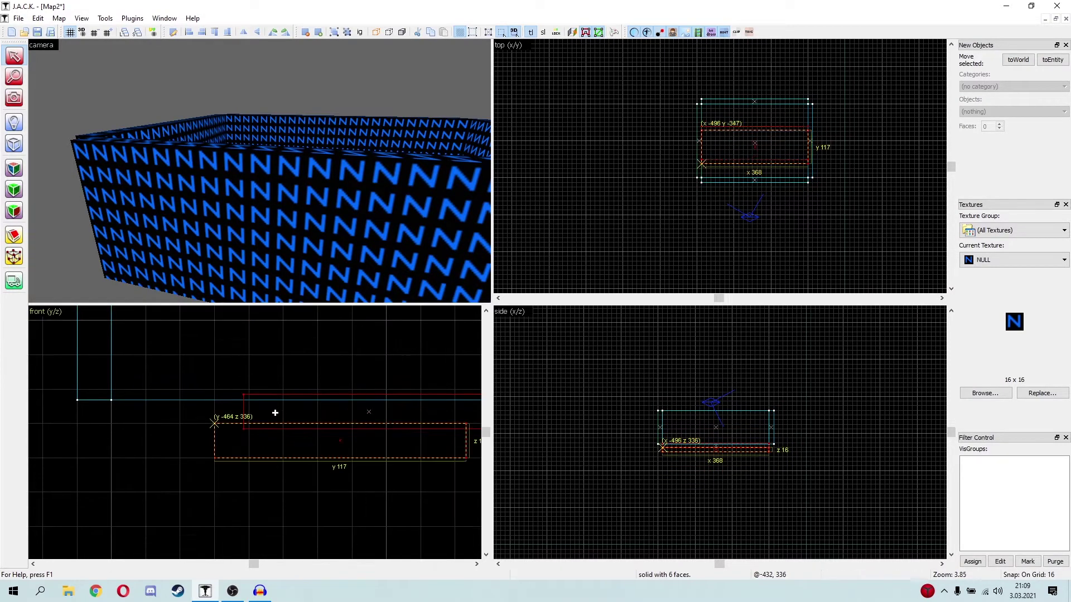
scroll(149, 407, down, 3)
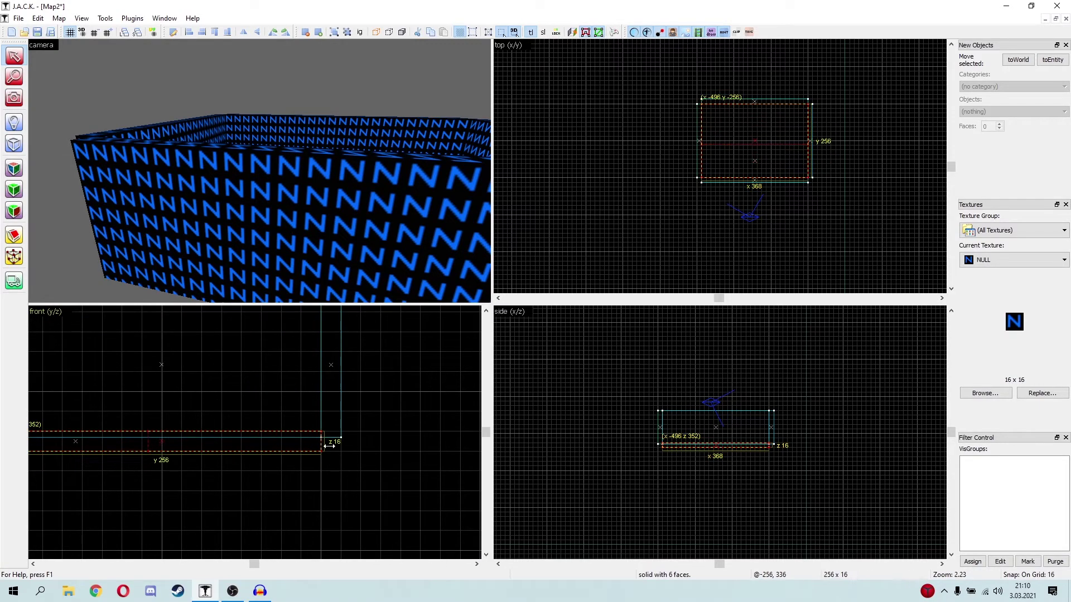
Fly through the room in the camera's free-look mode to inspect the walls, floor and ceiling from inside
click(313, 220)
key(z)
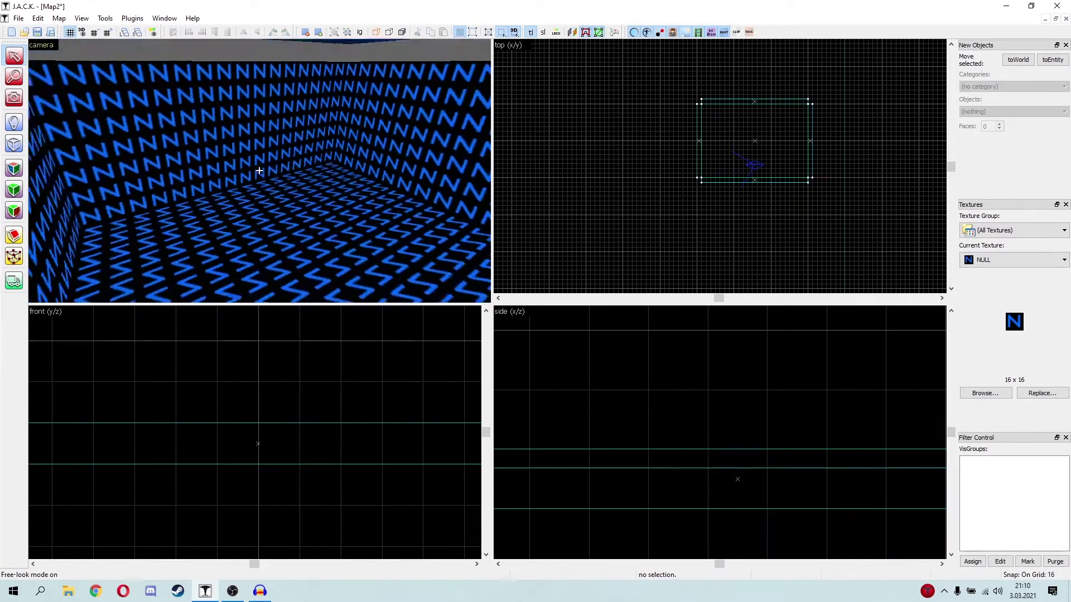
key(w)
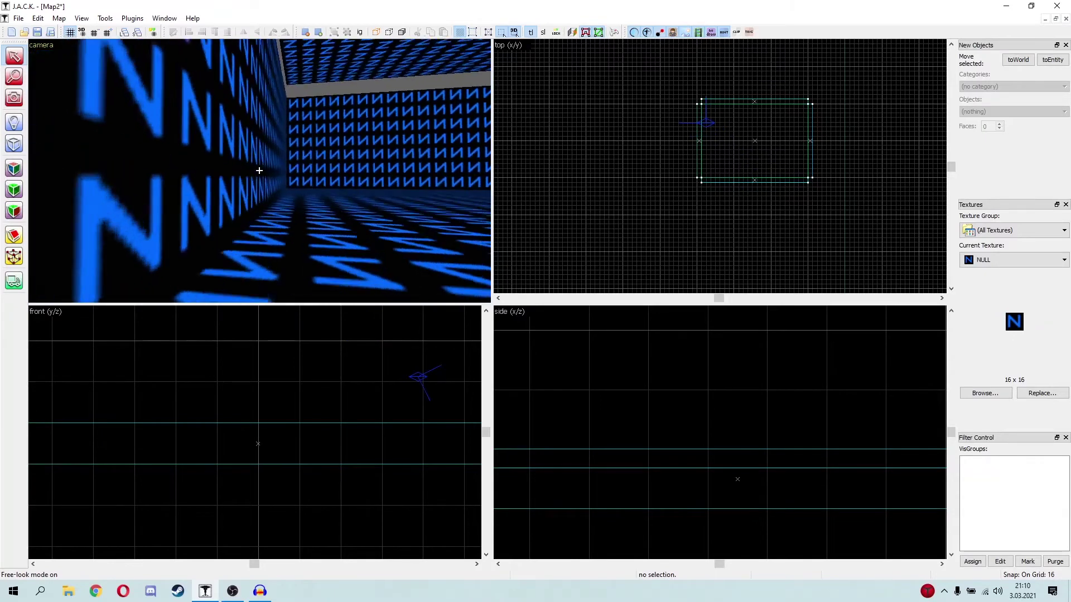
Raise the bottom edge of the end wall at y -248 to the floor's top surface, making the wall 112 units high
click(259, 171)
key(z)
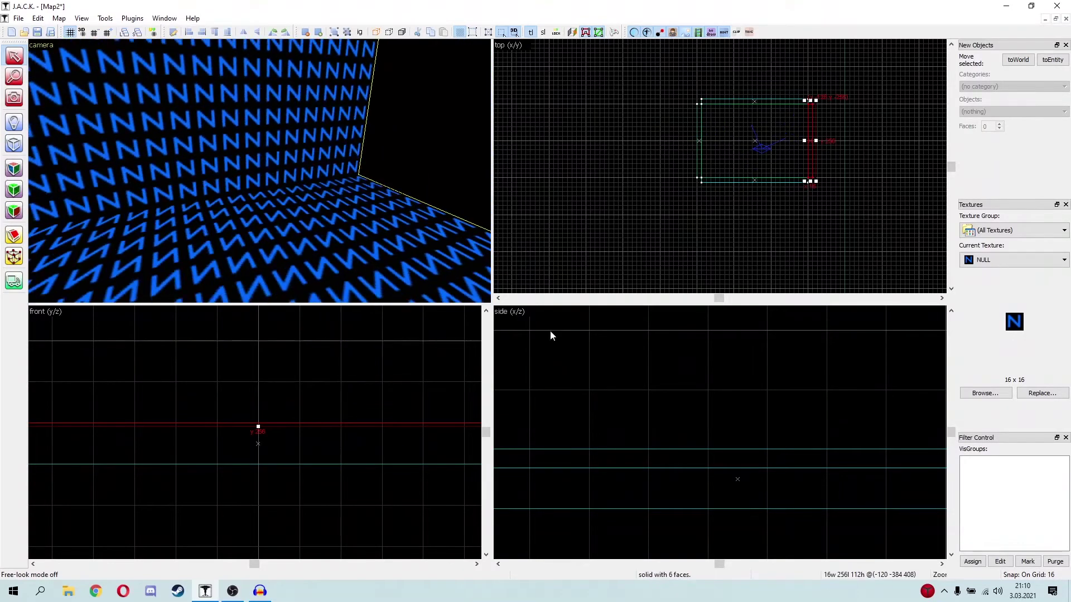
scroll(607, 399, down, 3)
click(283, 195)
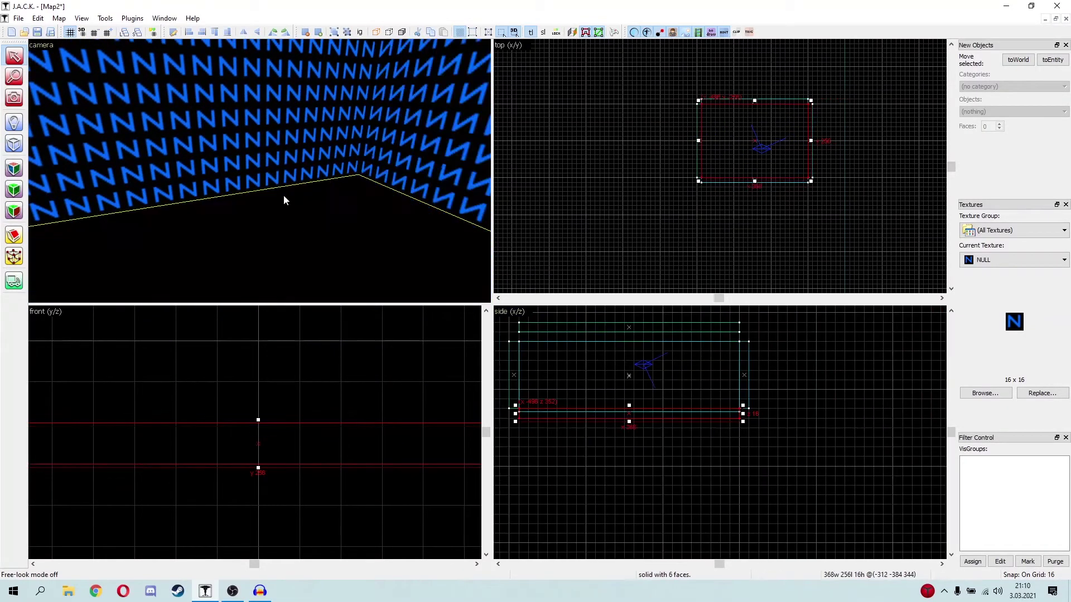
click(226, 188)
scroll(628, 419, up, 5)
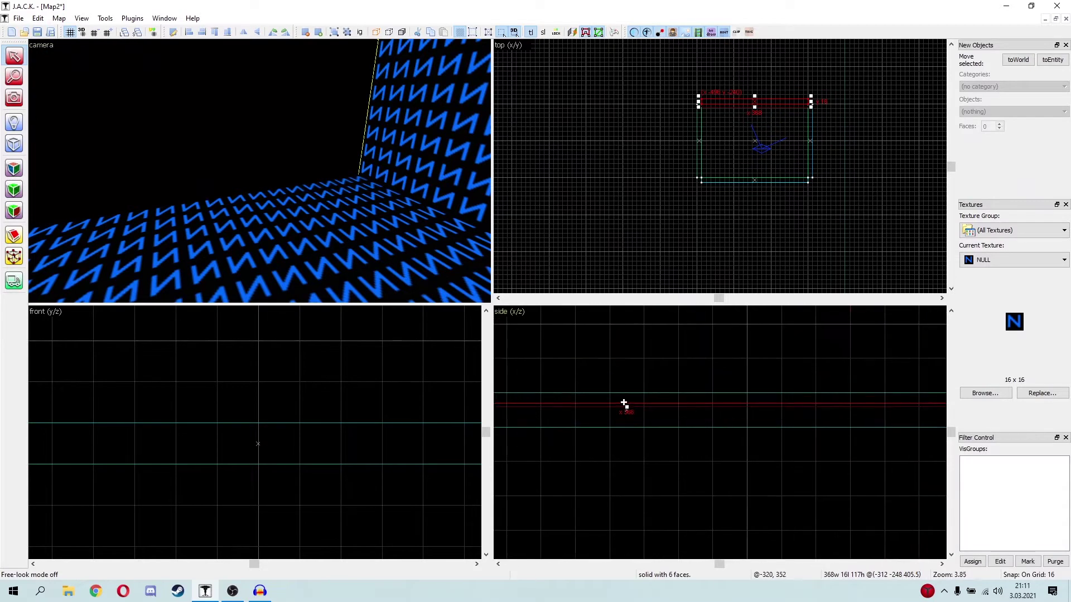
key(z)
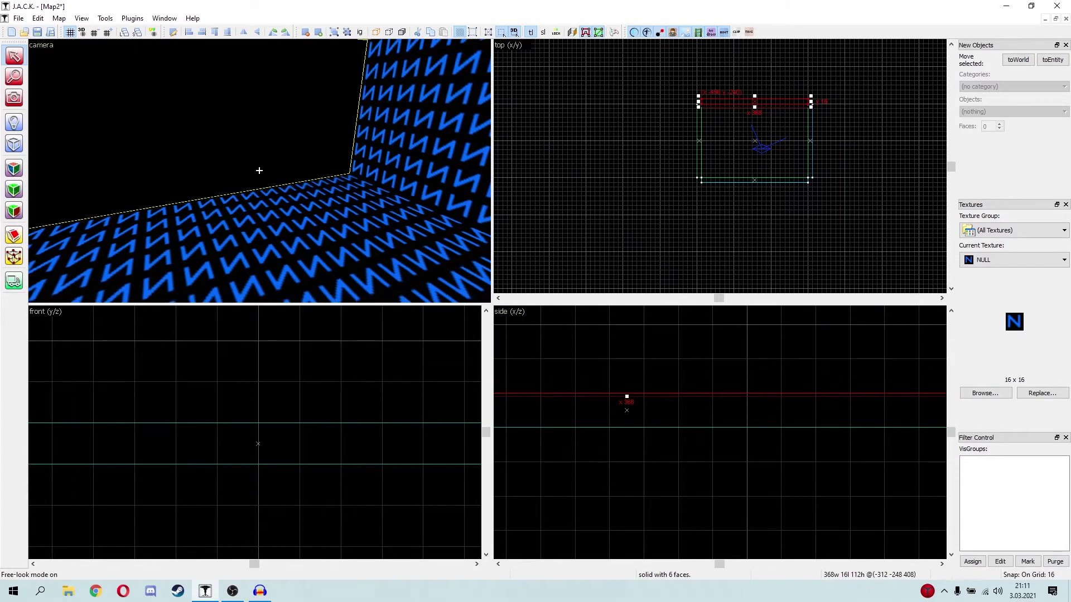
Lower the ceiling block onto the top edges of the walls, centring it at z 472
key(s)
key(Escape)
key(z)
key(s)
key(w)
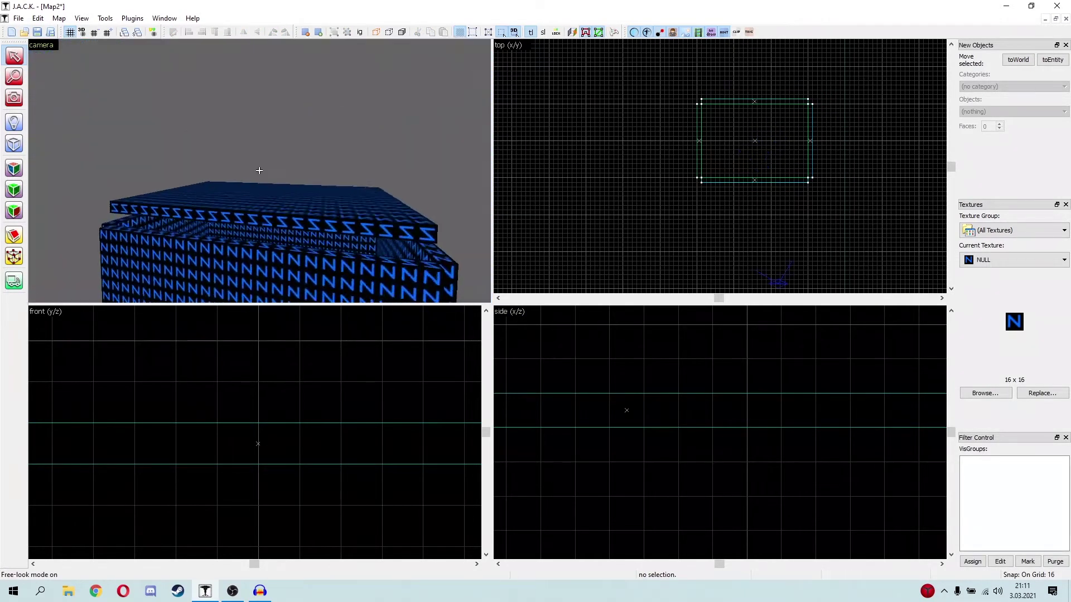
click(259, 170)
key(z)
scroll(655, 379, up, 5)
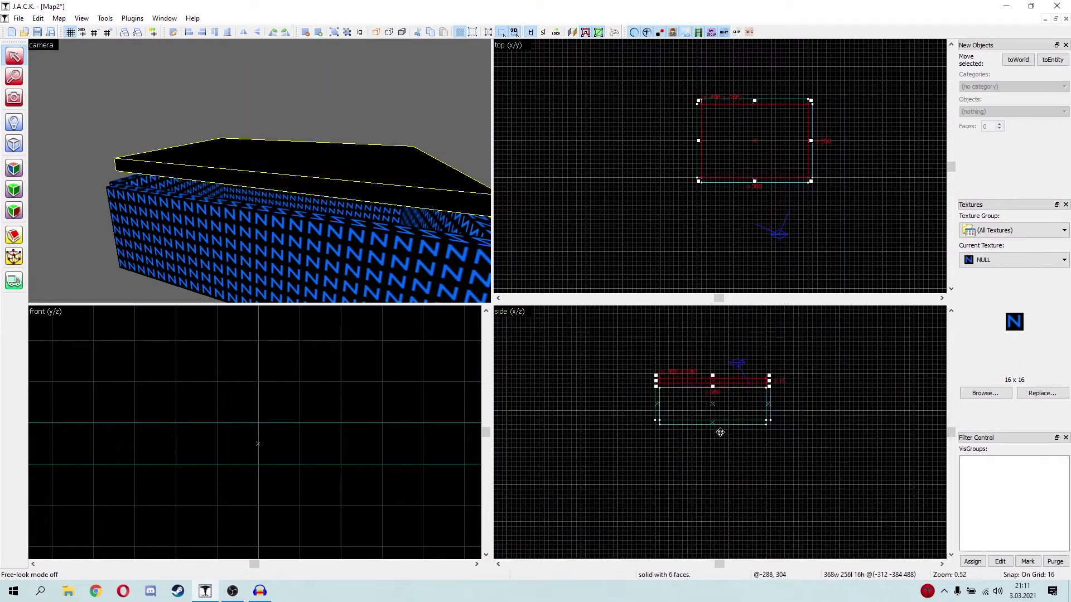
drag(698, 389, 705, 404)
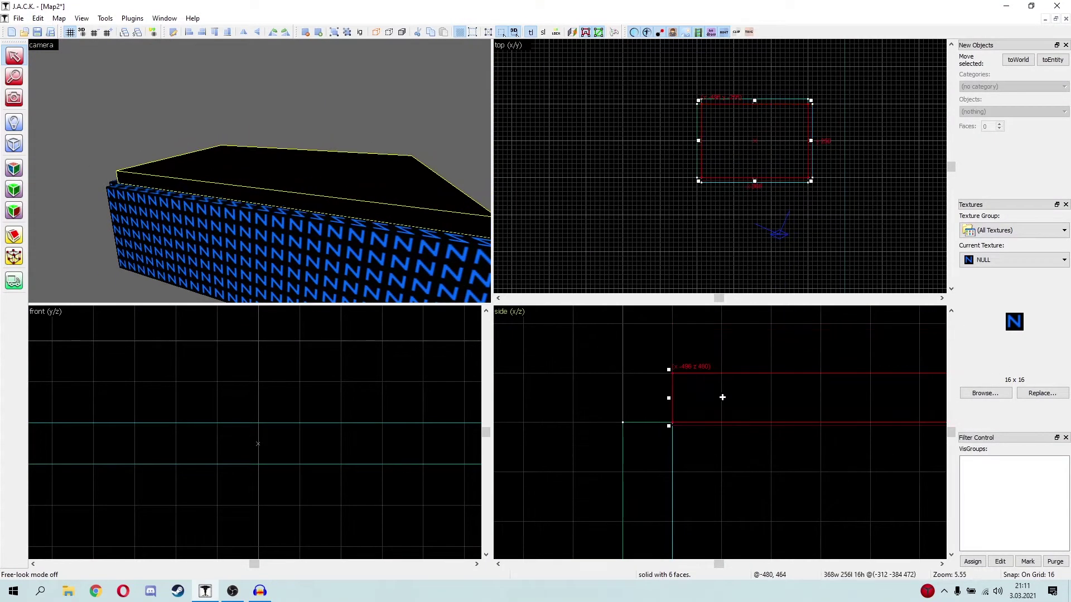
scroll(725, 399, down, 9)
scroll(740, 434, up, 5)
key(Escape)
Delete the ceiling block from inside the room
key(z)
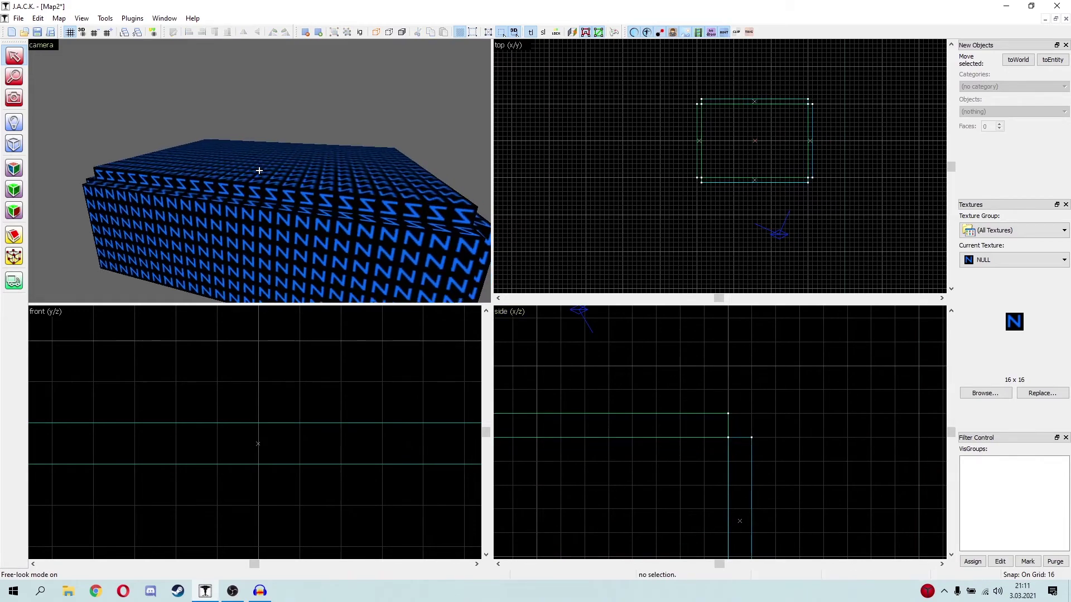
key(w)
key(s)
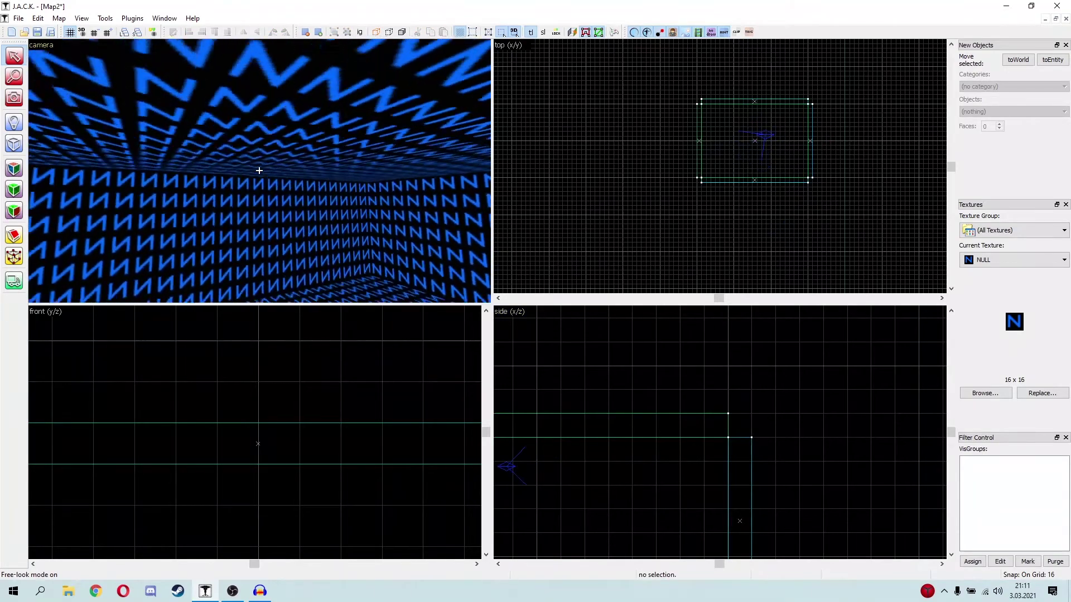
key(z)
click(267, 158)
key(Delete)
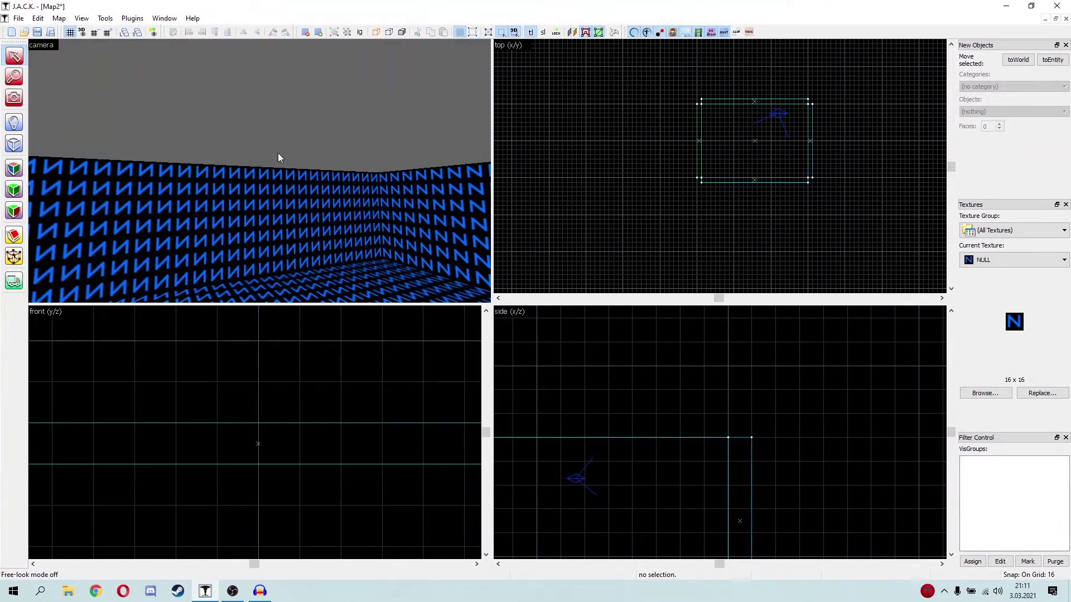
Fly around and through the open-topped room to examine its outer walls, corners and interior
key(z)
key(s)
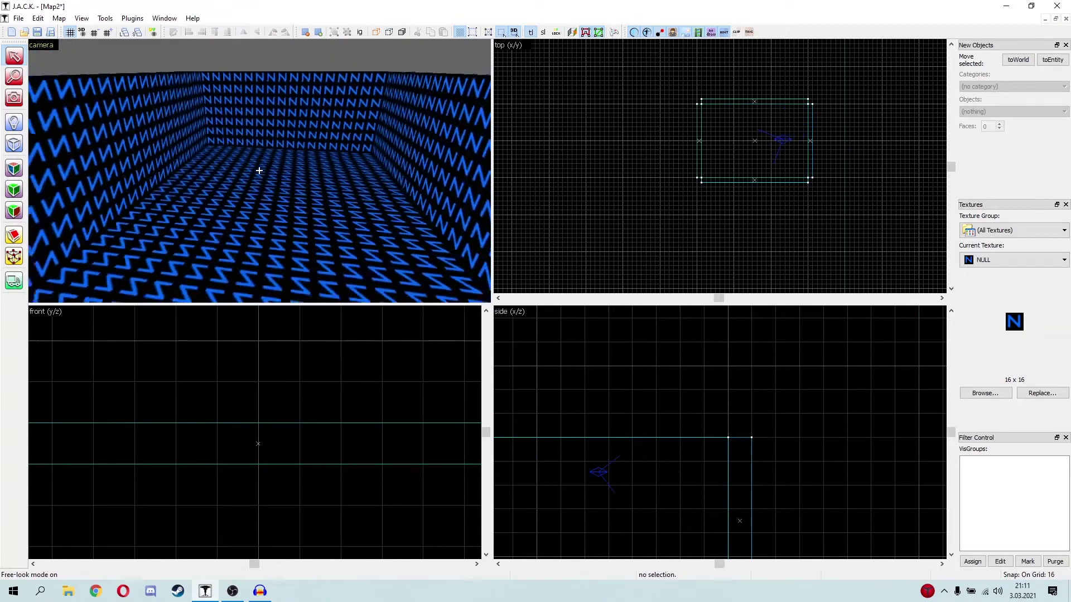
key(w)
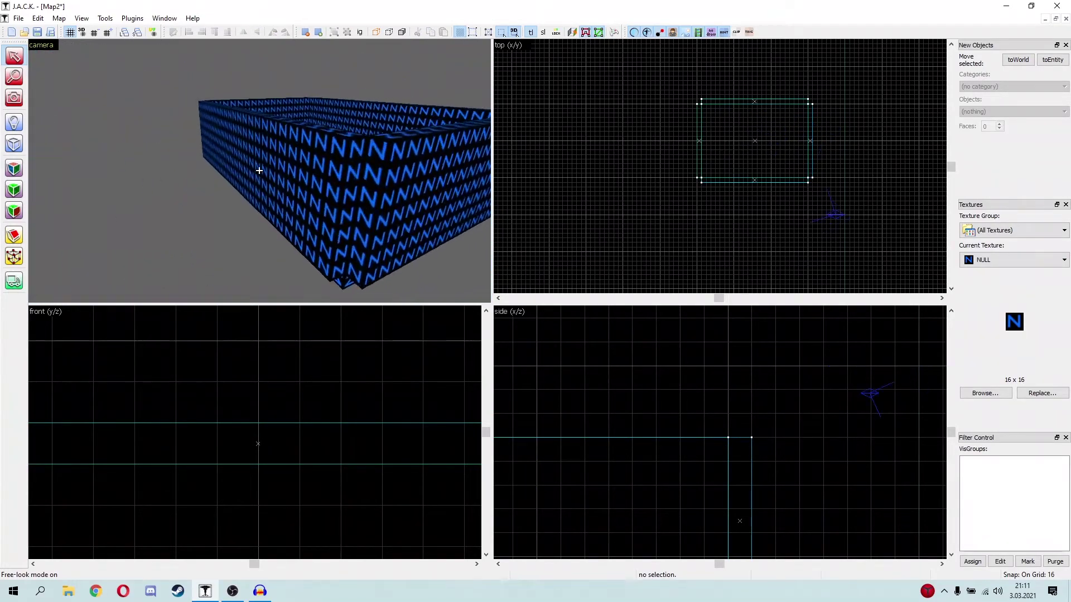
key(a)
key(w)
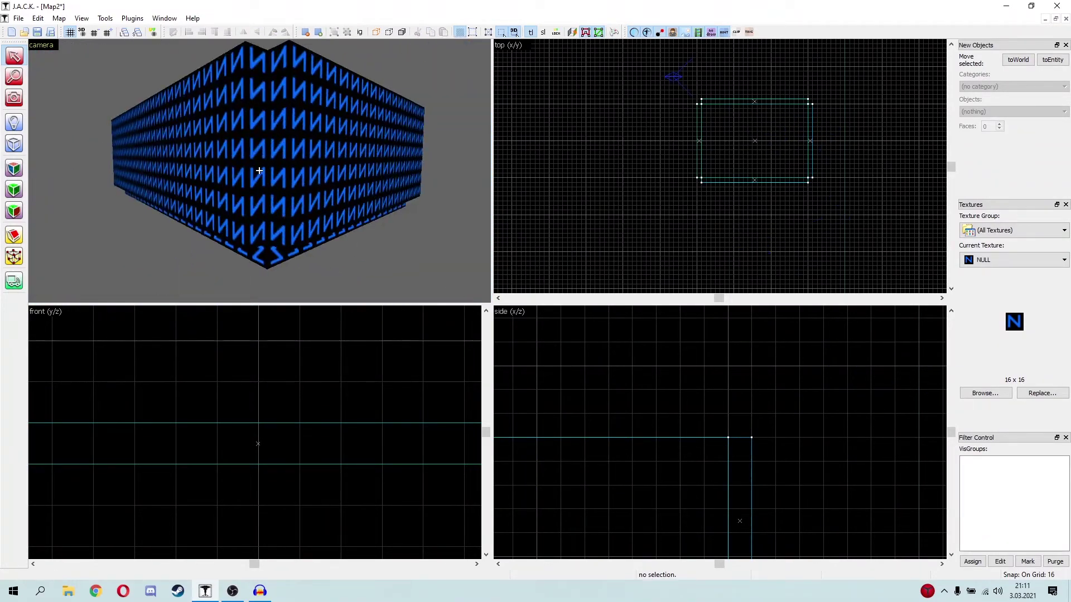
key(a)
key(s)
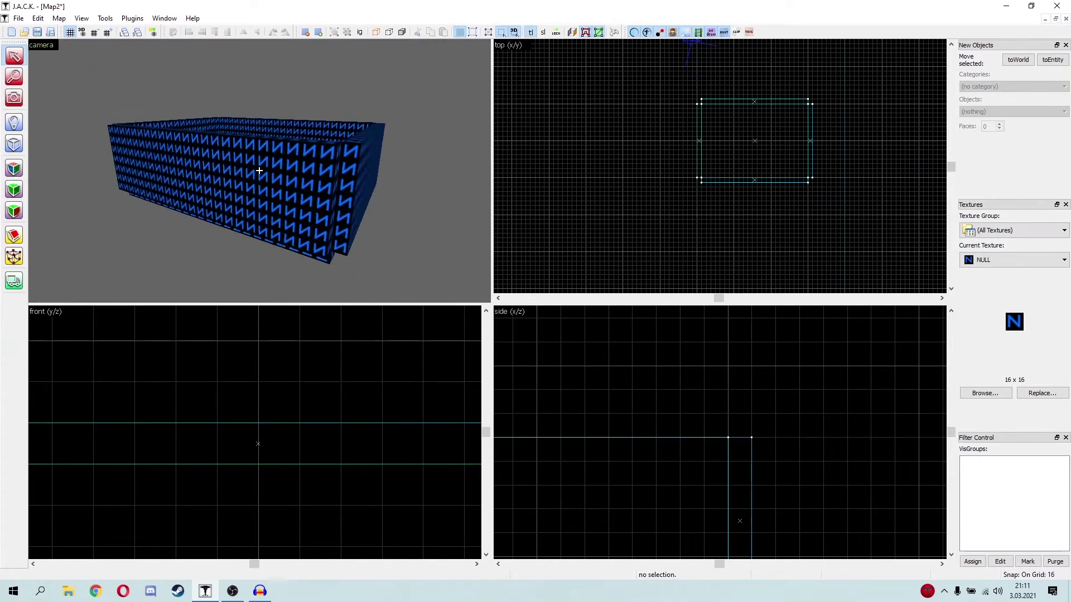
key(w)
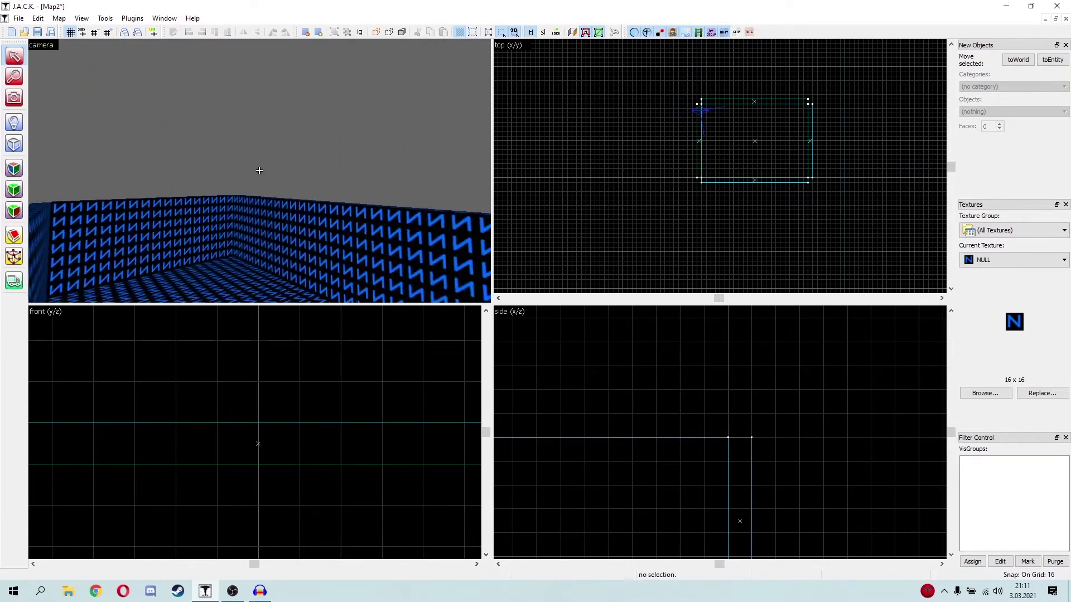
key(s)
key(d)
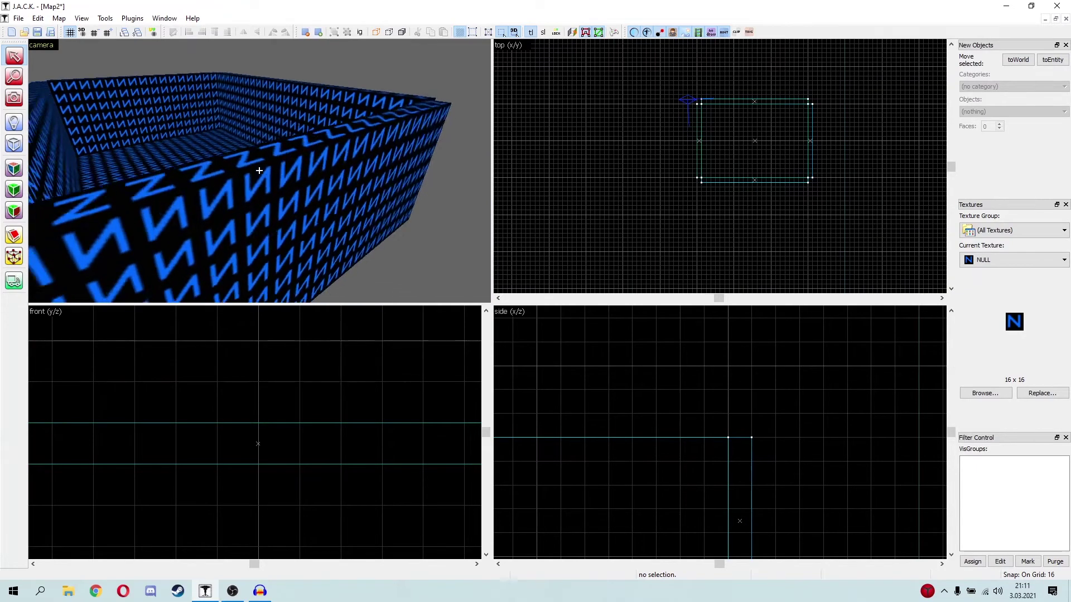
key(d)
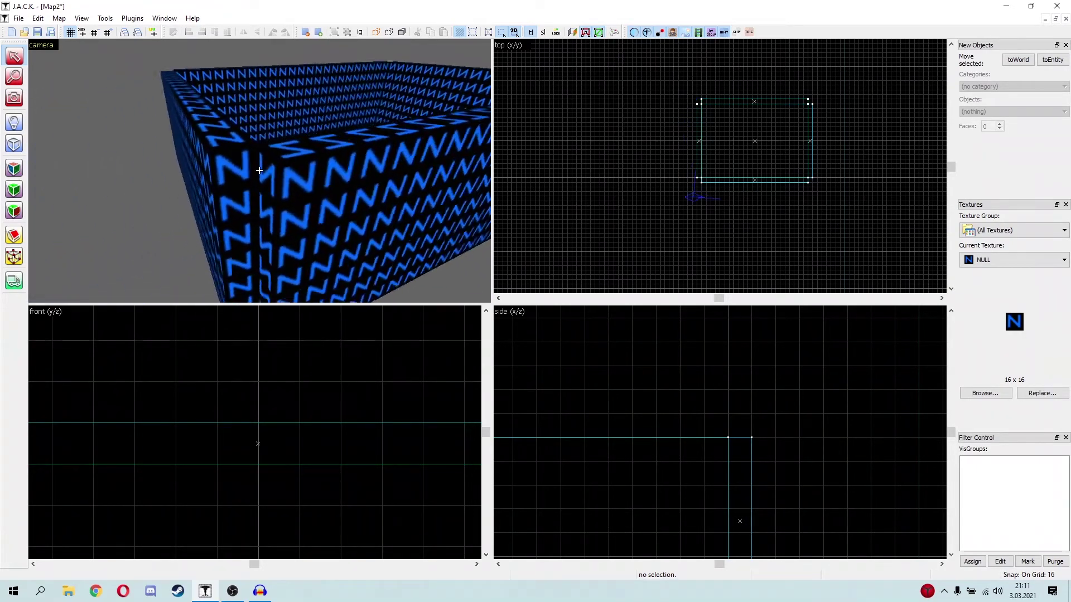
key(w)
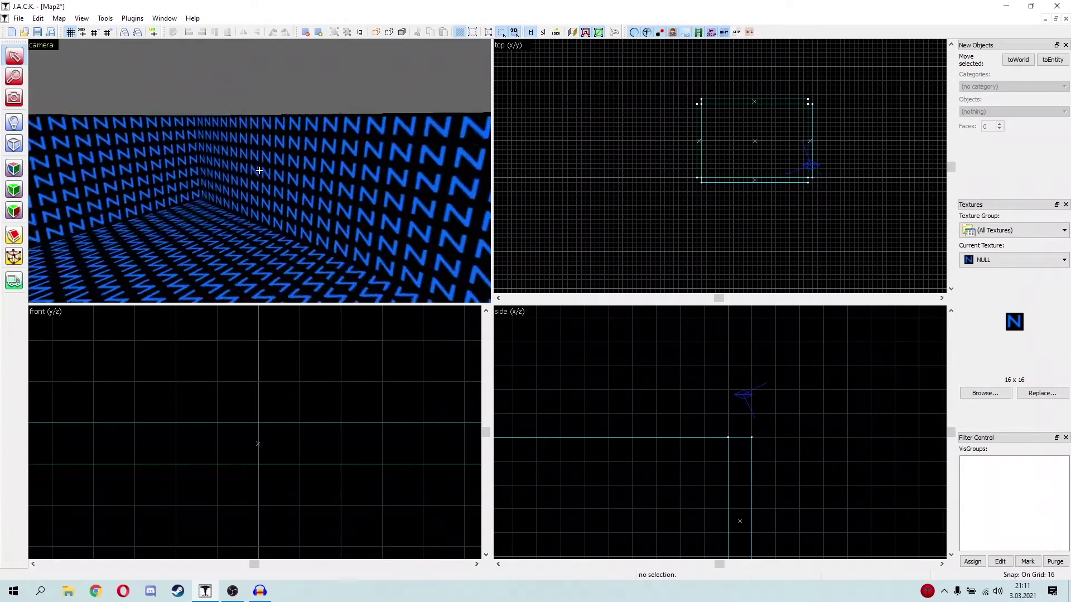
key(a)
key(z)
key(z)
key(z)
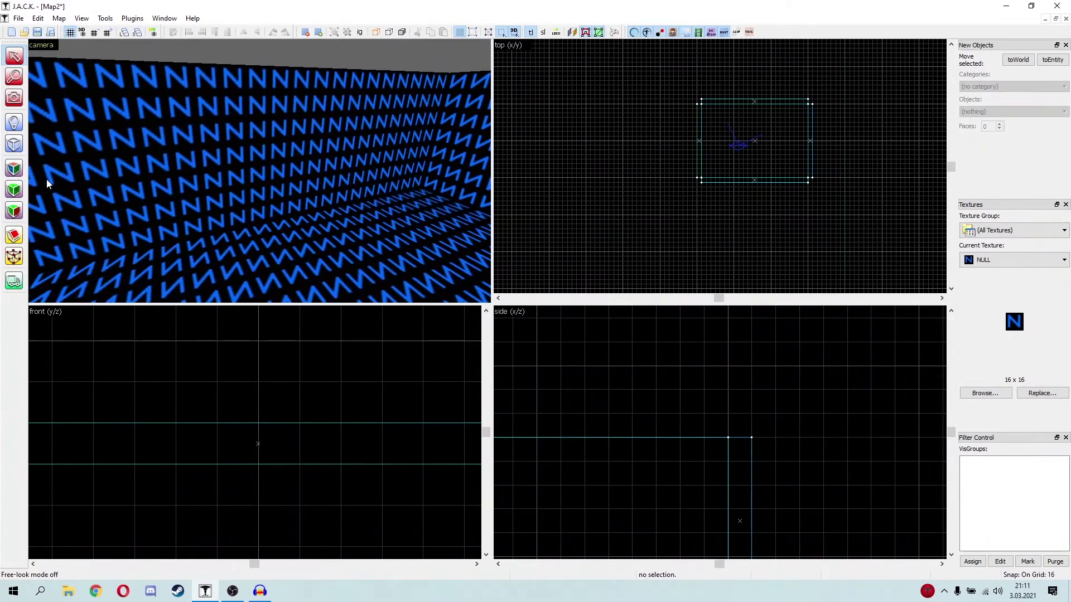
Filter the halflife.wad textures by "wall" and choose C1A3WALL09 as the current face texture
click(18, 170)
click(780, 392)
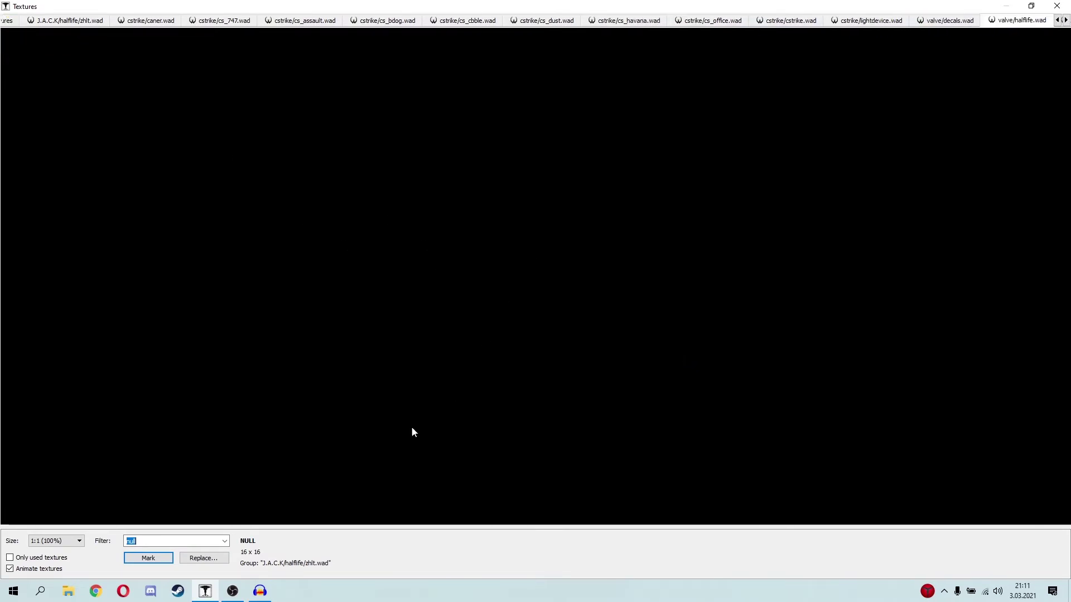
key(BackSpace)
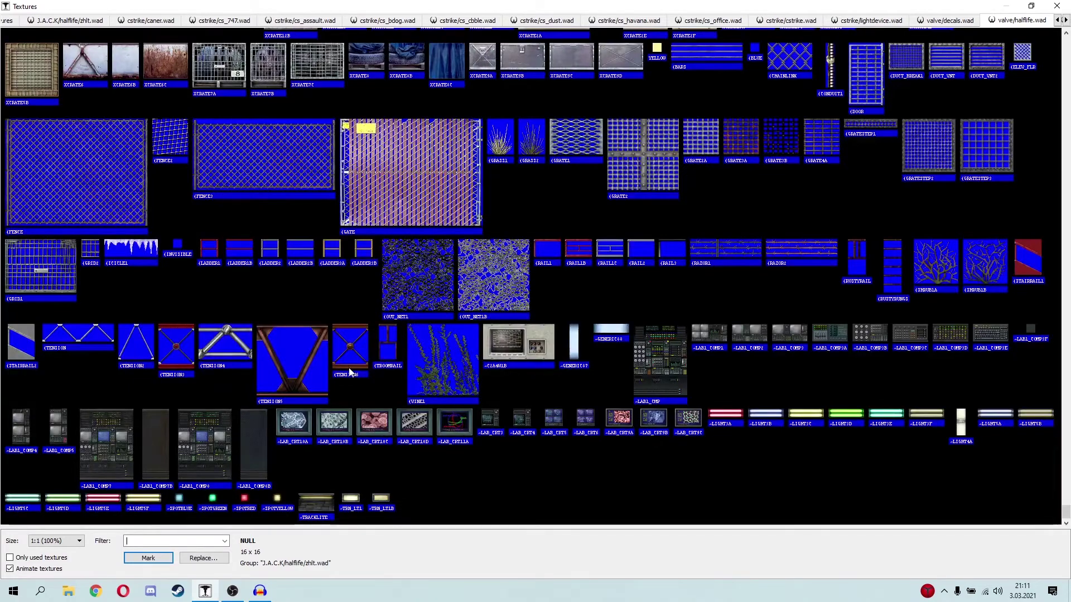
text(wall)
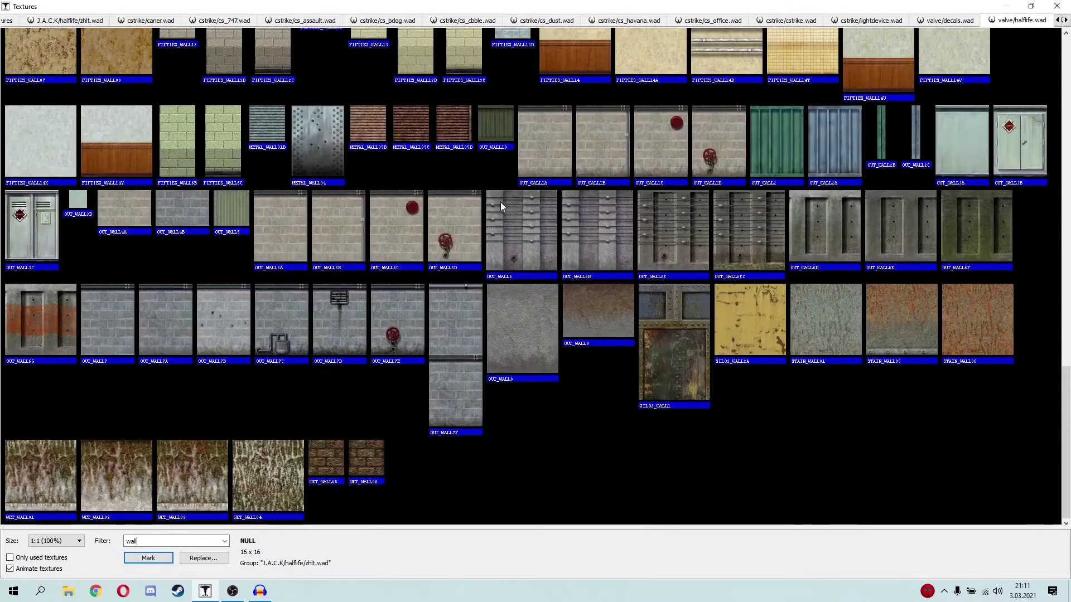
scroll(526, 240, up, 7)
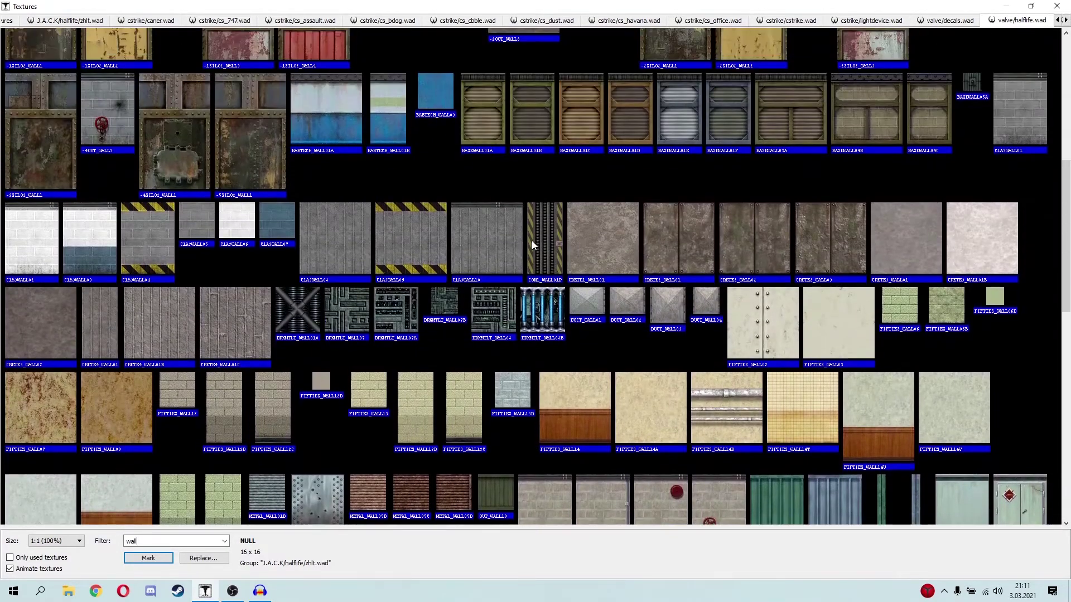
scroll(531, 241, up, 3)
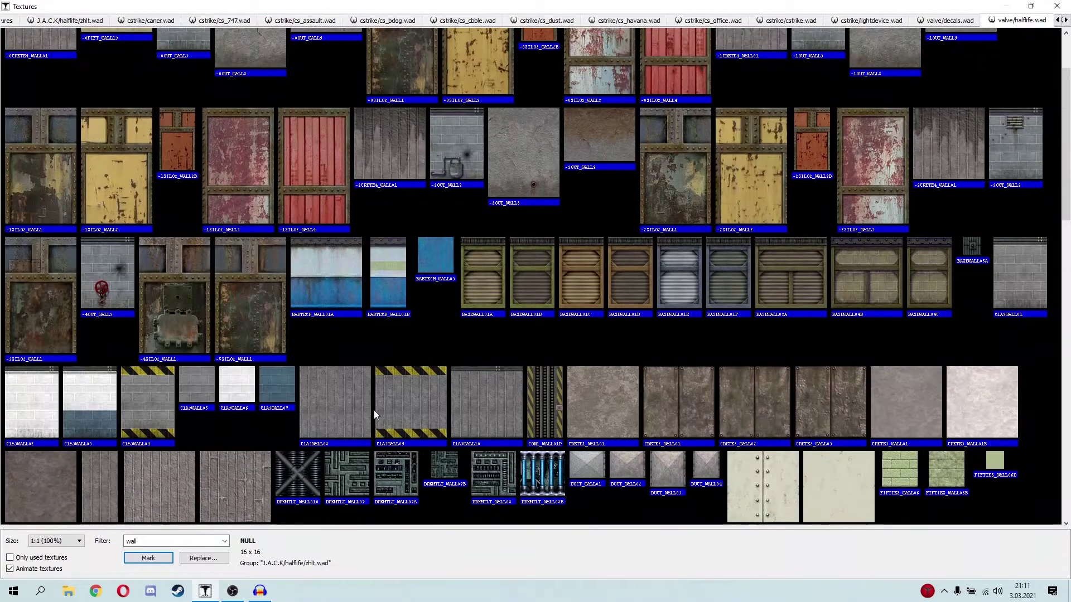
double_click(414, 407)
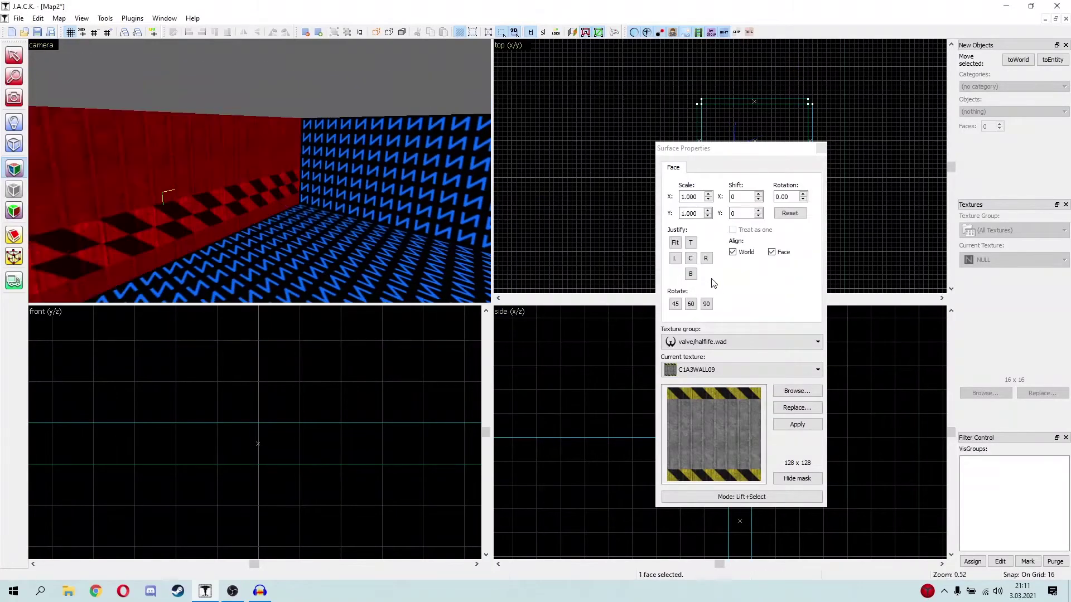
Centre the C1A3WALL09 texture on the selected inner wall face and apply it with matching alignment to the other inner walls
click(694, 263)
alt+right_click(335, 167)
key(z)
key(z)
click(167, 172)
alt+right_click(258, 169)
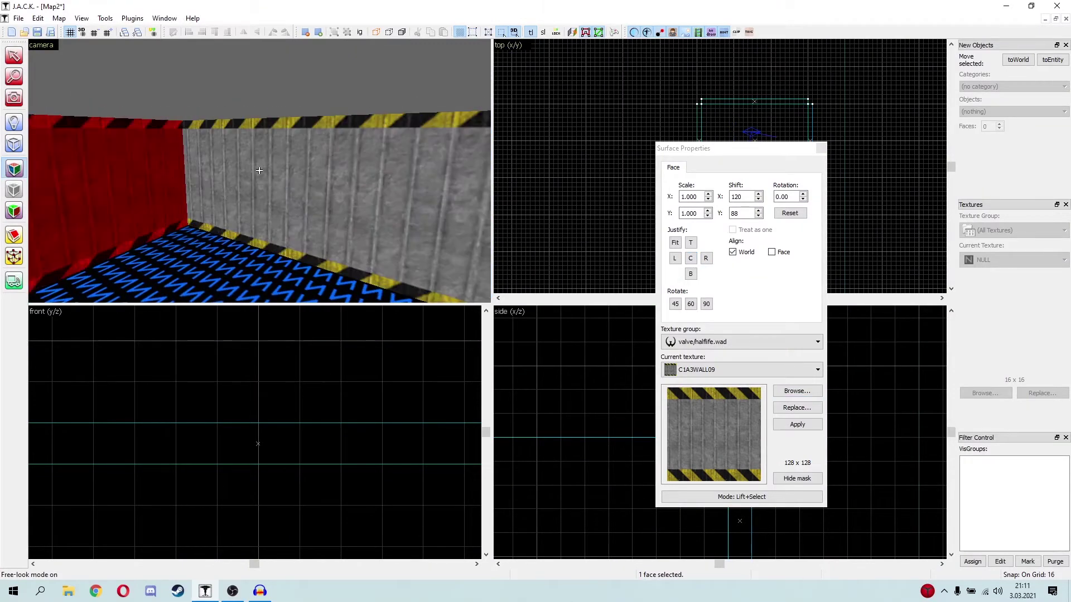
key(z)
key(z)
click(258, 171)
alt+right_click(318, 170)
key(z)
key(z)
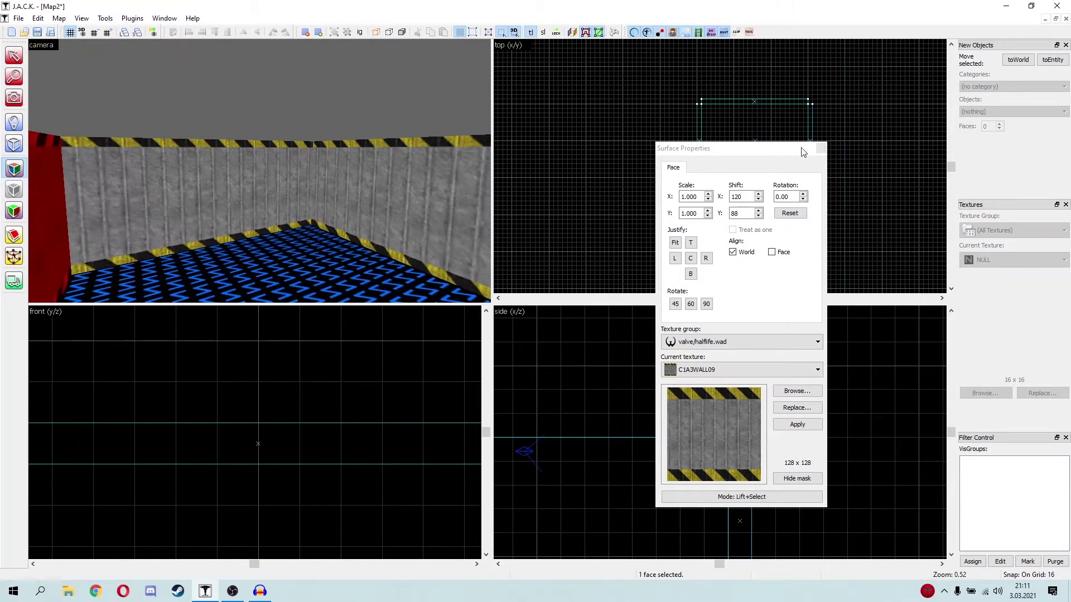
click(821, 150)
Filter the textures by "floor", choose C1A3FLOOR02 and apply it to the room's floor face
key(z)
key(z)
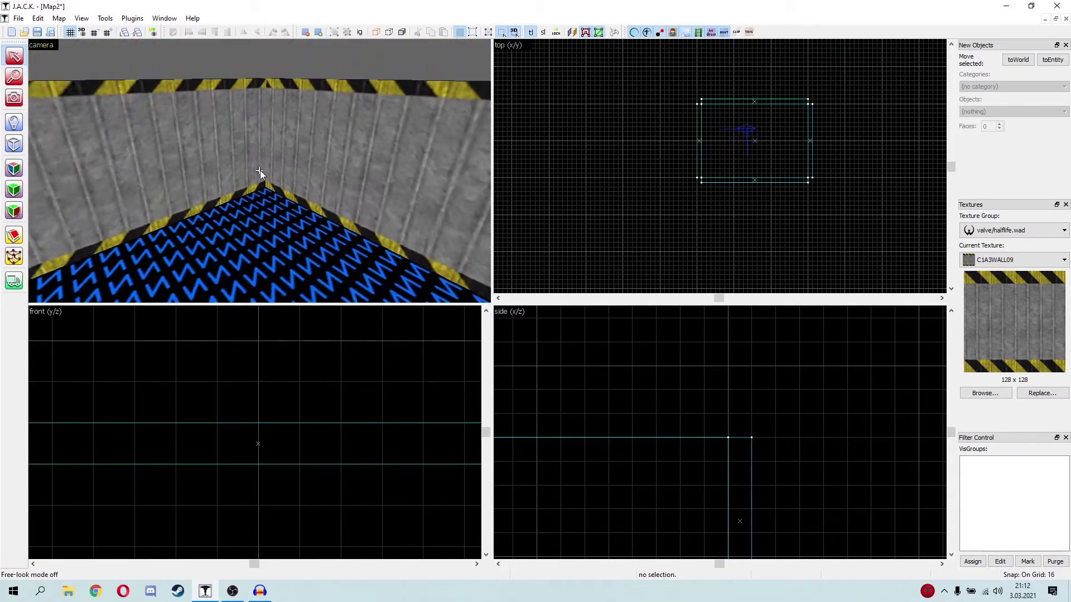
click(14, 166)
click(797, 391)
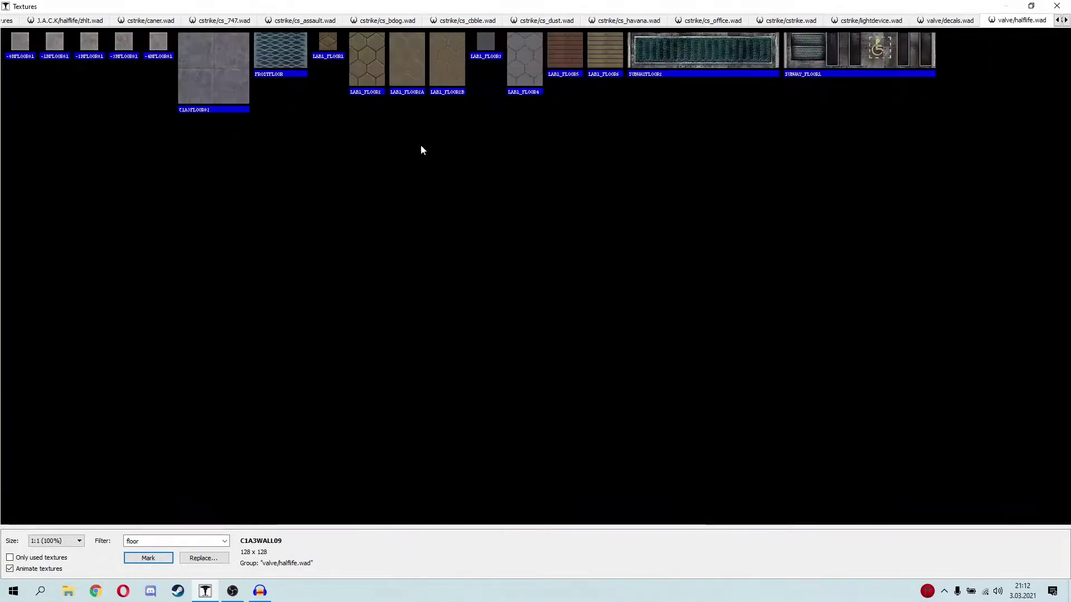
double_click(227, 66)
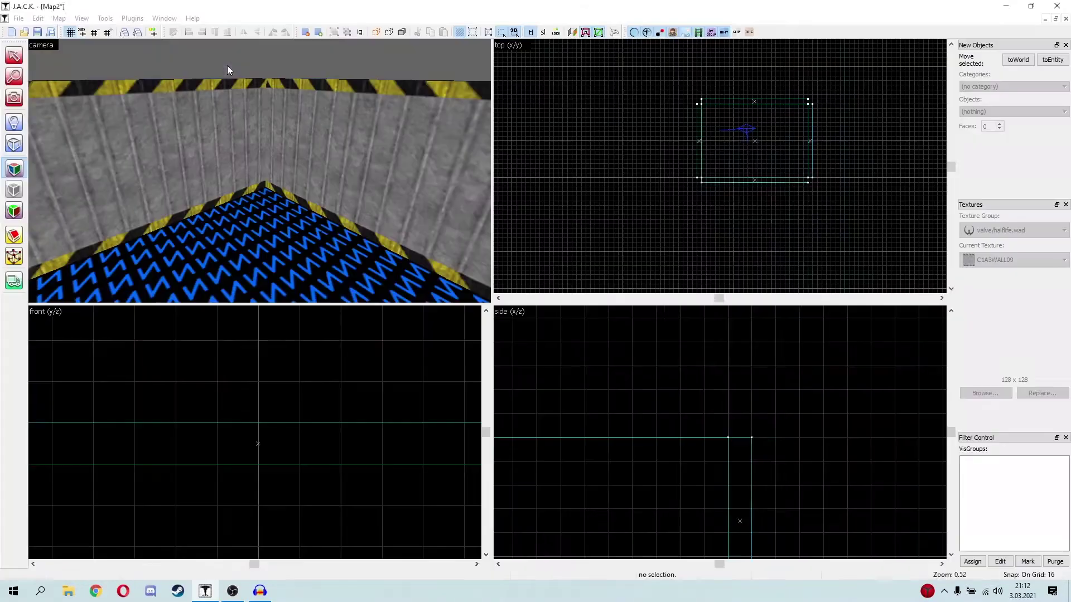
right_click(321, 233)
click(821, 148)
Fly in and out of the room to compare its textured inner faces with the NULL-textured outer faces
key(z)
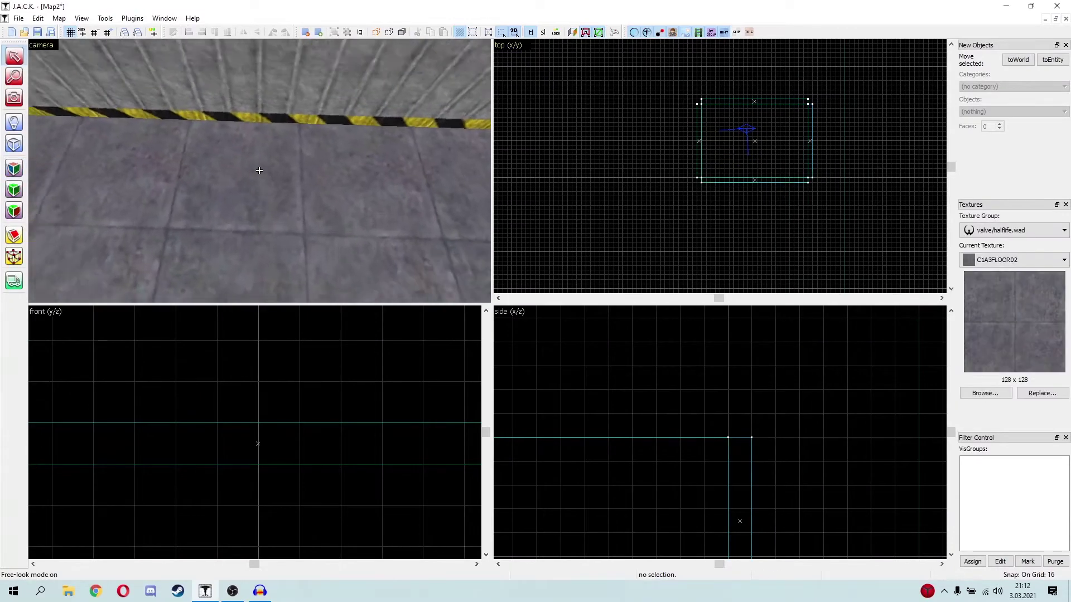
key(a)
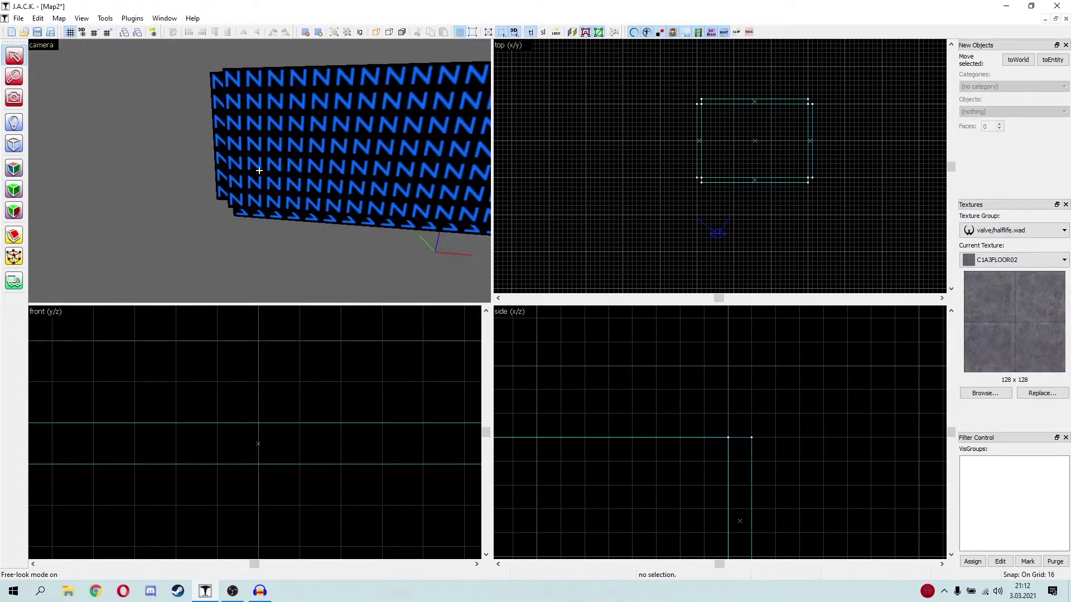
key(w)
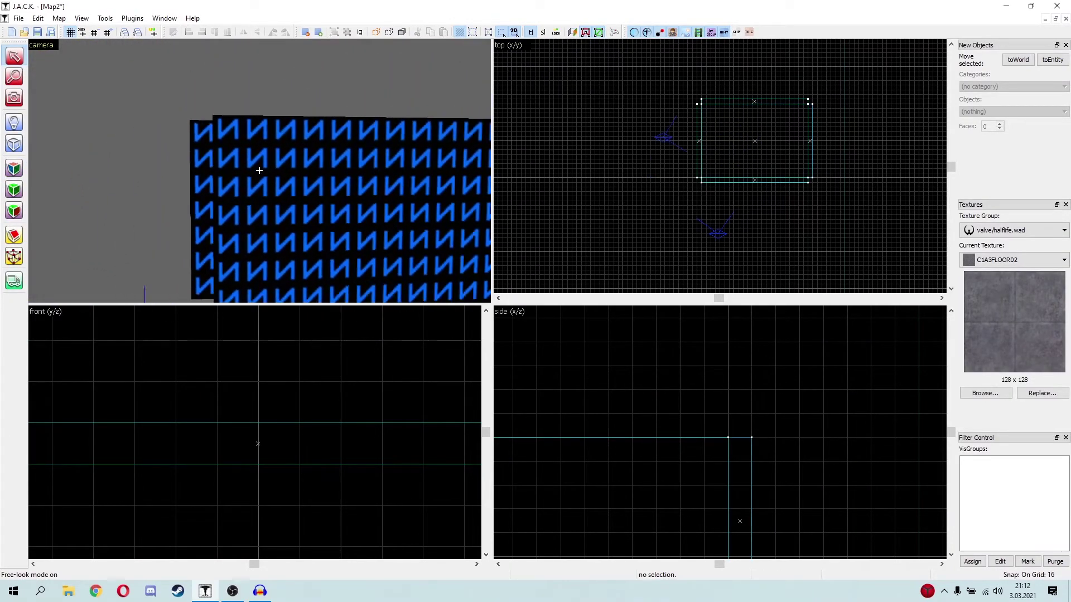
key(w)
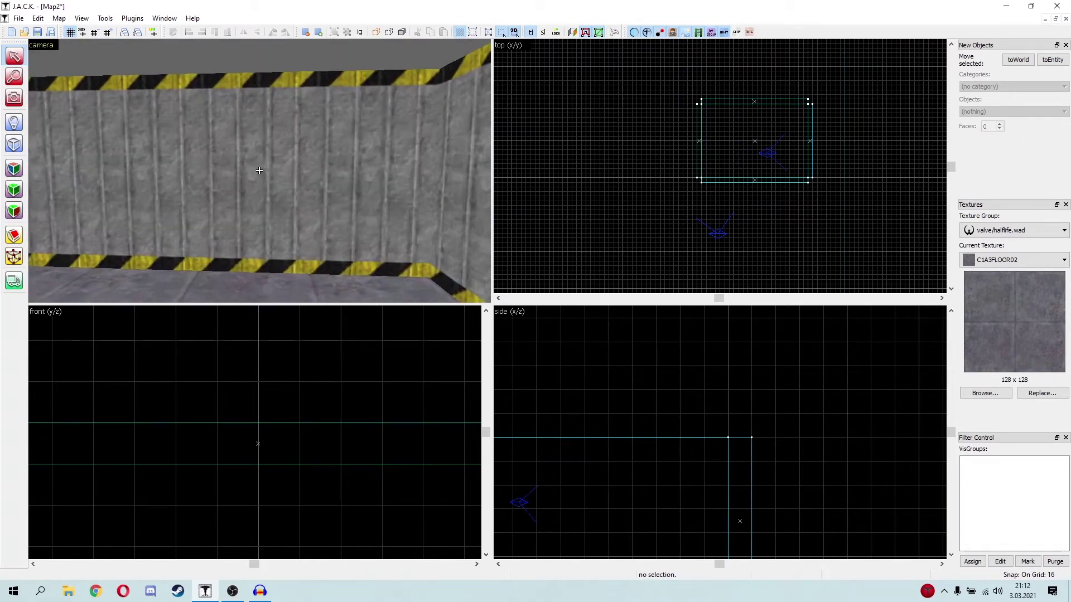
key(s)
key(w)
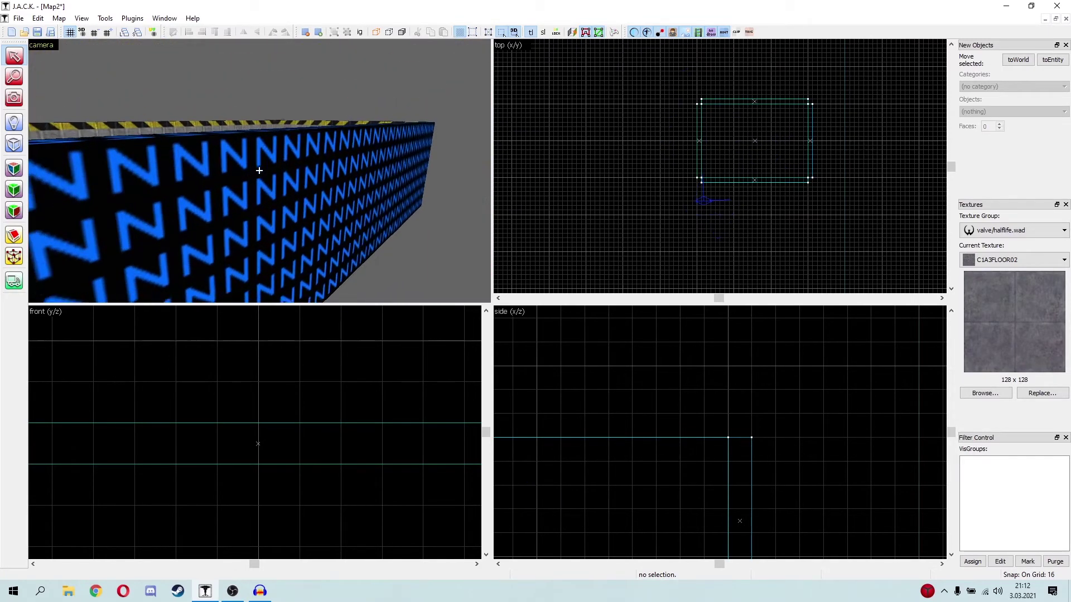
Inspect the room's wall tops, corners, floor and open ceiling by flying through the walls from outside to inside
key(a)
key(w)
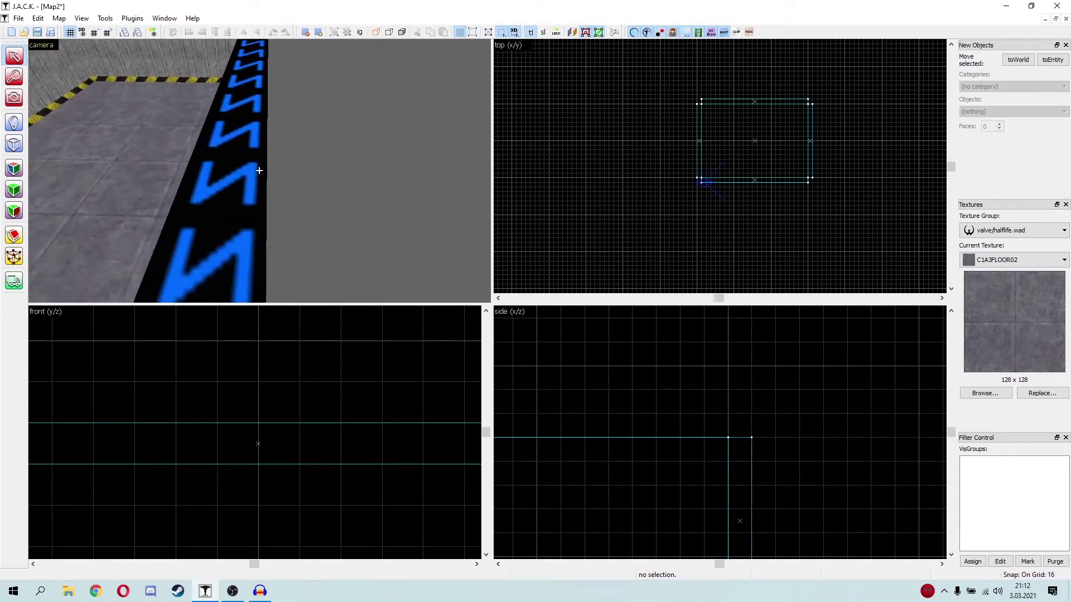
key(a)
key(w)
key(w)
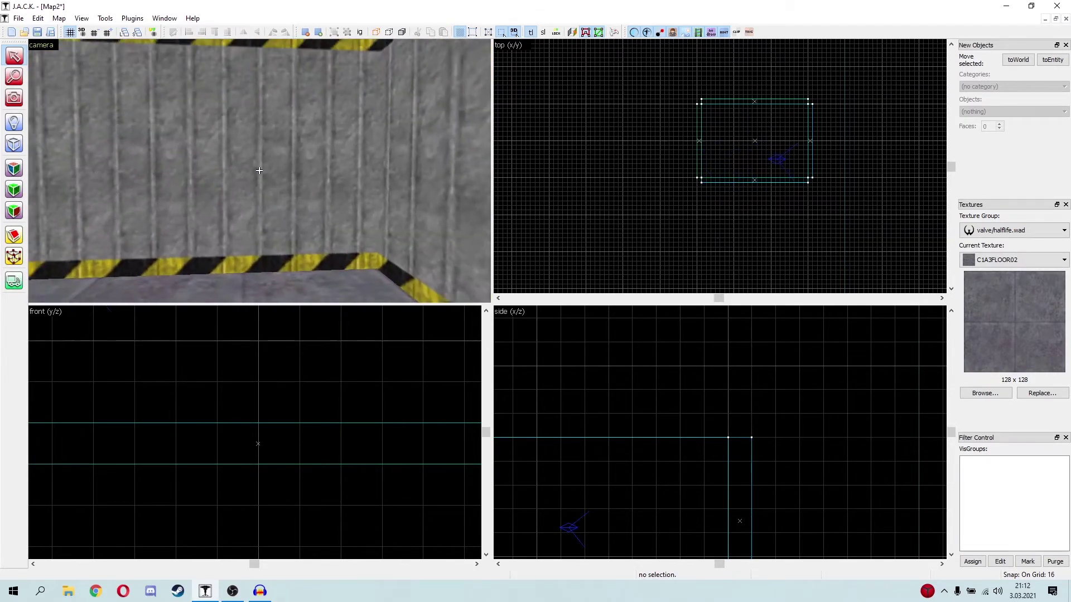
key(w)
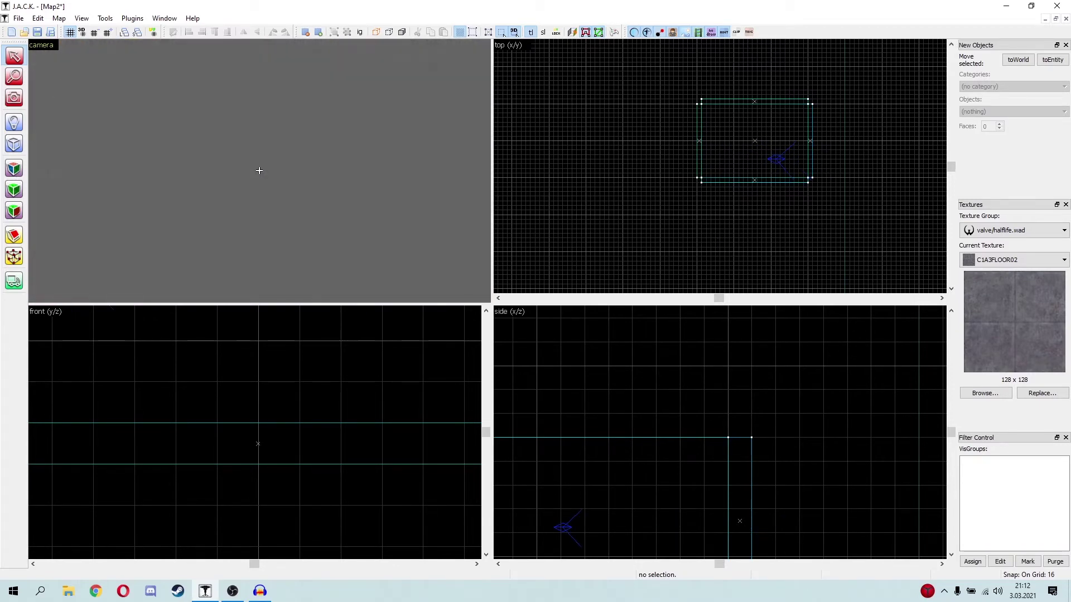
key(w)
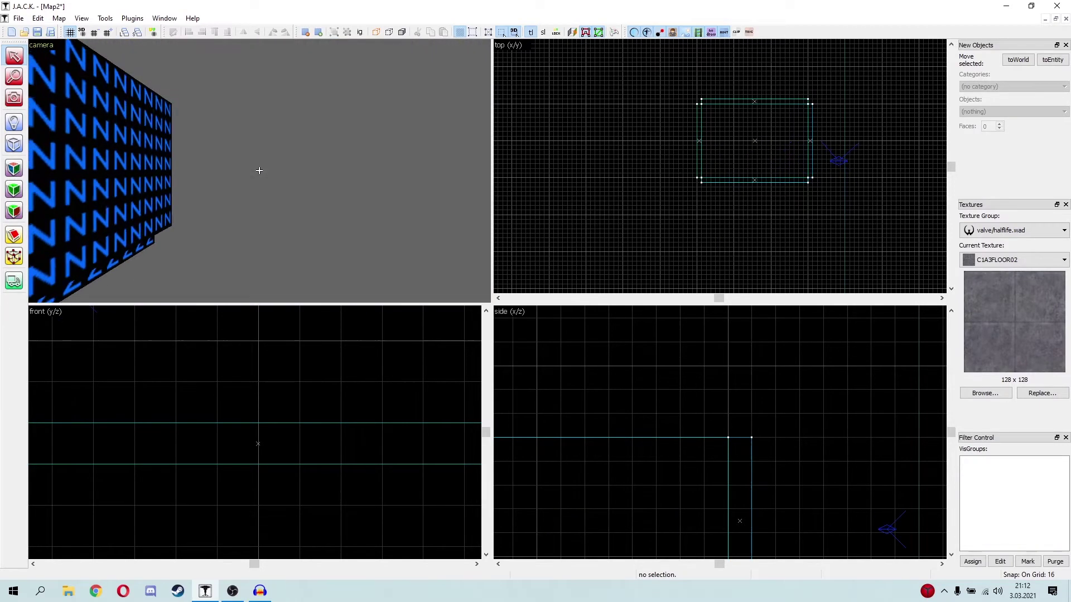
key(w)
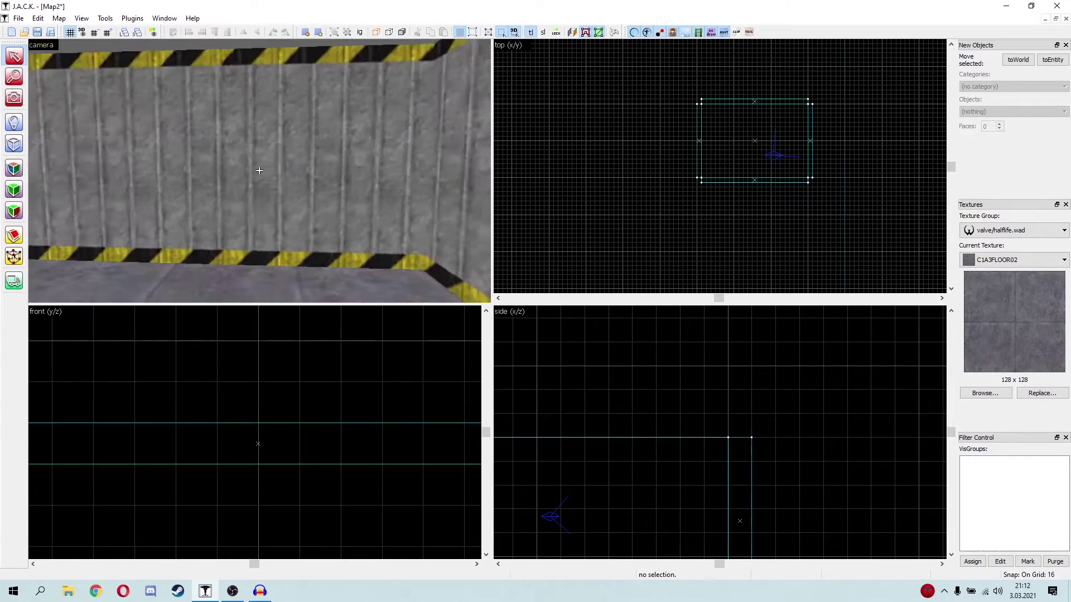
key(s)
key(w)
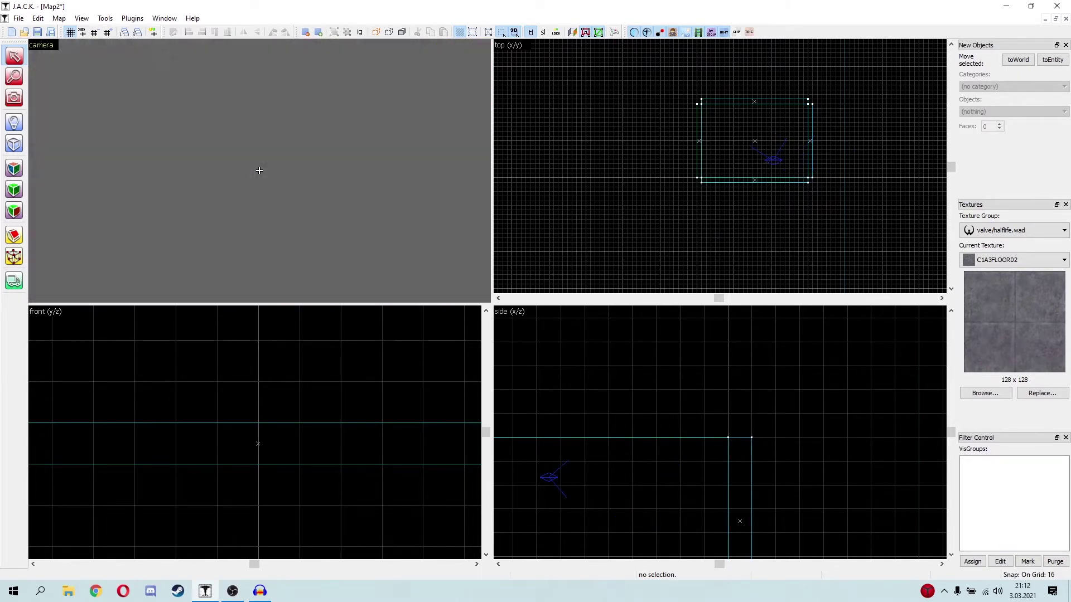
key(w)
key(w)
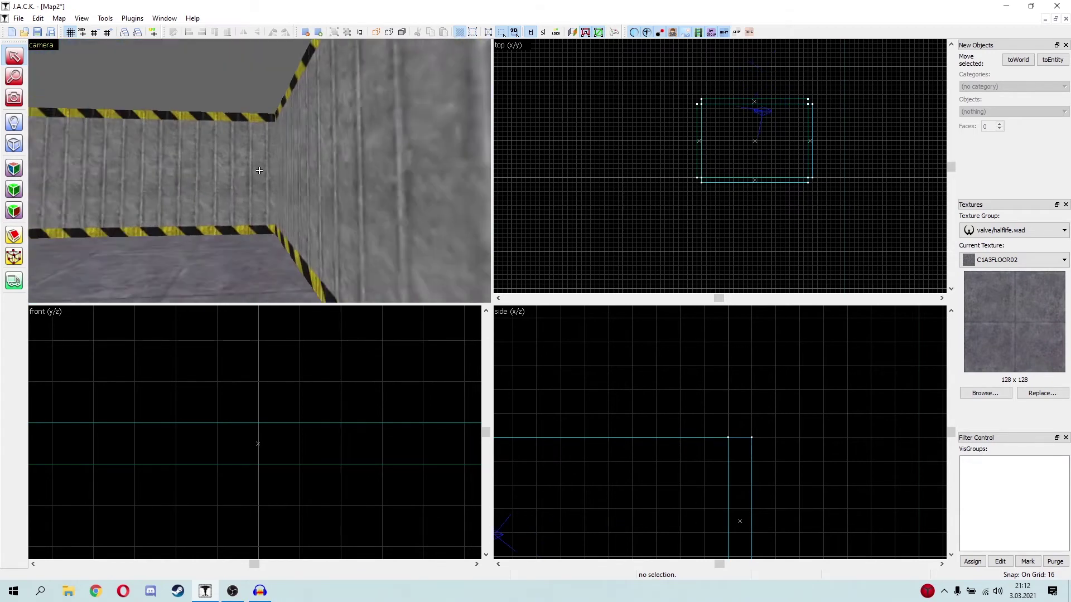
key(w)
key(s)
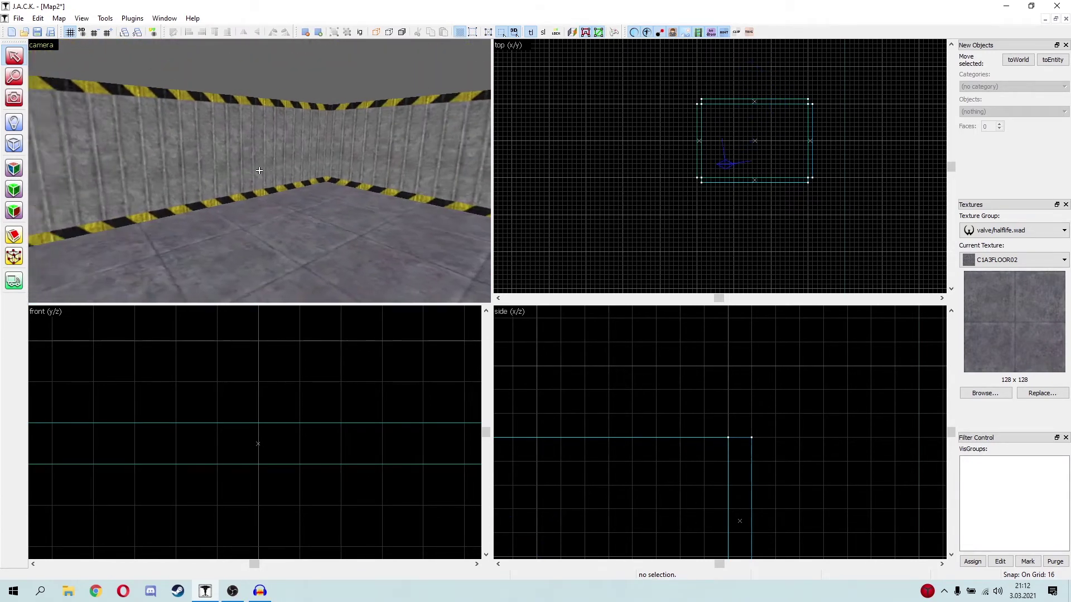
key(w)
key(Left)
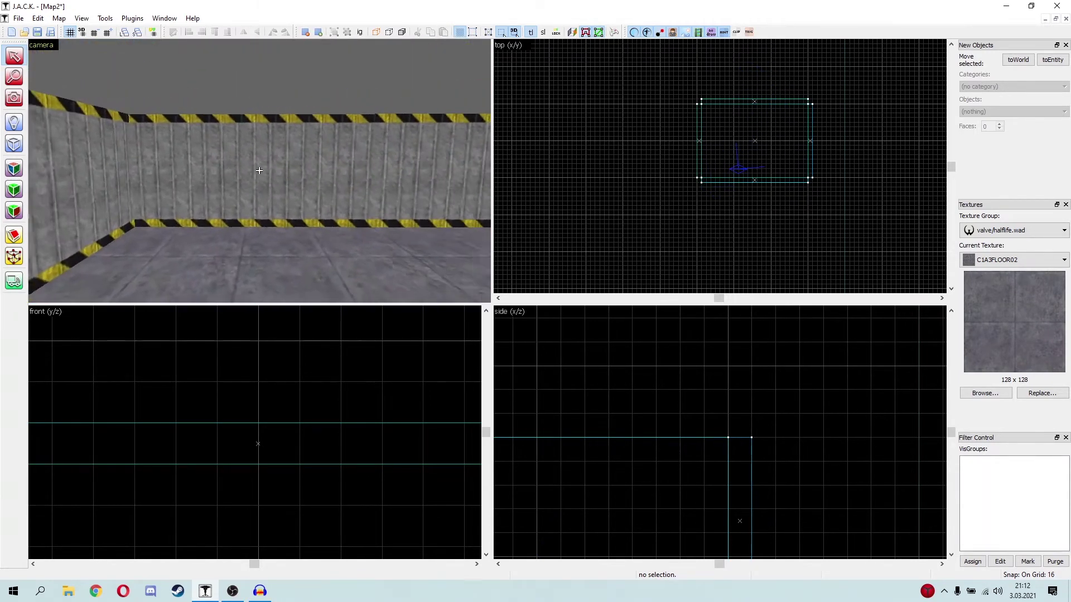
key(z)
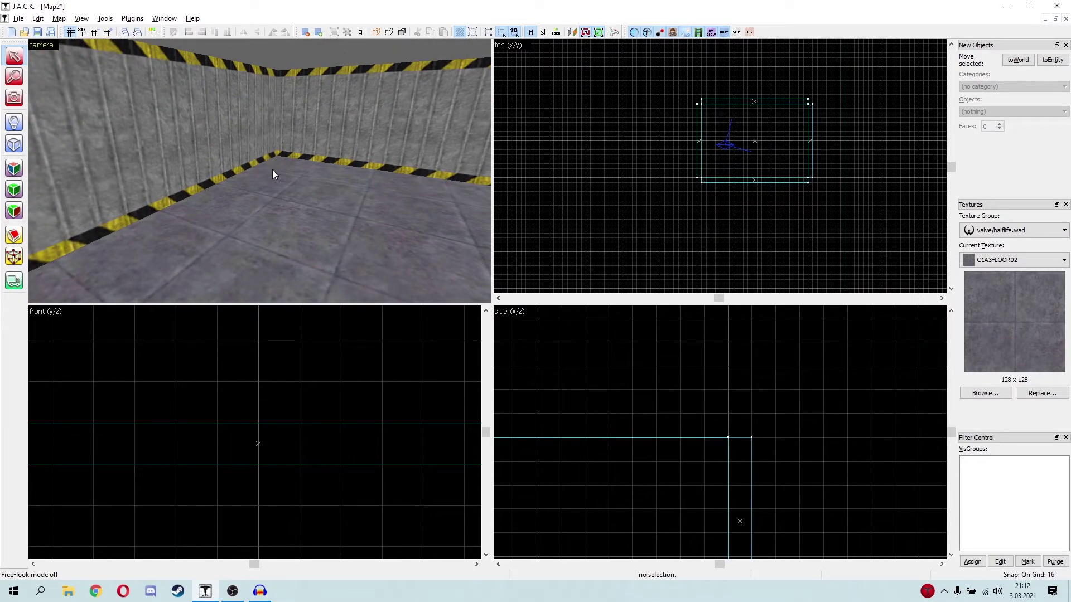
Check the map for problems and apply the fix for the missing info_player_start
key(alt+p)
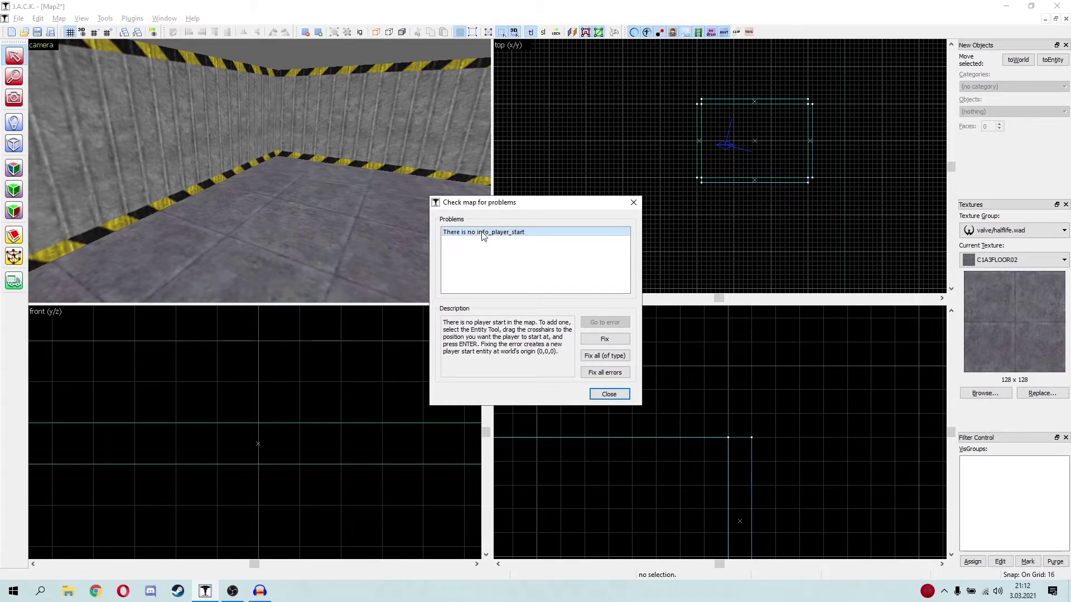
click(633, 202)
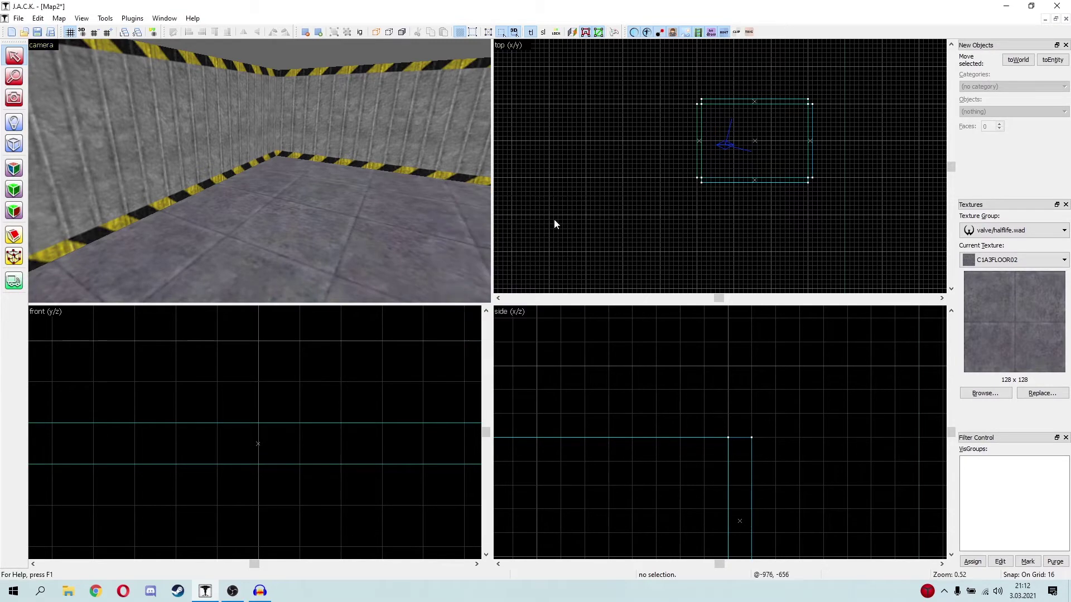
Delete the info_player_start at the world's origin outside the room
scroll(734, 179, down, 5)
scroll(781, 135, up, 6)
scroll(736, 170, up, 3)
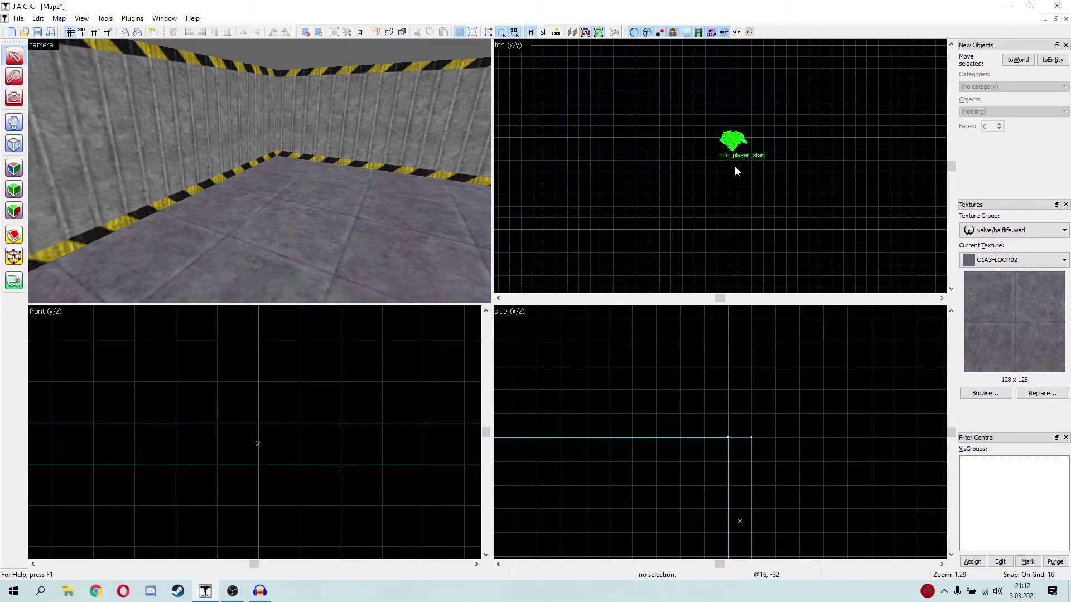
drag(692, 95, 818, 219)
key(Delete)
scroll(720, 172, down, 4)
scroll(759, 185, up, 3)
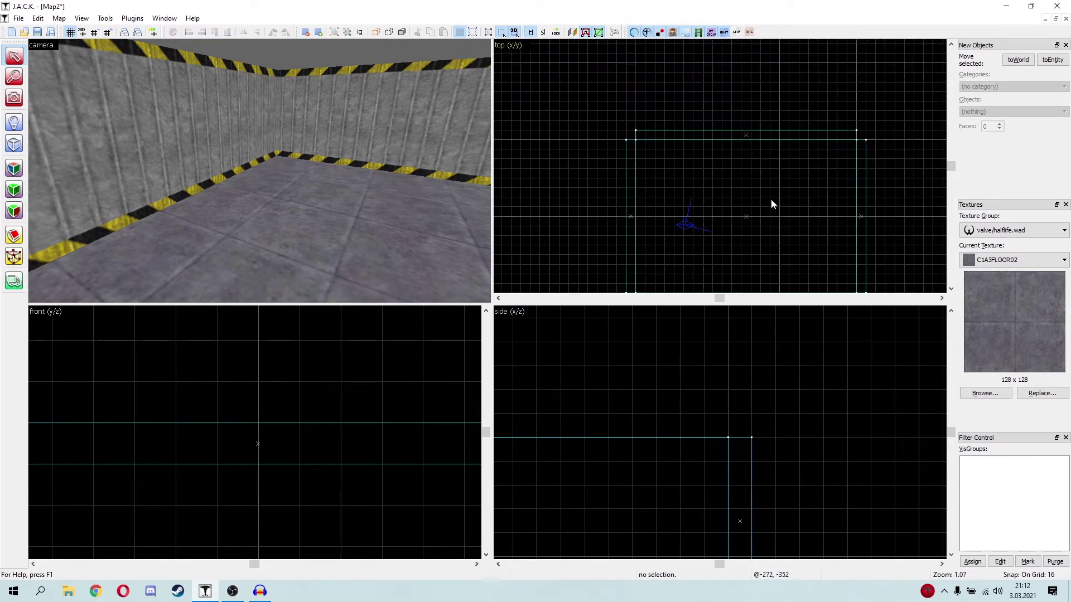
Place an info_player_start entity on the room's floor with the Entity Tool
click(12, 127)
key(z)
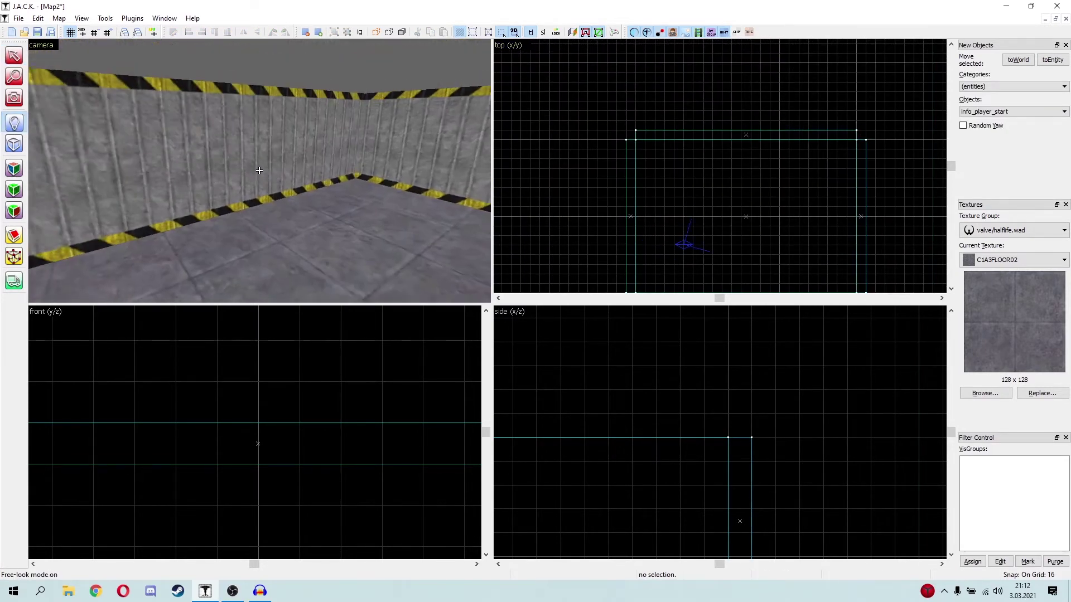
key(z)
click(995, 114)
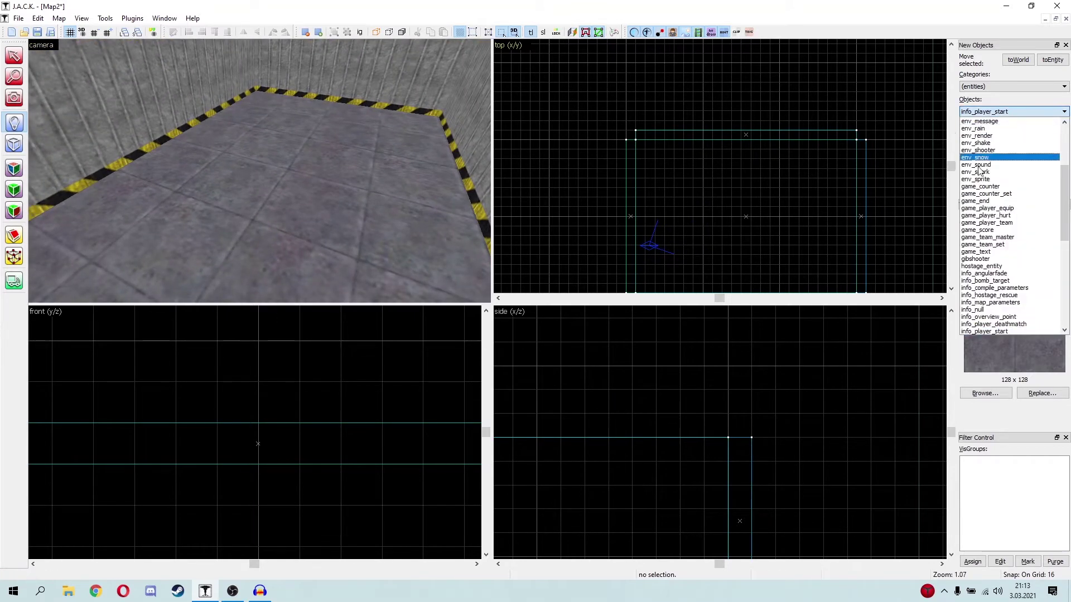
click(997, 332)
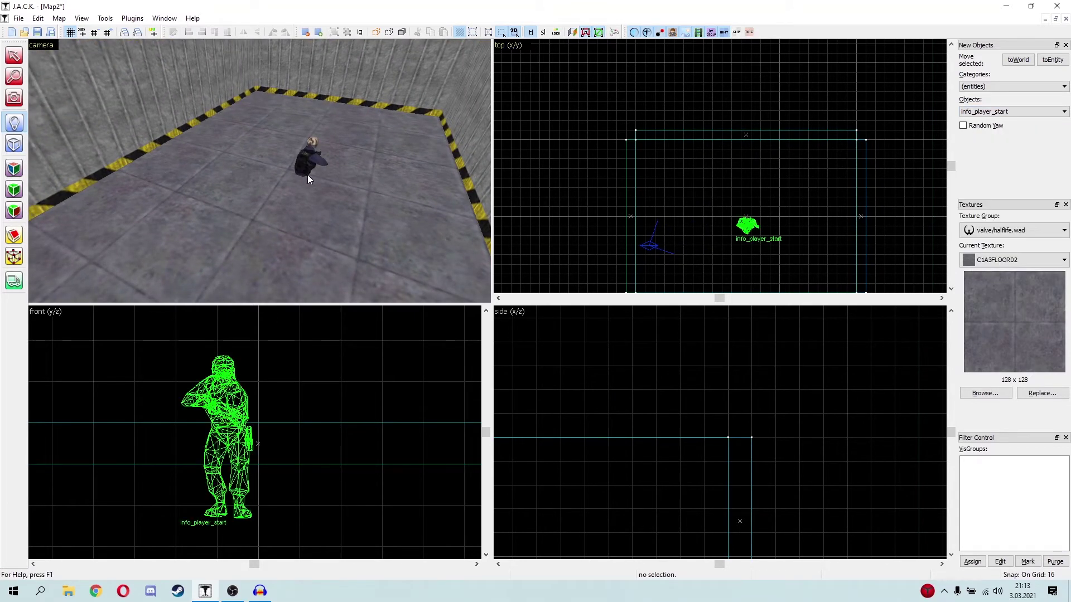
Raise the sunken info_player_start above the floor in the front view and snap it to the grid
click(308, 160)
scroll(282, 423, down, 1)
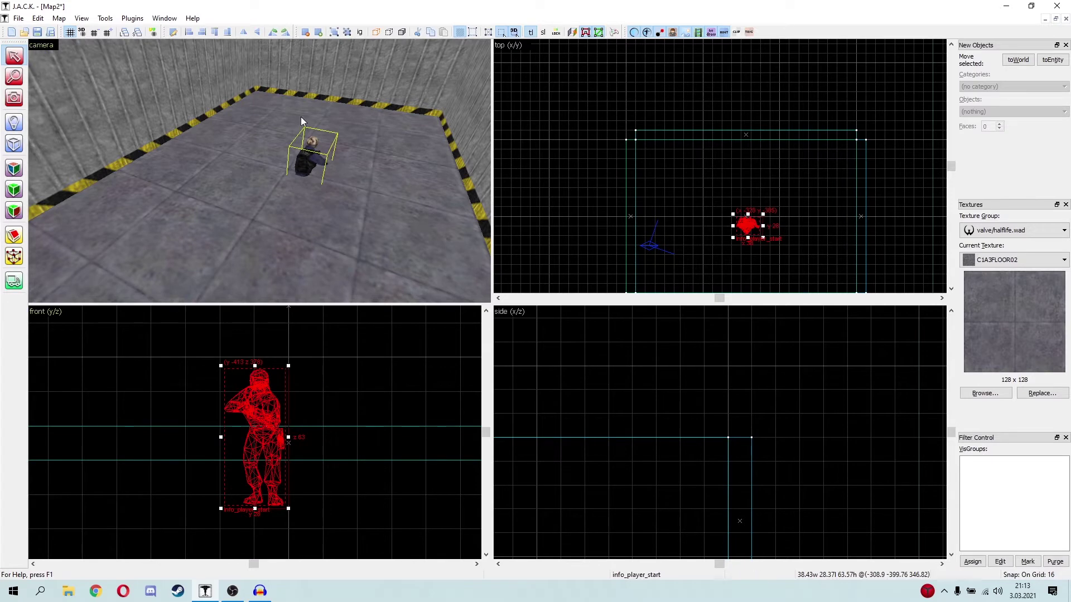
drag(260, 483, 261, 403)
scroll(293, 416, up, 4)
key(ctrl+b)
key(ctrl+b)
key(ctrl+b)
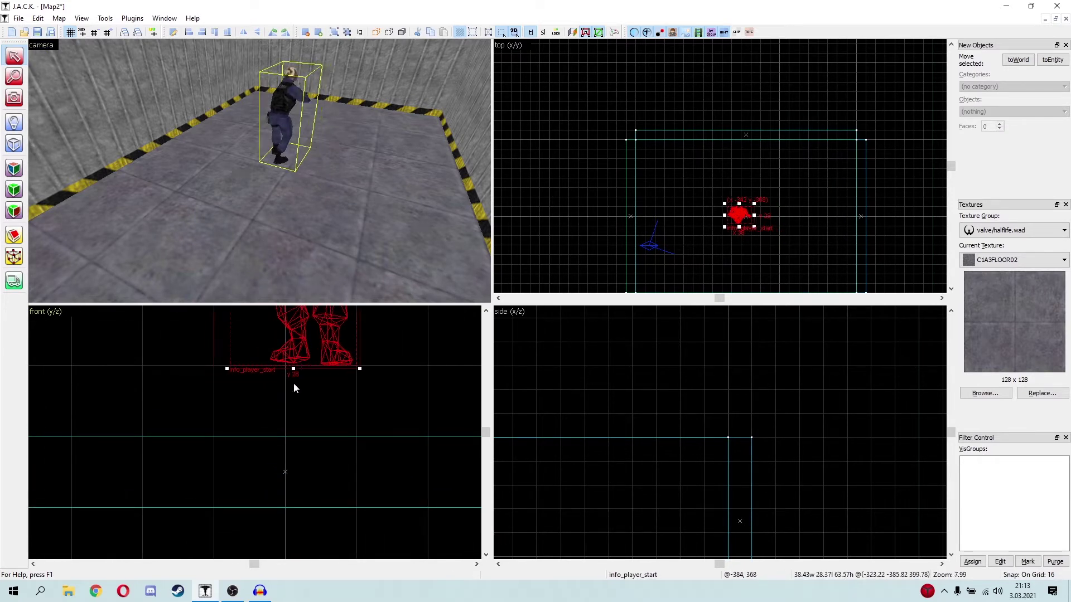
key(ctrl+b)
key(ctrl+b)
Lower the info_player_start until its feet rest on the floor surface in the front view
drag(278, 383, 279, 403)
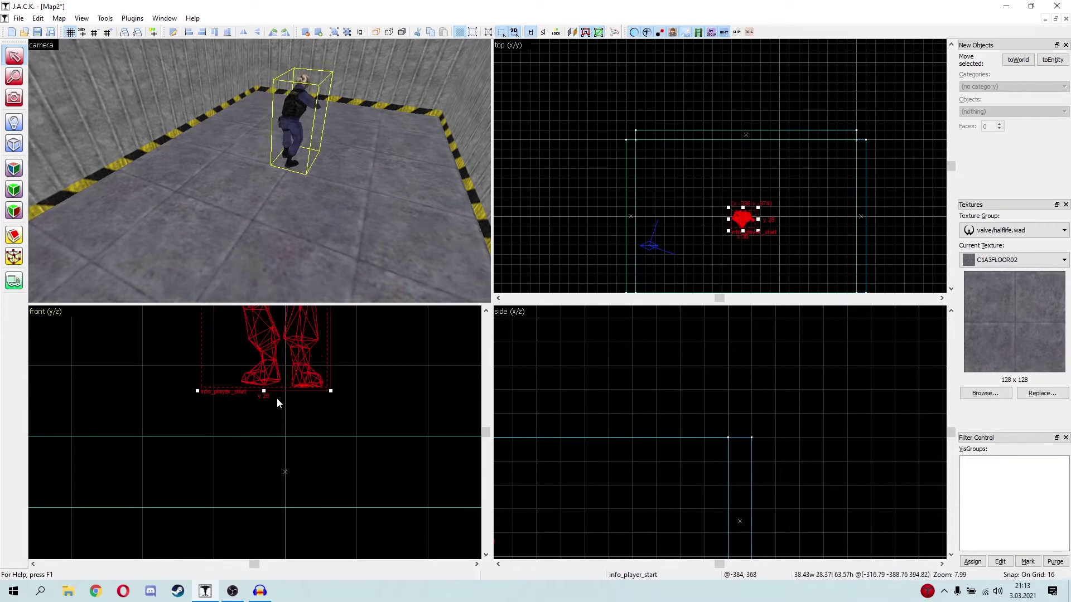
drag(285, 367, 278, 385)
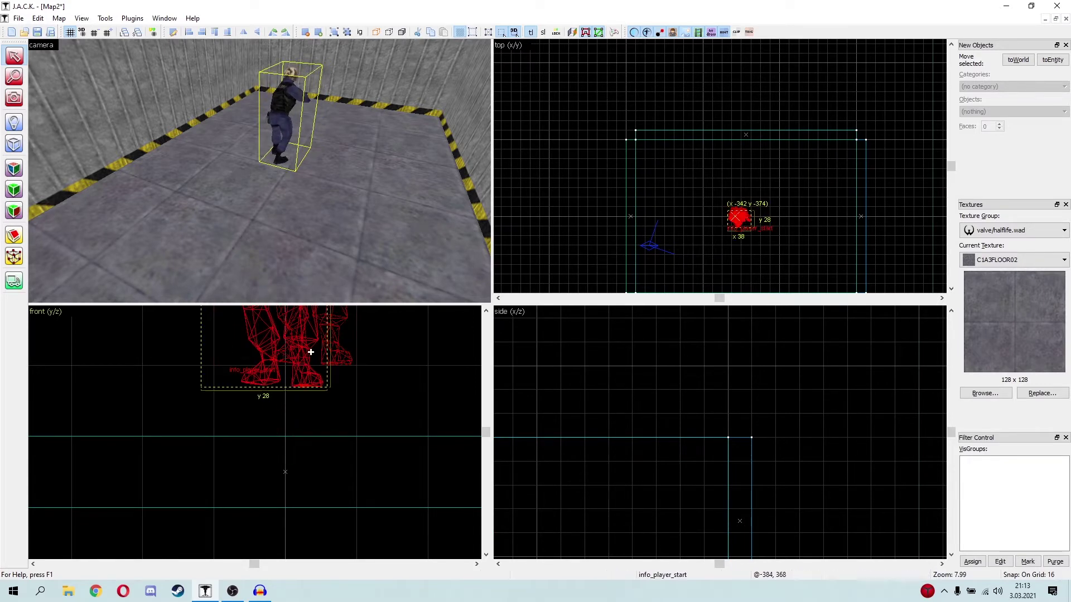
key(Down)
key(Up)
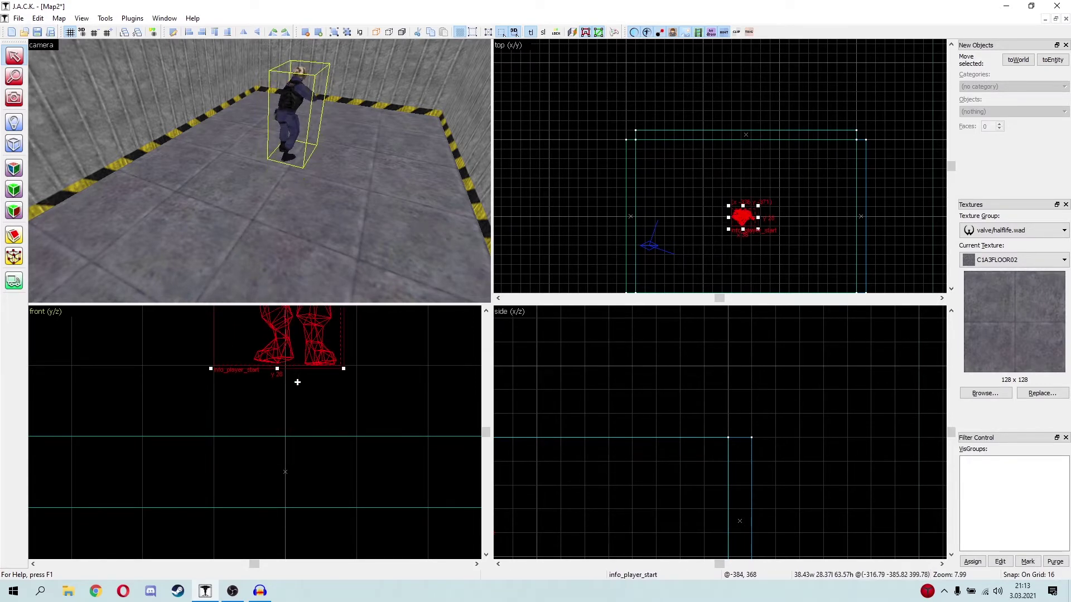
key(Down)
key(Left)
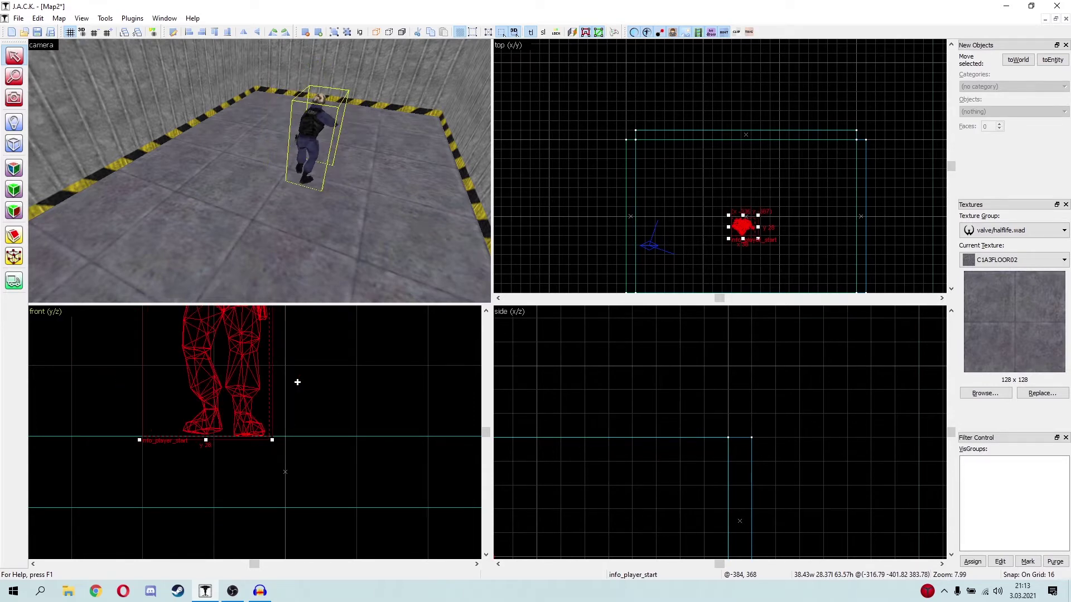
key(Escape)
Move the info_player_start from the middle of the room to near its upper-left corner in the top view
key(z)
key(w)
key(a)
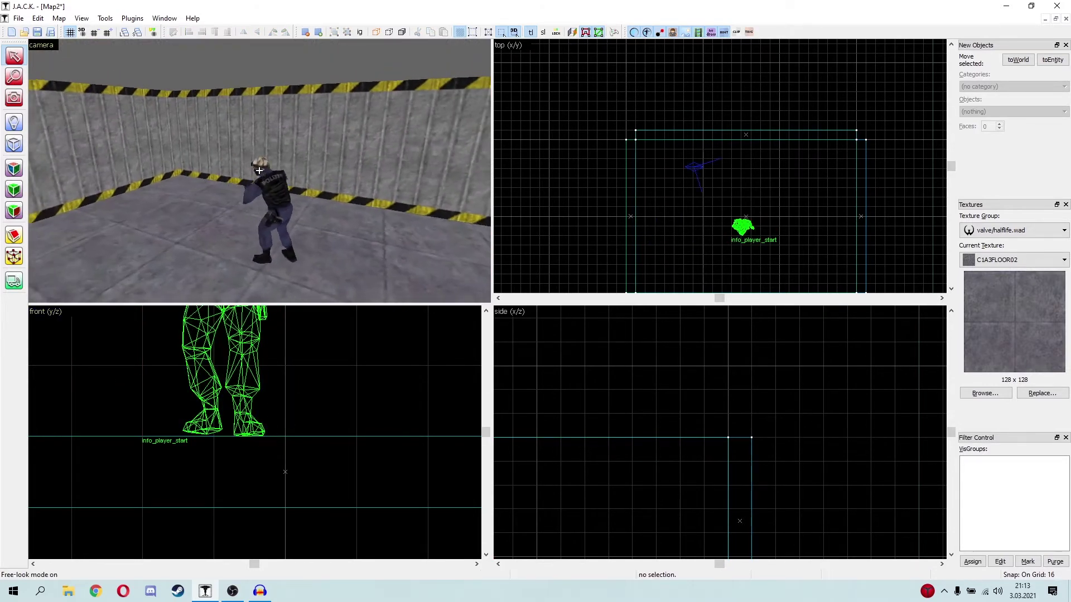
key(z)
click(325, 205)
scroll(739, 233, up, 5)
drag(753, 233, 618, 117)
scroll(719, 168, down, 2)
scroll(695, 202, up, 3)
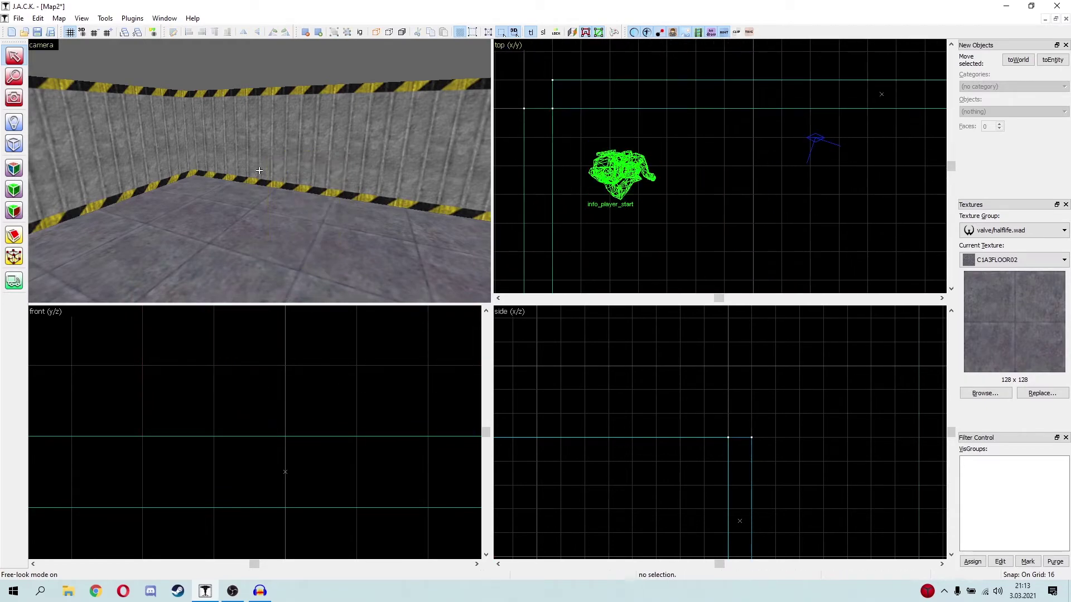
Copy the info_player_start to the diagonally opposite corner and turn the copy to face into the room
key(a)
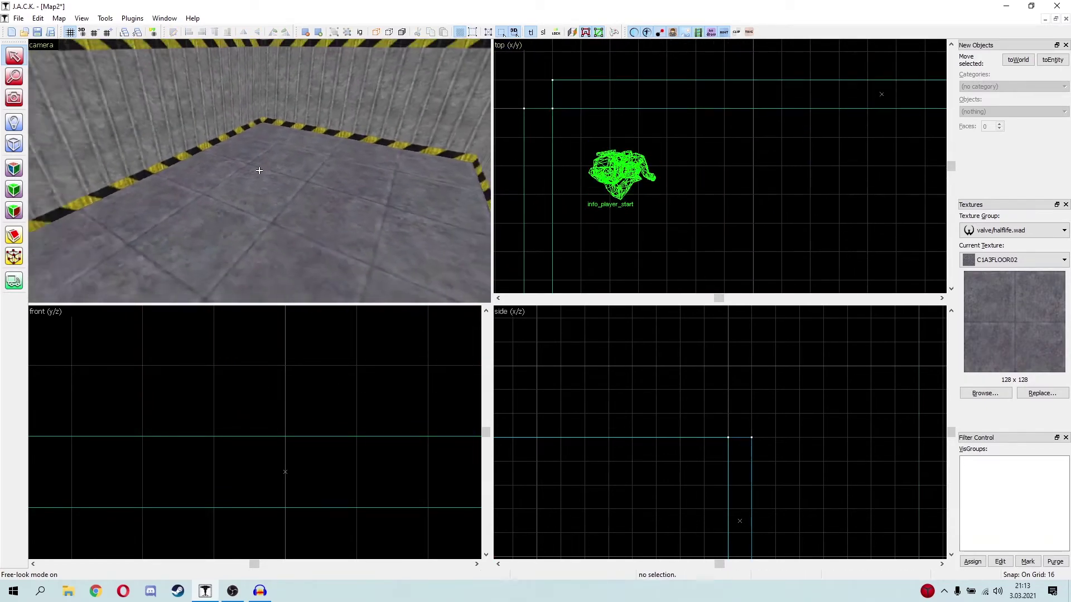
key(z)
scroll(701, 164, down, 4)
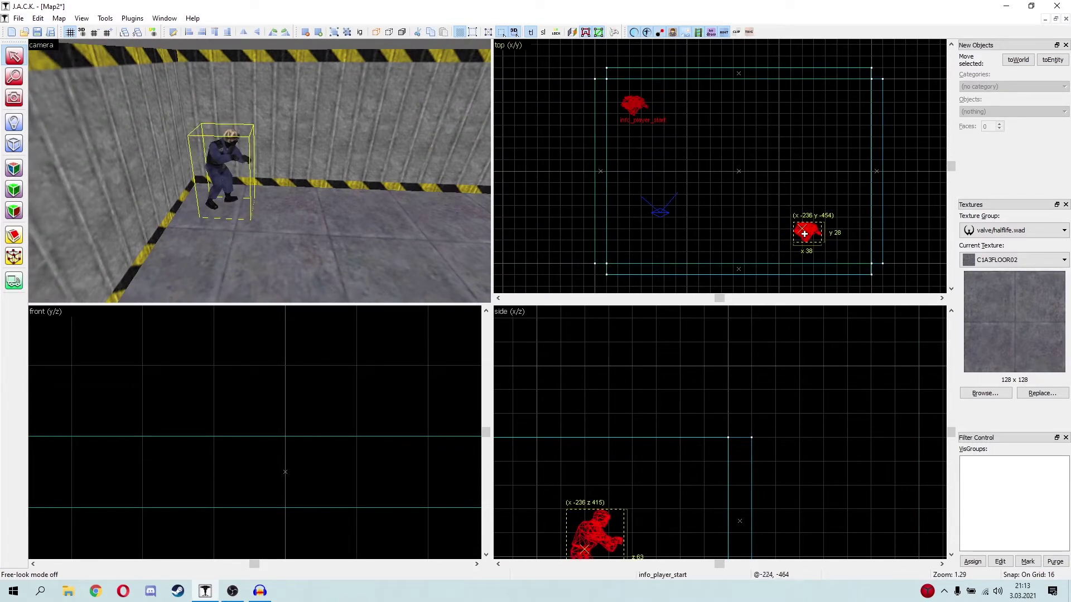
key(z)
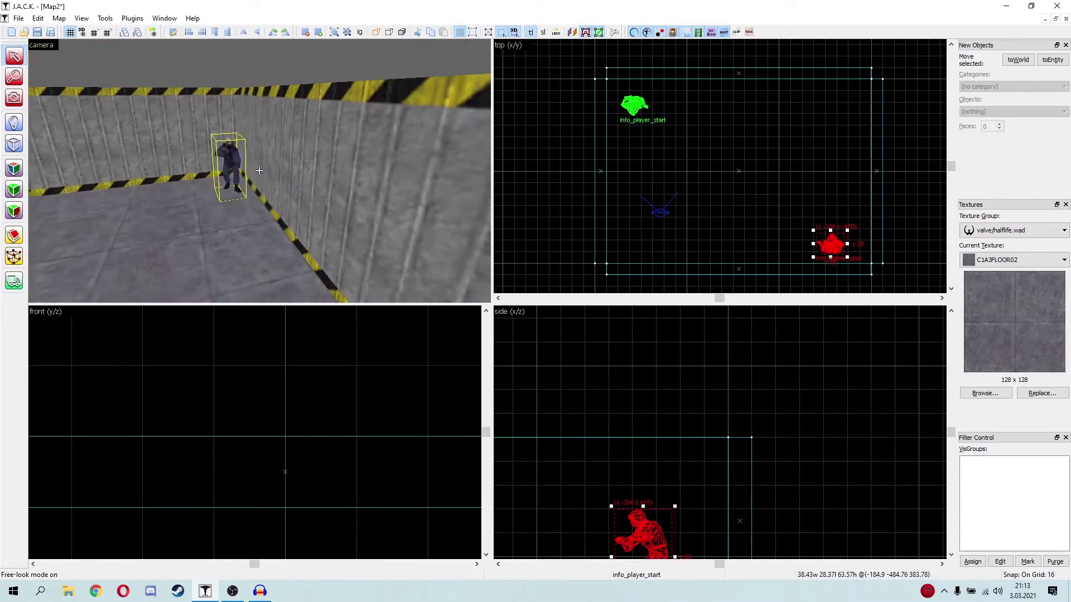
key(w)
key(z)
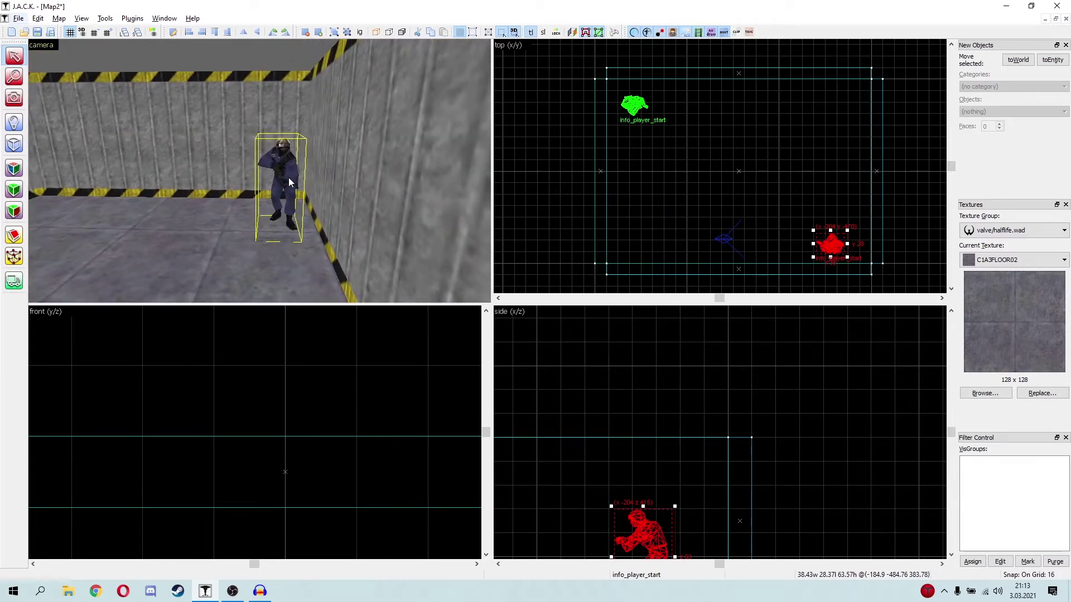
Change the copied spawn's class to info_player_deathmatch and choose a different terrorist editor model for it
right_click(270, 172)
click(316, 457)
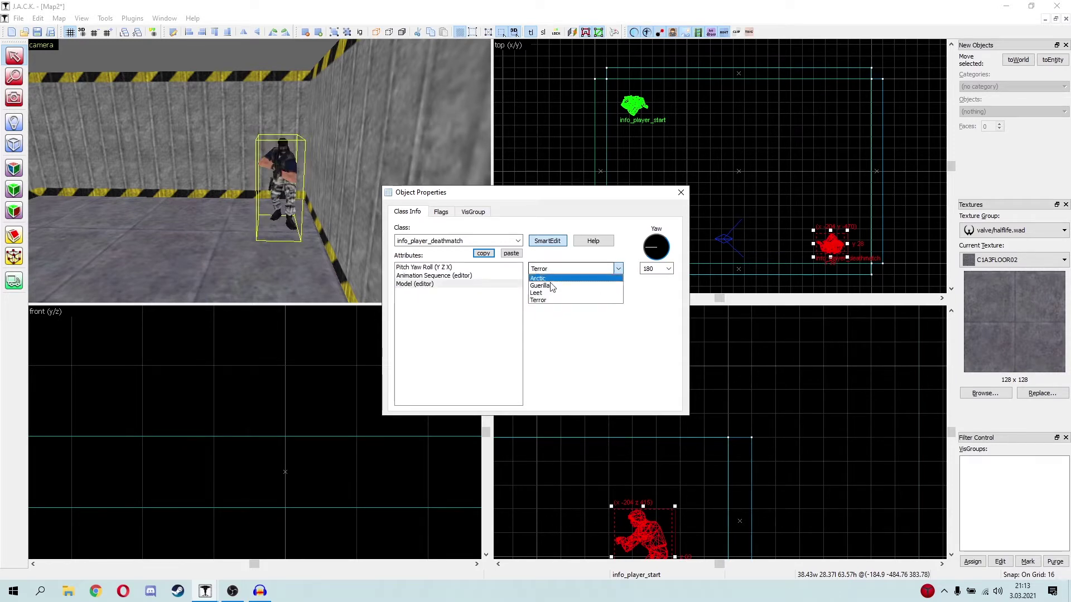
click(680, 192)
key(Escape)
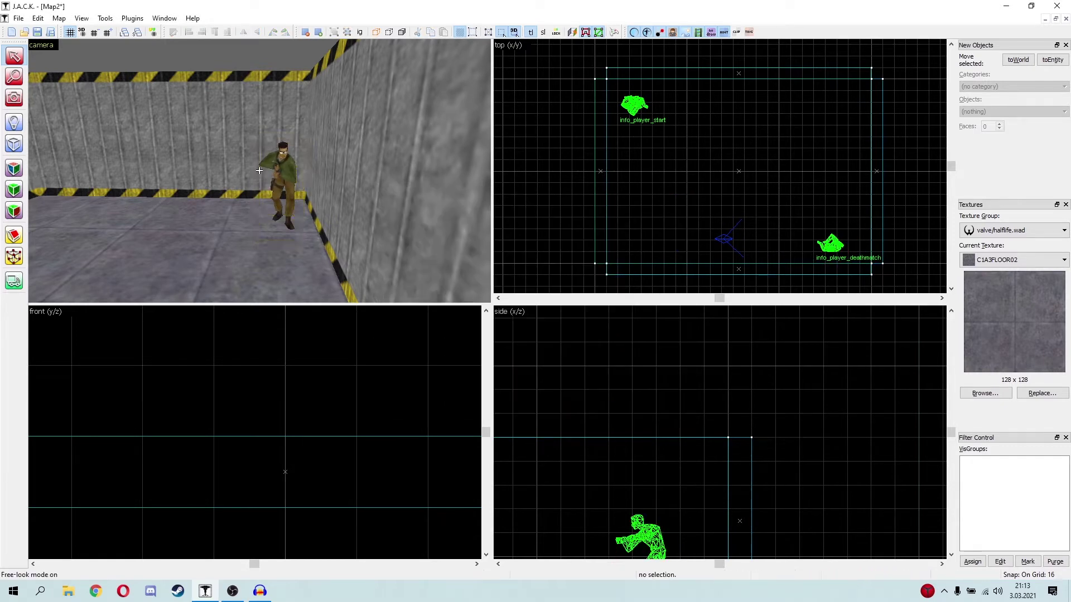
Inspect the deathmatch spawn, the floor and the room's open ceiling in the camera view
key(z)
key(s)
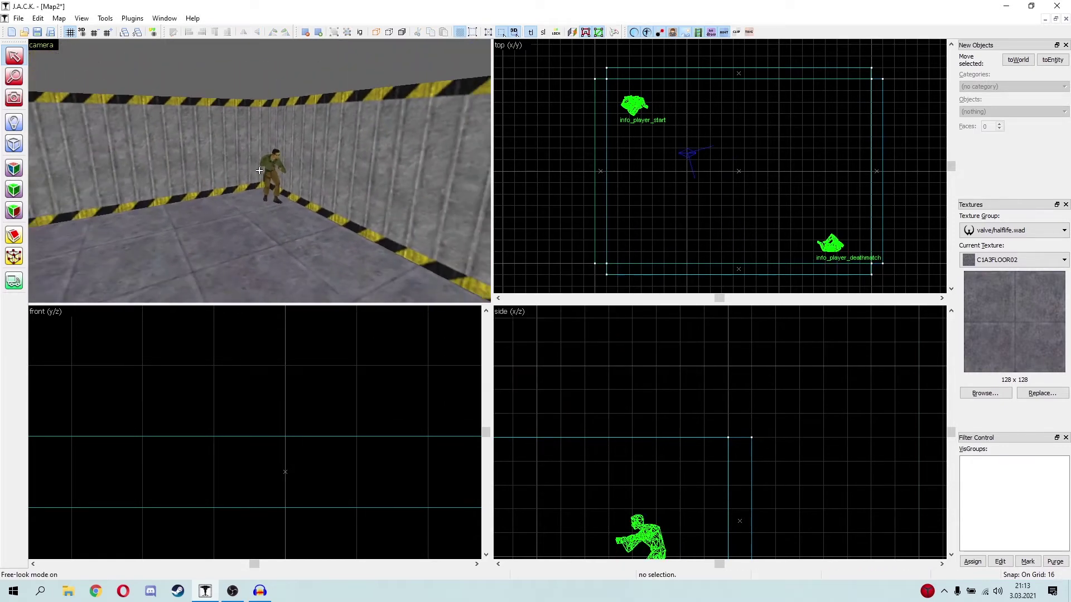
key(w)
key(a)
key(w)
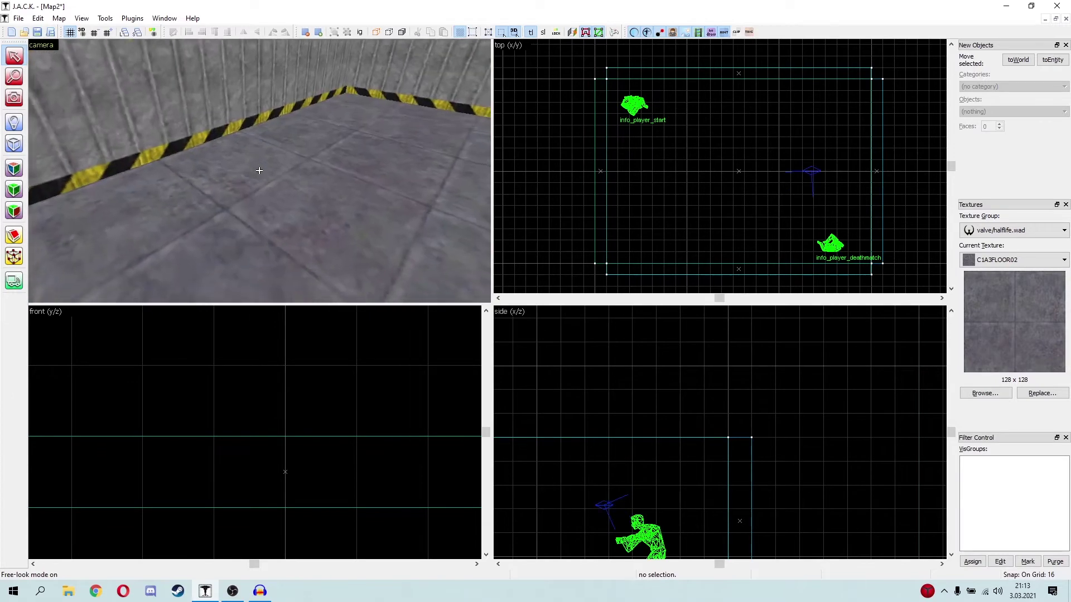
key(s)
key(w)
key(w)
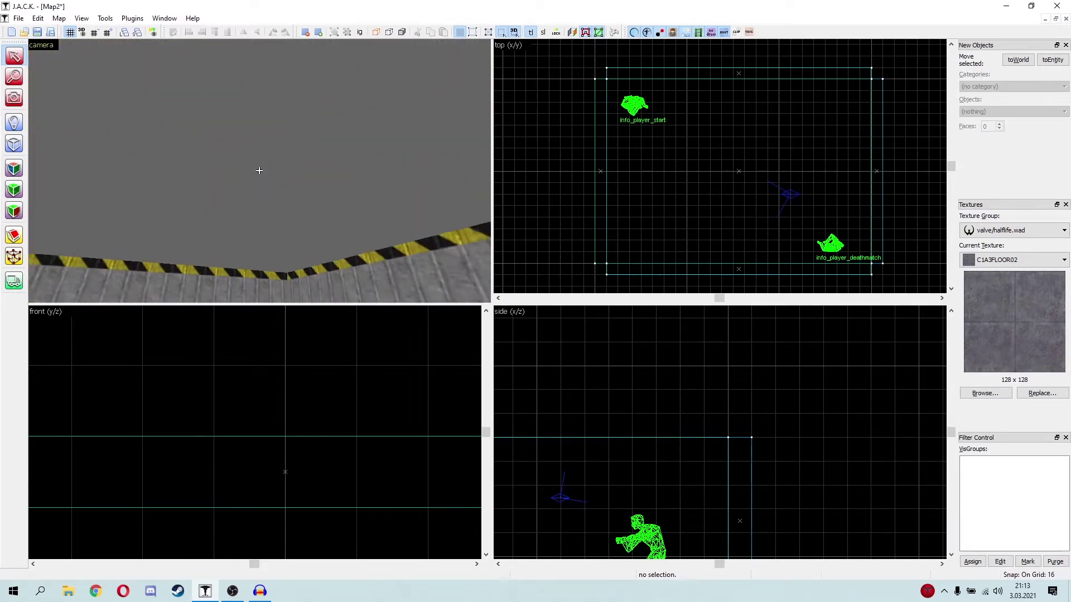
key(w)
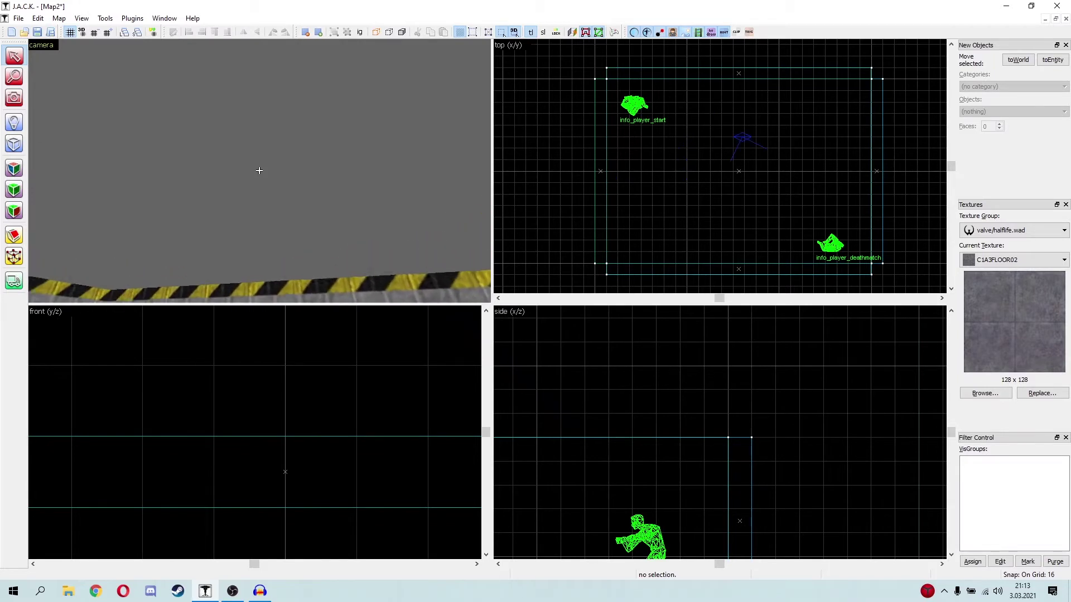
Examine the room's open top from inside and outside in the camera view
key(s)
key(w)
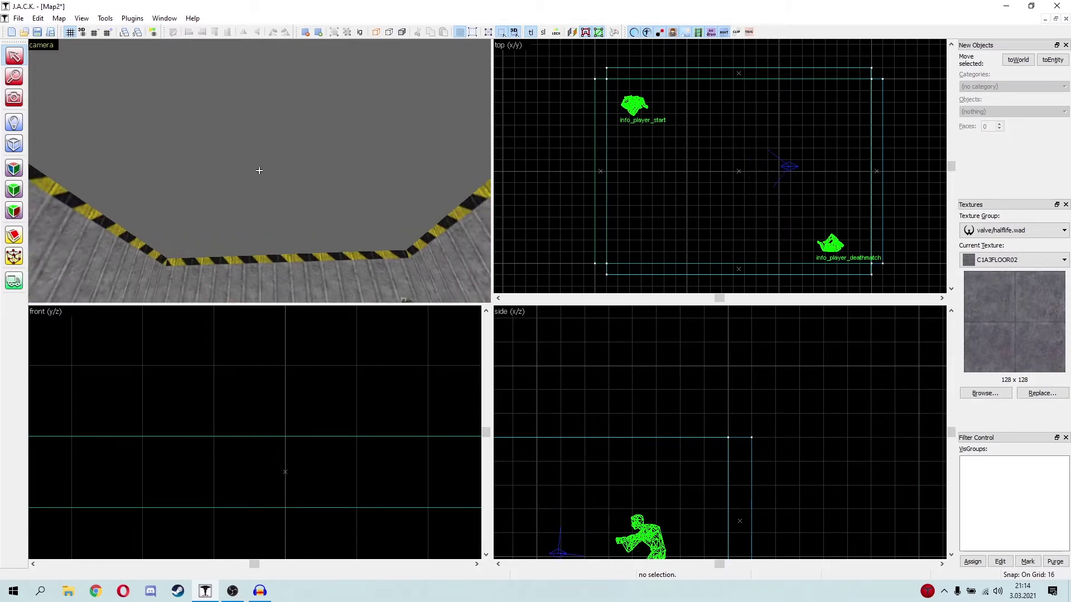
key(w)
key(s)
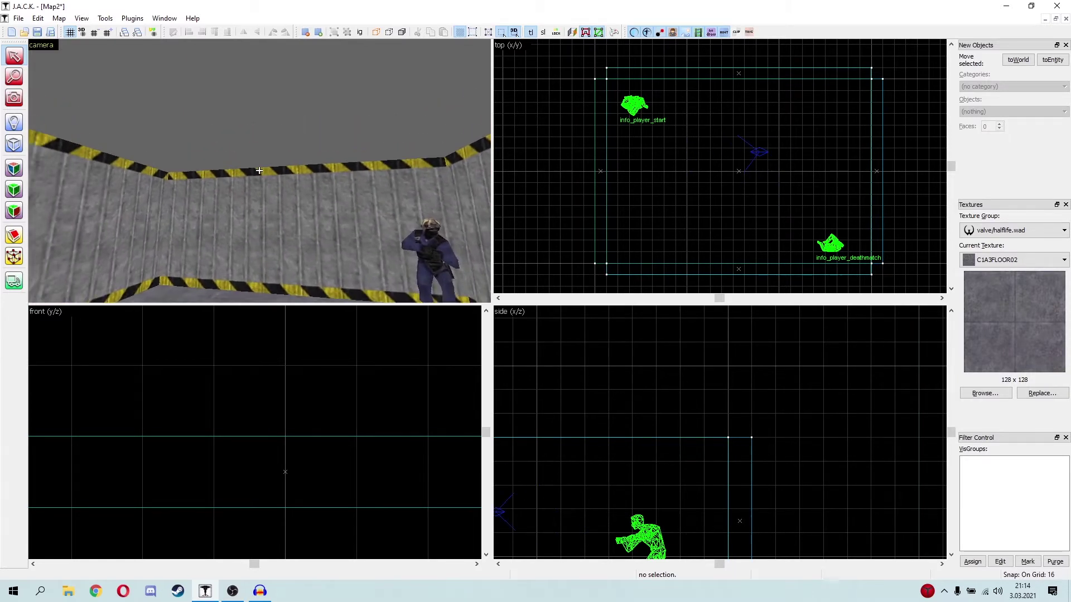
key(w)
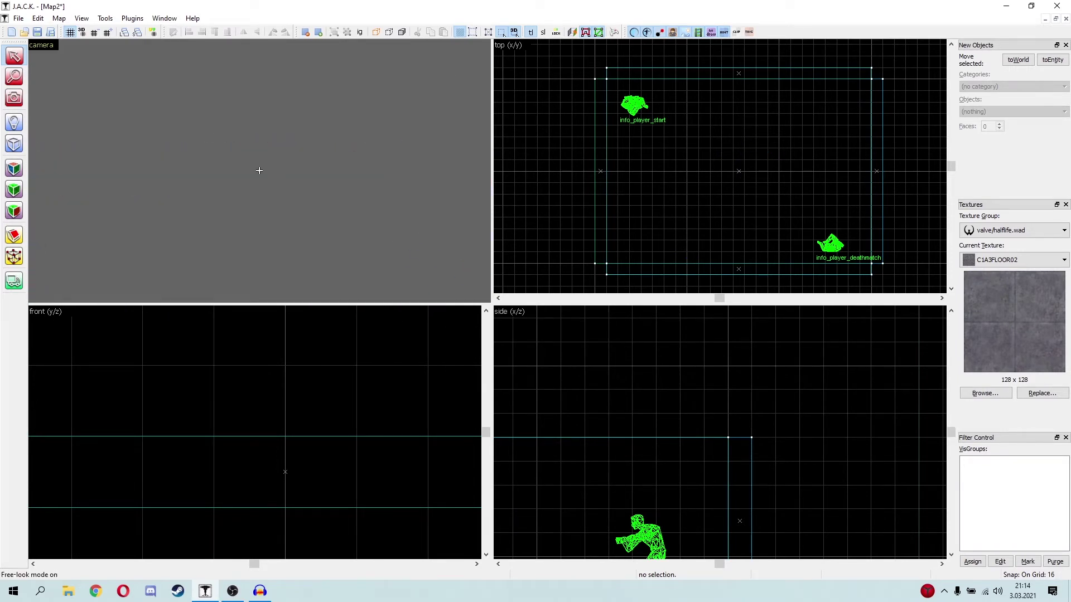
key(s)
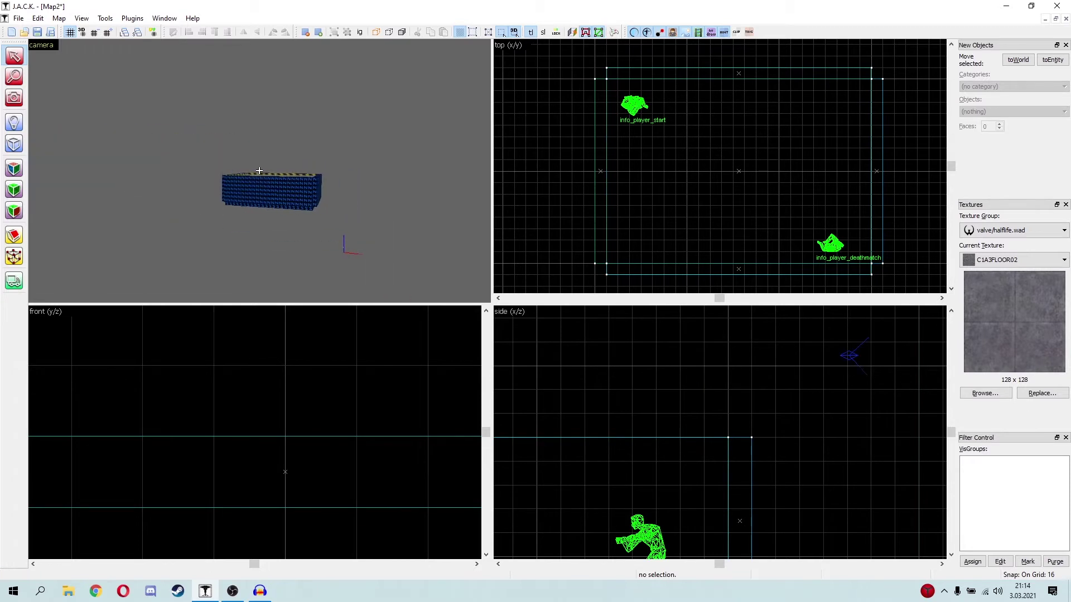
key(w)
key(z)
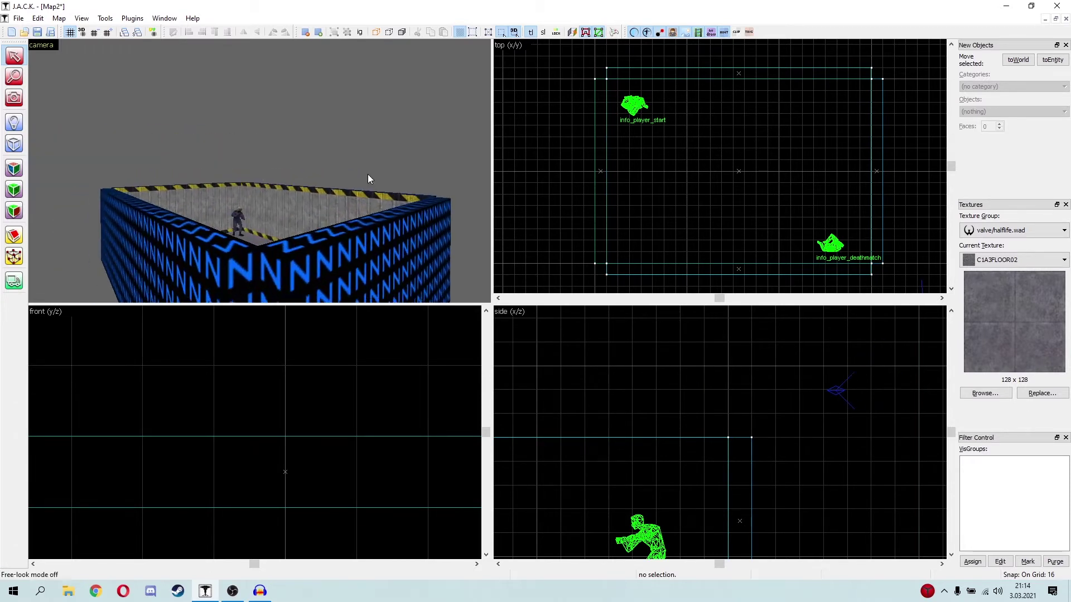
Filter the texture browser by "sky" and make SKY the current texture
click(987, 392)
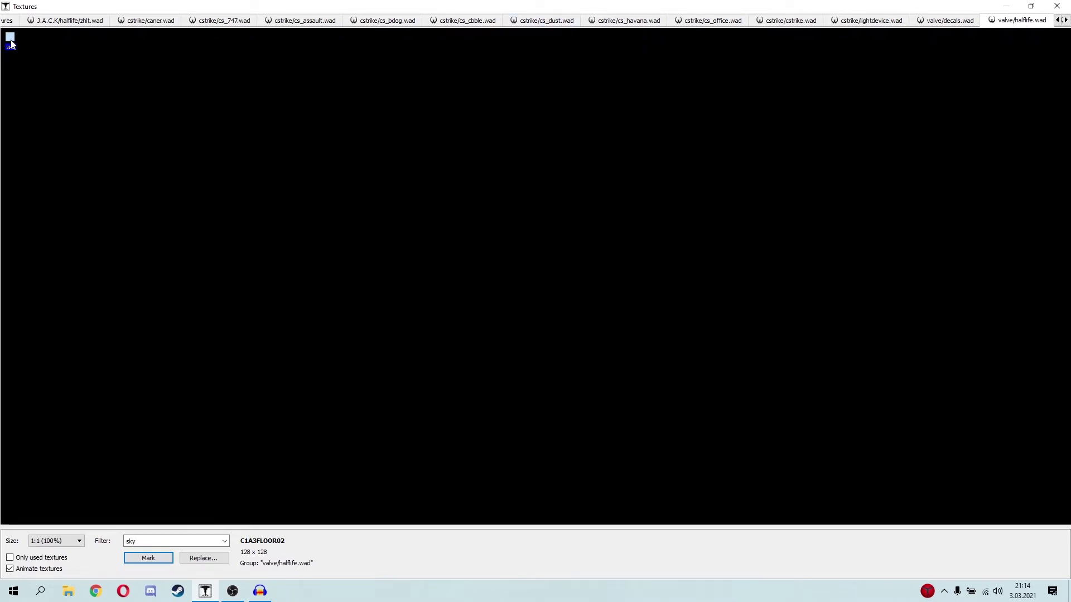
double_click(10, 38)
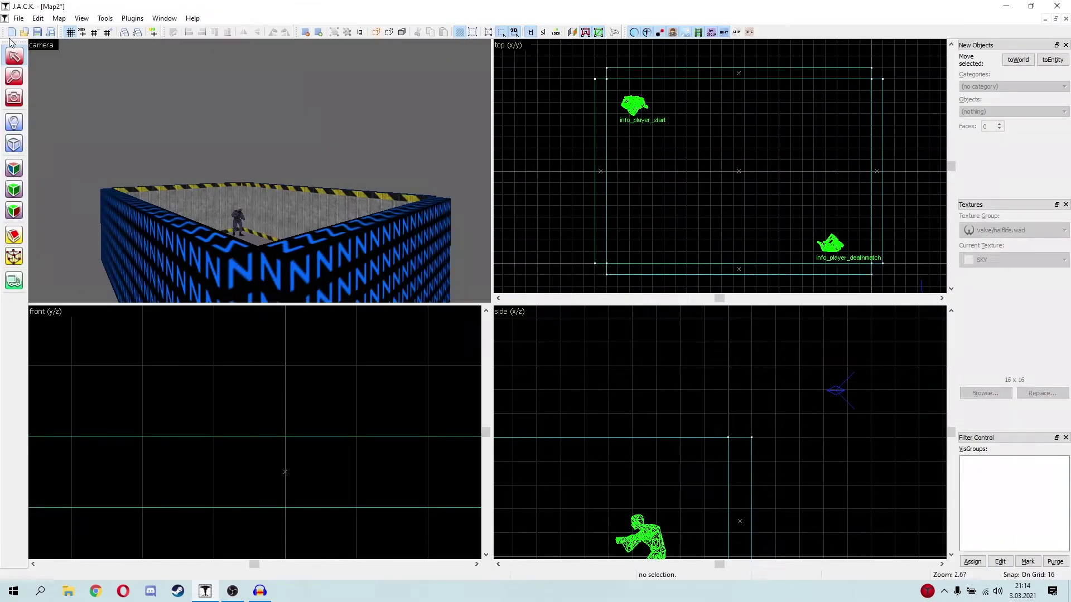
Create a SKY block of 896 by 576 by 464 units that encloses the whole room and both spawns
scroll(625, 195, down, 5)
key(shift+b)
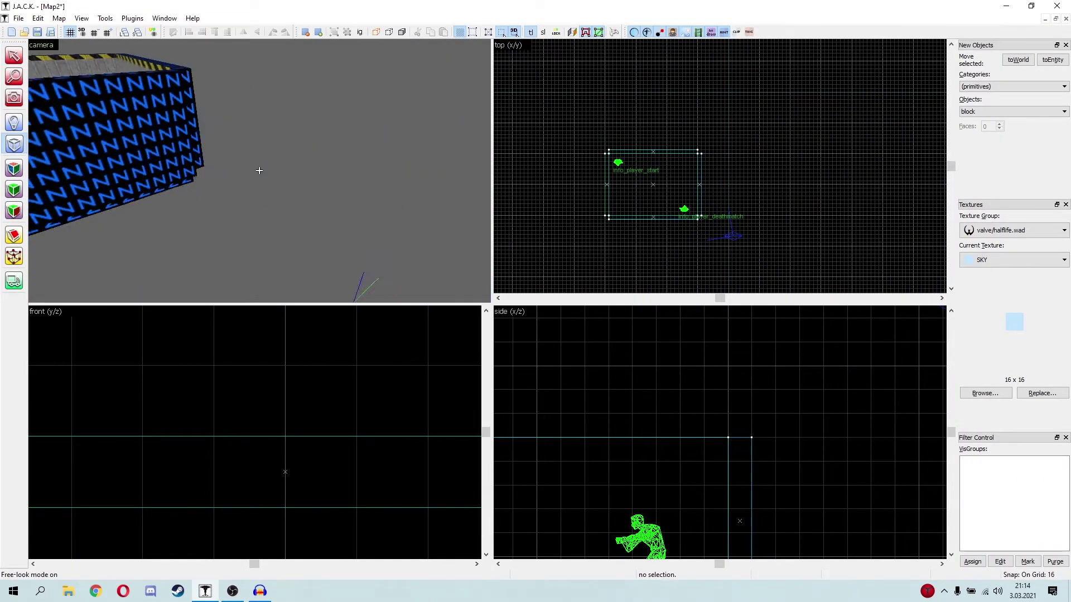
key(z)
key(z)
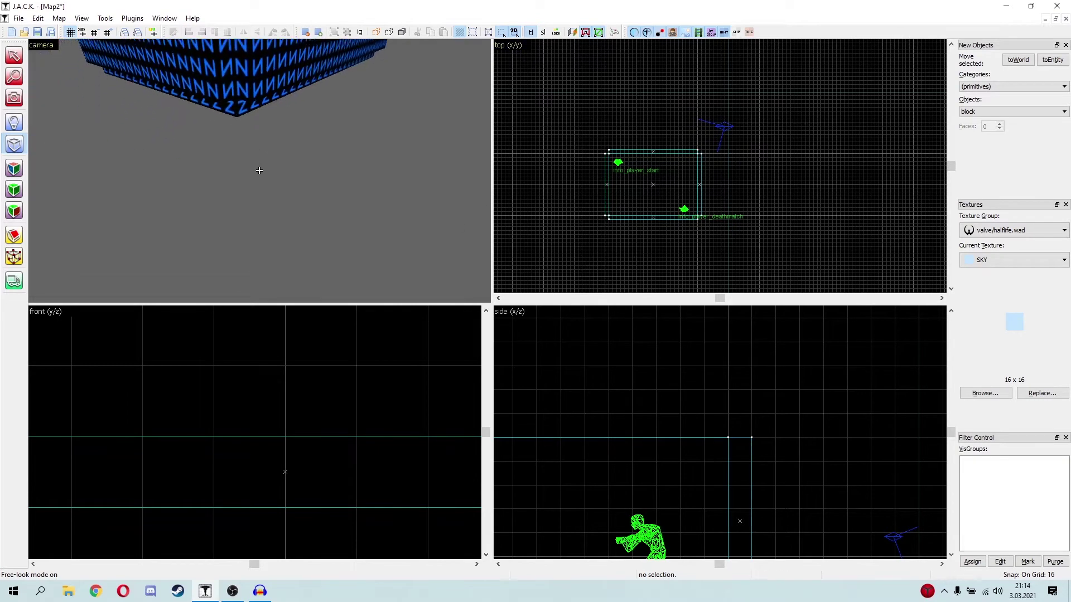
key(s)
key(w)
key(z)
drag(608, 150, 781, 260)
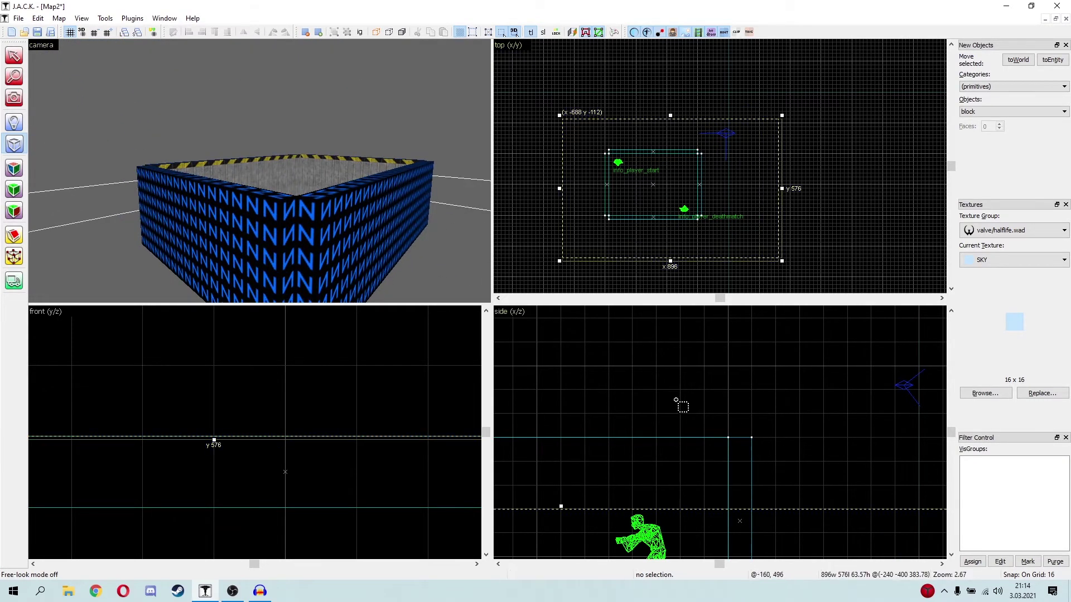
scroll(664, 413, down, 2)
drag(650, 419, 649, 379)
drag(649, 441, 651, 477)
right_click(650, 396)
click(672, 405)
Select the large sky block and hollow it with walls 16 units thick
key(shift+s)
key(z)
key(s)
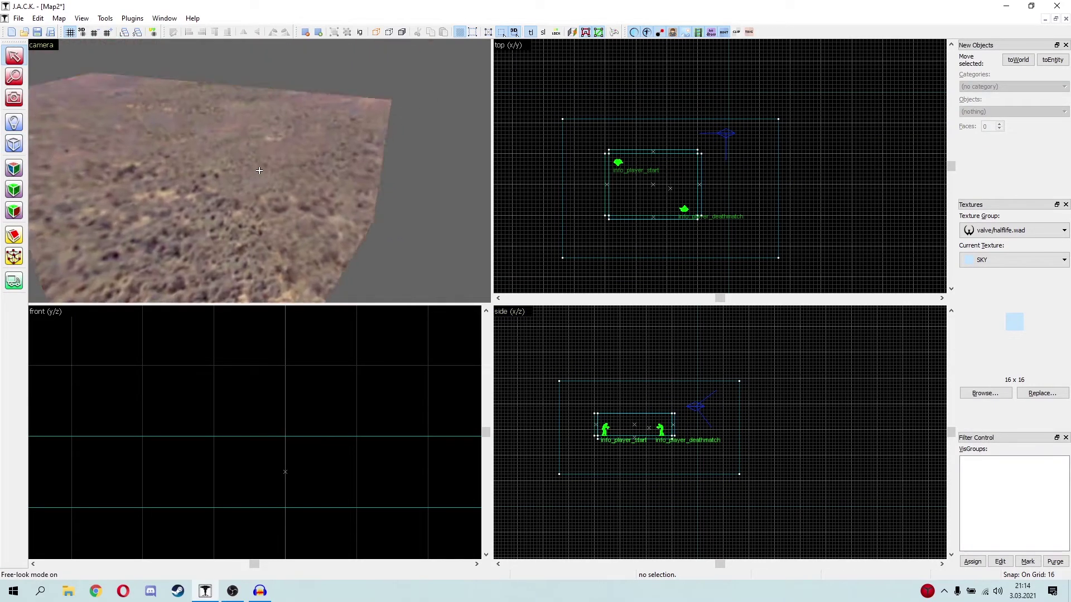
key(z)
click(267, 155)
right_click(266, 155)
click(308, 271)
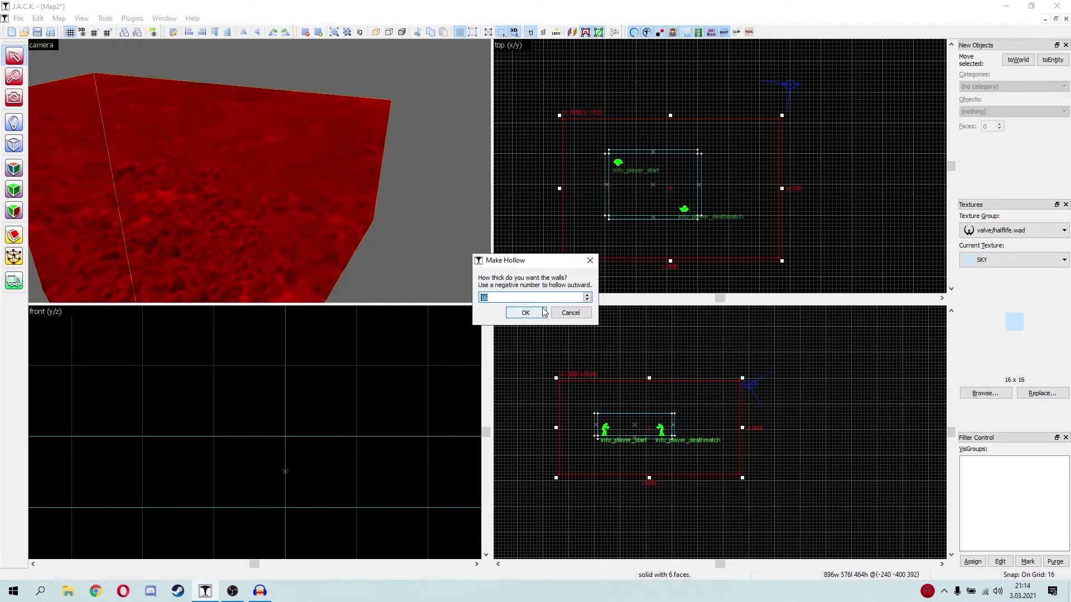
click(531, 318)
Examine the hollowed sky box around the room from inside and outside in the camera view
key(z)
key(w)
key(Escape)
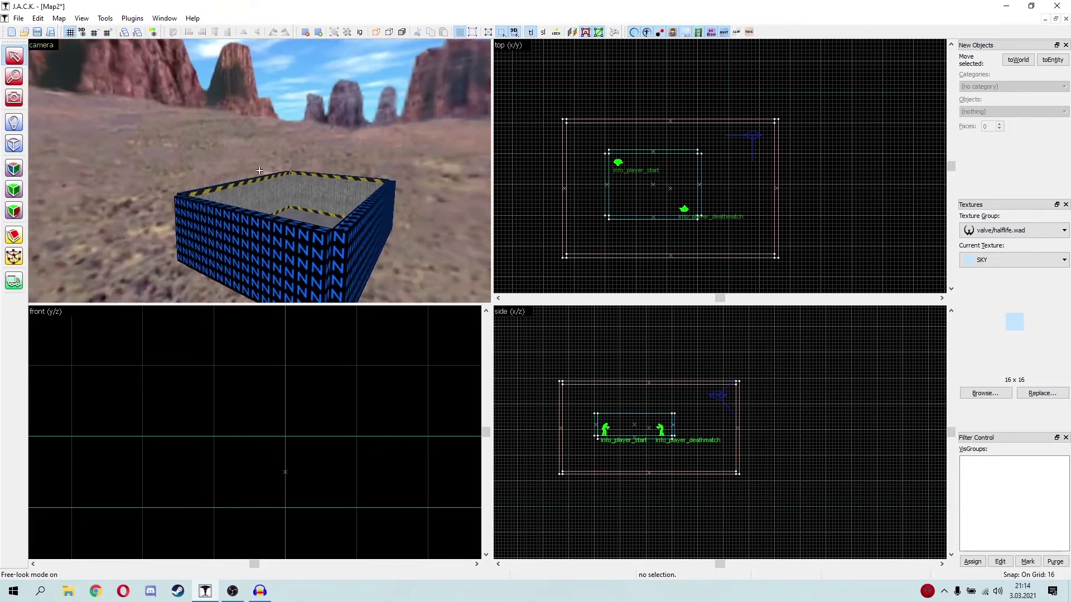
key(w)
key(s)
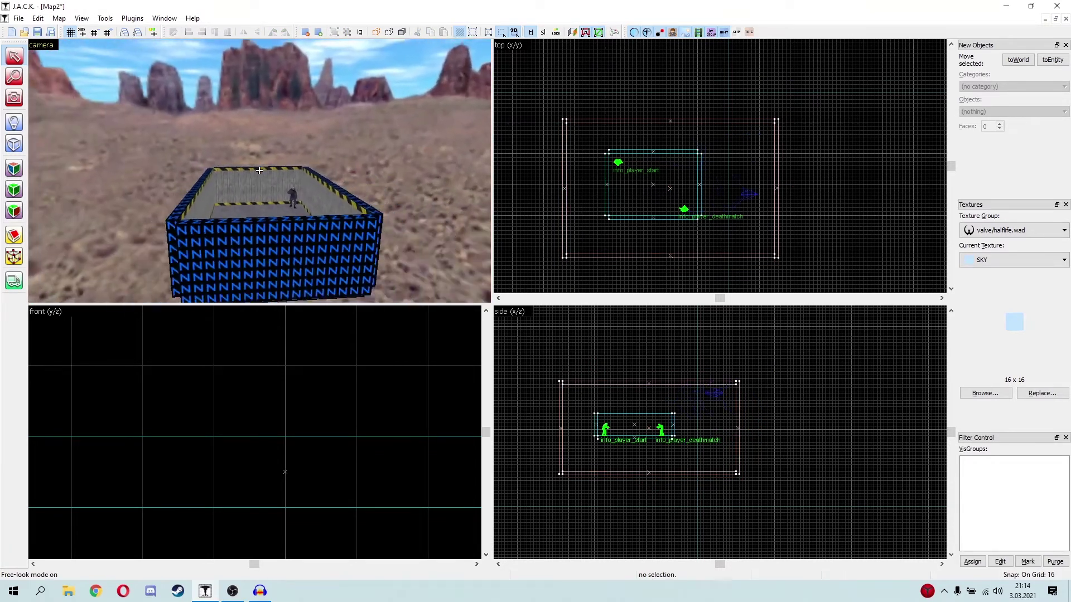
key(z)
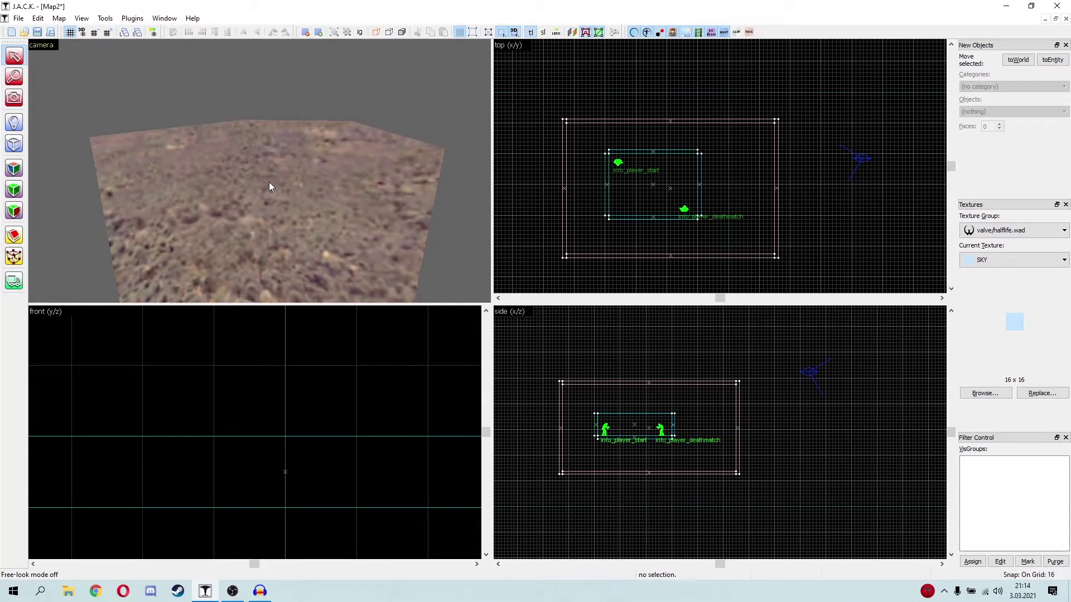
key(z)
key(w)
key(s)
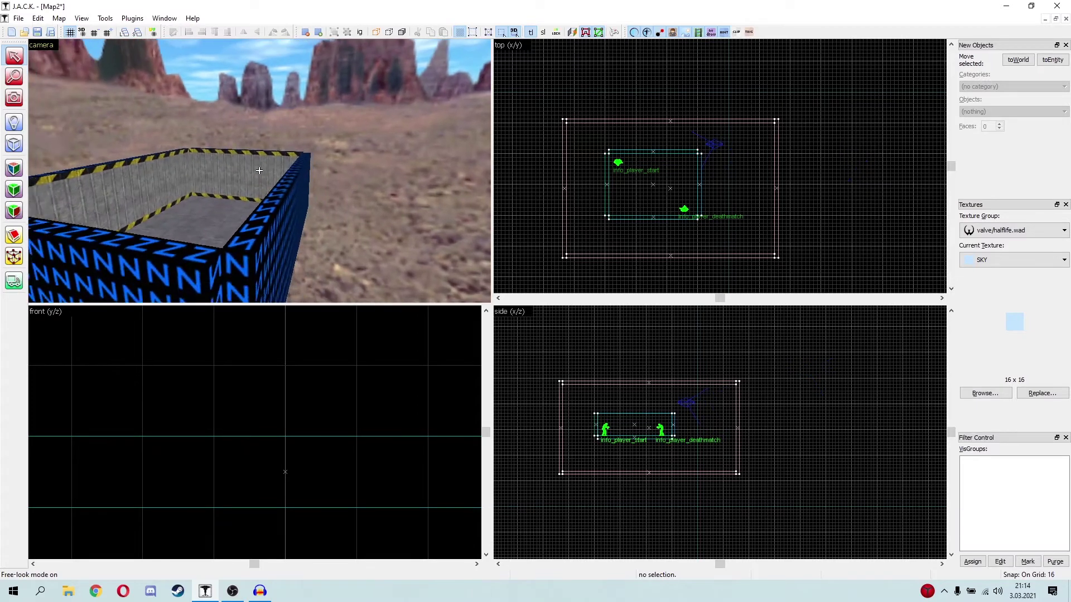
Delete the hollowed sky box around the room
key(z)
click(278, 179)
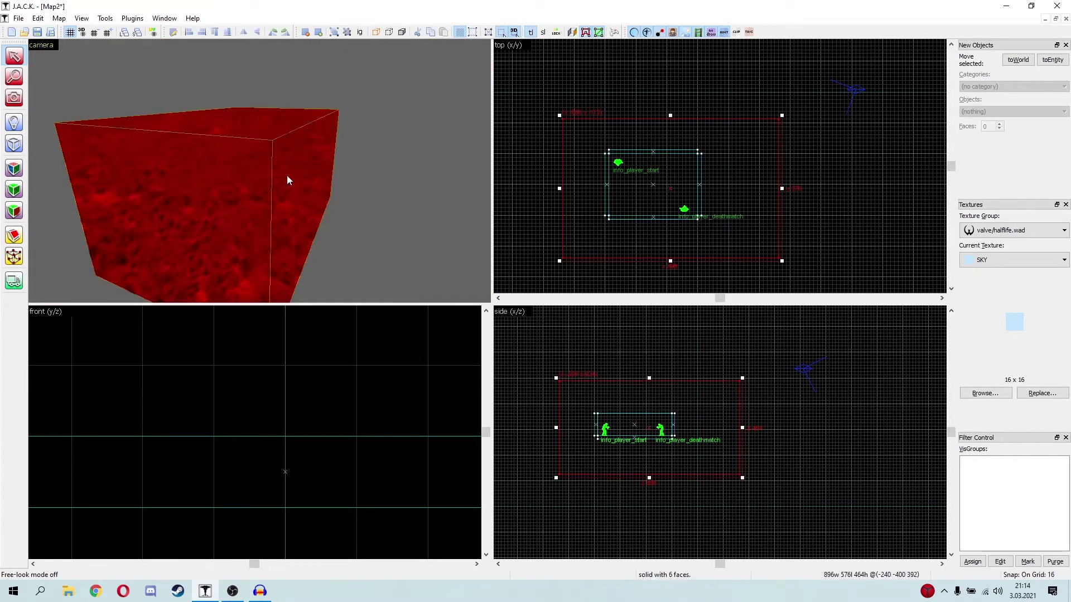
key(Delete)
Create a SKY block of 16 by 256 by 160 units standing on the short room wall near info_player_start
key(shift+b)
scroll(579, 168, up, 12)
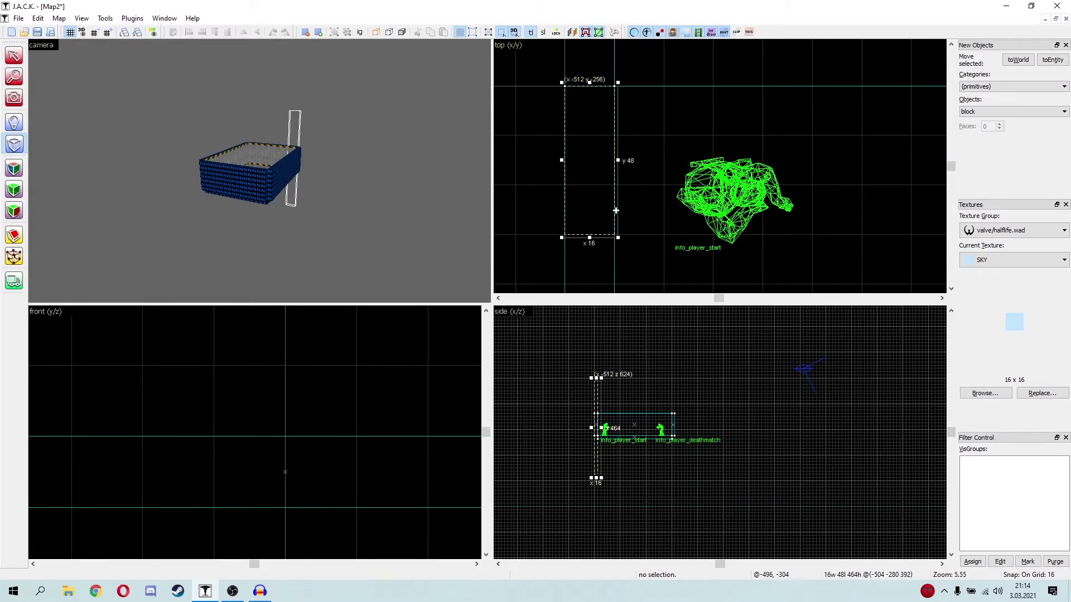
scroll(712, 150, down, 6)
drag(678, 104, 676, 277)
scroll(720, 166, down, 3)
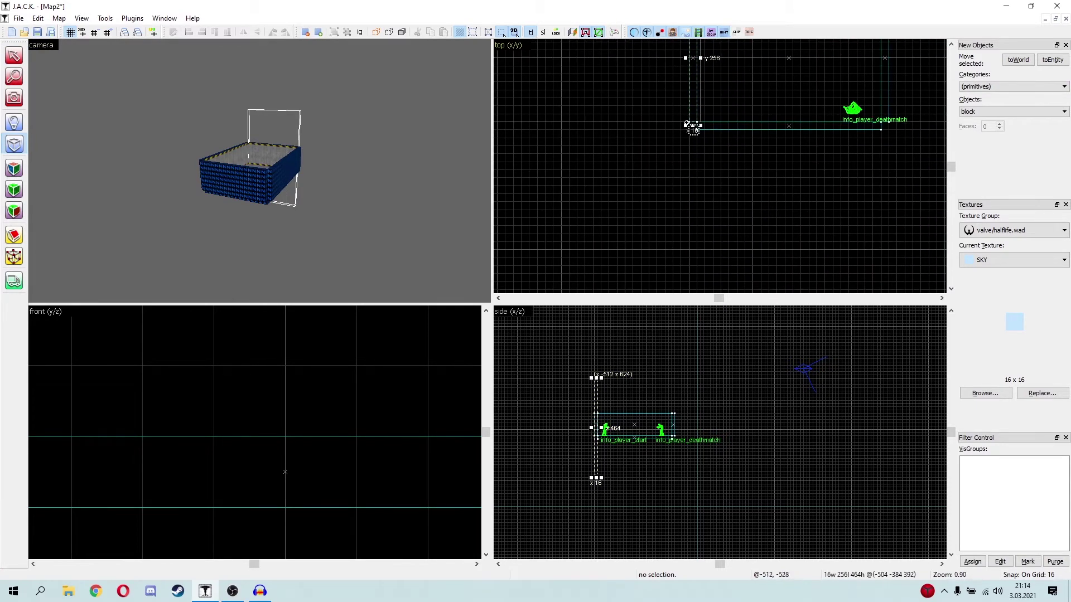
scroll(688, 124, up, 6)
scroll(600, 469, up, 5)
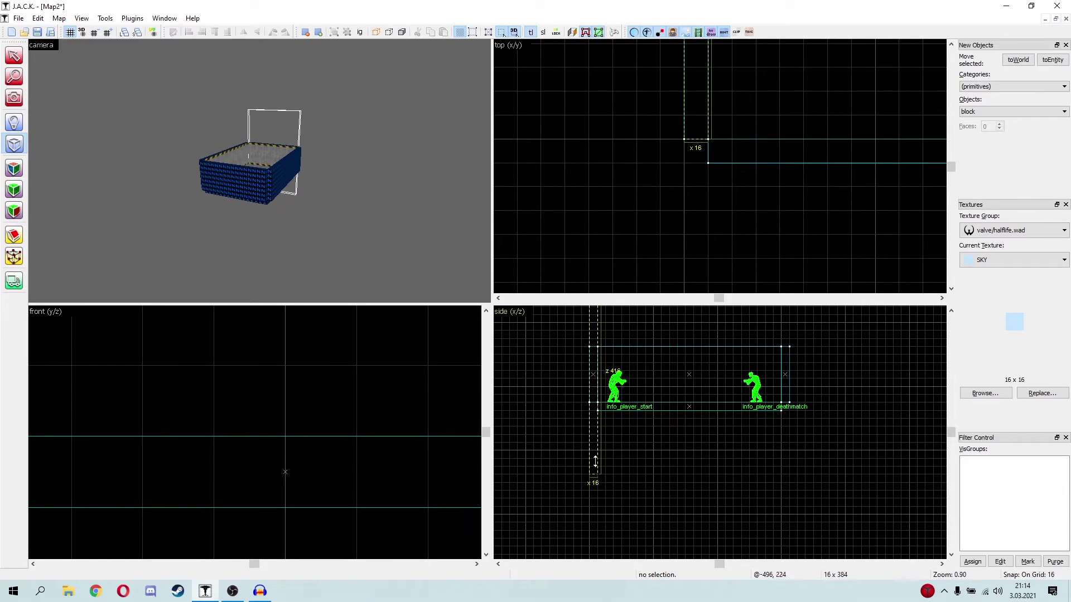
drag(612, 357, 612, 358)
scroll(720, 432, down, 4)
scroll(657, 438, up, 3)
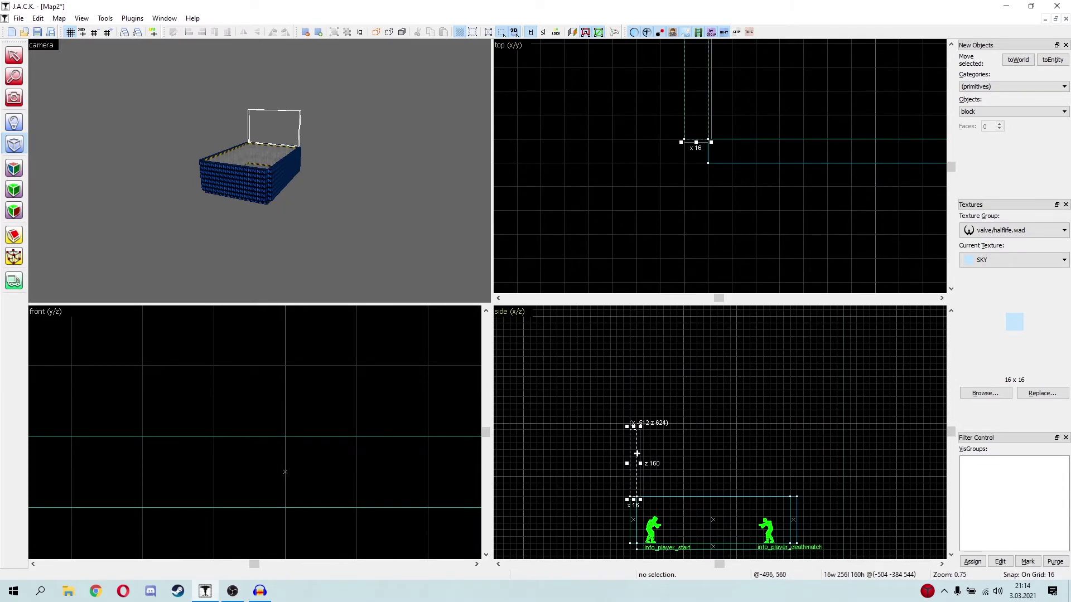
click(647, 460)
Copy the sky wall, rotate the copy 90 degrees onto the long wall near info_player_deathmatch, and stretch it to 368 units
scroll(713, 163, down, 10)
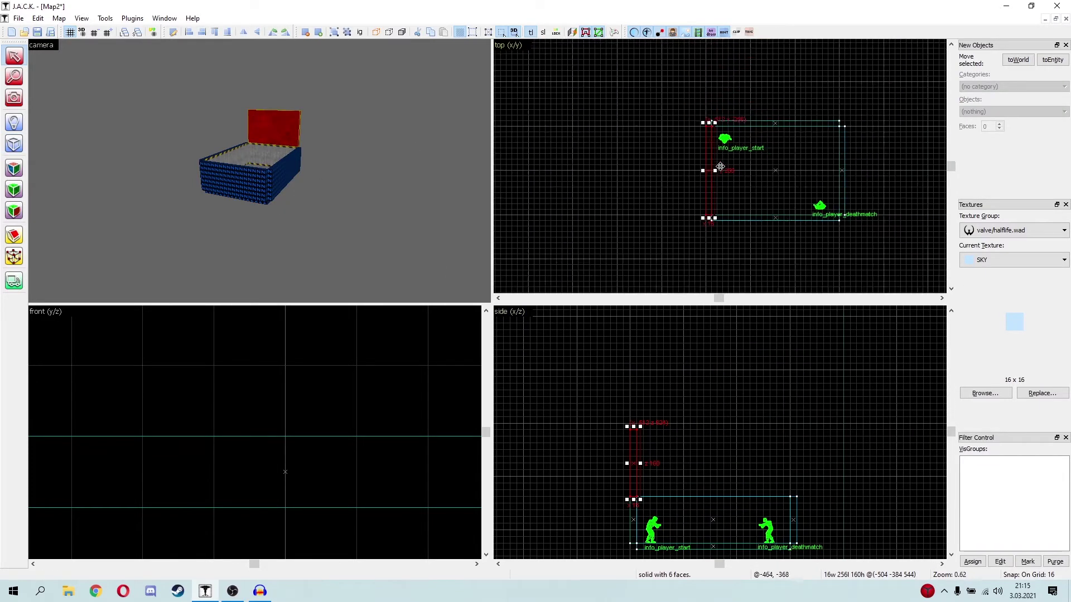
mouse_move(713, 164)
shift+mouse_down()
mouse_move(745, 208)
mouse_move(702, 195)
mouse_move(706, 169)
shift+mouse_up()
key(m)
scroll(718, 211, up, 10)
scroll(769, 166, down, 5)
scroll(677, 237, up, 3)
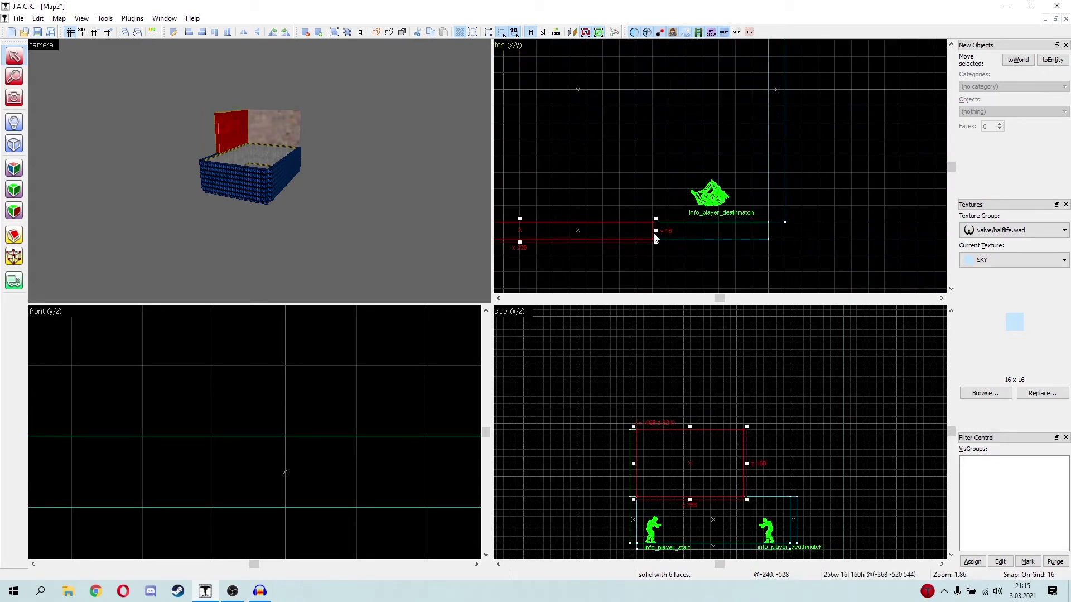
drag(656, 231, 758, 191)
Copy the long sky wall, rotate it onto the short wall near info_player_deathmatch, and shorten it to 256 units
scroll(754, 238, down, 6)
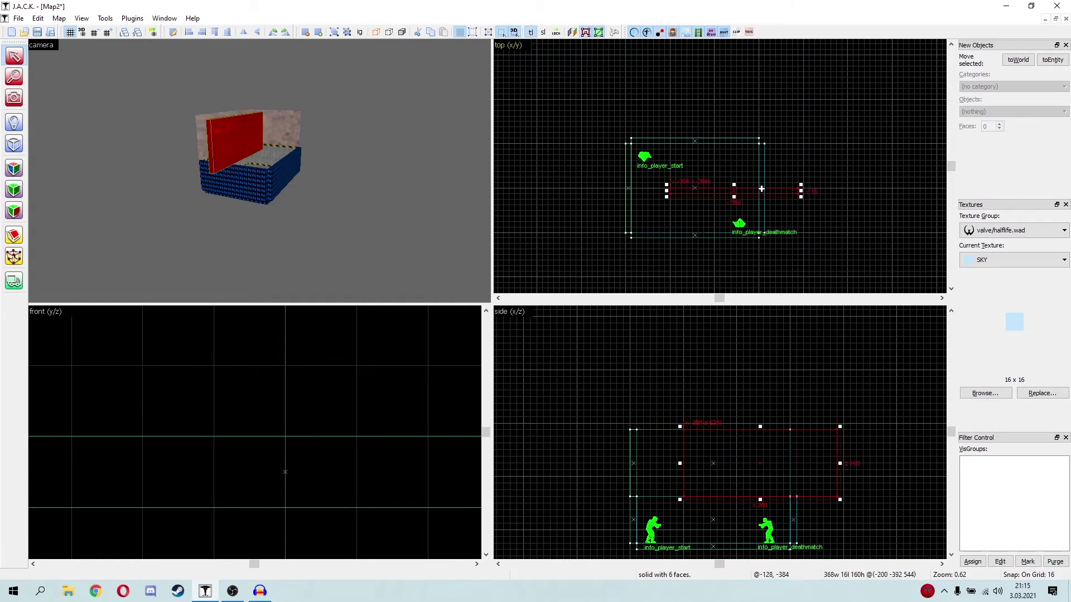
key(m)
scroll(751, 235, up, 3)
drag(720, 244, 768, 207)
scroll(719, 166, down, 3)
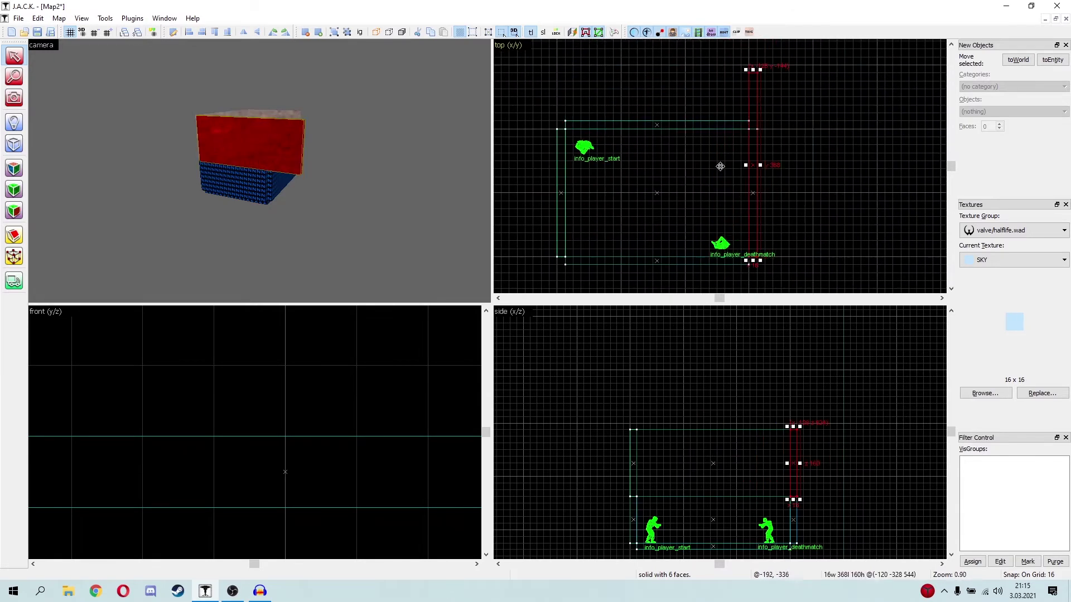
click(734, 170)
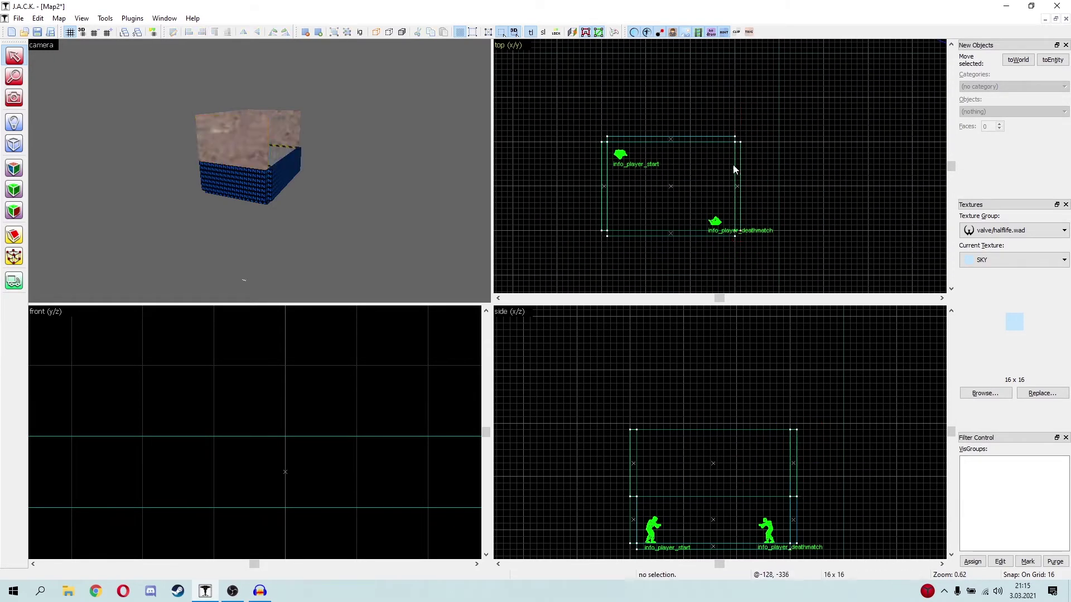
Copy the long sky wall onto the opposite long room wall near info_player_start
click(670, 228)
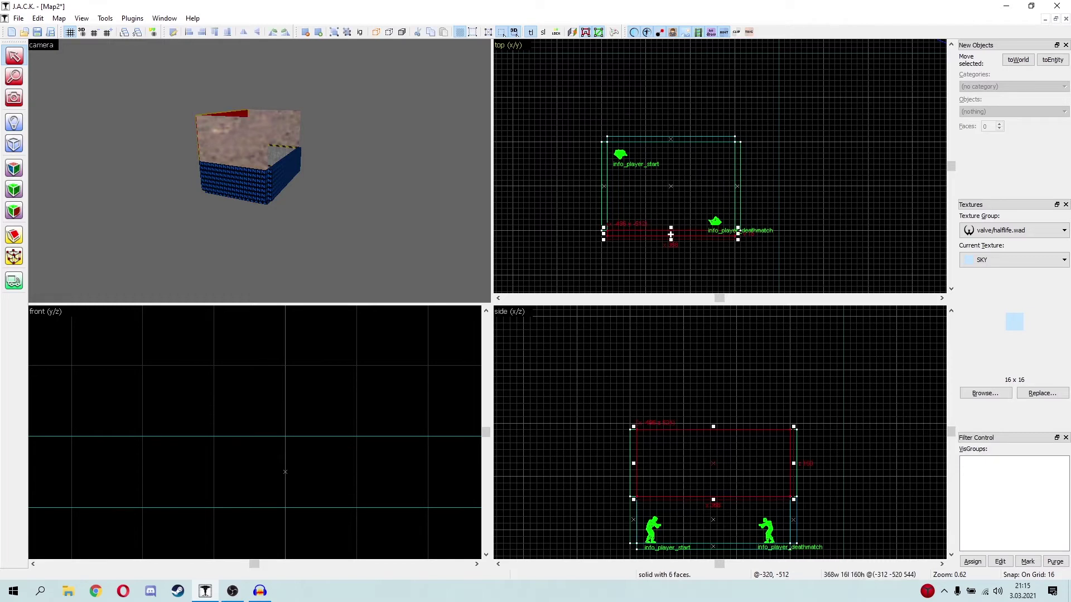
shift+drag(642, 233, 641, 139)
click(414, 177)
Copy the short sky wall near info_player_deathmatch and rotate the copy to lie horizontally above the room
key(z)
key(w)
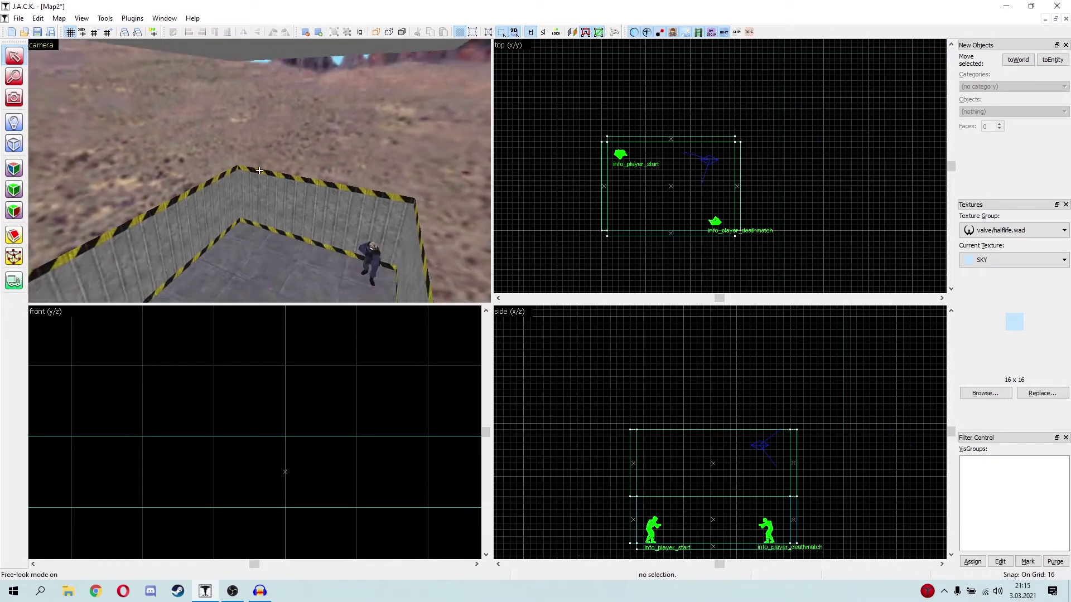
key(s)
key(z)
click(252, 195)
scroll(544, 476, down, 1)
scroll(385, 472, down, 6)
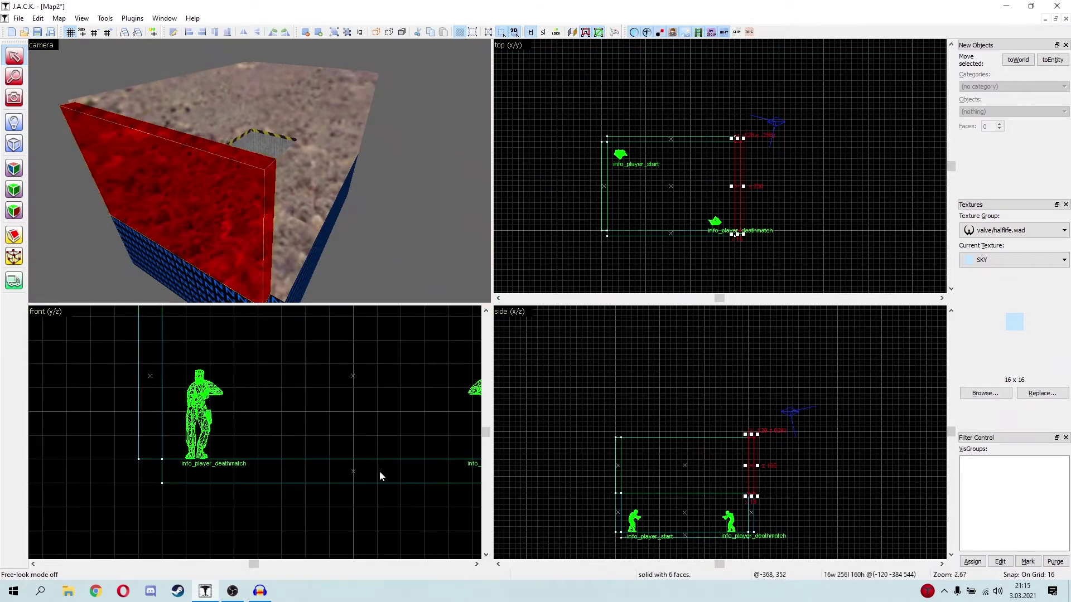
scroll(755, 446, up, 3)
shift+drag(749, 453, 695, 407)
key(n)
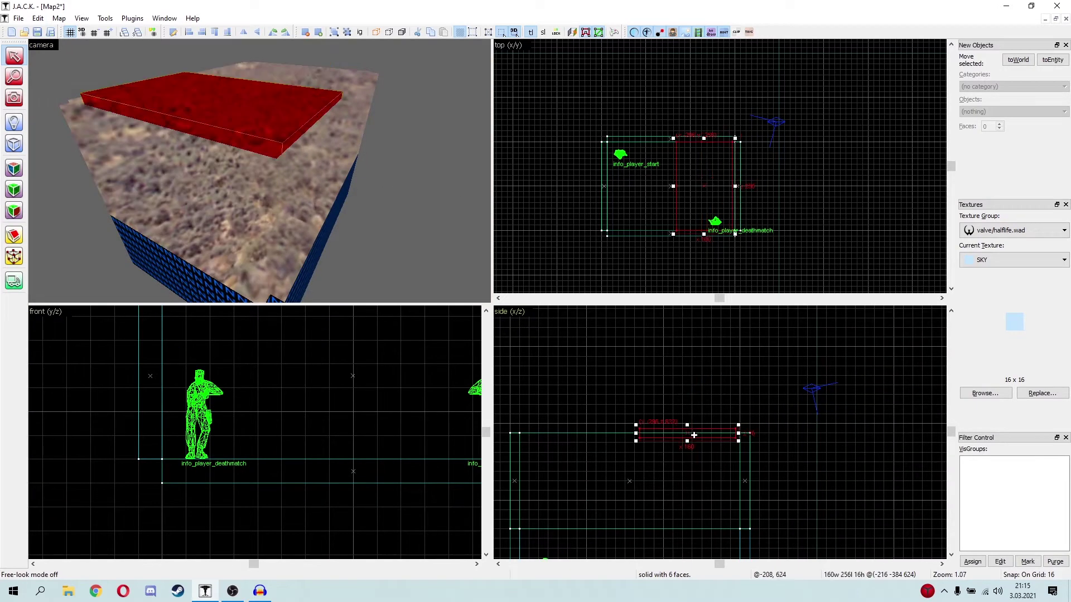
Position and stretch the horizontal sky block to close the top between the sky walls
scroll(695, 434, up, 3)
drag(730, 437, 625, 417)
scroll(708, 420, down, 6)
scroll(734, 422, up, 2)
key(Escape)
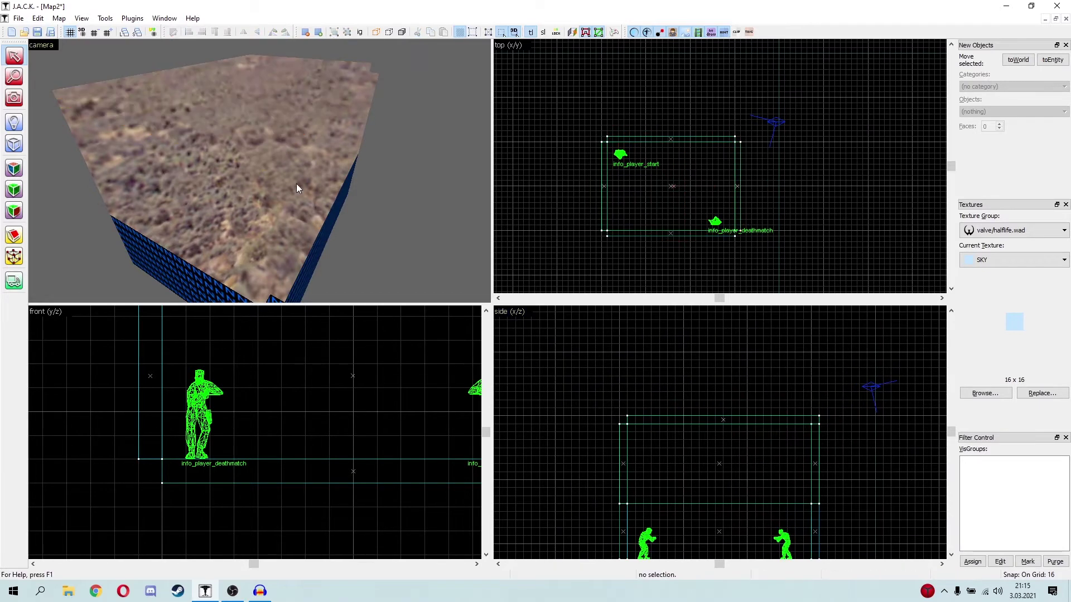
Examine the sky walls, the sky ceiling and both spawns from inside the room in the camera view
key(z)
key(w)
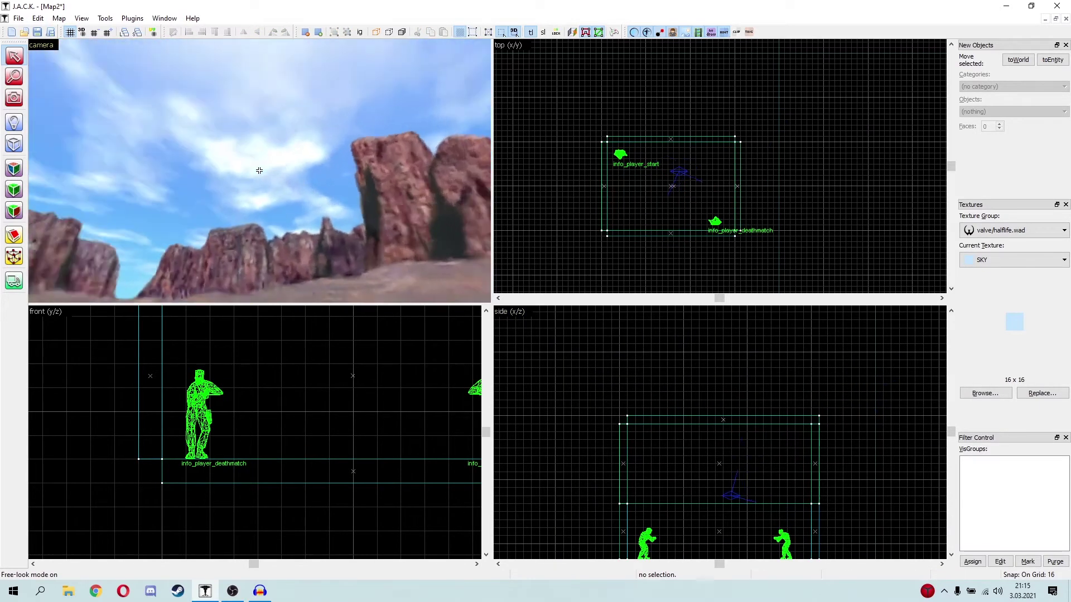
key(s)
key(s)
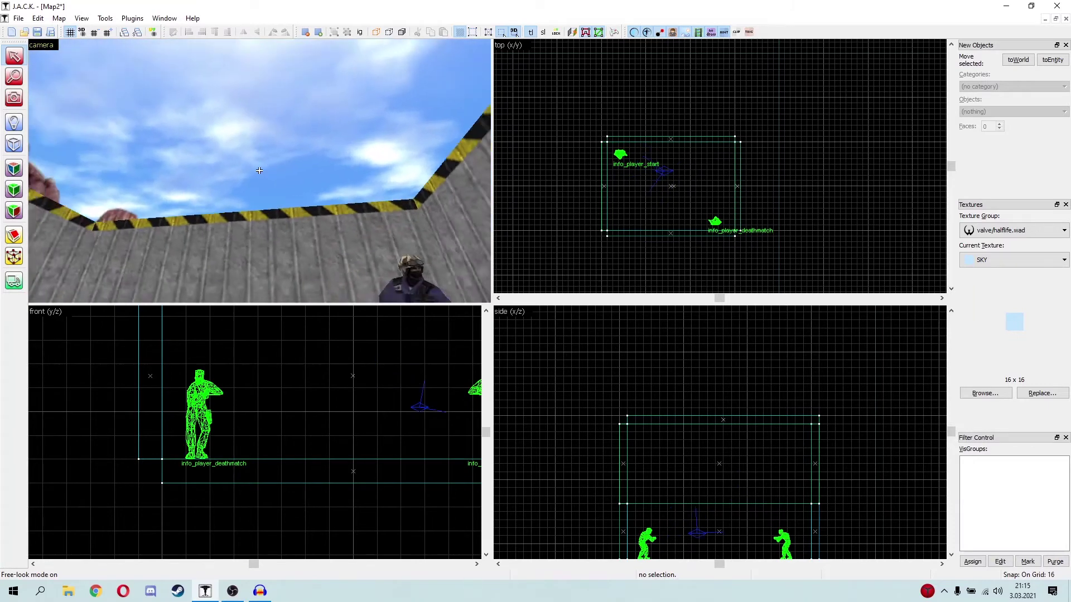
key(a)
key(s)
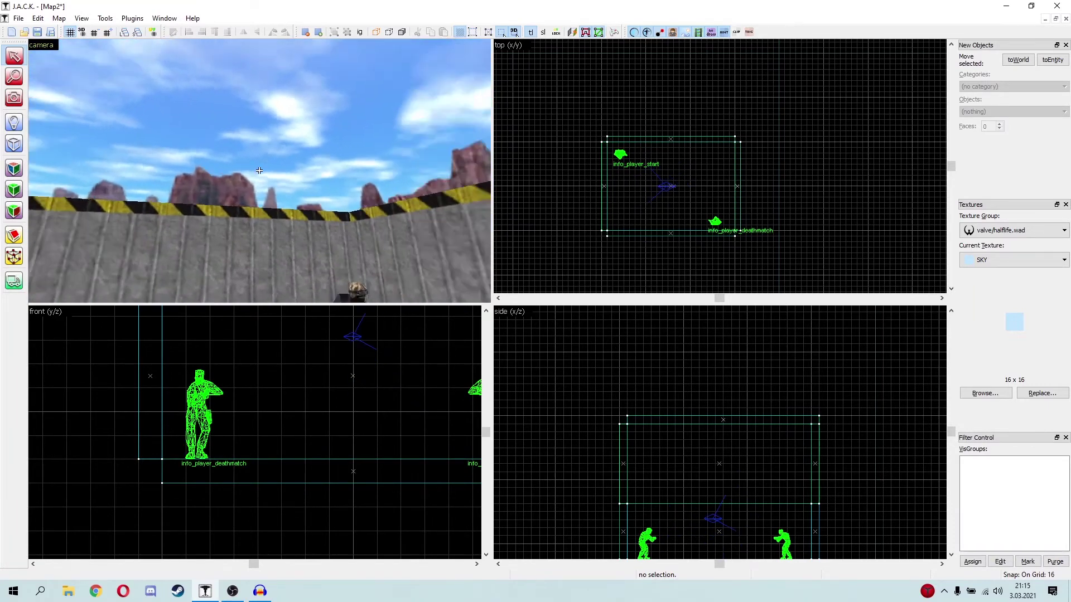
key(a)
key(w)
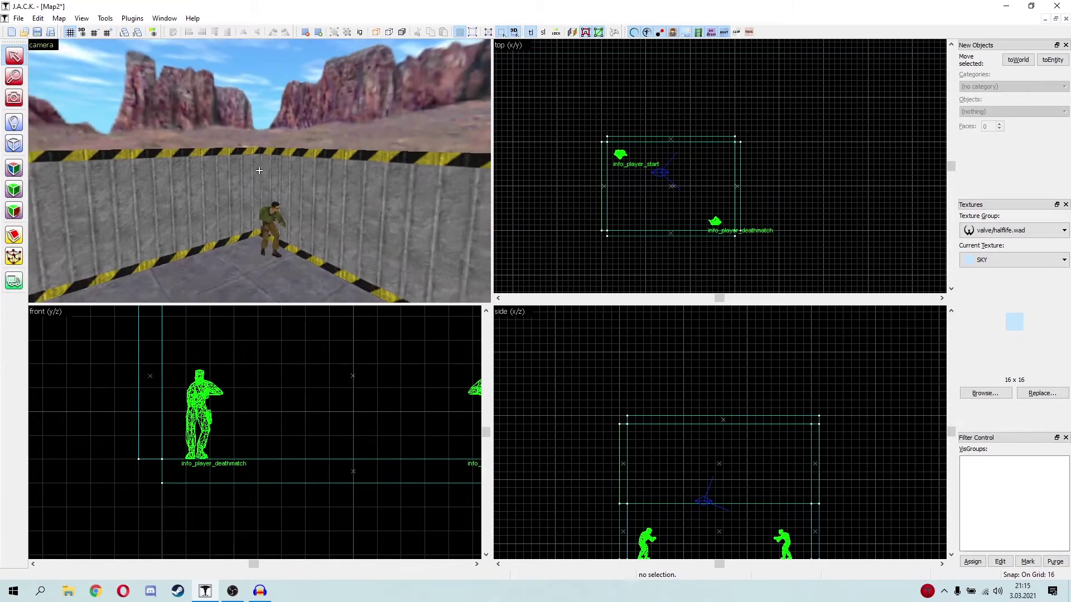
Look over the wall tops and the surrounding sky from several corners of the room
key(s)
key(a)
key(w)
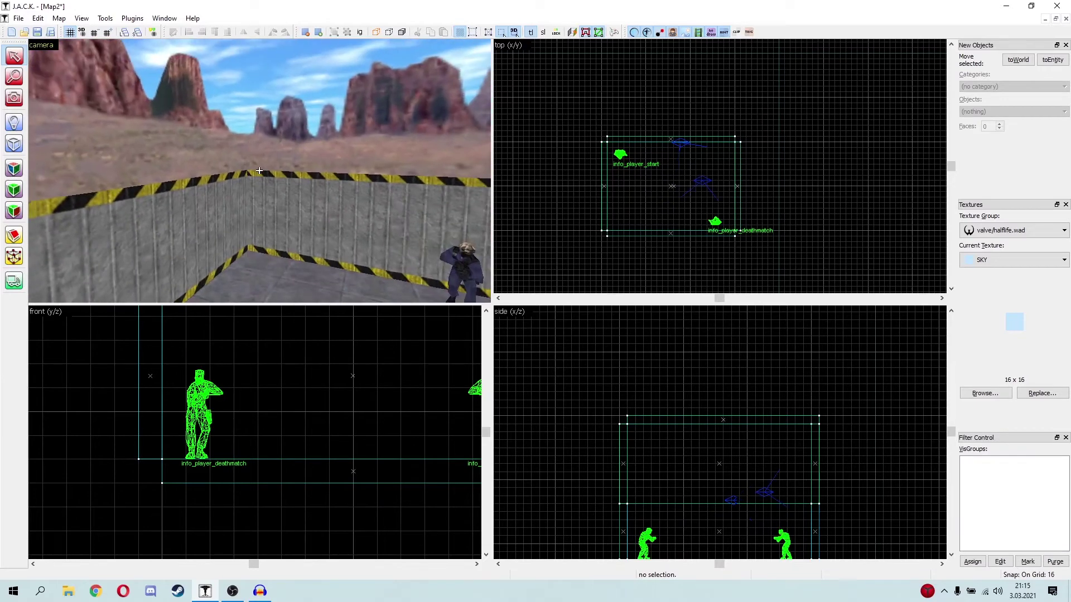
key(w)
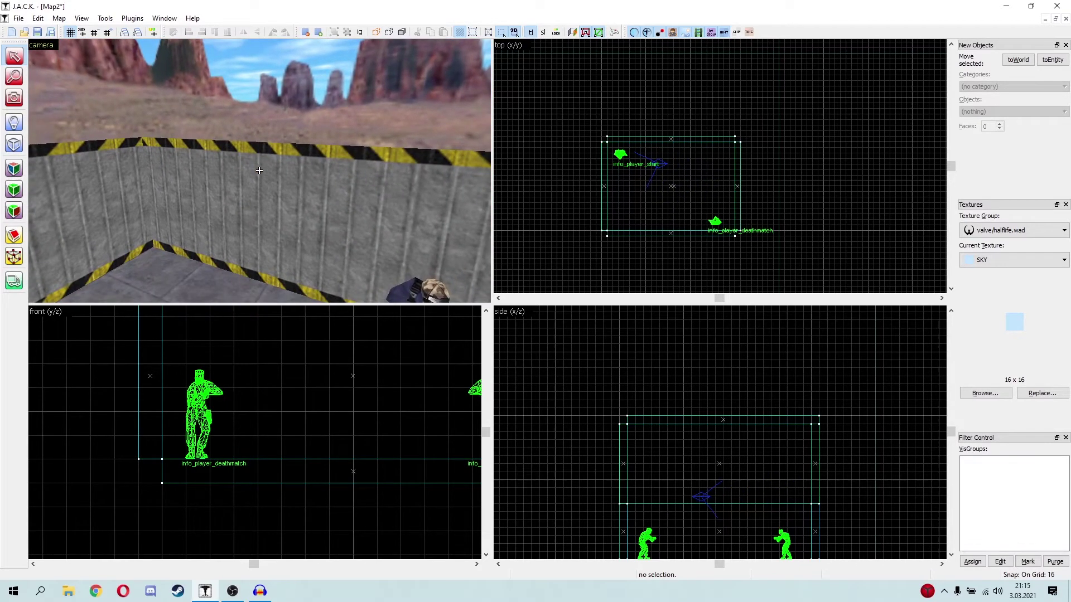
key(s)
key(z)
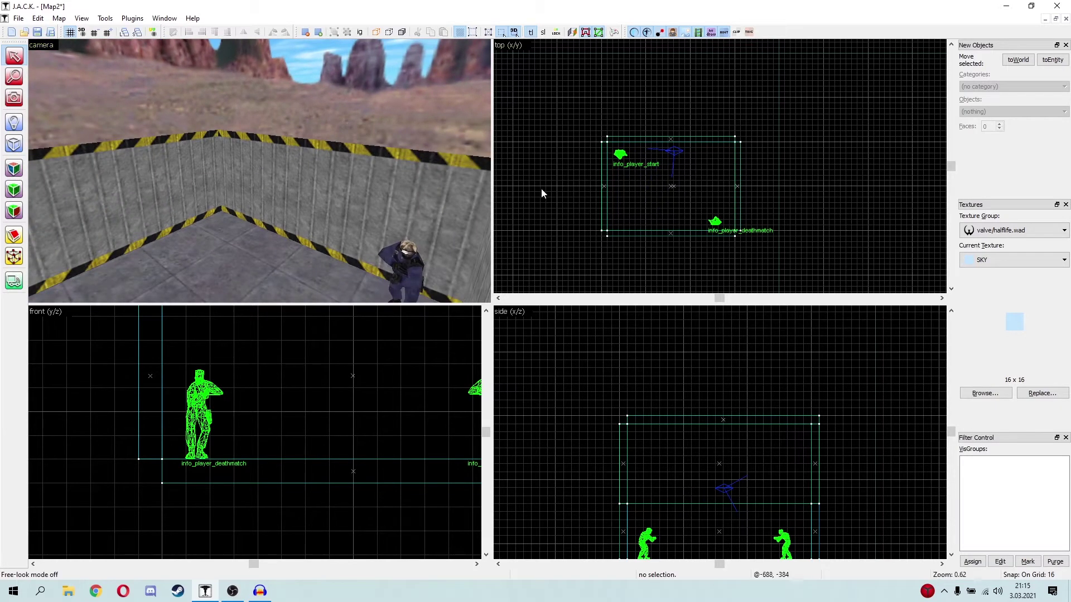
Try light and light_bounce as the object type for a new point entity
click(1012, 111)
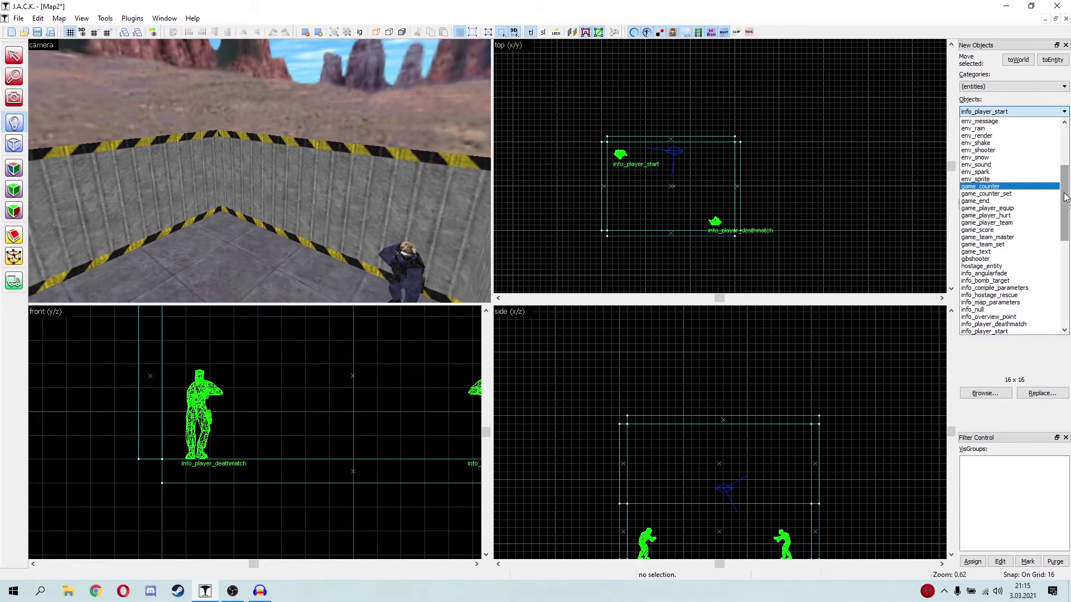
drag(1065, 208, 1067, 272)
key(l)
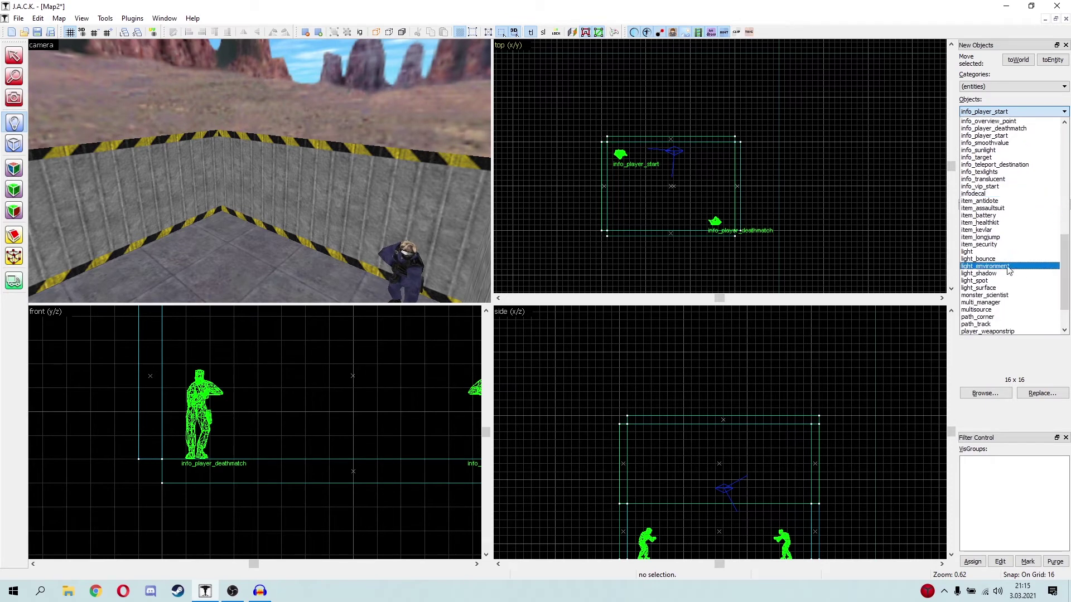
click(974, 252)
key(z)
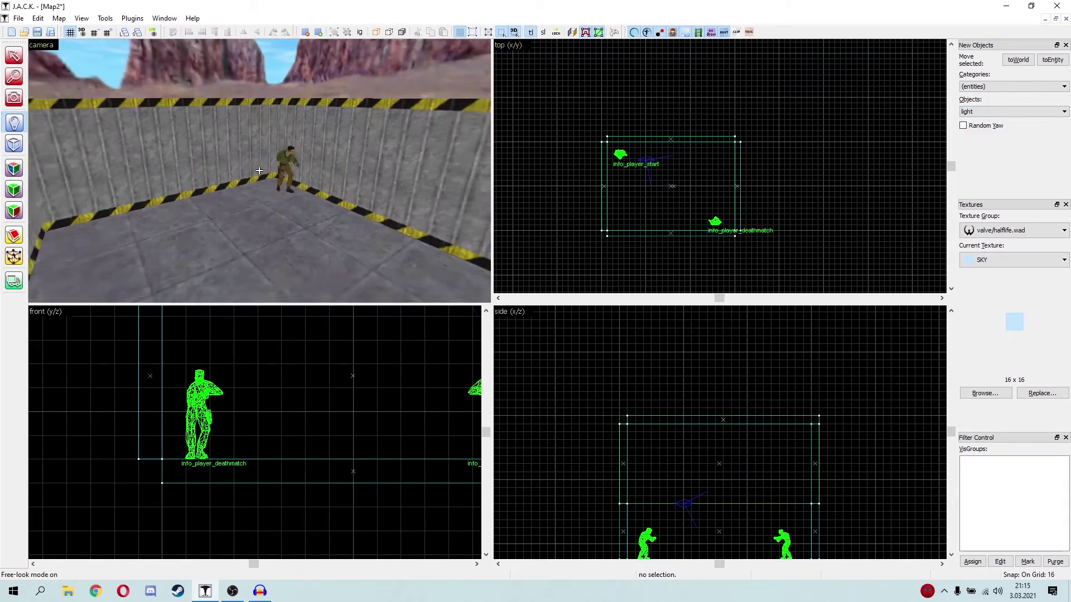
click(993, 111)
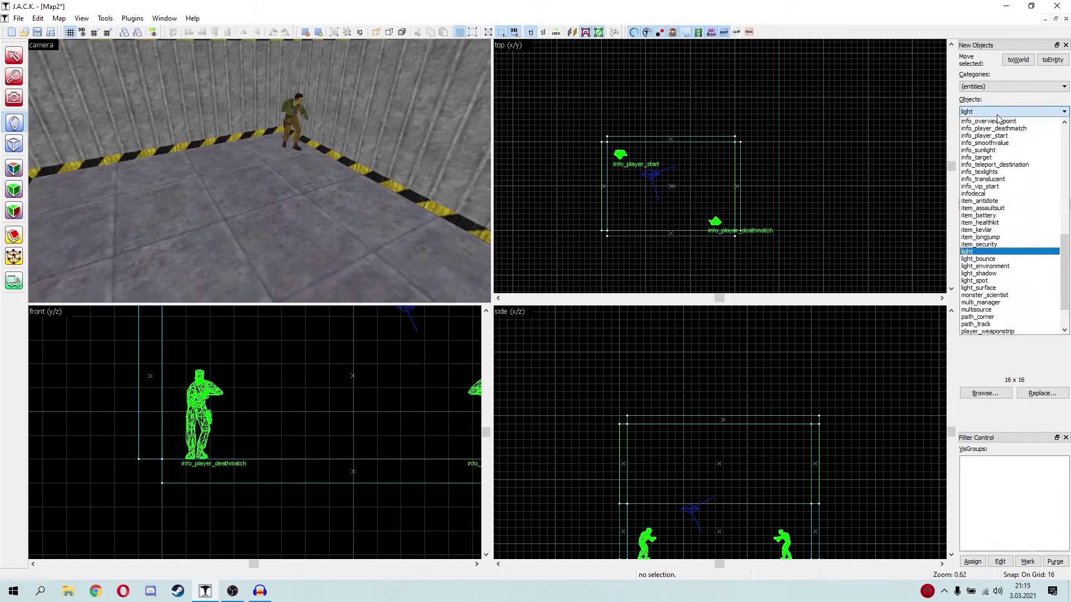
click(976, 259)
key(z)
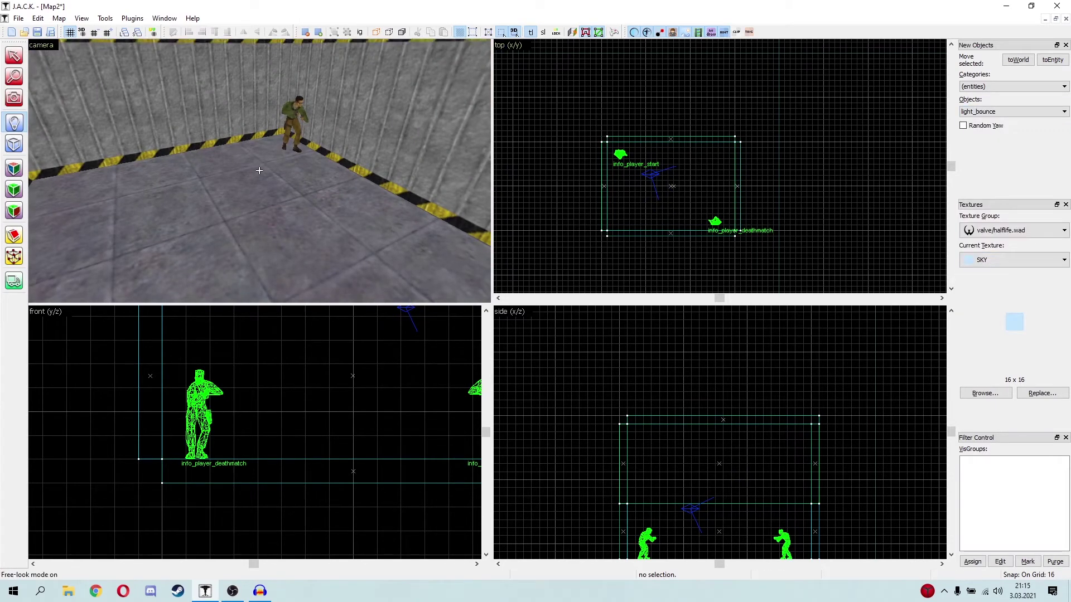
Examine the room's floor, walls and both player spawns from several angles in the camera view
key(w)
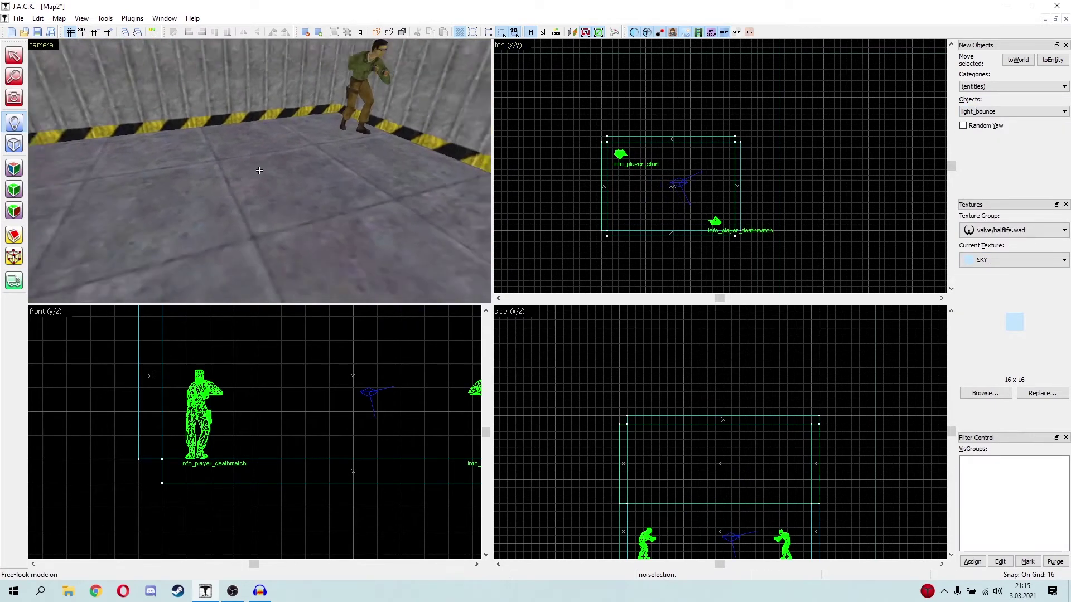
key(s)
key(w)
key(s)
key(w)
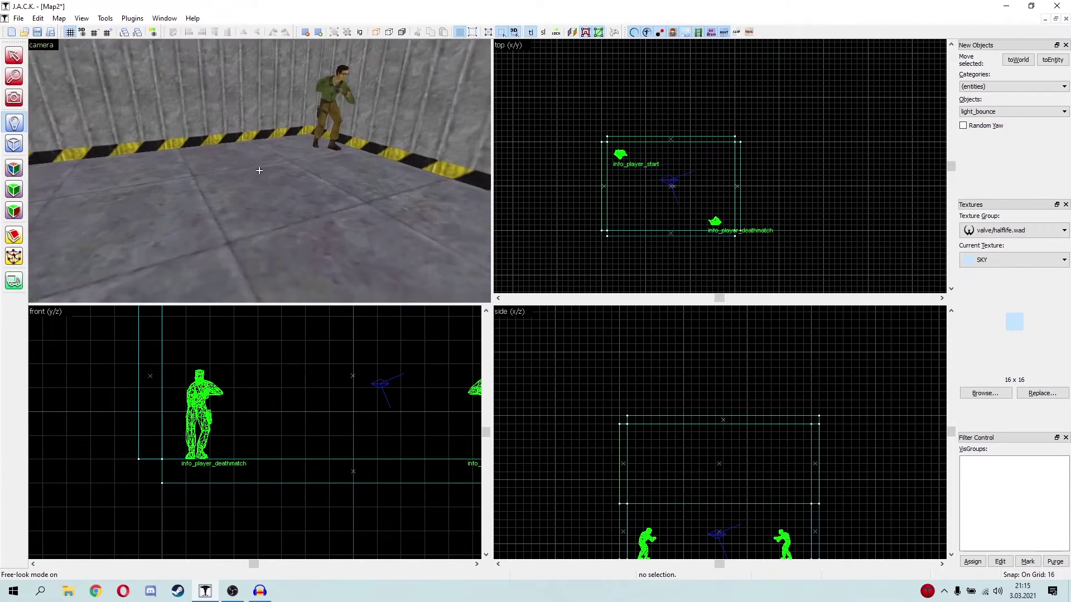
key(s)
key(z)
click(988, 111)
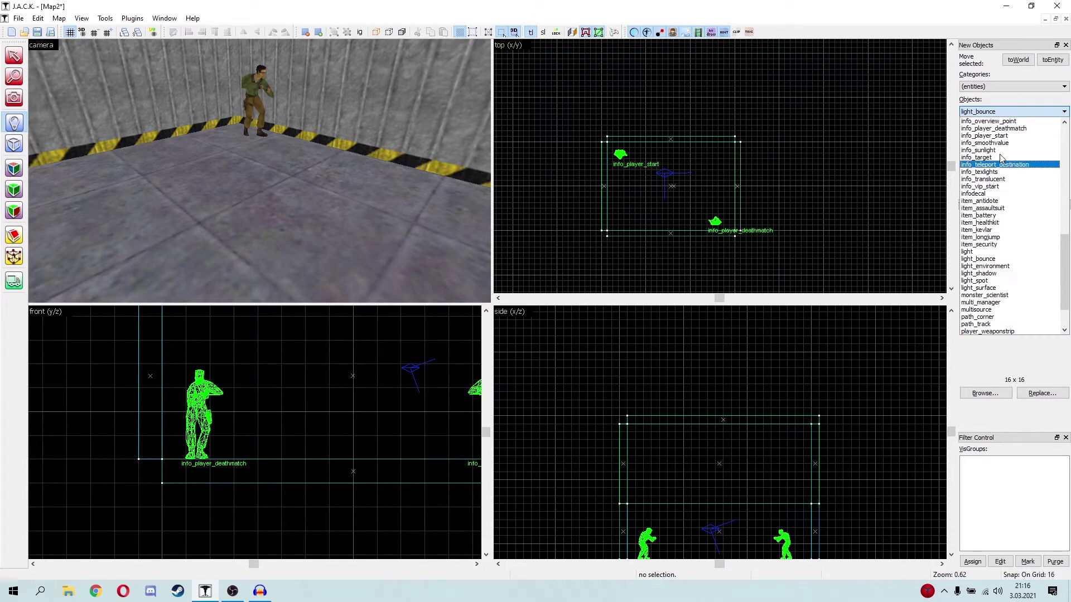
key(Escape)
key(z)
key(s)
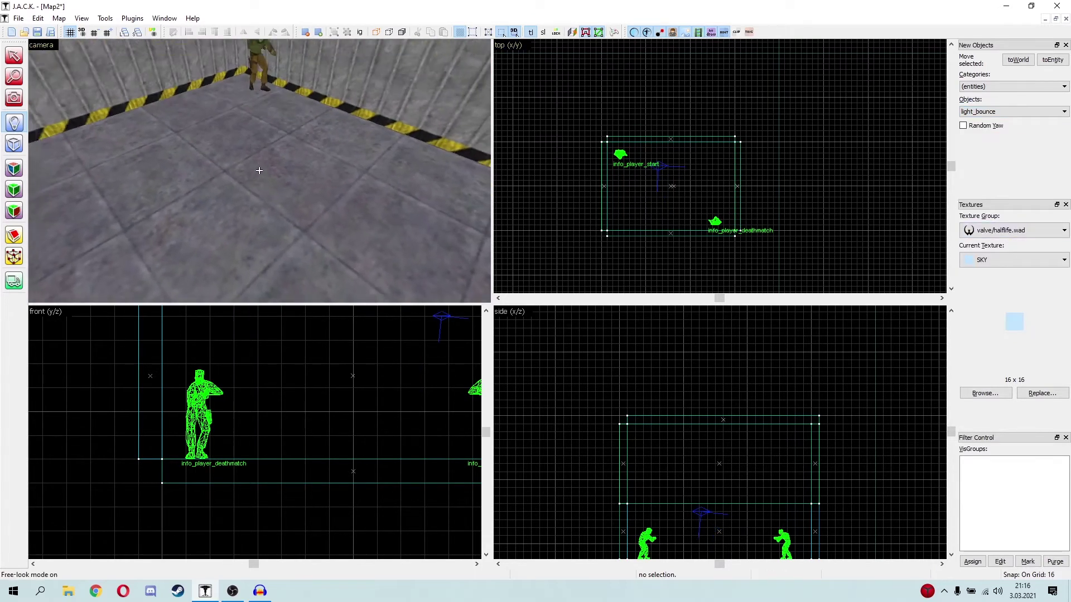
key(z)
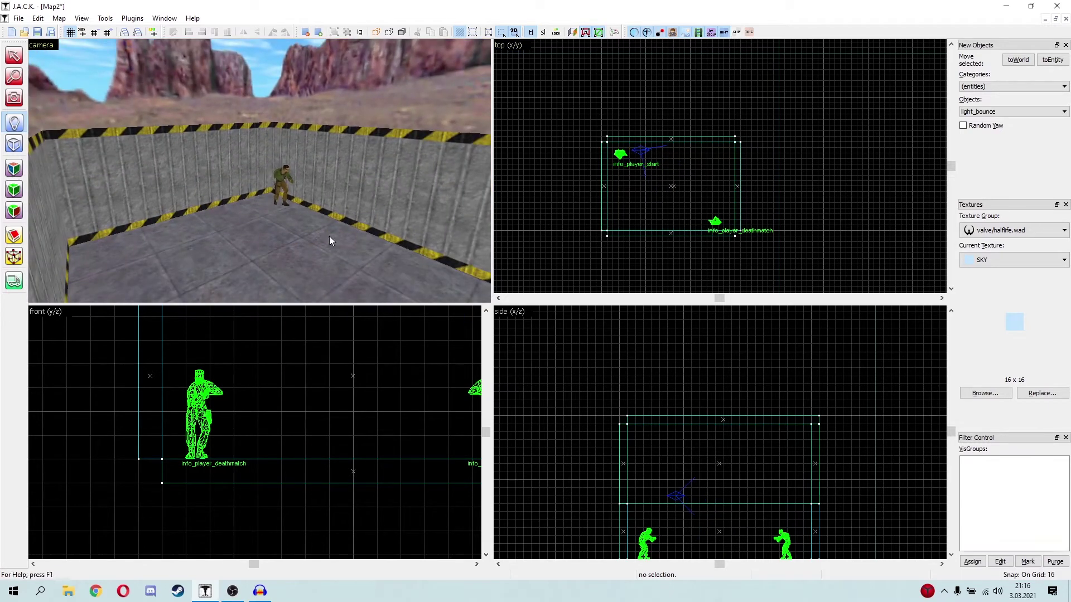
key(z)
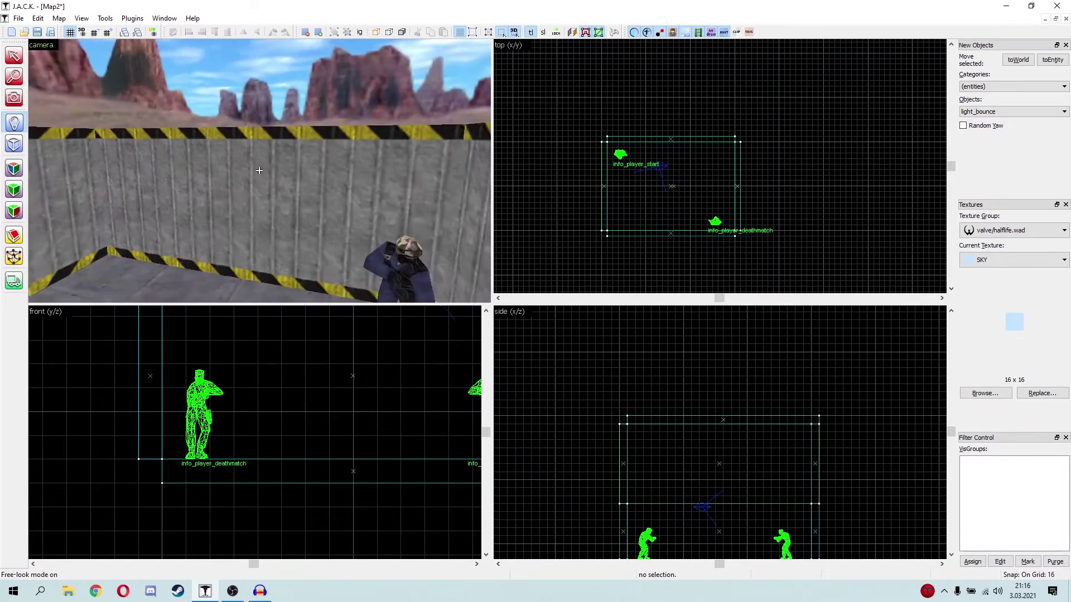
key(a)
key(s)
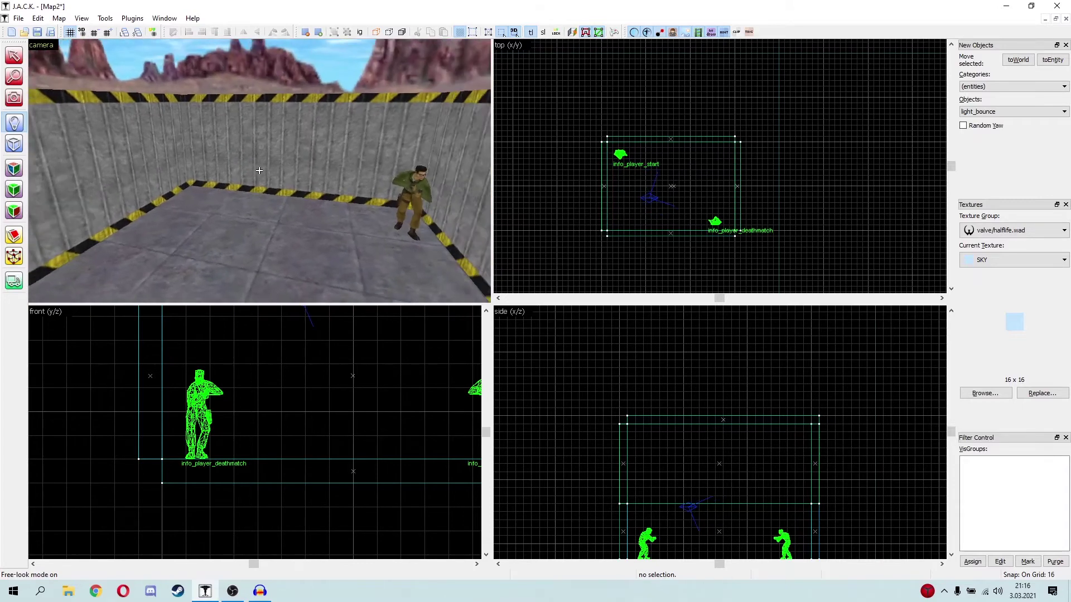
key(w)
key(z)
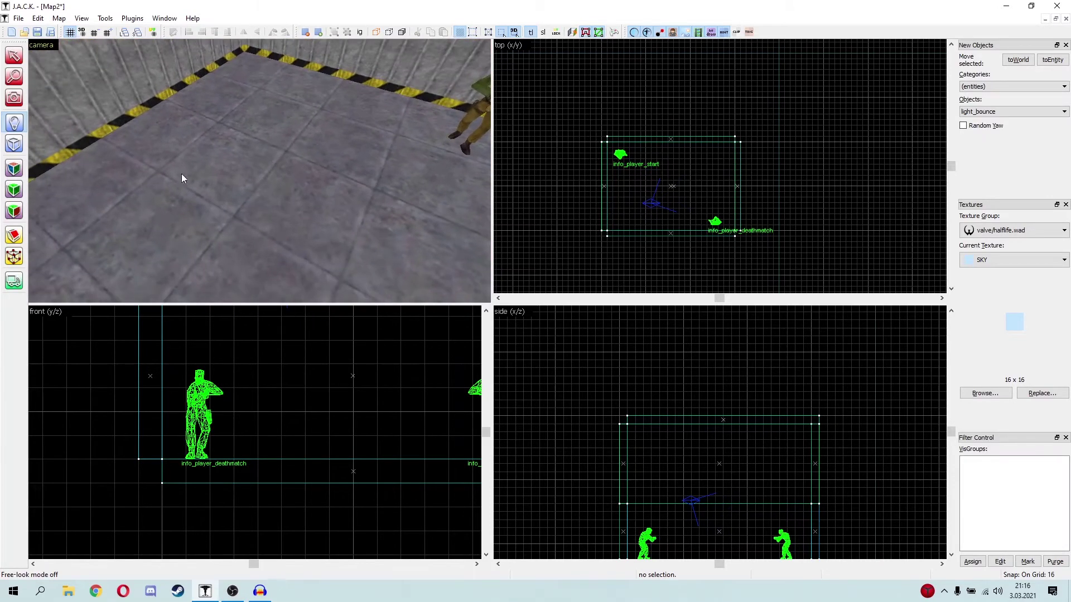
key(z)
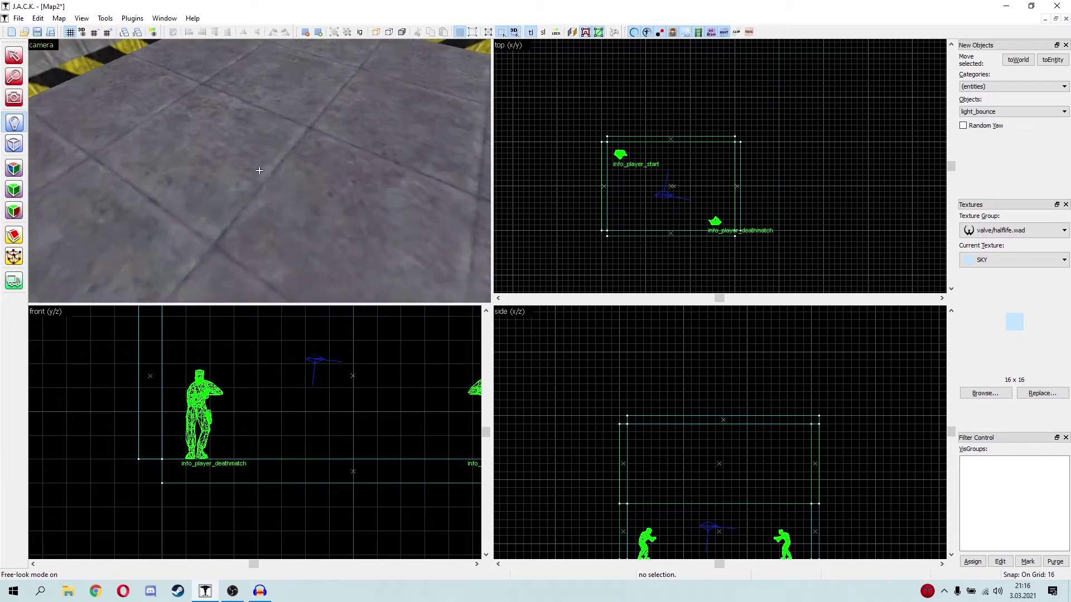
key(s)
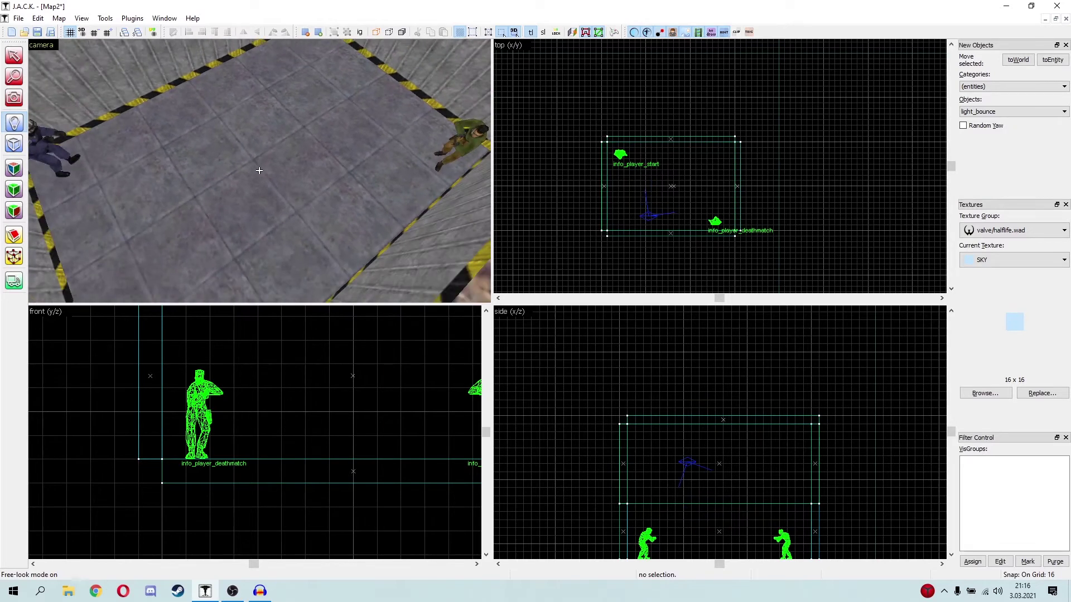
key(w)
key(z)
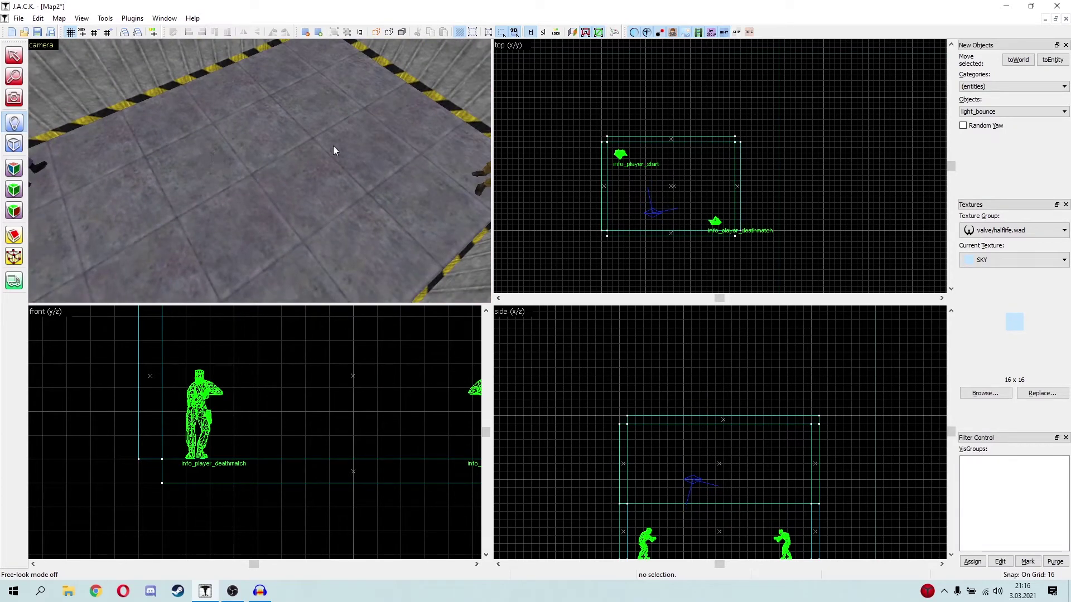
scroll(252, 135, up, 1)
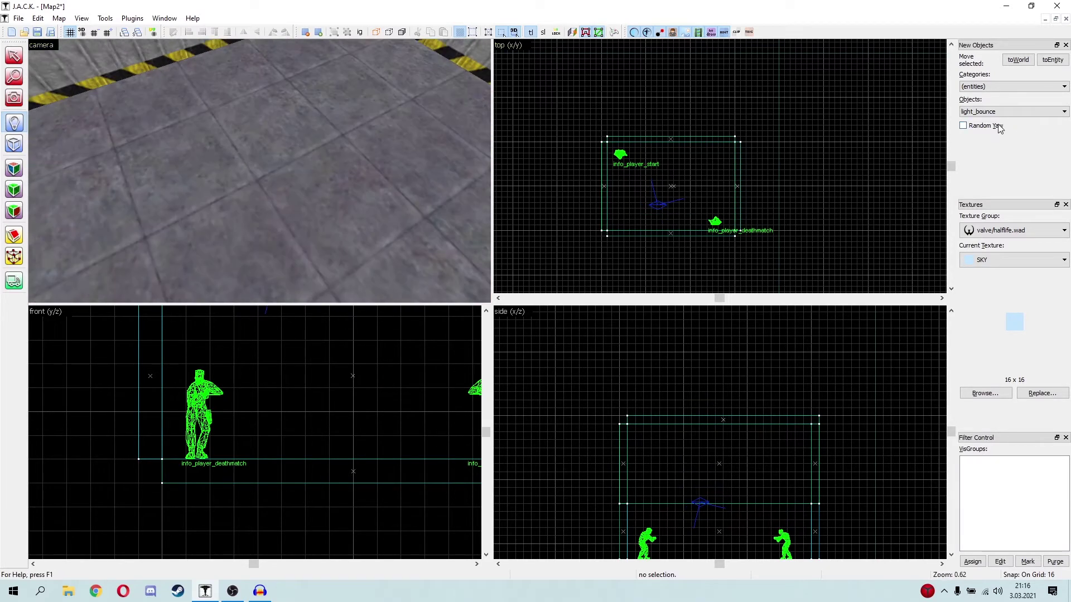
click(1005, 112)
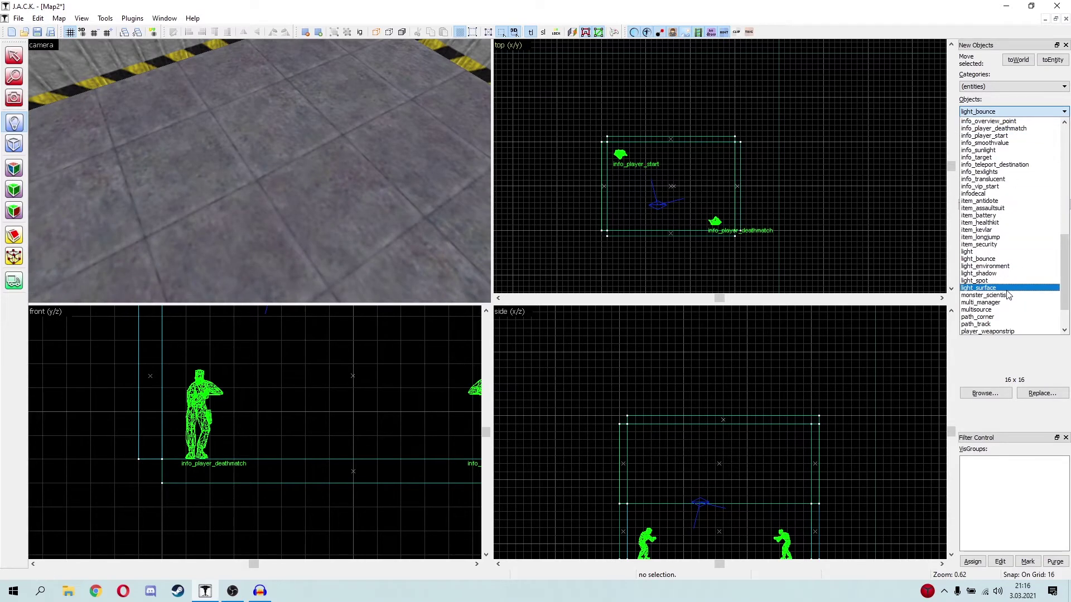
click(294, 142)
key(z)
key(w)
key(z)
key(shift+s)
click(371, 258)
key(Delete)
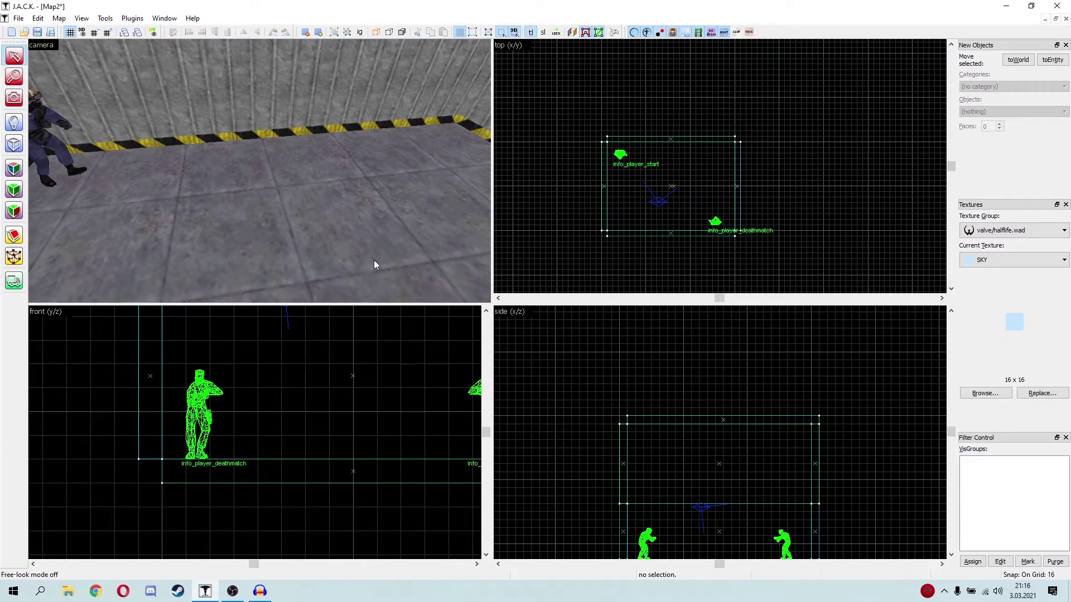
Place a light_environment entity on the room's floor near the middle and select it
key(z)
key(w)
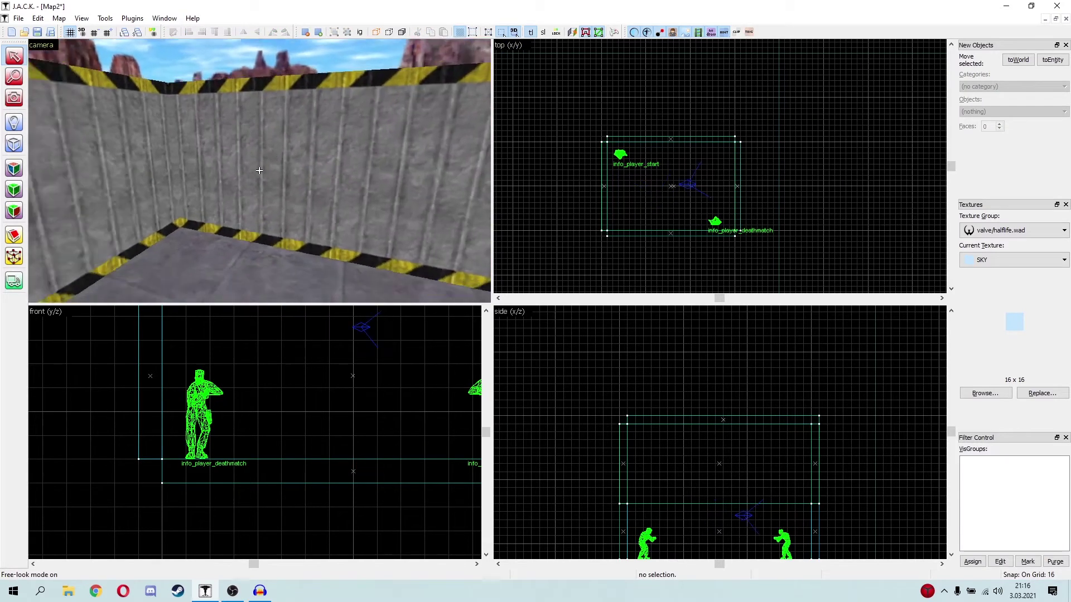
key(s)
key(z)
key(shift+e)
click(1038, 112)
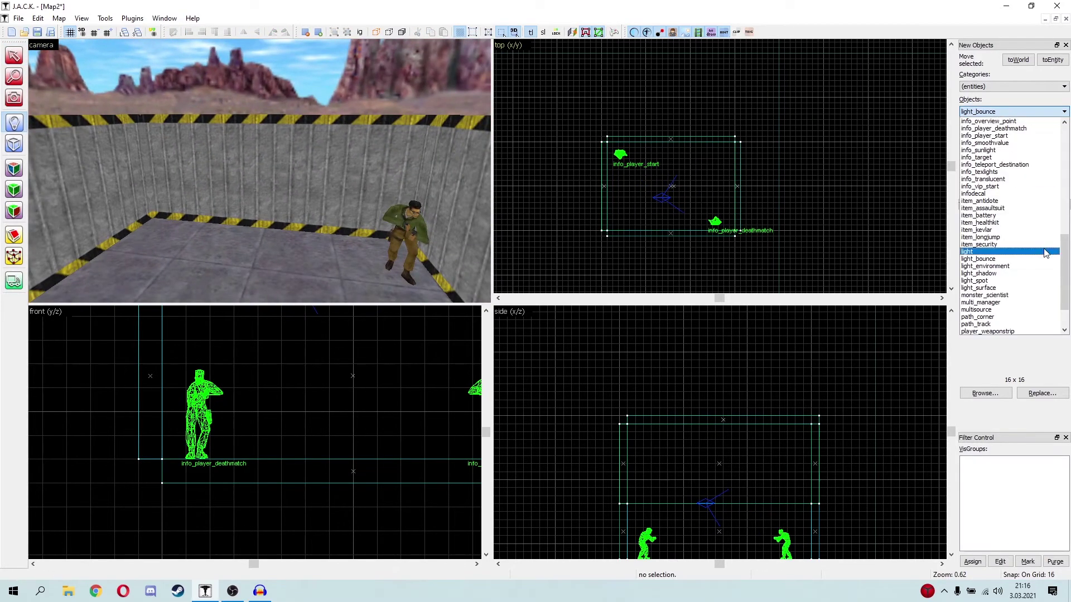
click(998, 266)
key(z)
key(s)
key(z)
click(271, 234)
key(shift+s)
click(271, 235)
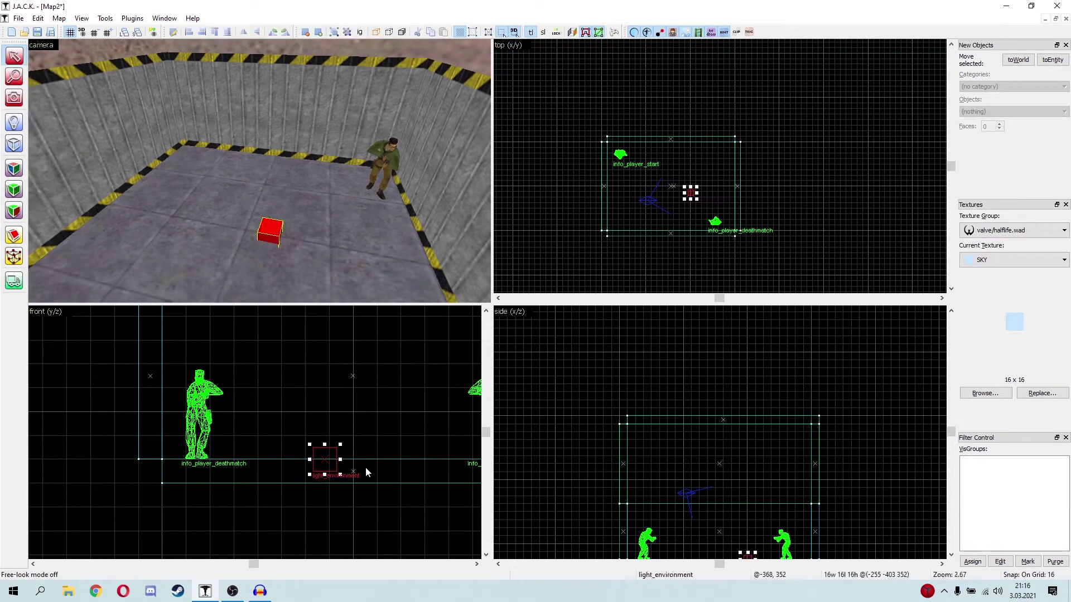
Raise the light_environment from the floor into the sky-walled space above the room
scroll(357, 463, down, 5)
scroll(352, 455, up, 2)
drag(345, 454, 353, 328)
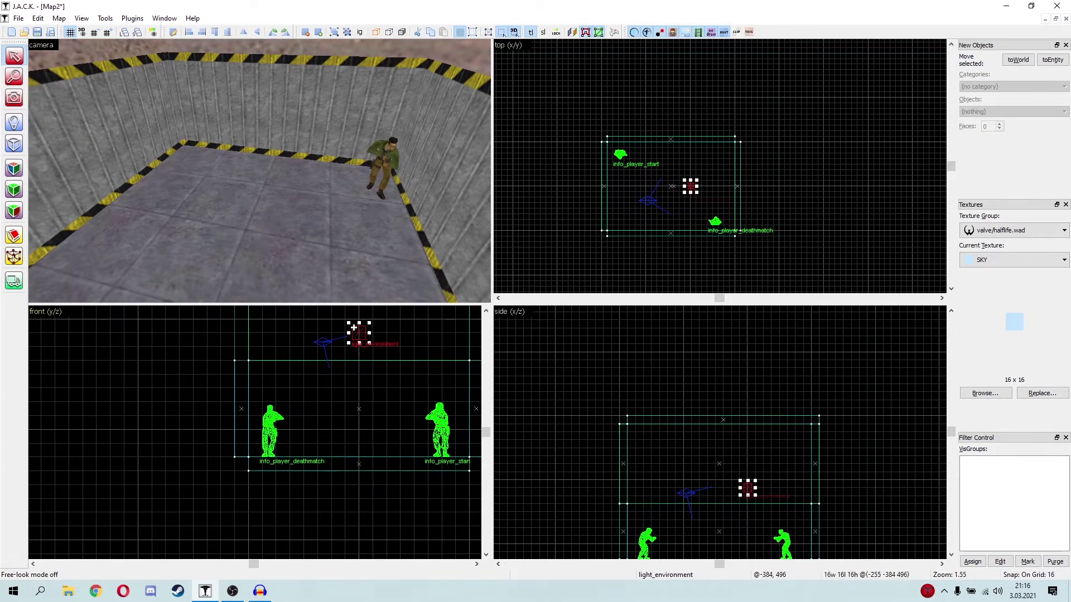
scroll(253, 444, down, 2)
scroll(289, 443, up, 2)
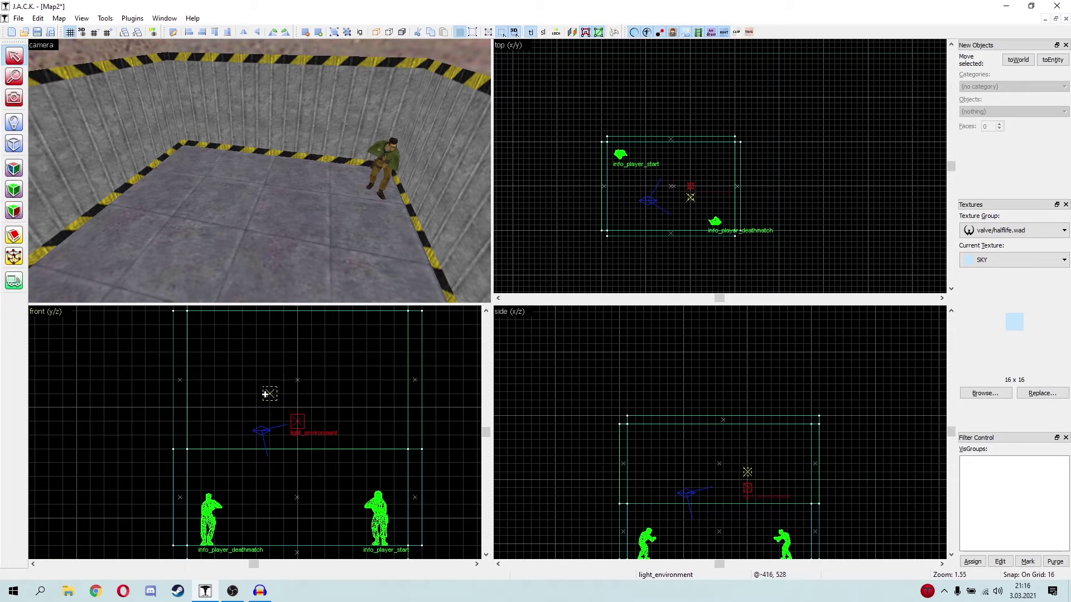
Move the light_environment outside the room, beyond the wall near info_player_deathmatch, and inspect it there
drag(121, 404, 118, 405)
key(z)
key(s)
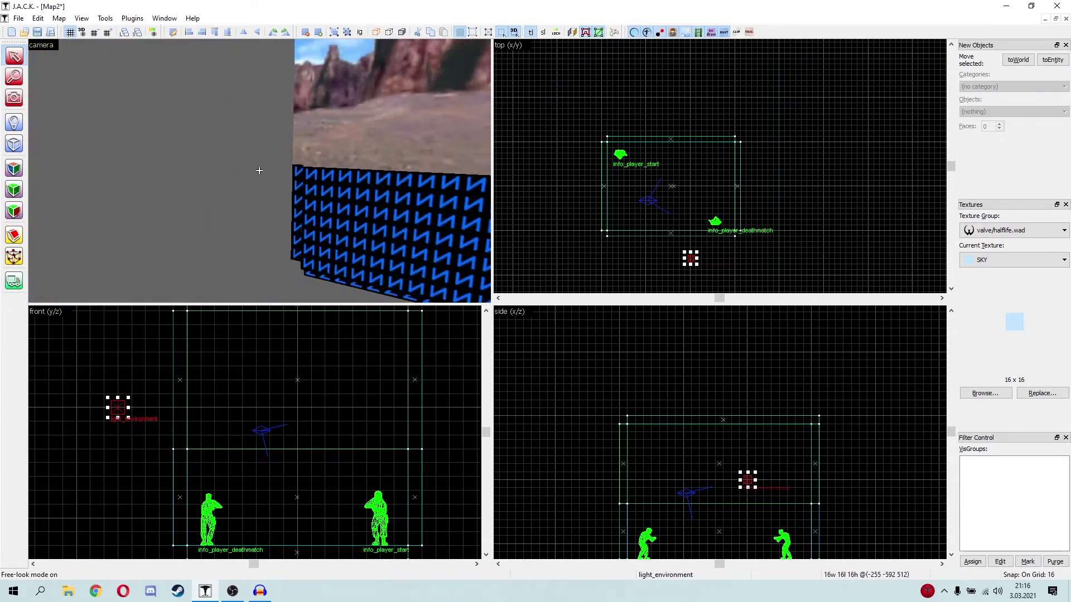
key(a)
key(w)
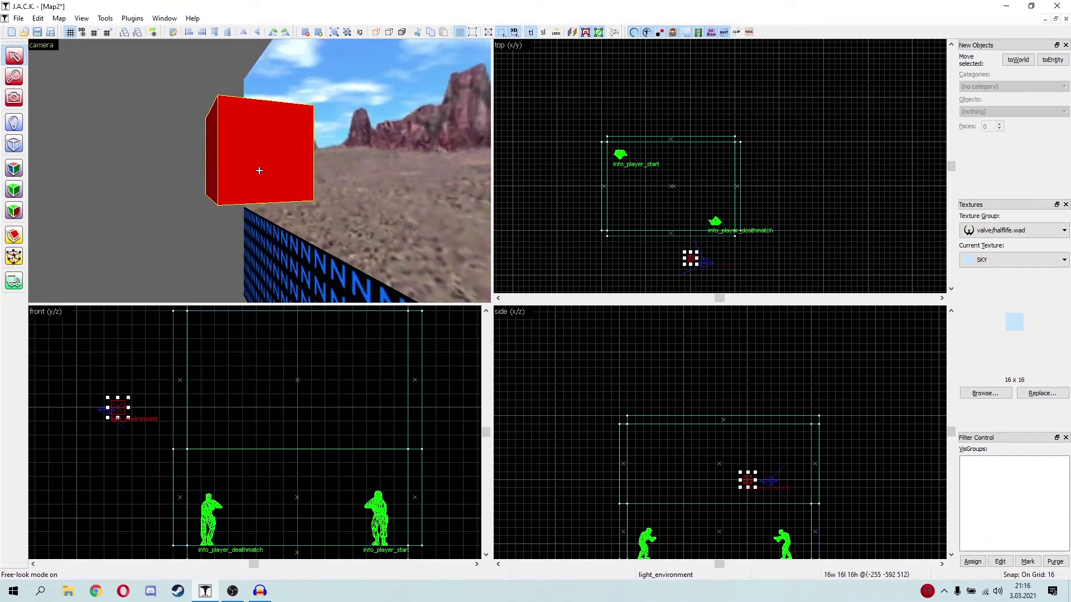
key(s)
key(z)
Move the light_environment back inside the sky walls, above the two spawns, and deselect it
scroll(118, 406, up, 3)
drag(118, 406, 331, 367)
scroll(323, 377, down, 6)
middle_drag(325, 378, 323, 418)
scroll(323, 417, up, 4)
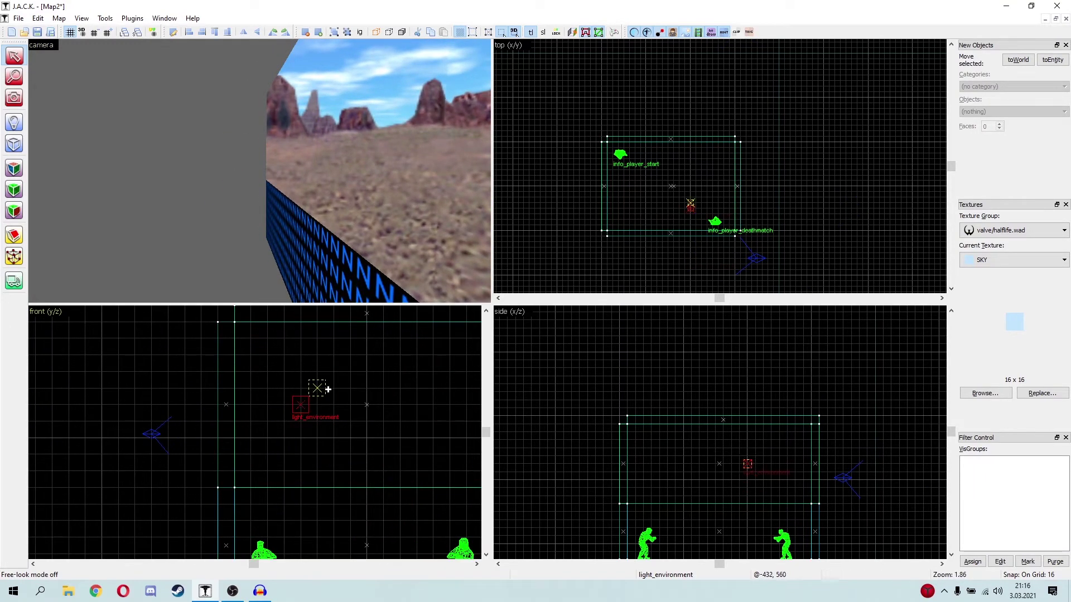
drag(328, 389, 340, 388)
key(z)
key(w)
key(Escape)
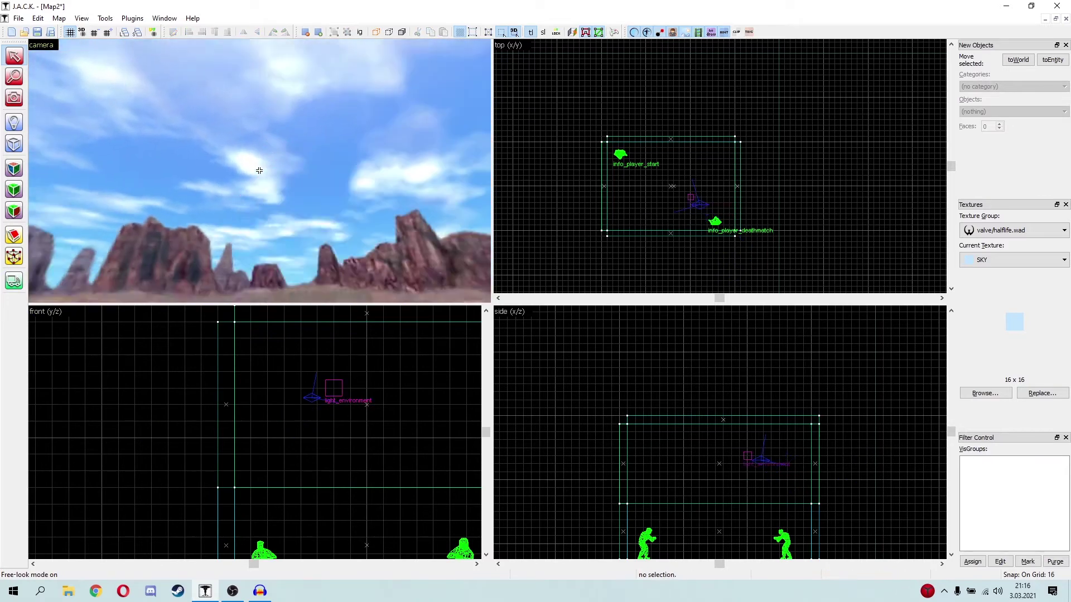
key(z)
key(alt+Return)
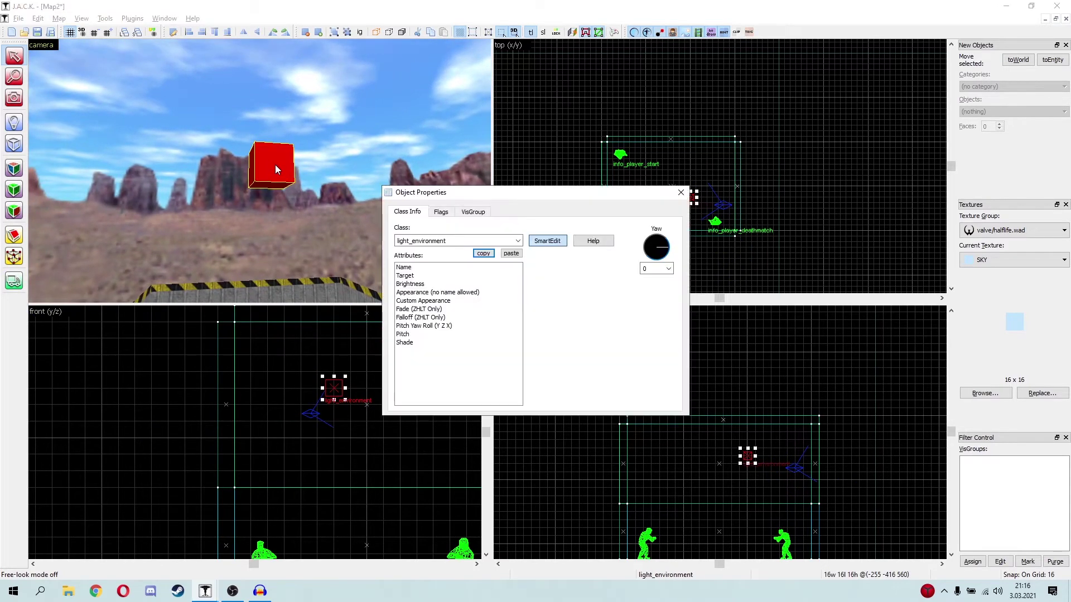
click(417, 301)
click(421, 283)
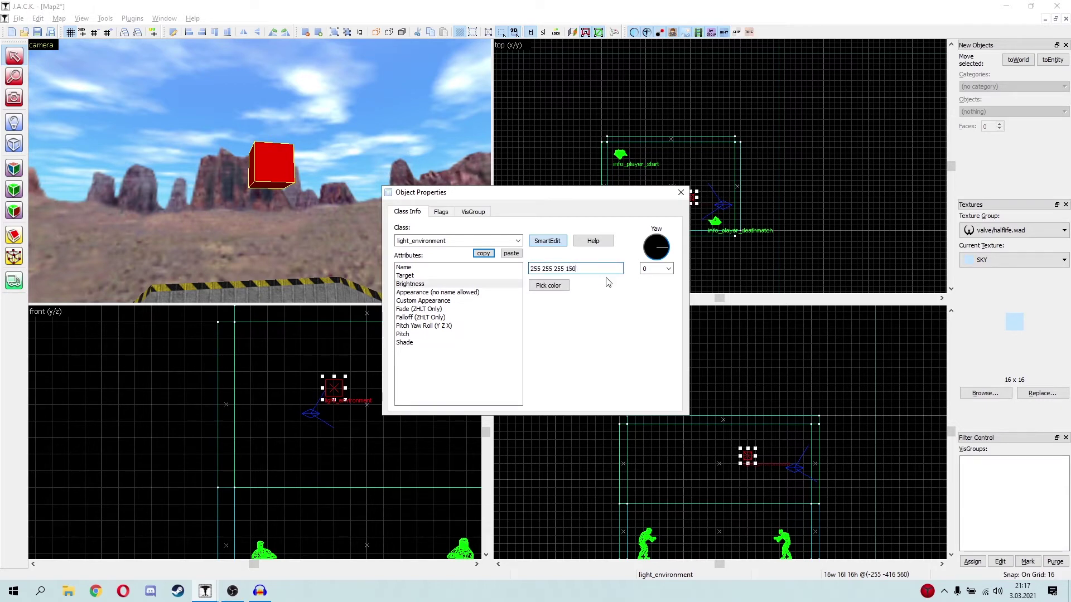
click(415, 343)
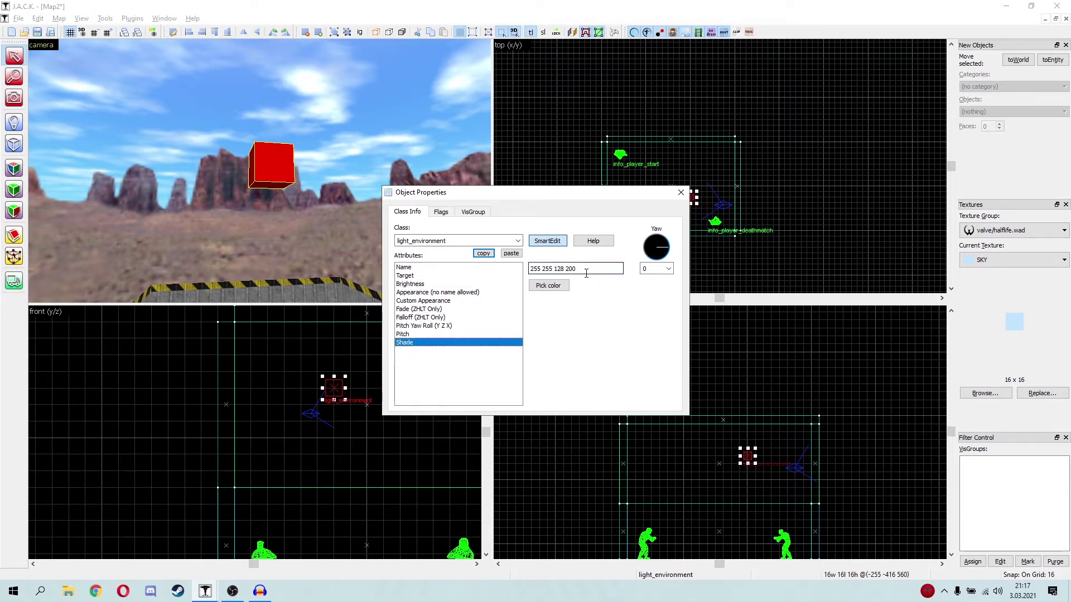
click(440, 212)
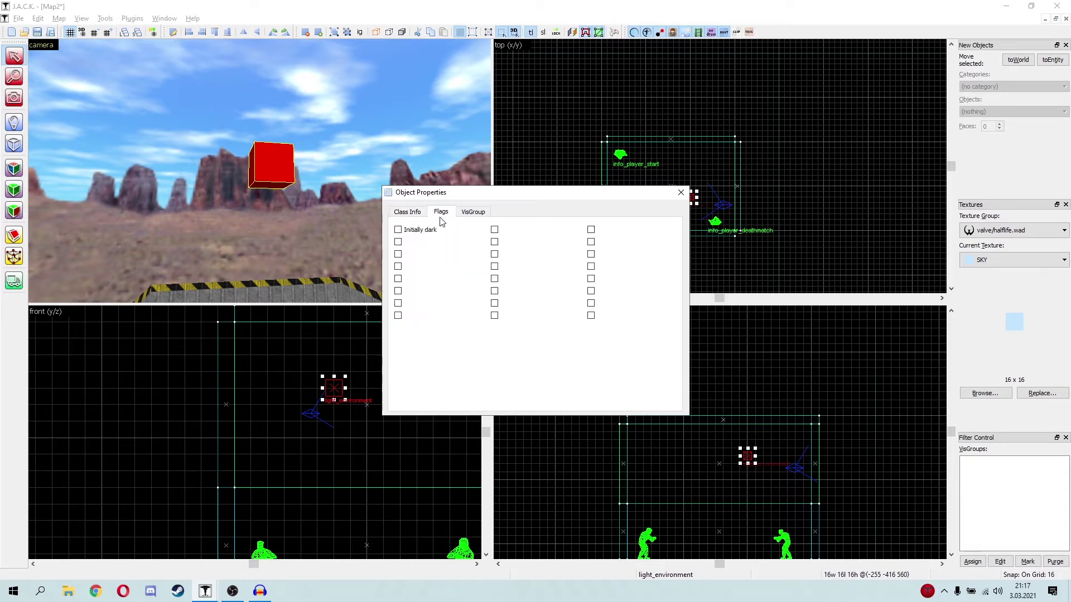
Review the light_environment's class info and flags once more, close its properties and deselect it
click(405, 216)
click(441, 212)
click(680, 193)
key(Escape)
Fly around the light_environment and through the room to examine the sky, the walls and both player spawns
key(z)
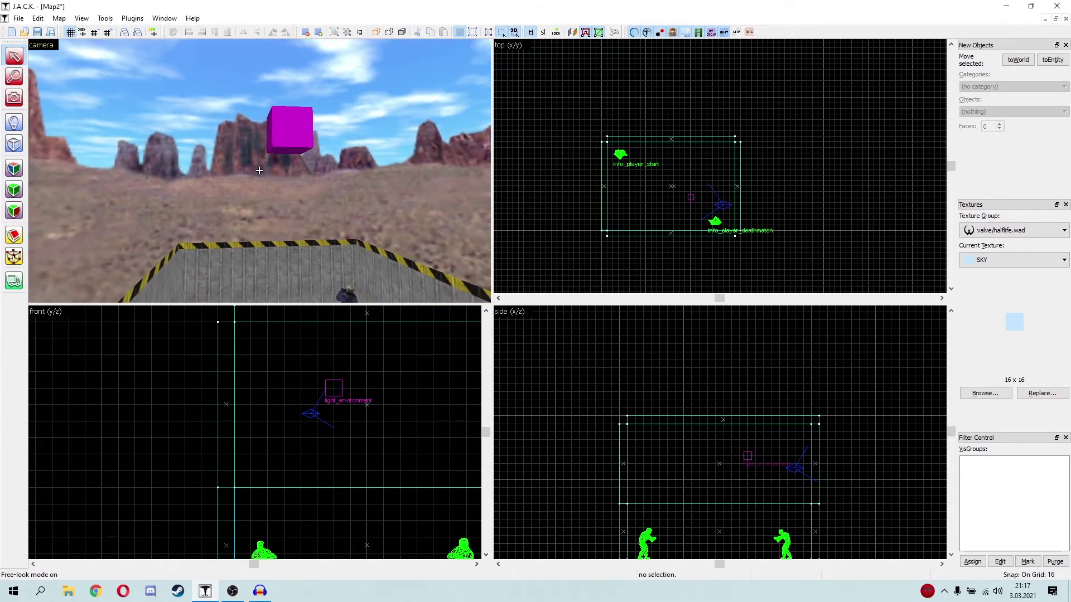
key(w)
key(d)
key(s)
key(w)
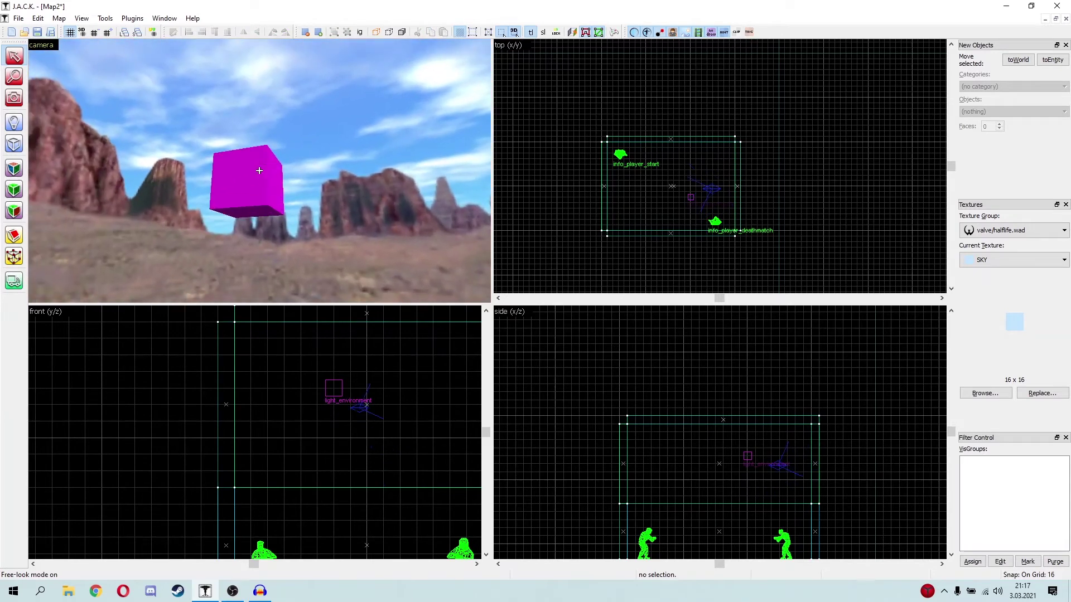
key(a)
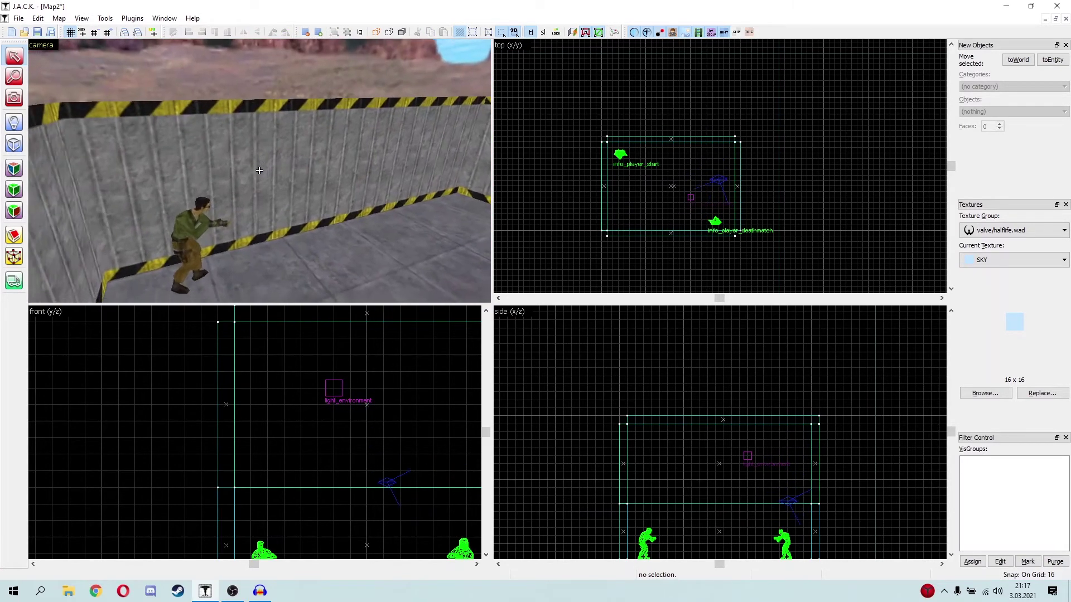
key(s)
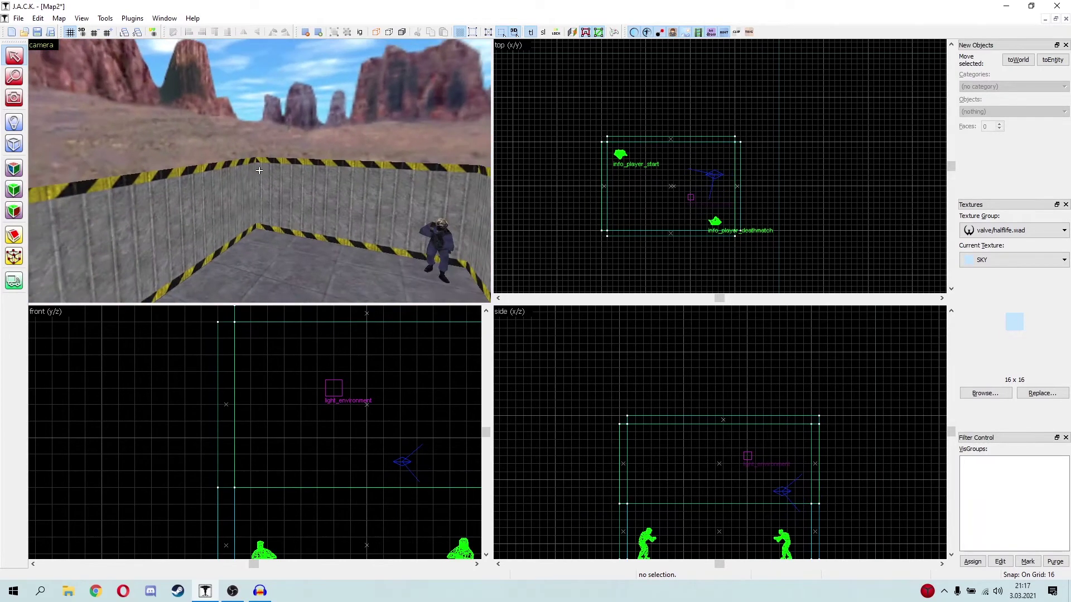
key(w)
key(d)
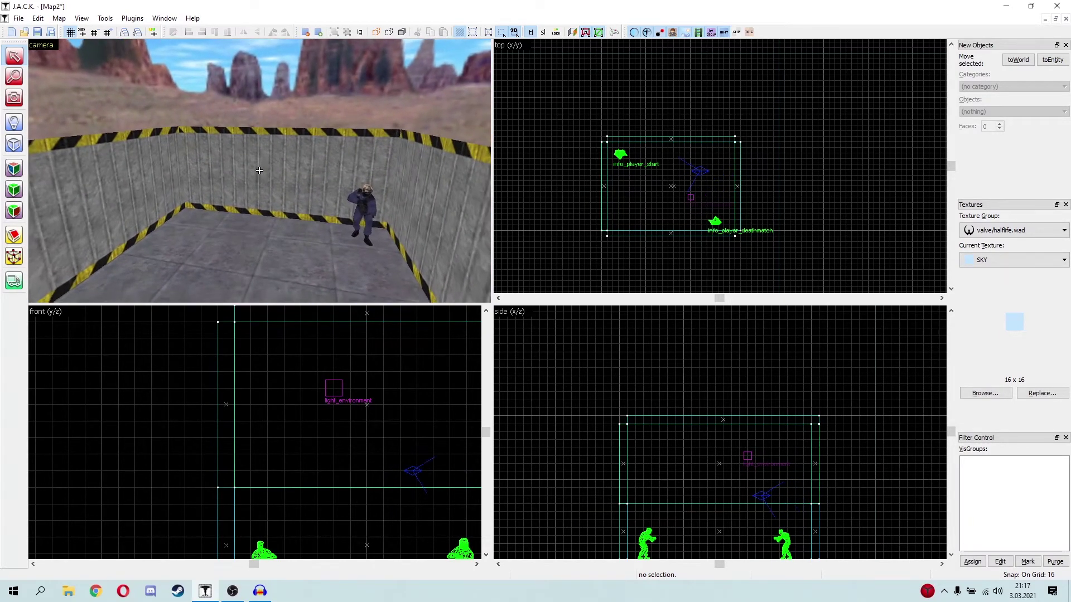
key(w)
key(a)
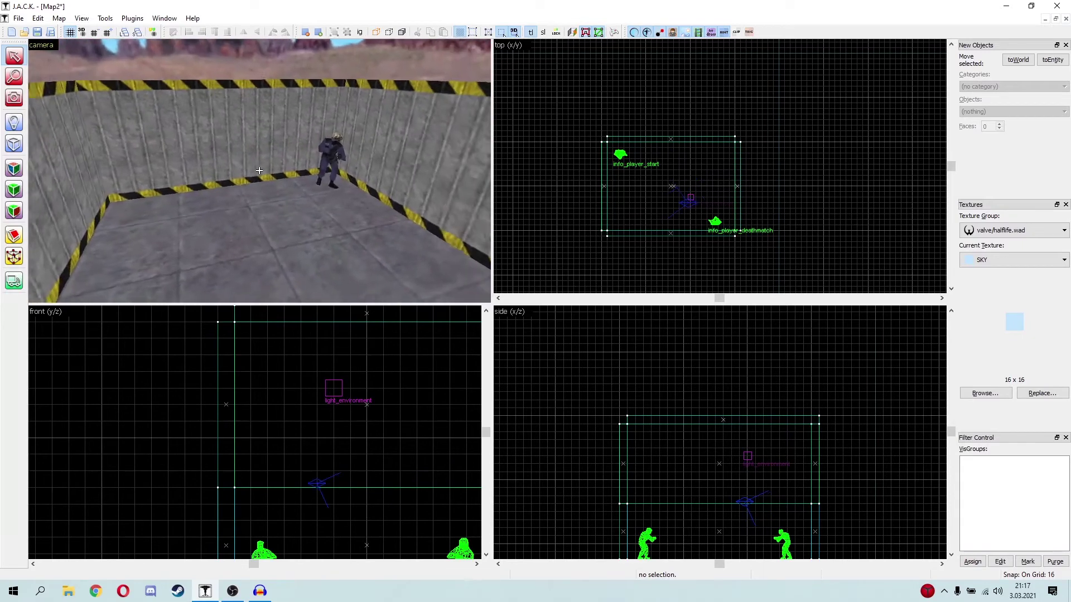
key(s)
key(w)
key(z)
key(z)
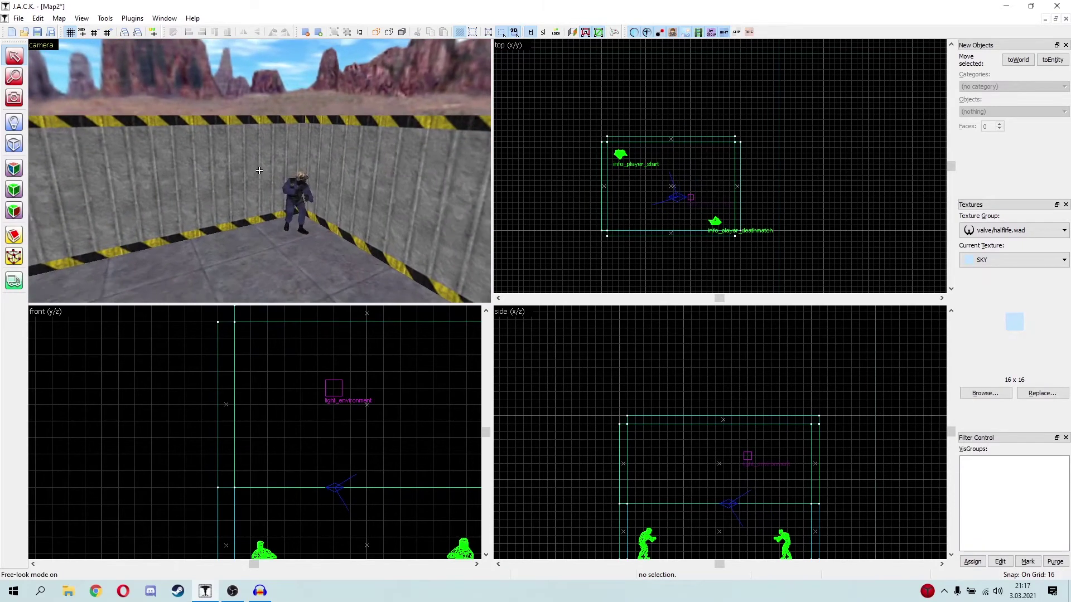
key(w)
key(s)
key(z)
key(z)
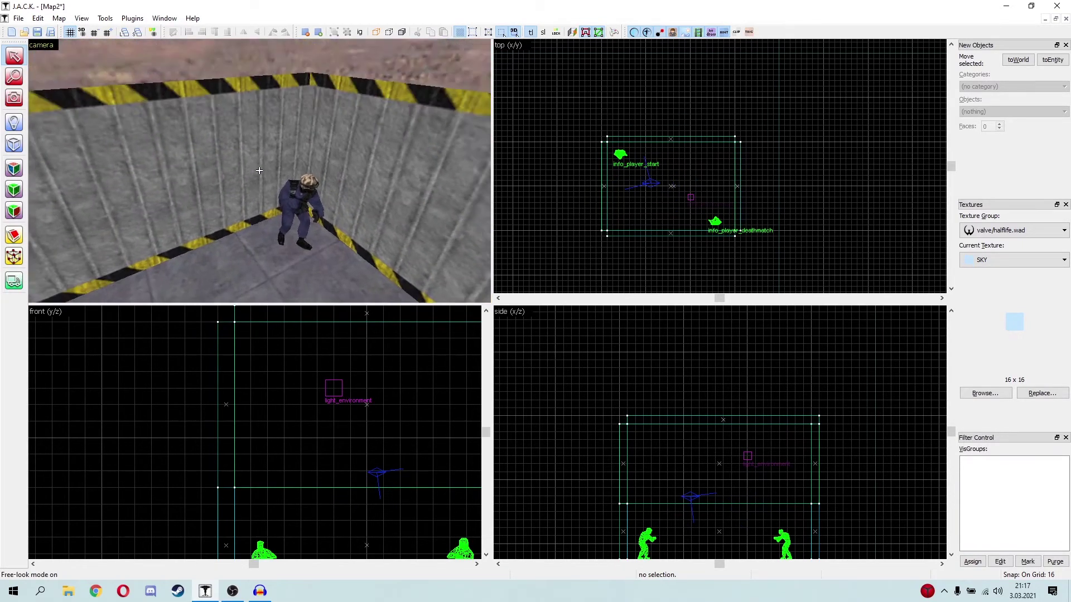
key(w)
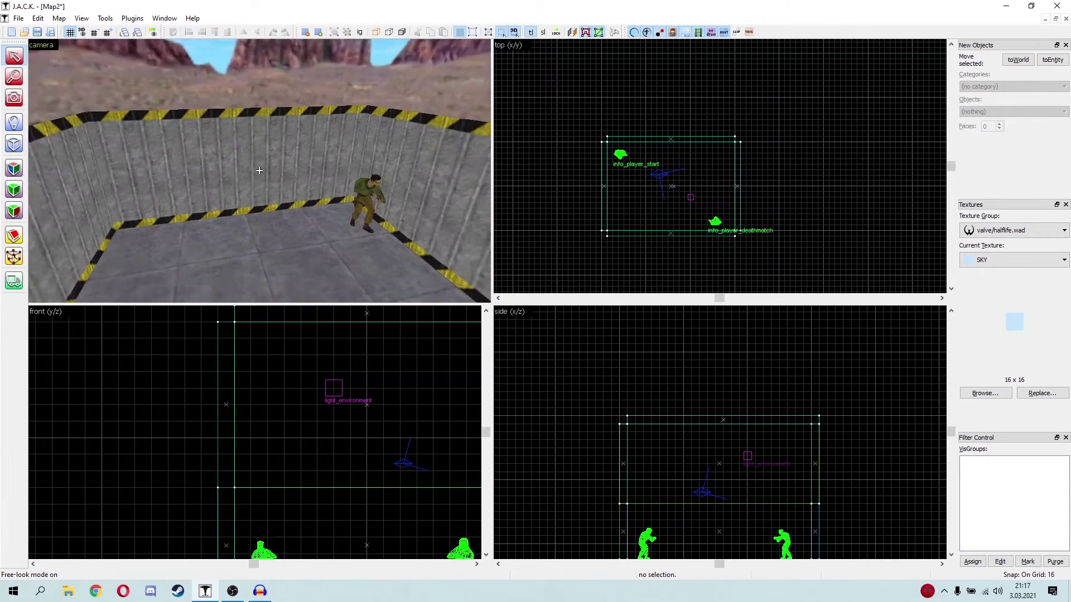
key(w)
key(z)
key(shift+e)
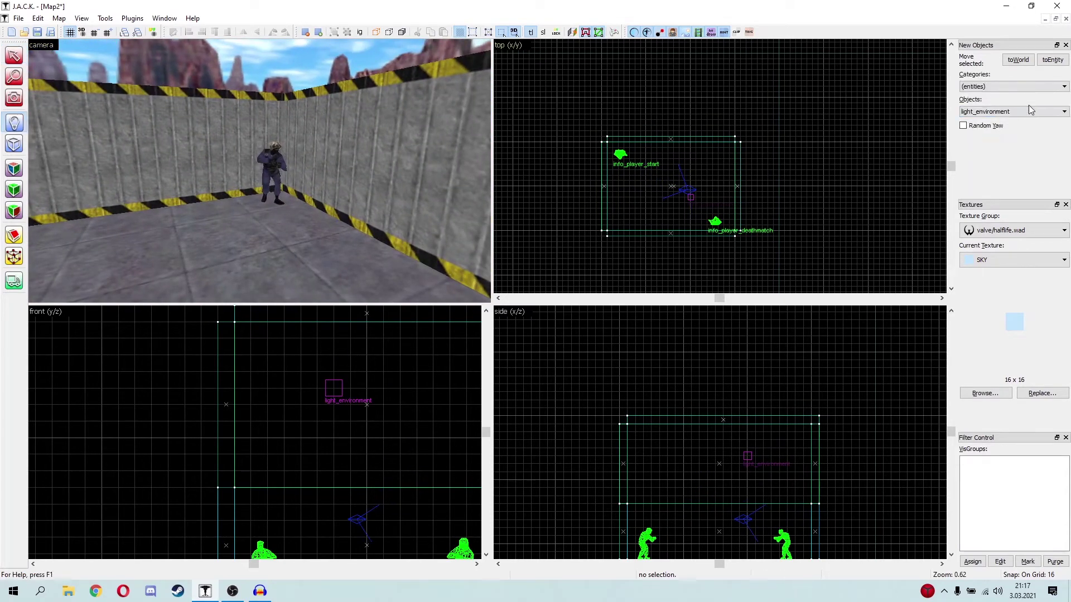
click(1030, 111)
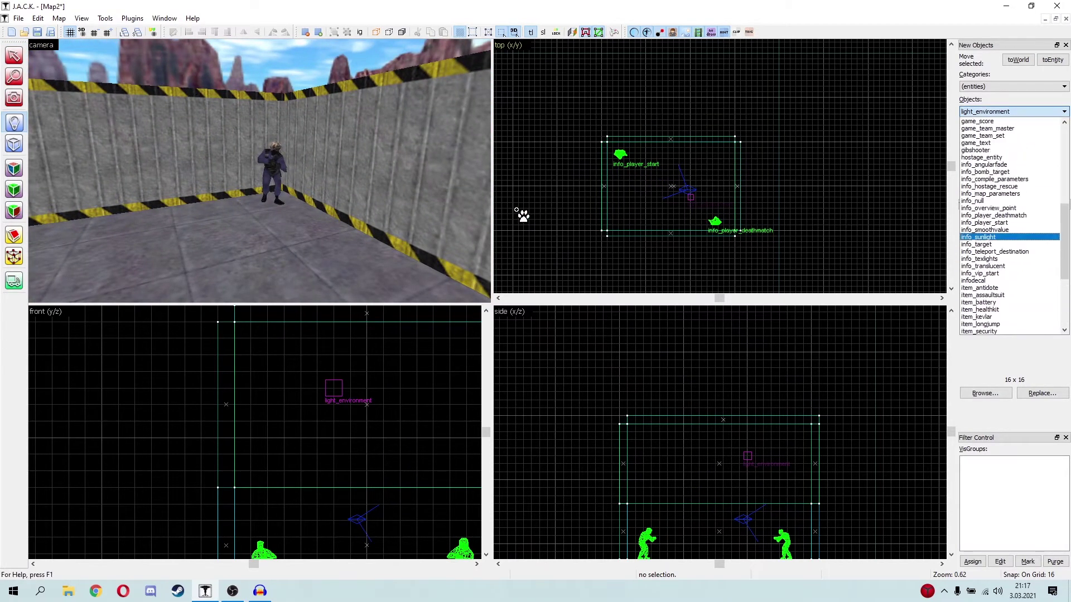
click(38, 92)
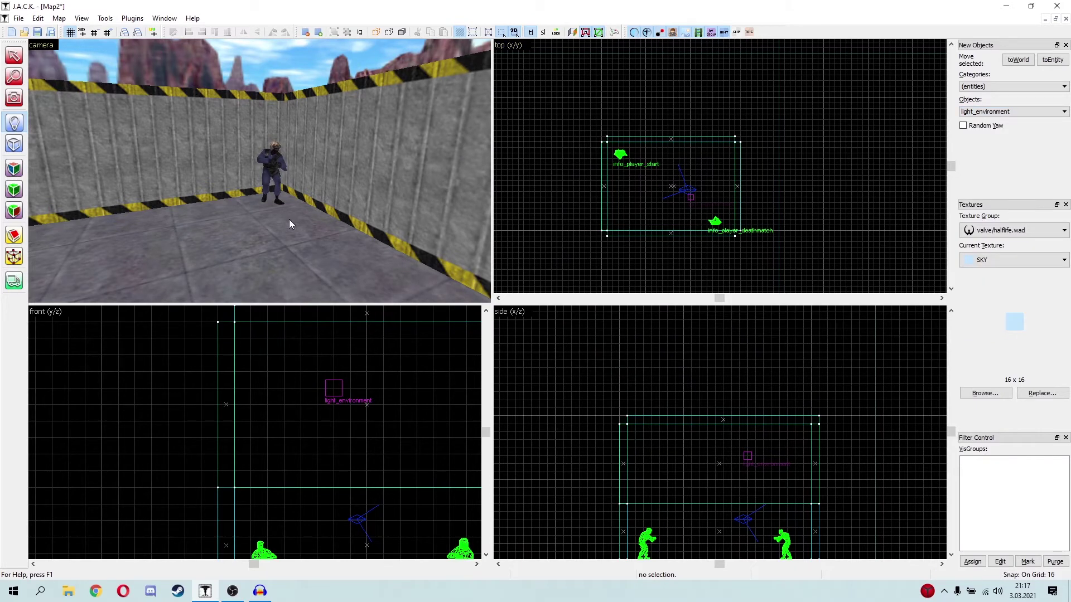
Switch to creating a block primitive and set AAATRIGGER from valve/halflife.wad as the current texture, filtering the textures by "aat"
key(z)
click(21, 147)
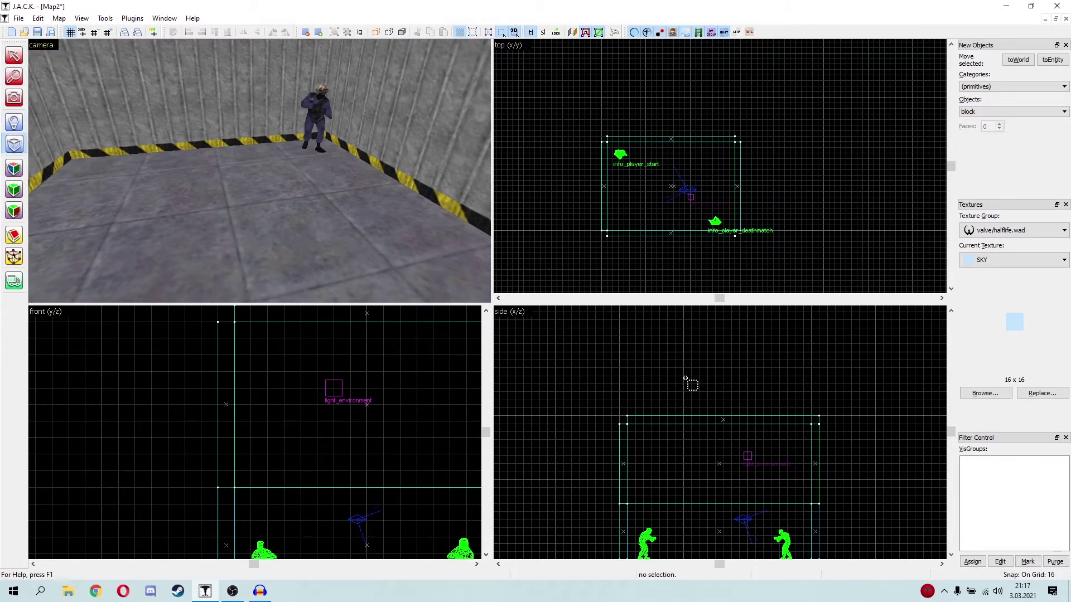
click(986, 394)
text(aat)
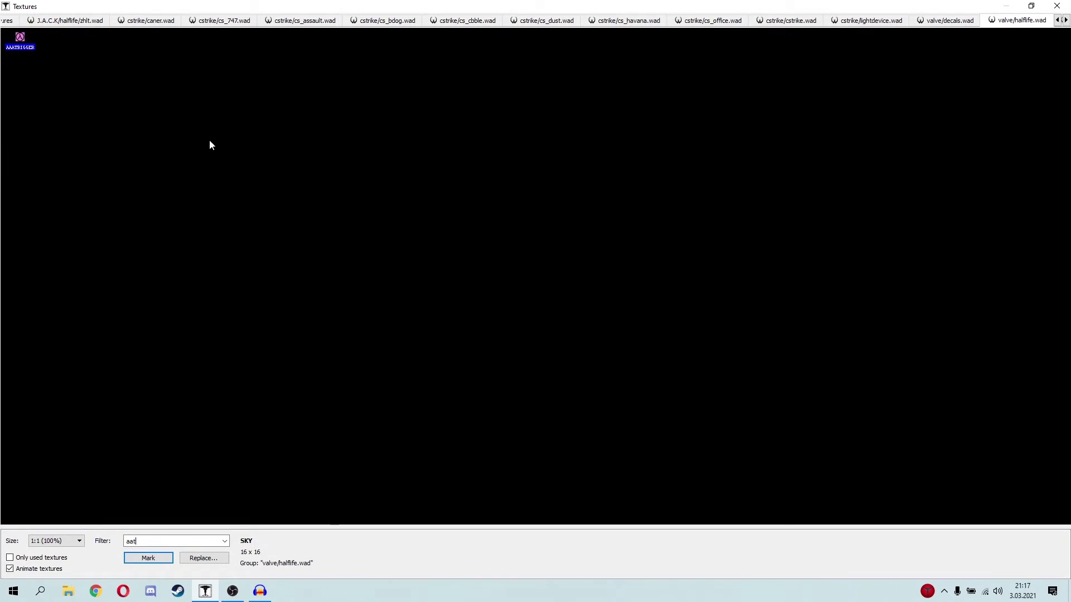
double_click(21, 40)
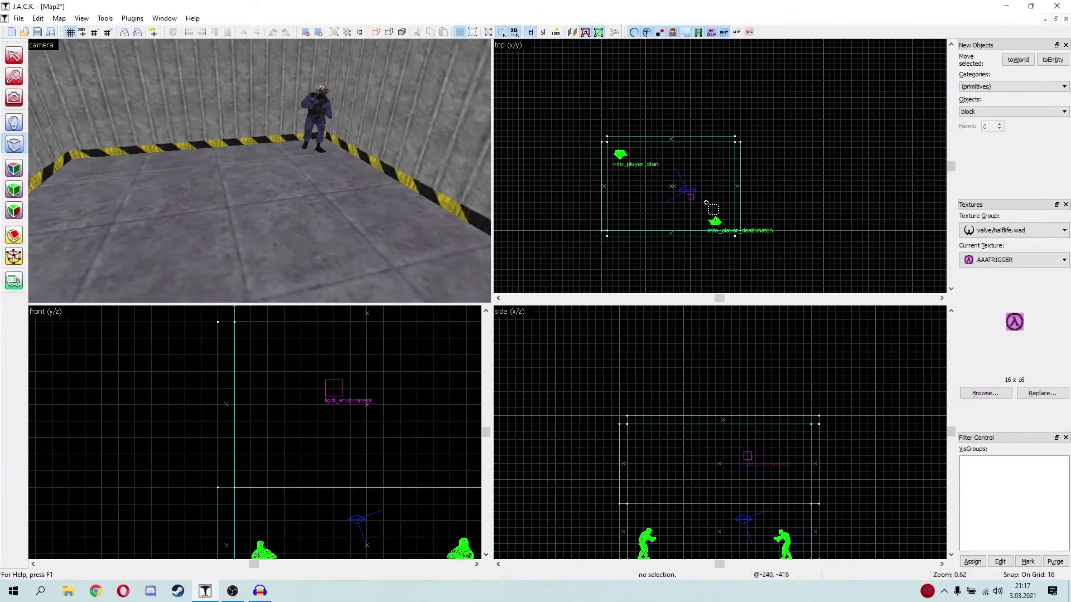
Outline a 128 x 128 block around info_player_start in the top view, flush with the room's corner
scroll(706, 203, up, 6)
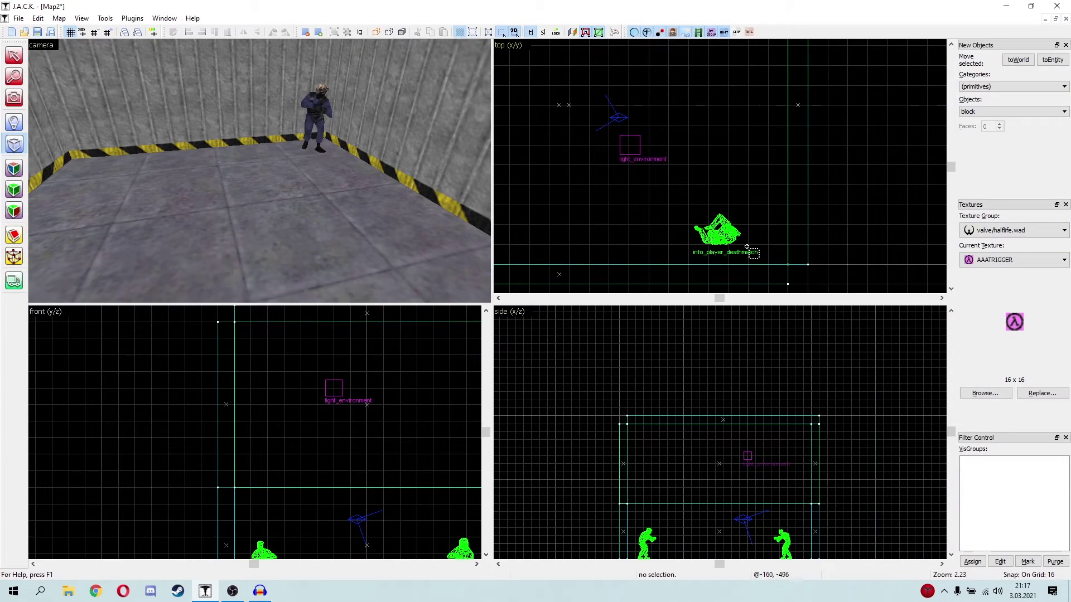
scroll(742, 245, down, 5)
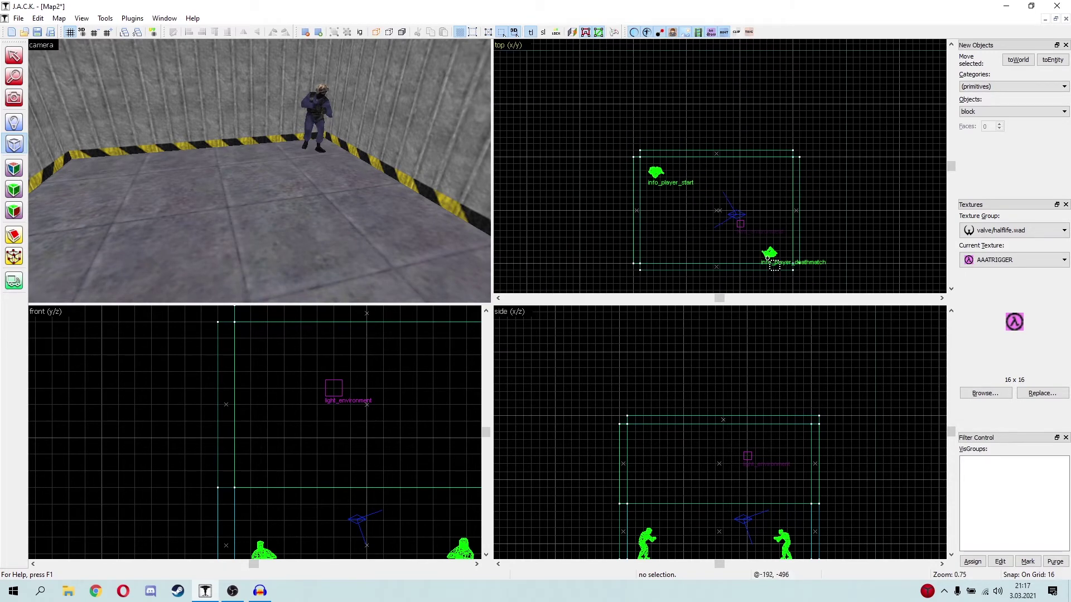
scroll(767, 259, up, 3)
middle_drag(687, 203, 720, 166)
scroll(721, 169, down, 3)
middle_drag(730, 218, 720, 166)
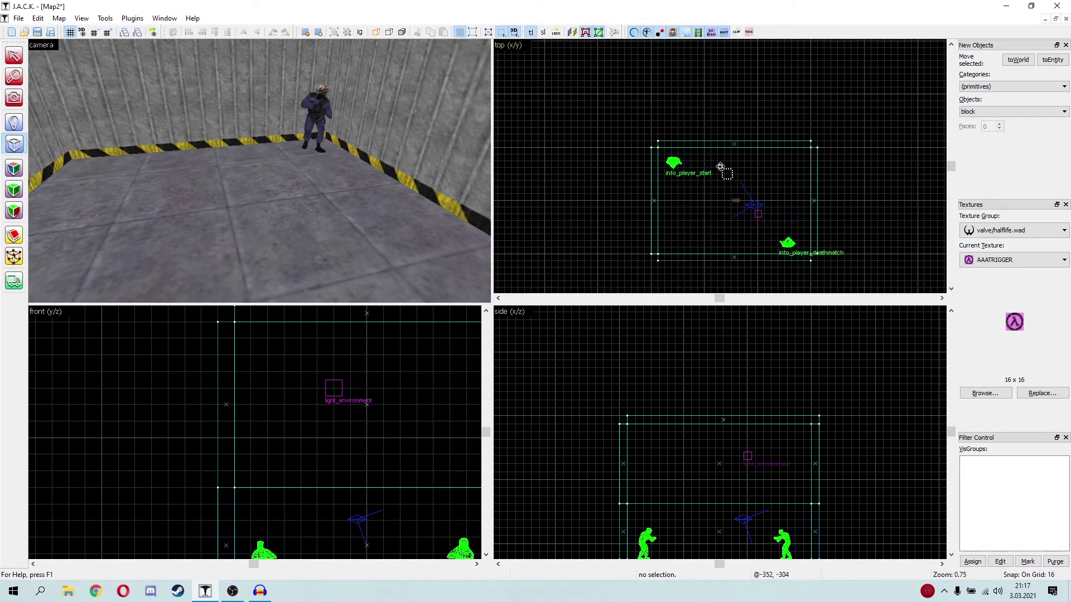
scroll(675, 160, up, 7)
drag(657, 168, 774, 251)
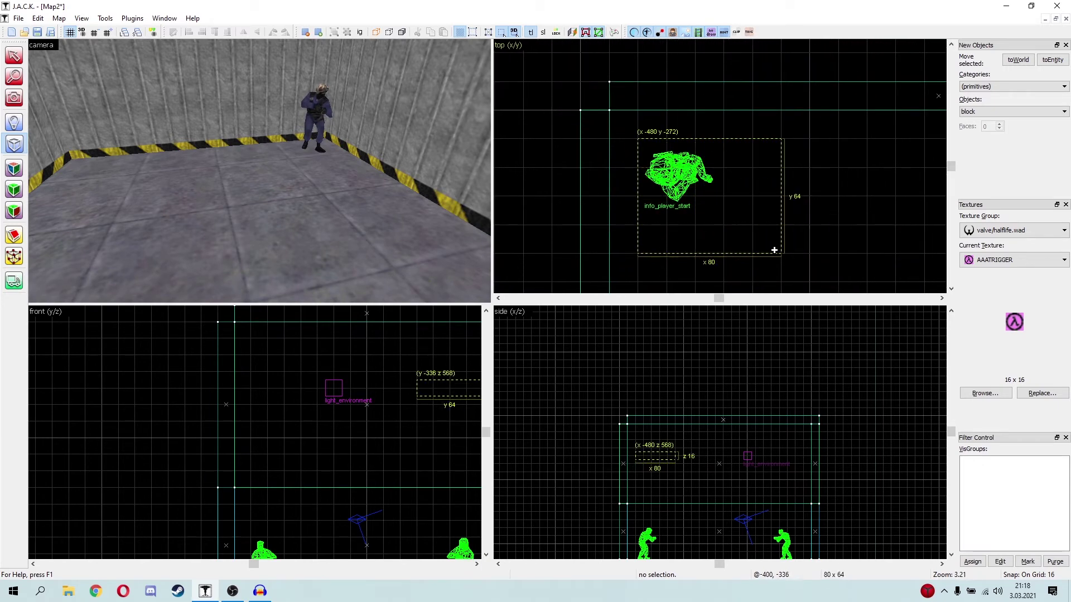
scroll(729, 214, down, 4)
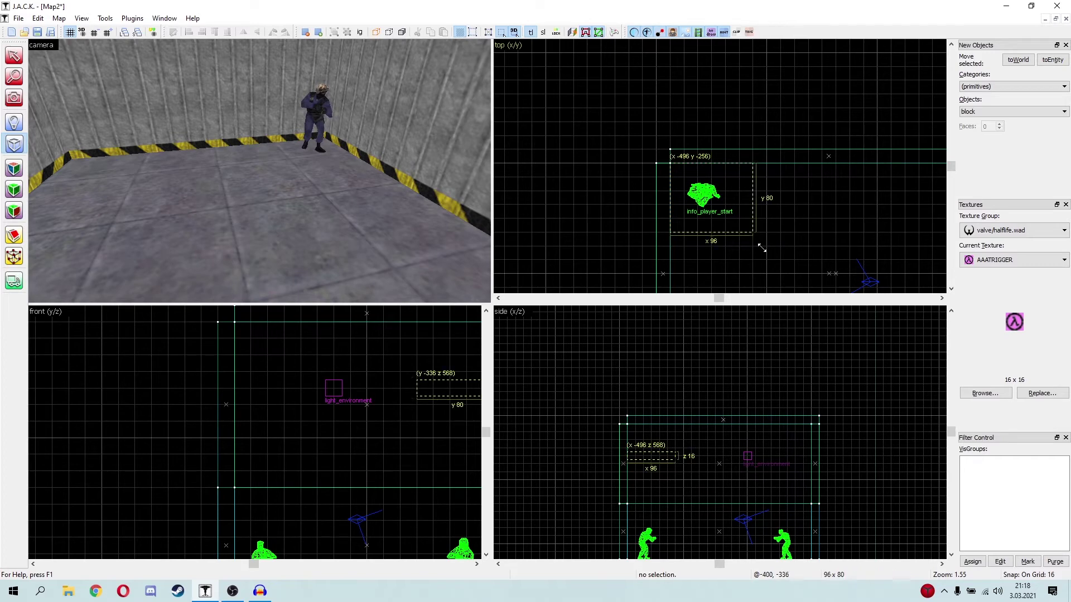
drag(762, 247, 769, 273)
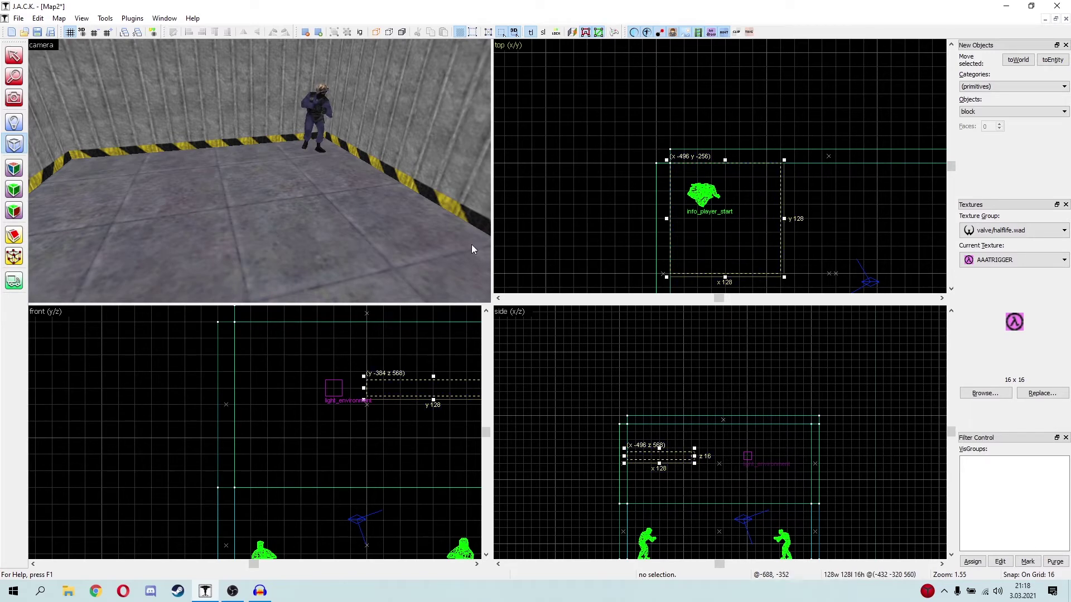
Lower the block outline in the side view from the sky area to floor level at info_player_start
drag(471, 248, 260, 171)
scroll(659, 453, down, 6)
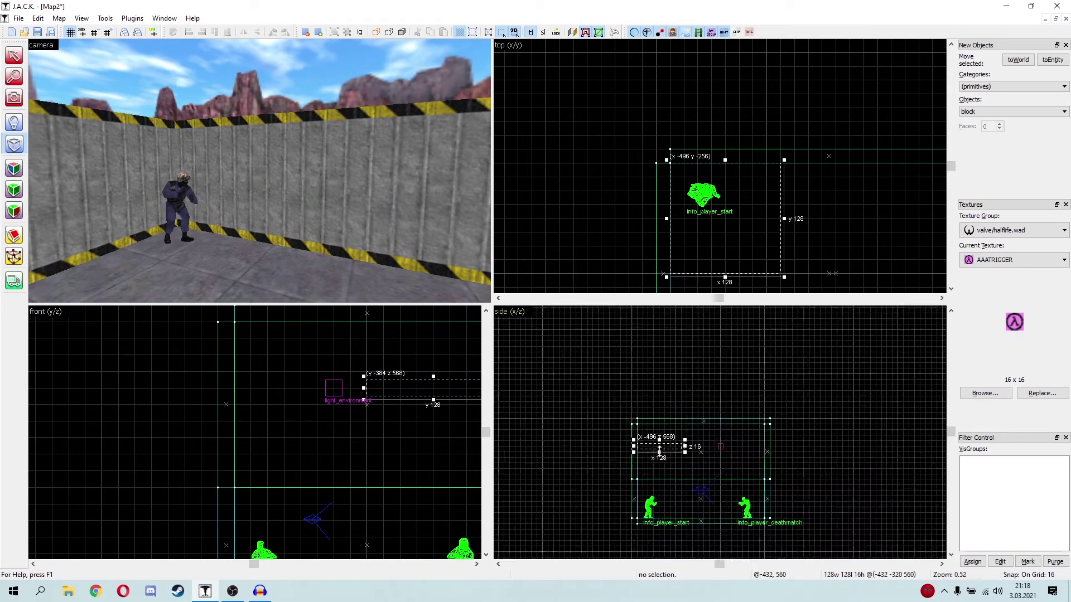
scroll(659, 453, up, 2)
drag(652, 448, 651, 528)
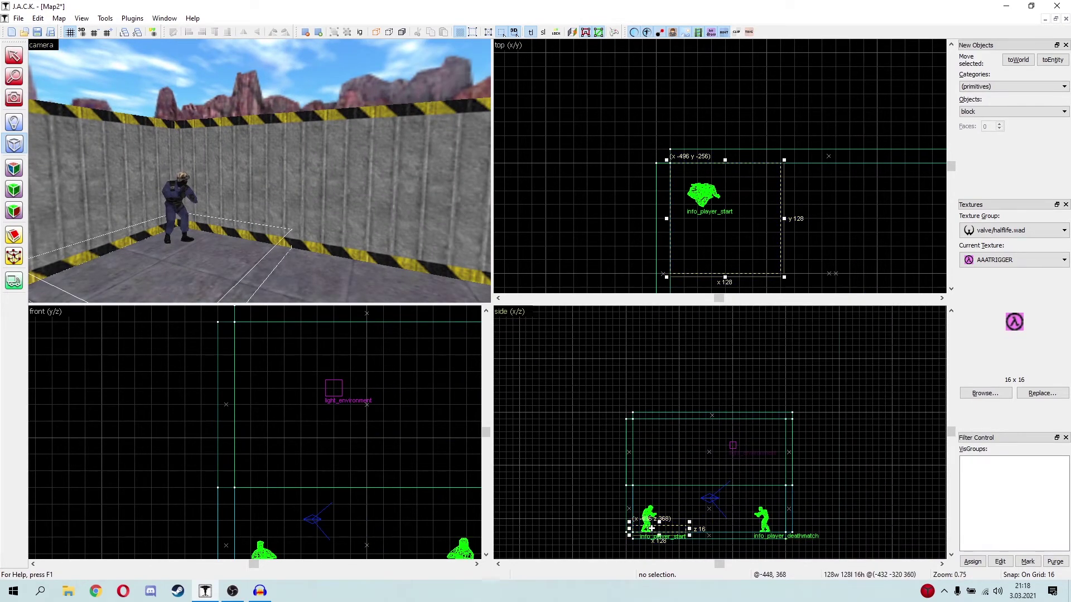
Raise the block outline's height to 80 so it encloses info_player_start, and create the AAATRIGGER block
scroll(652, 528, up, 6)
scroll(697, 446, down, 3)
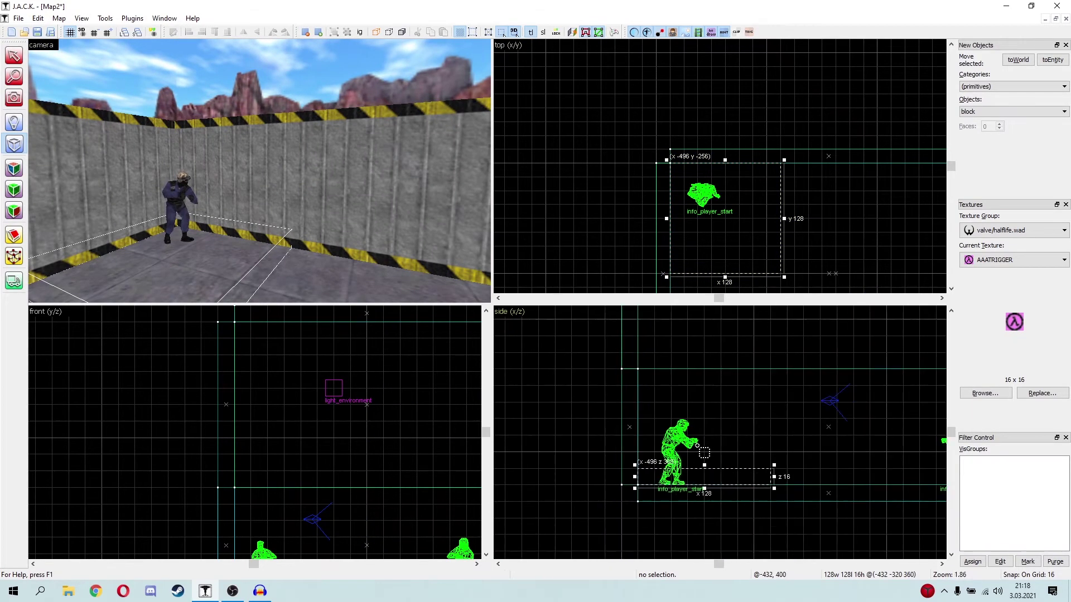
drag(705, 464, 713, 410)
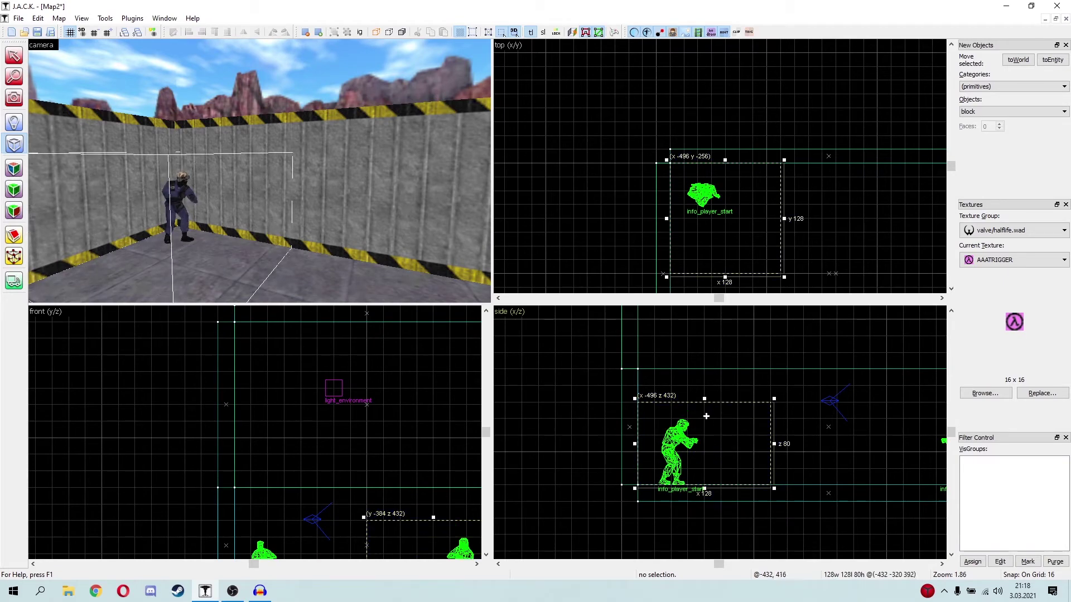
right_click(710, 420)
click(724, 431)
Examine the corner around info_player_start in the camera view, where the new trigger block stands
key(z)
key(s)
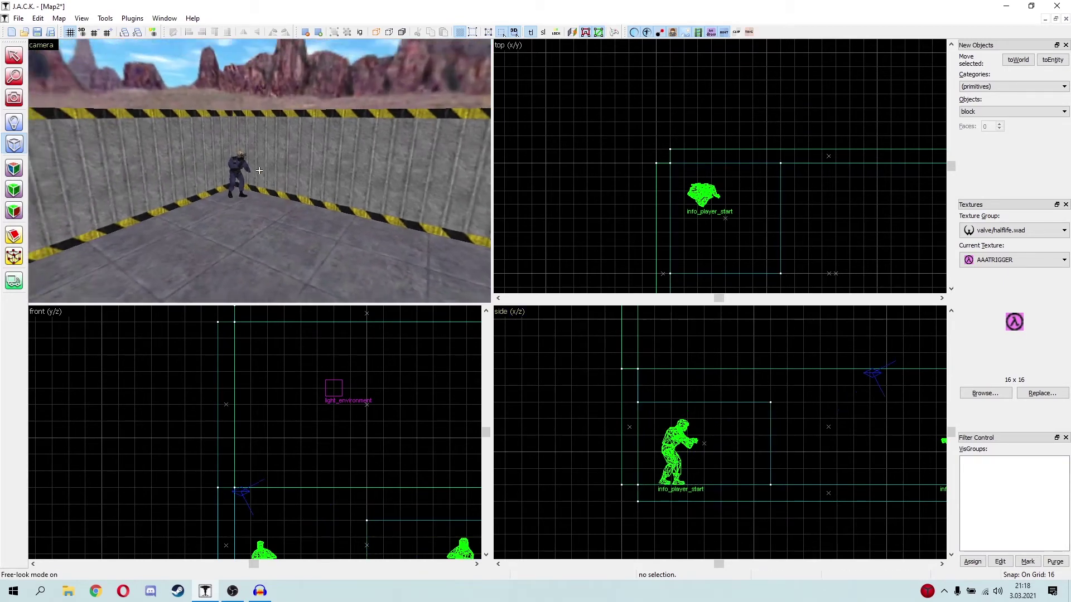
key(d)
key(z)
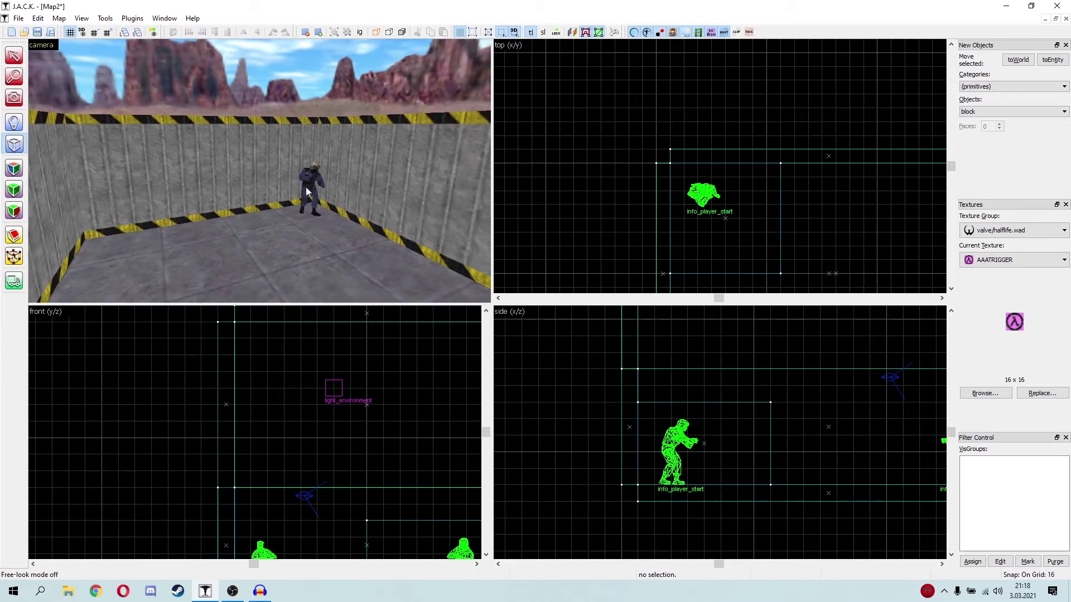
key(z)
key(w)
key(s)
key(w)
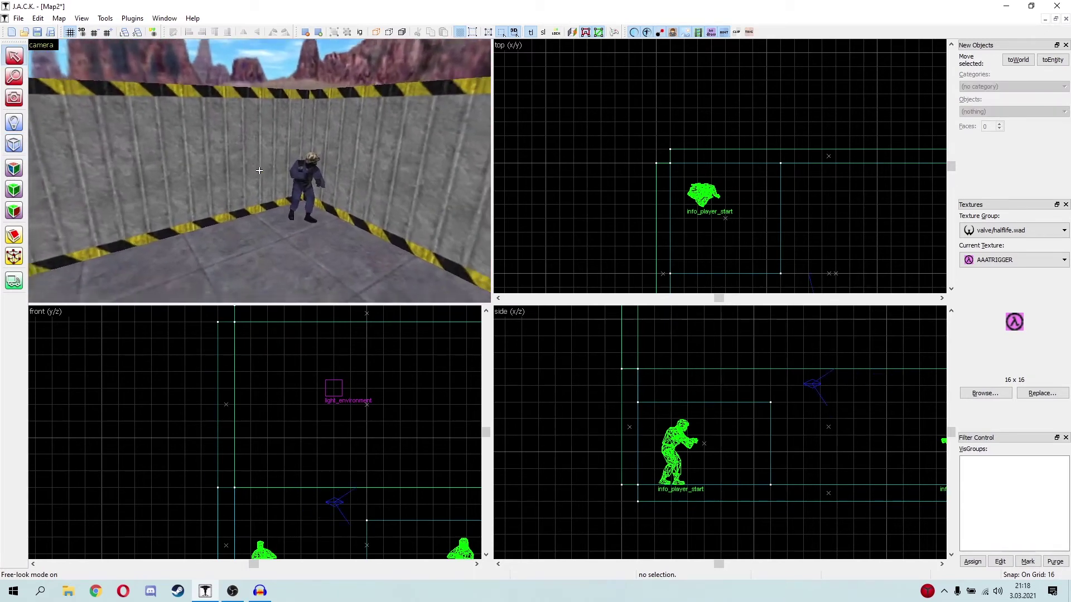
key(s)
key(z)
Toggle the 3D display of TRIGGER faces off and on, leaving the trigger faces shown
click(749, 32)
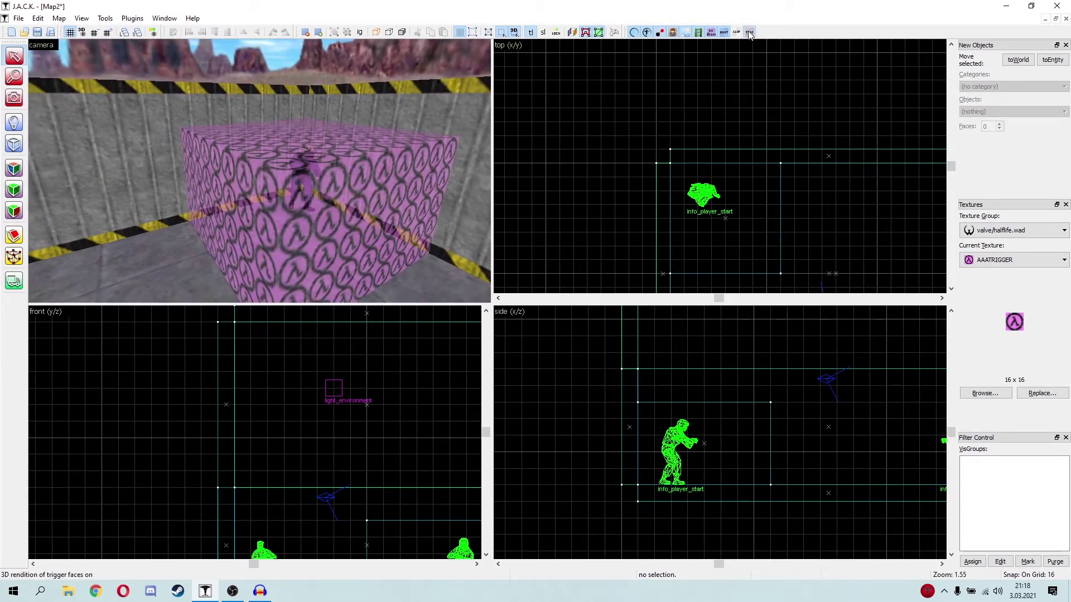
click(749, 32)
click(749, 33)
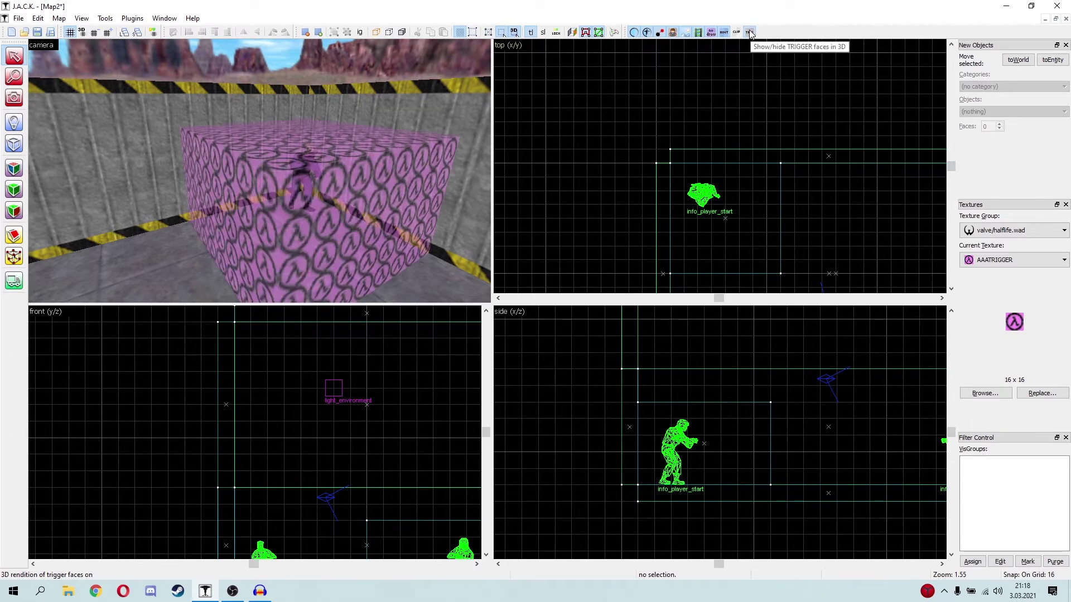
click(750, 32)
click(749, 32)
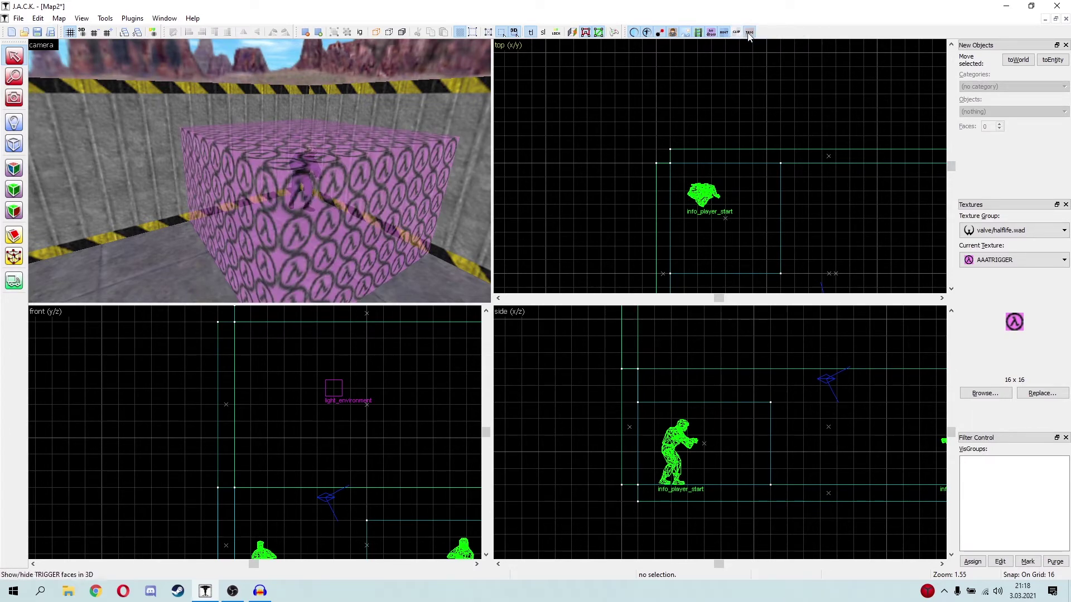
double_click(750, 34)
Select the trigger block in the camera view, inspect it from closer and clear the selection
key(z)
key(s)
key(z)
click(263, 172)
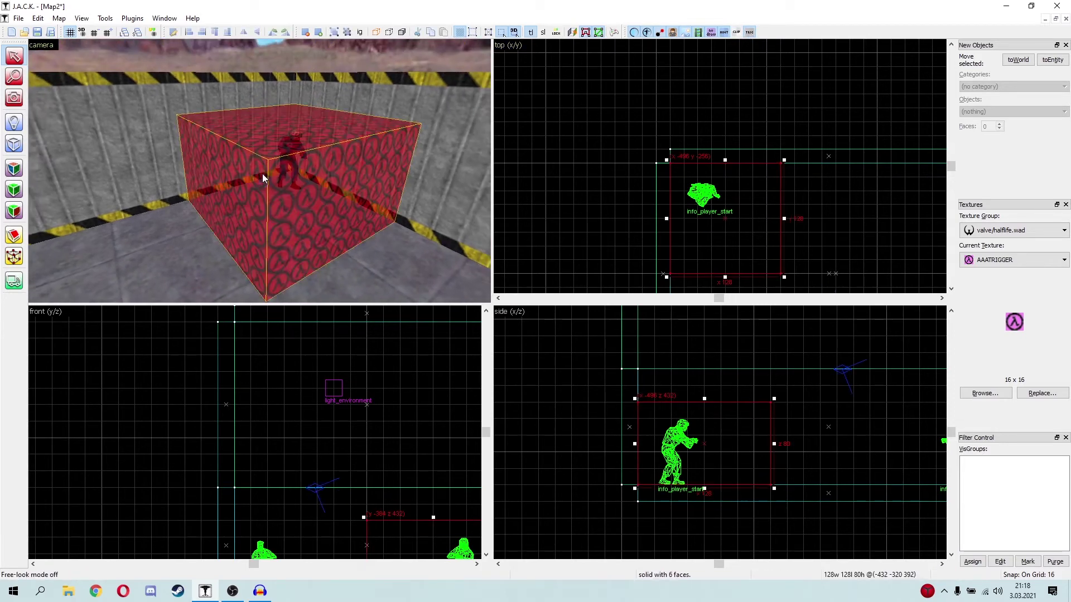
key(z)
key(w)
key(d)
key(z)
key(Escape)
Fly into the trigger block beside info_player_start and back out to examine its extent
key(z)
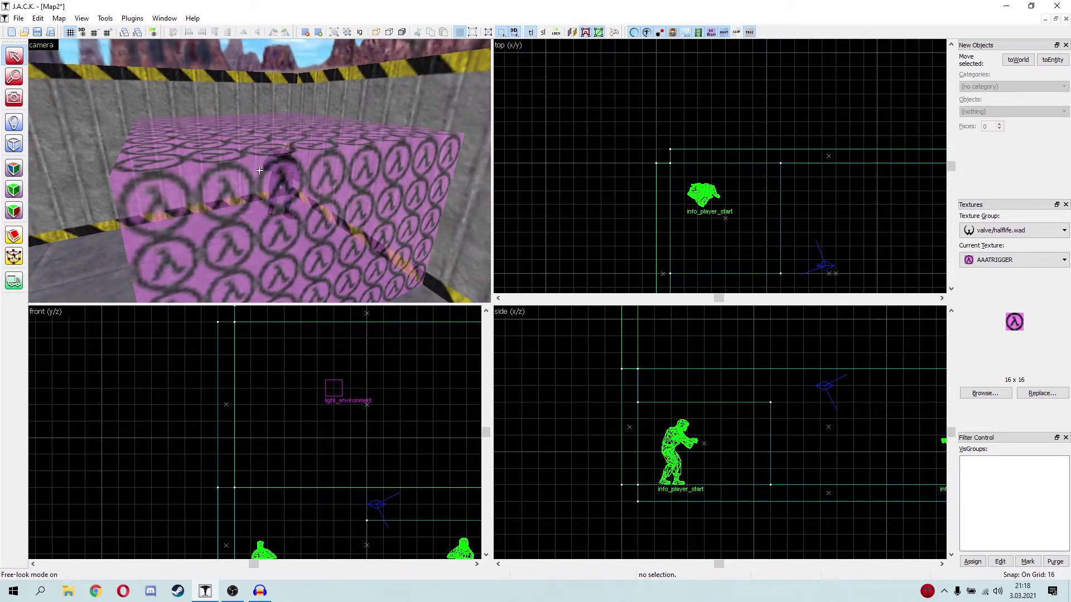
key(w)
key(w)
key(s)
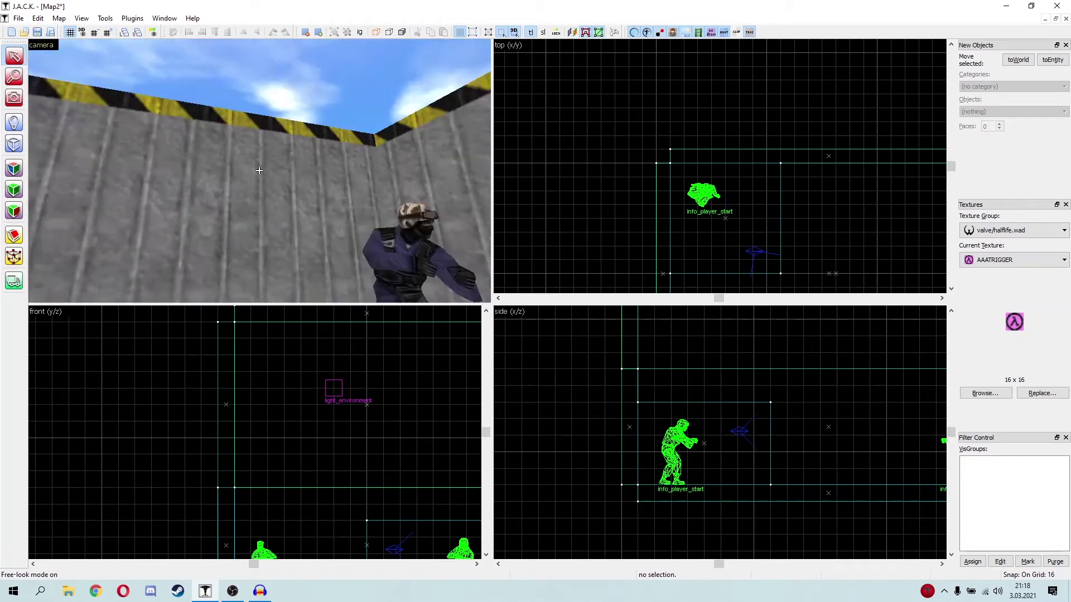
key(a)
key(s)
key(z)
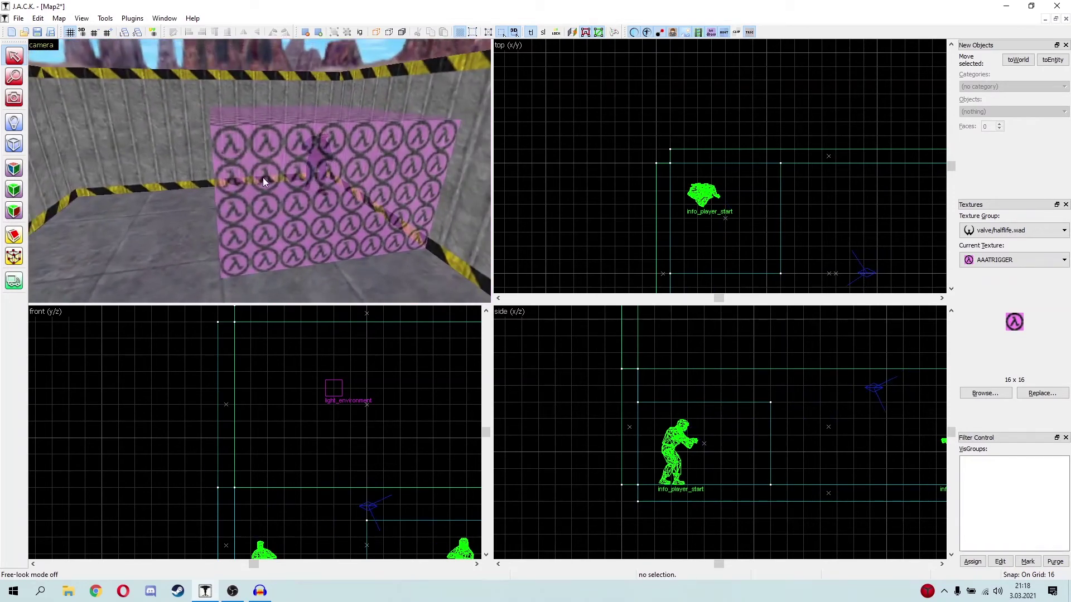
Tie the trigger block around info_player_start to func_wall and move it back to the world
click(264, 161)
right_click(264, 161)
mouse_move(297, 319)
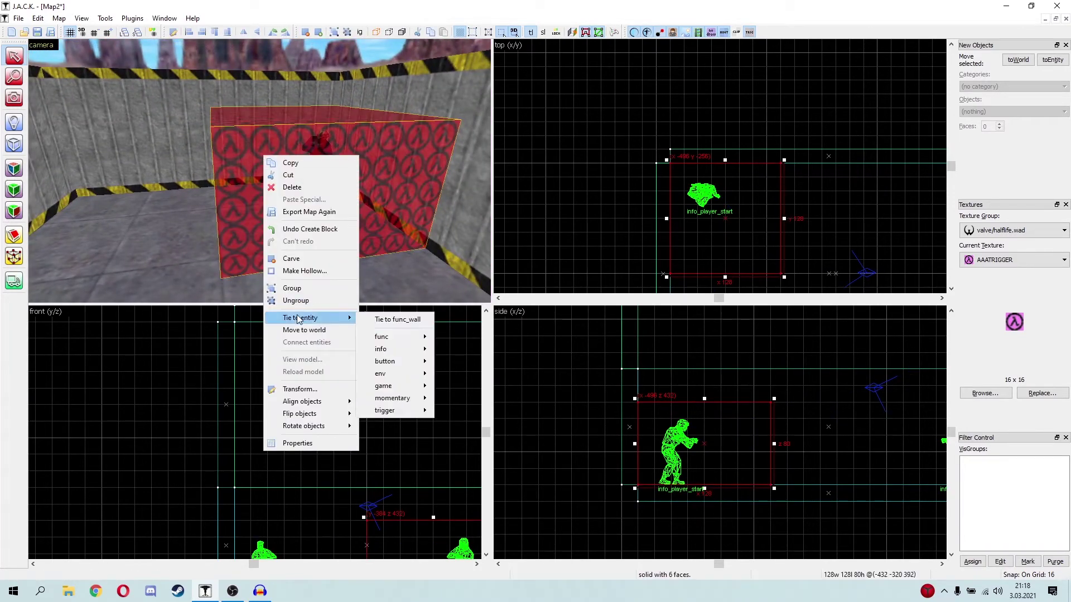
mouse_move(390, 338)
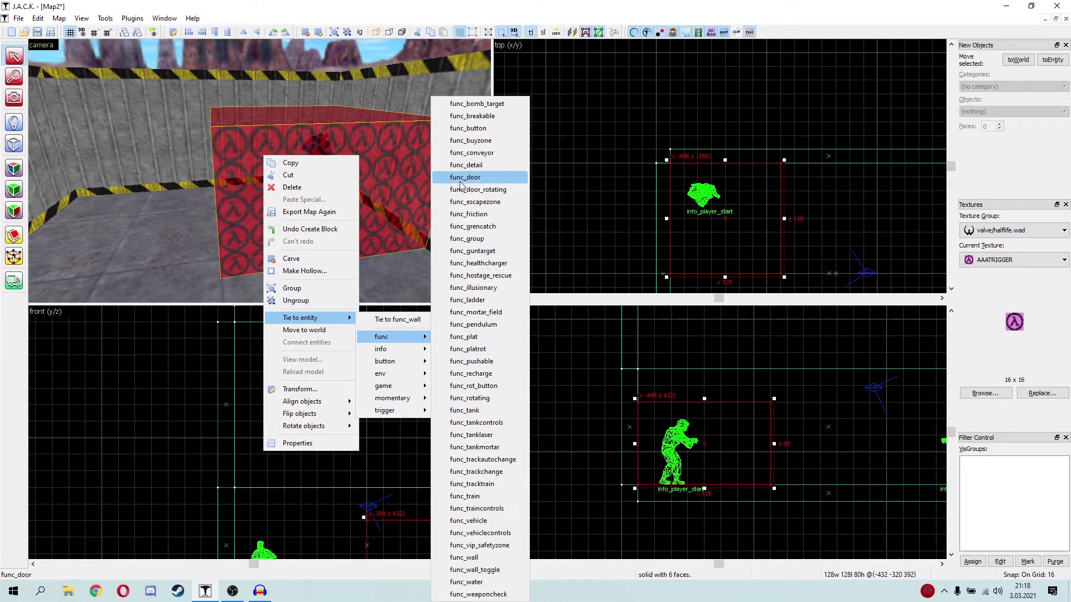
click(392, 176)
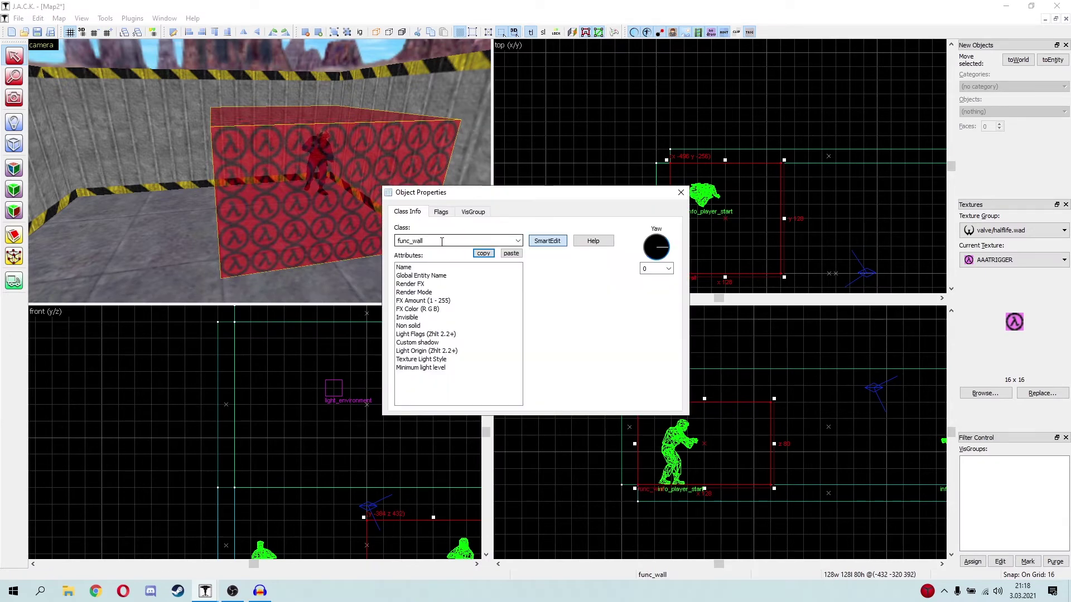
click(680, 193)
right_click(367, 189)
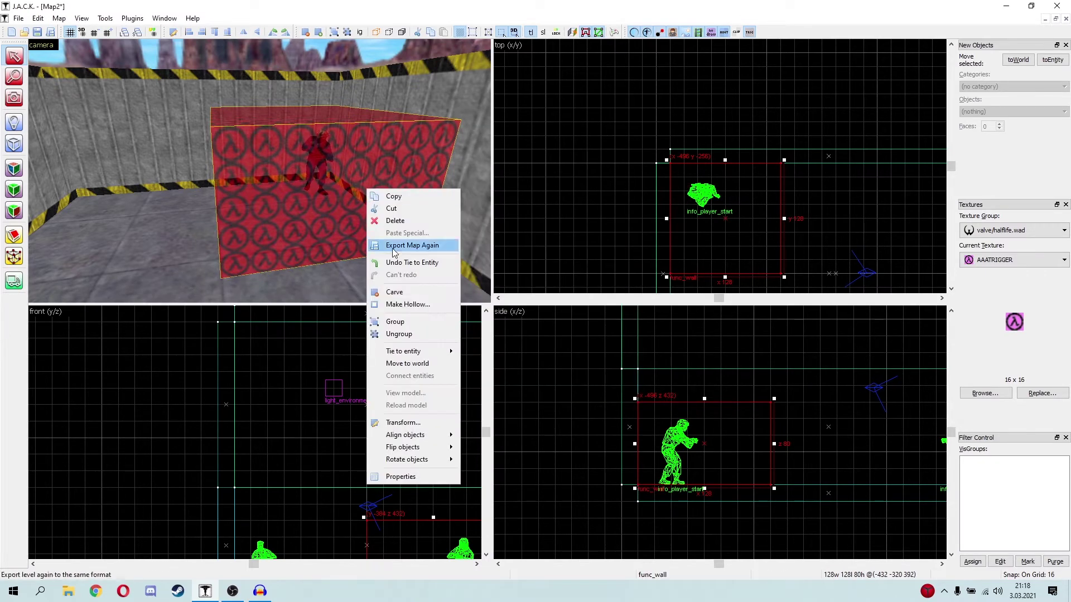
click(410, 363)
Tie the trigger block around info_player_start to a func_buyzone entity
right_click(297, 191)
mouse_move(340, 357)
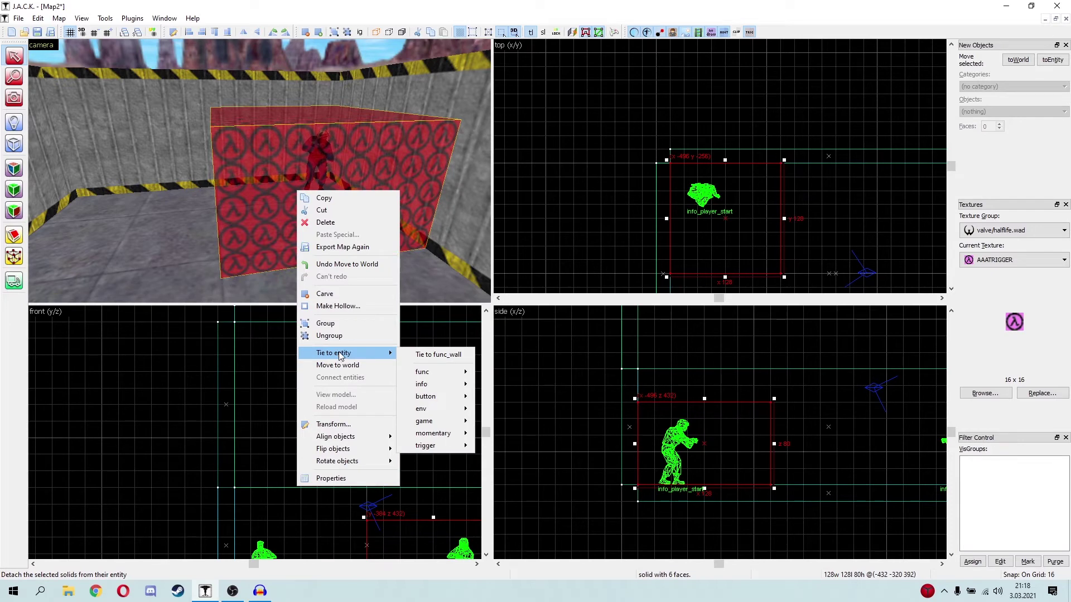
mouse_move(422, 371)
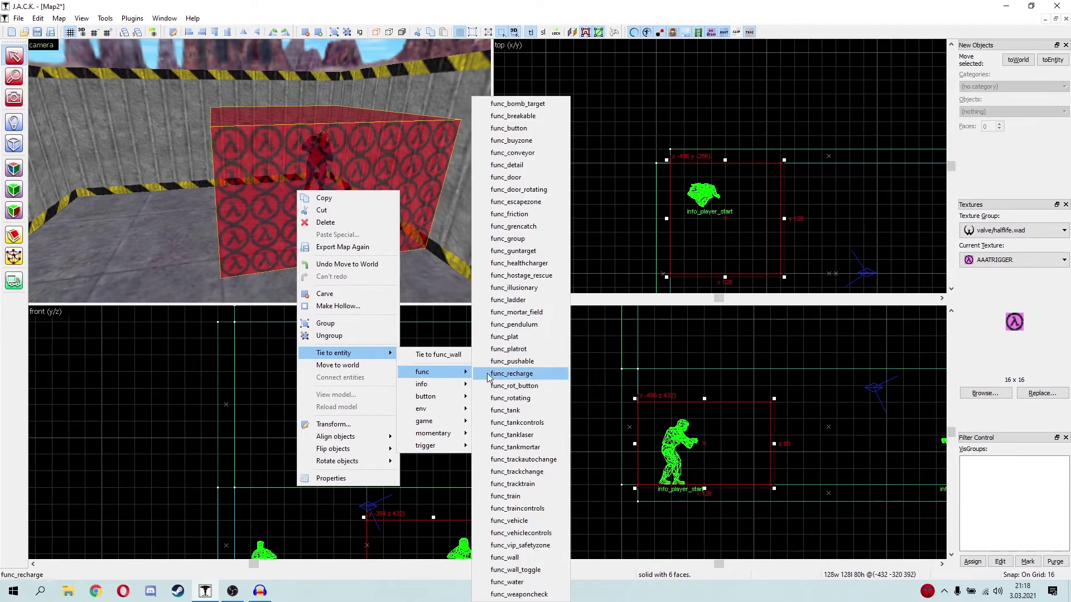
click(518, 142)
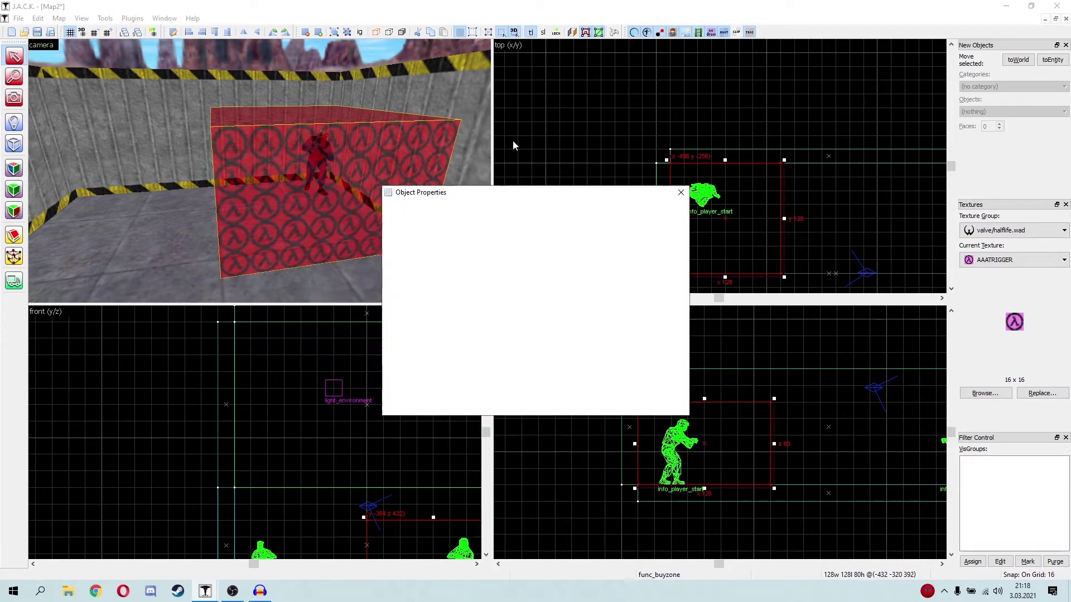
Assign the buy zone to the Counter-terrorist team and check its Invisible attribute
click(409, 268)
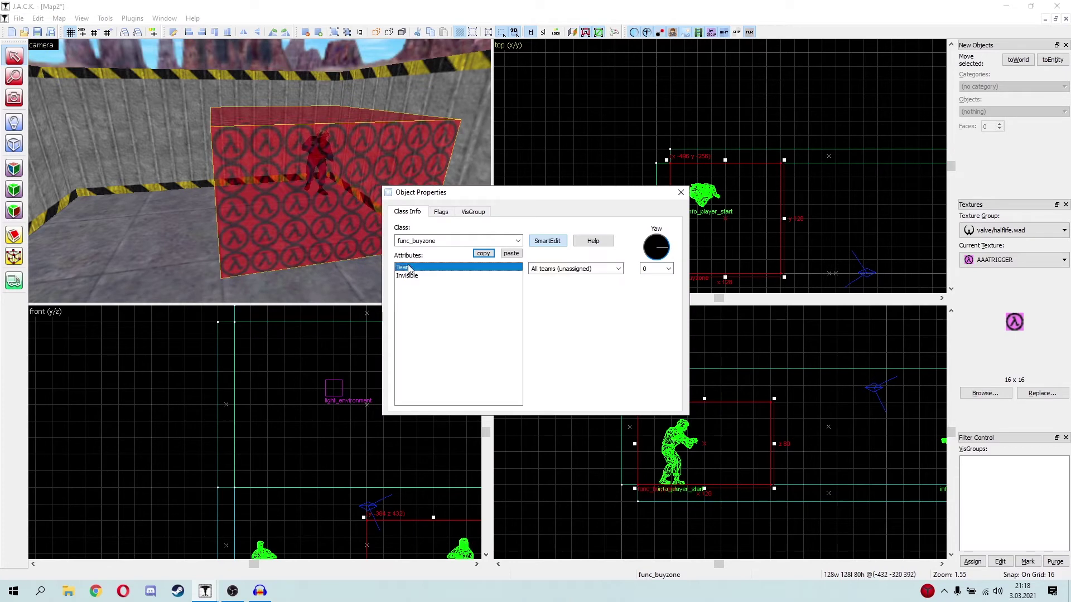
click(619, 269)
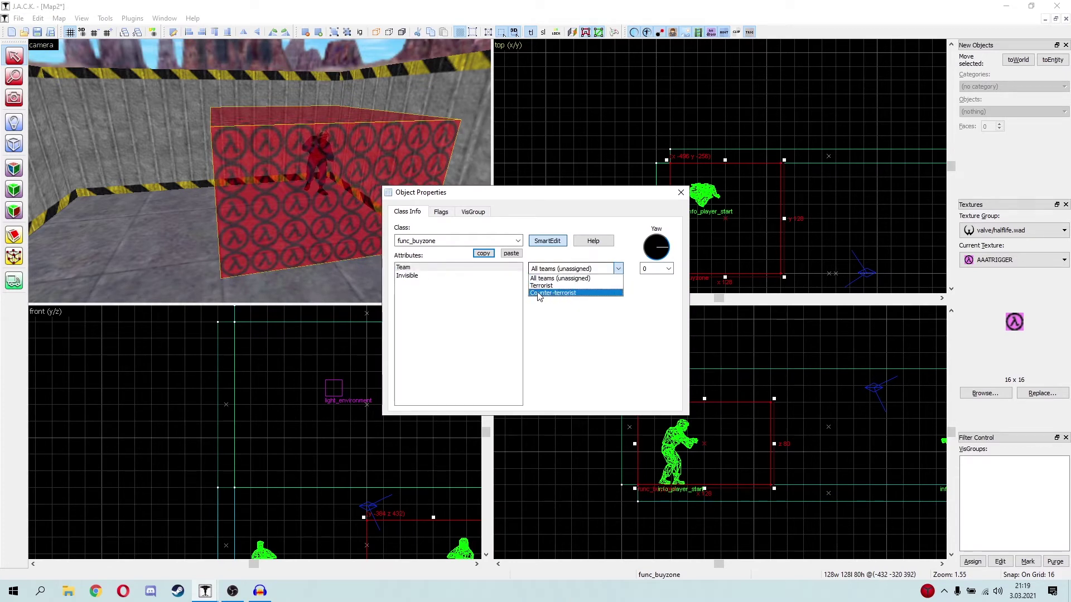
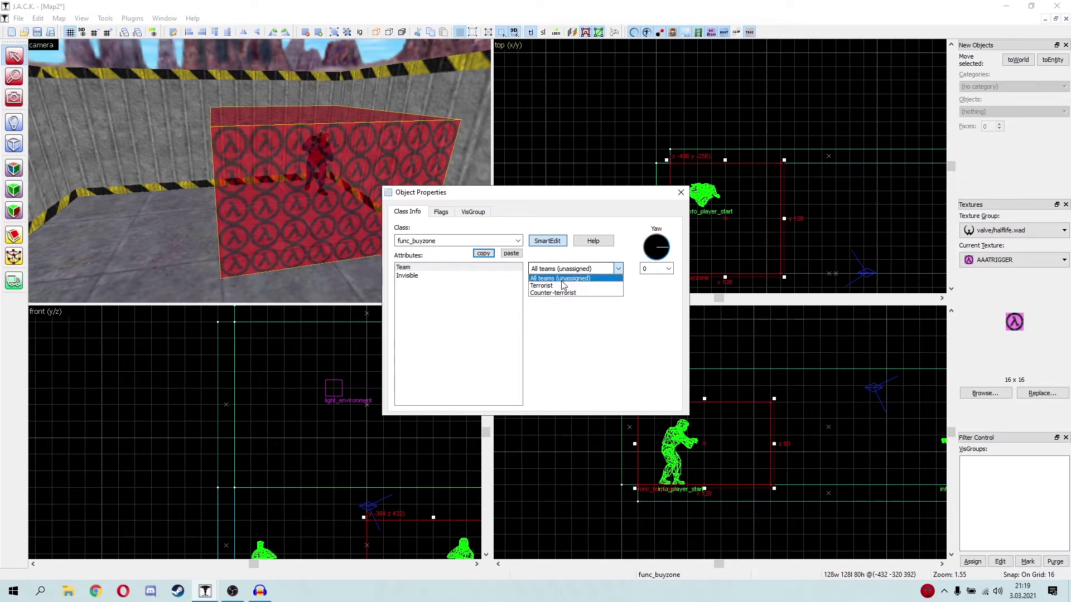
click(553, 293)
click(419, 277)
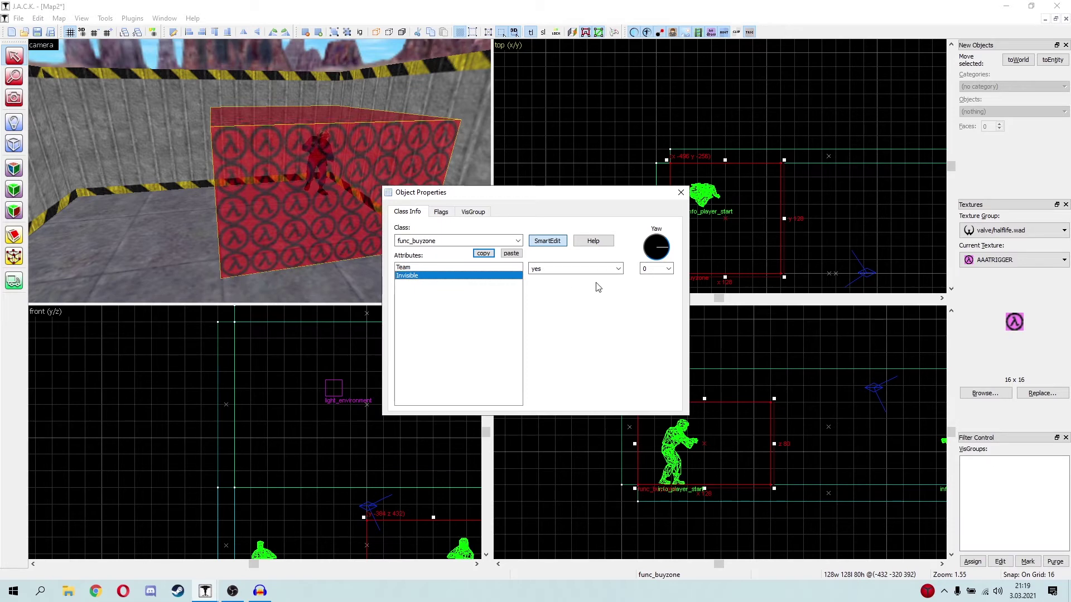
click(680, 194)
Place a copy of the buy zone around info_player_deathmatch in the opposite corner of the room
key(z)
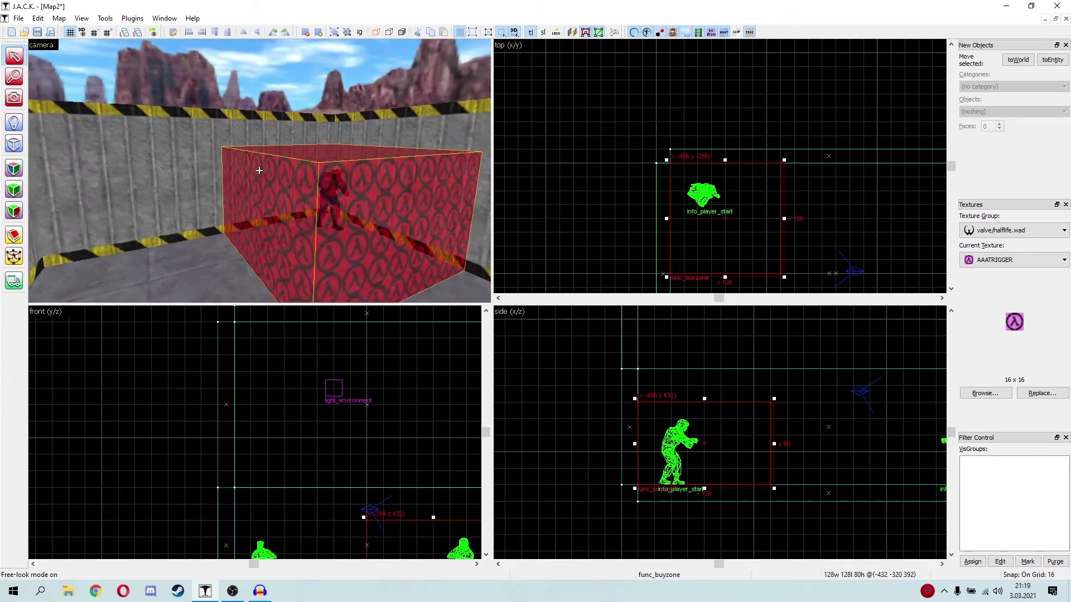
key(Escape)
key(a)
key(w)
key(s)
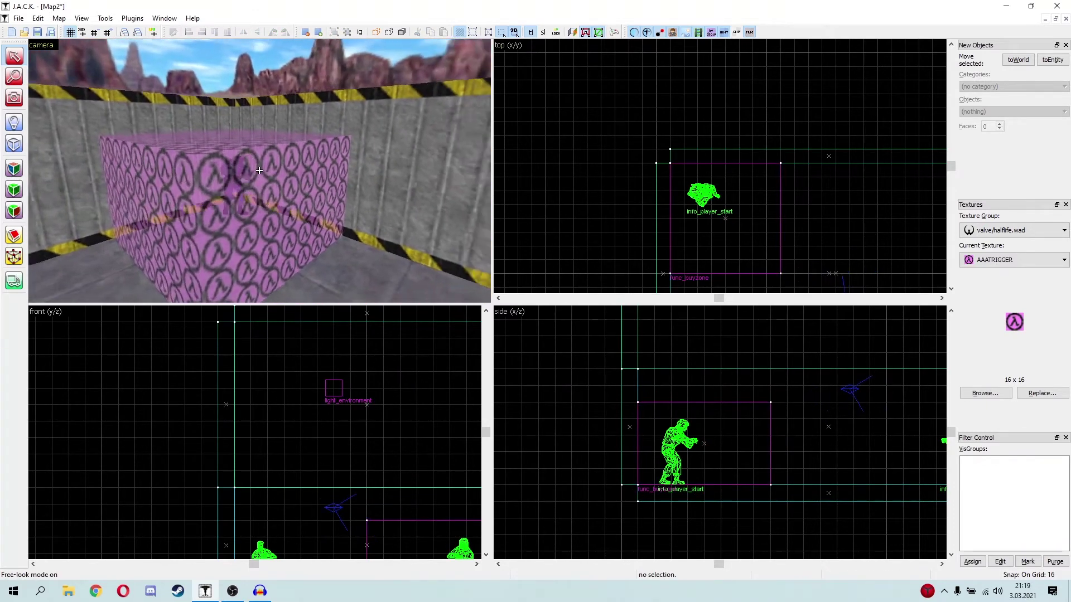
key(a)
key(z)
click(260, 172)
scroll(691, 163, down, 6)
scroll(719, 167, up, 3)
shift+drag(645, 147, 780, 213)
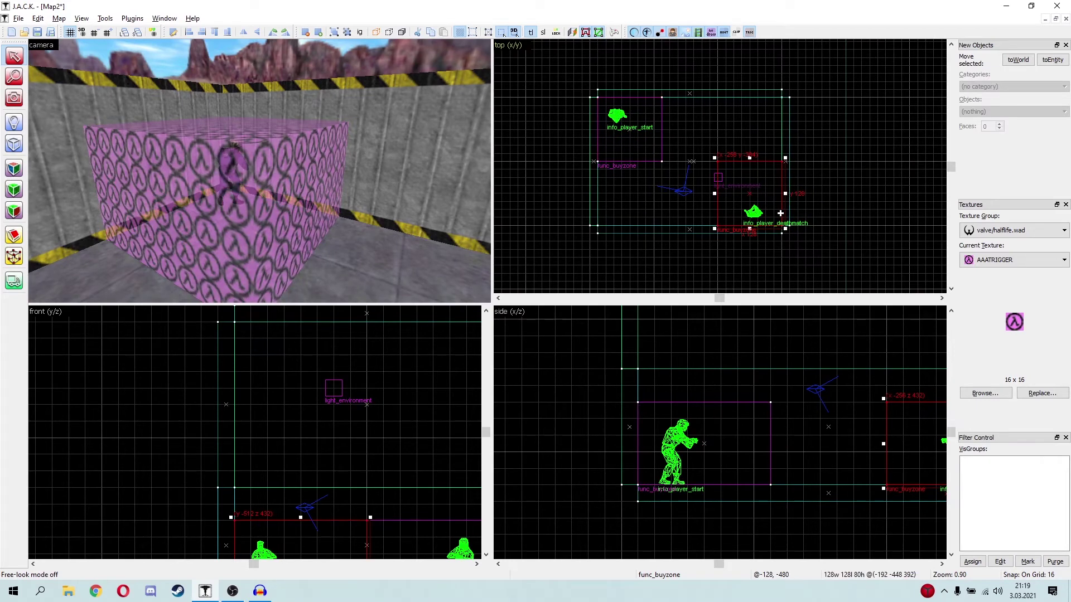
Set the copied buy zone's Team attribute to Terrorist and clear the selection
key(alt+Return)
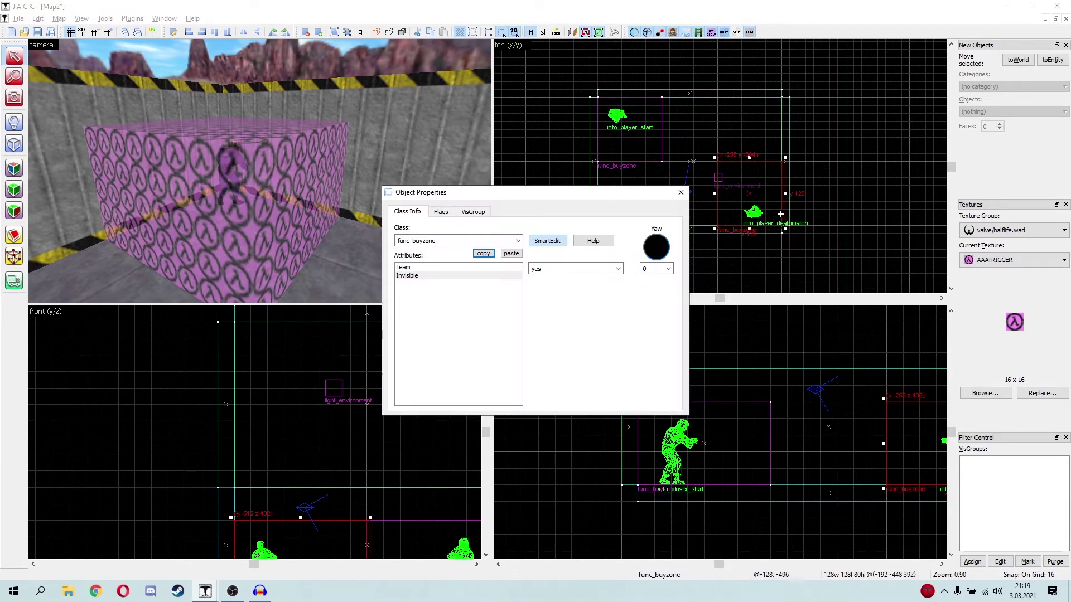
click(453, 267)
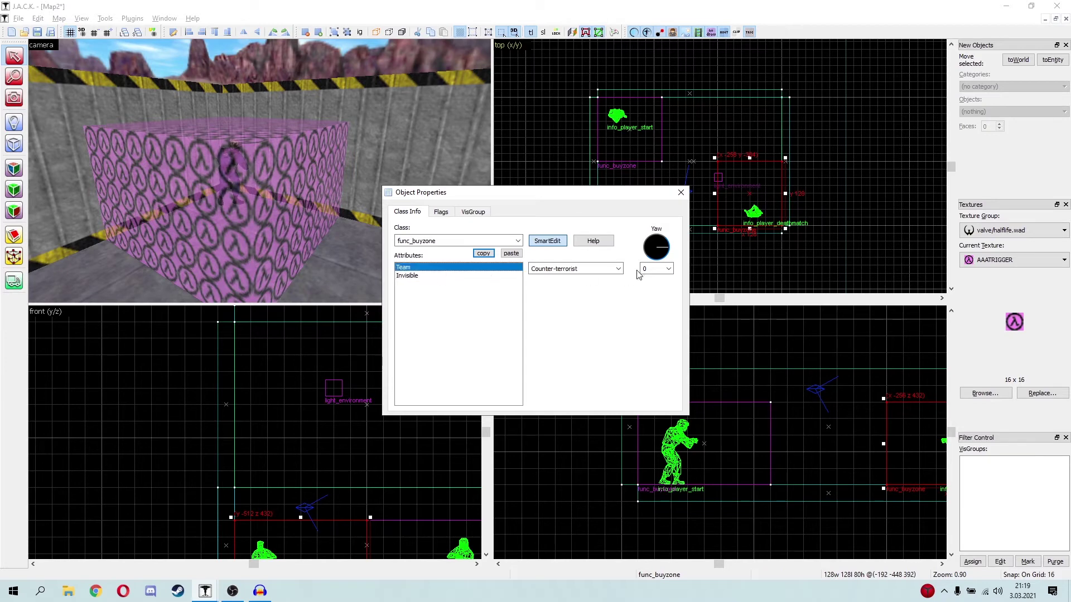
click(619, 269)
click(568, 286)
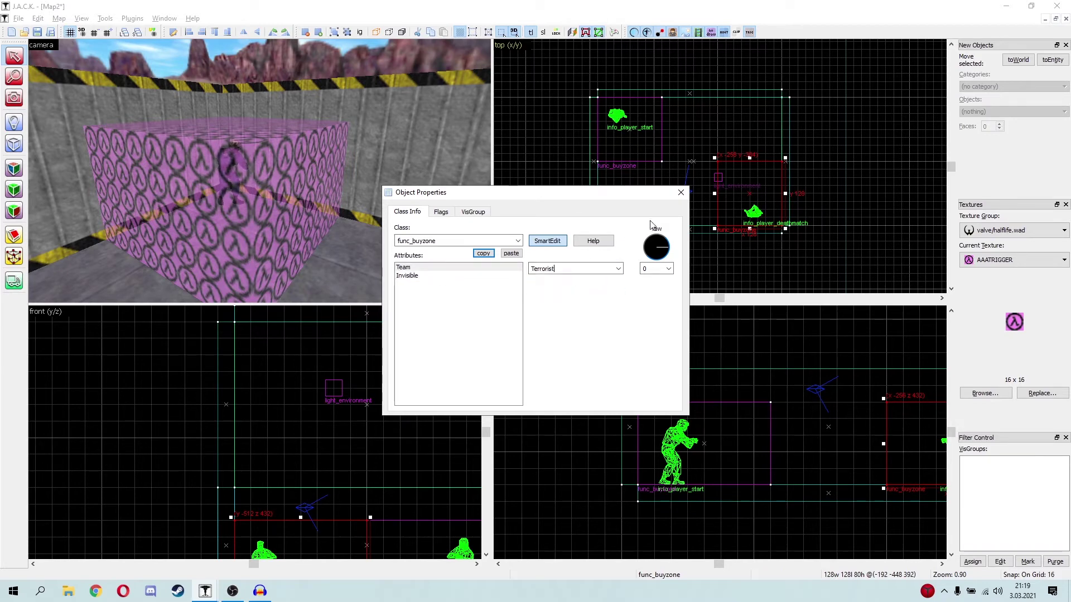
click(681, 196)
key(Escape)
Examine both buy zones and the space between them in the camera view, including the room's walls from outside
key(z)
key(a)
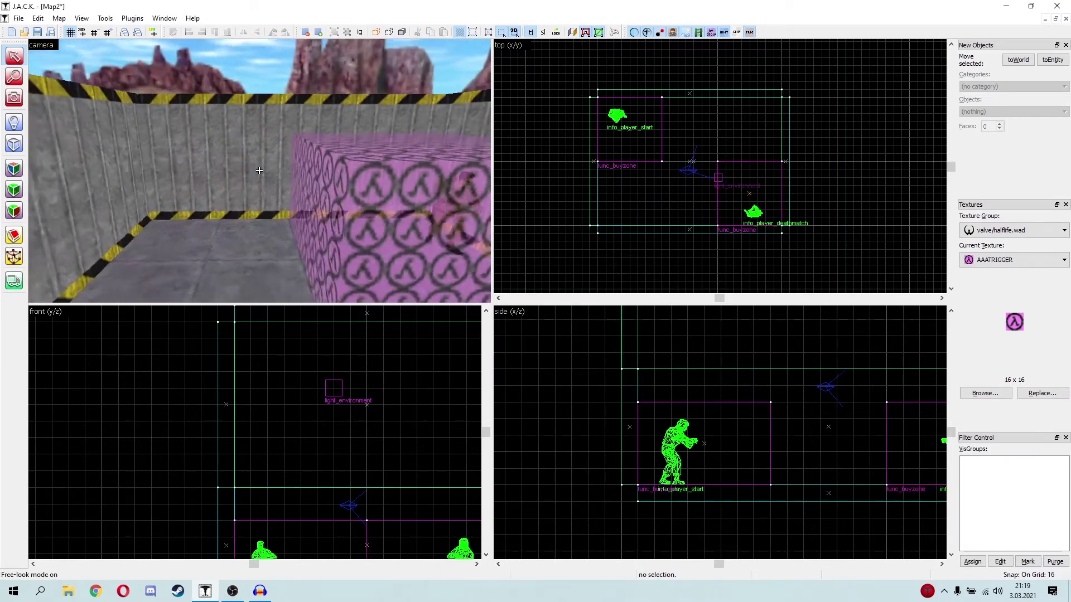
key(w)
key(s)
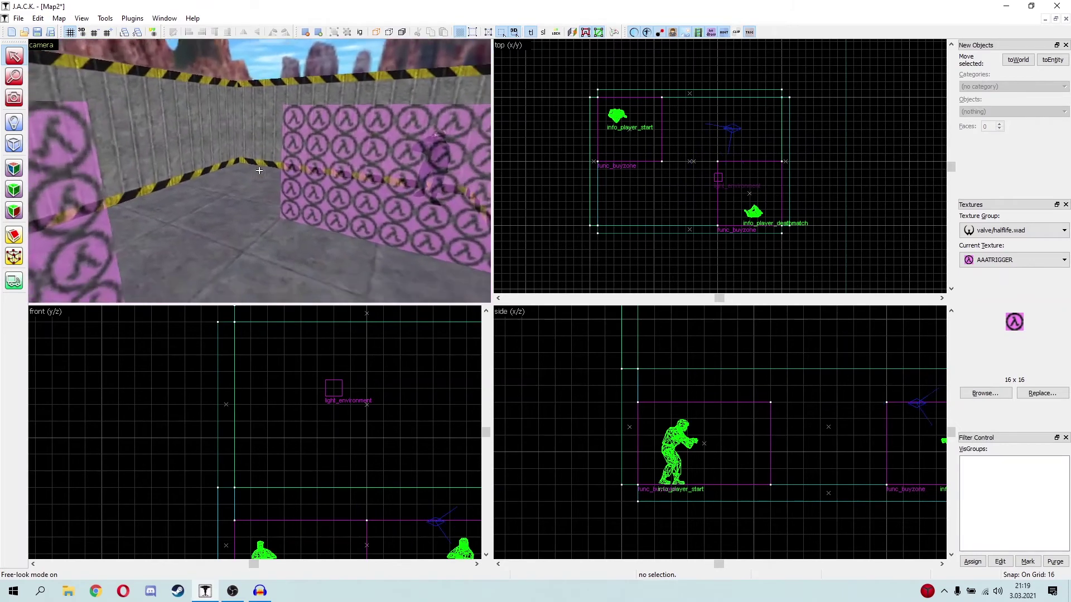
key(s)
key(w)
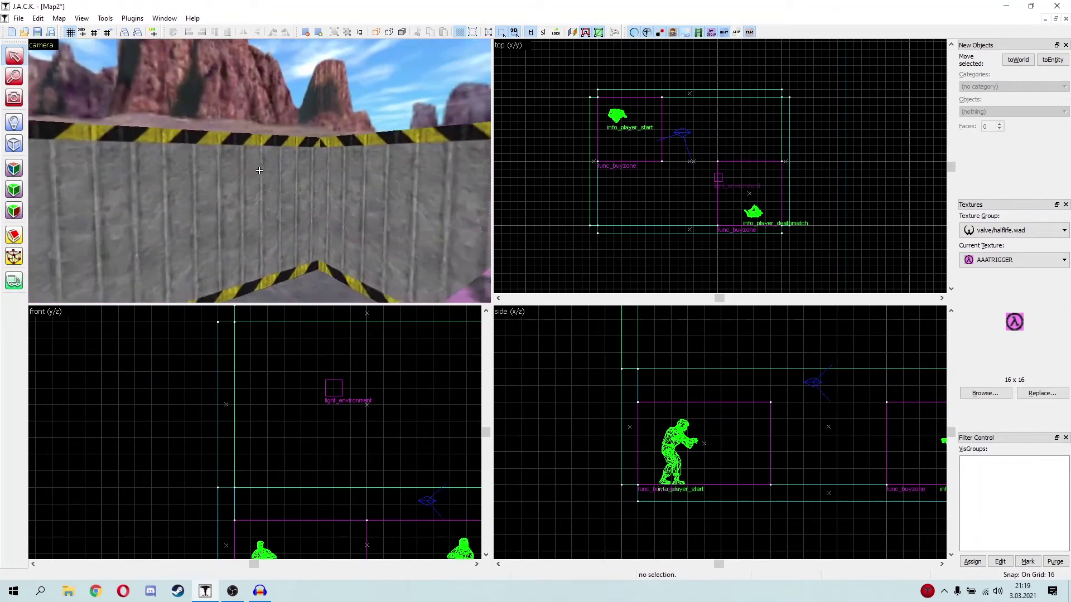
key(w)
key(s)
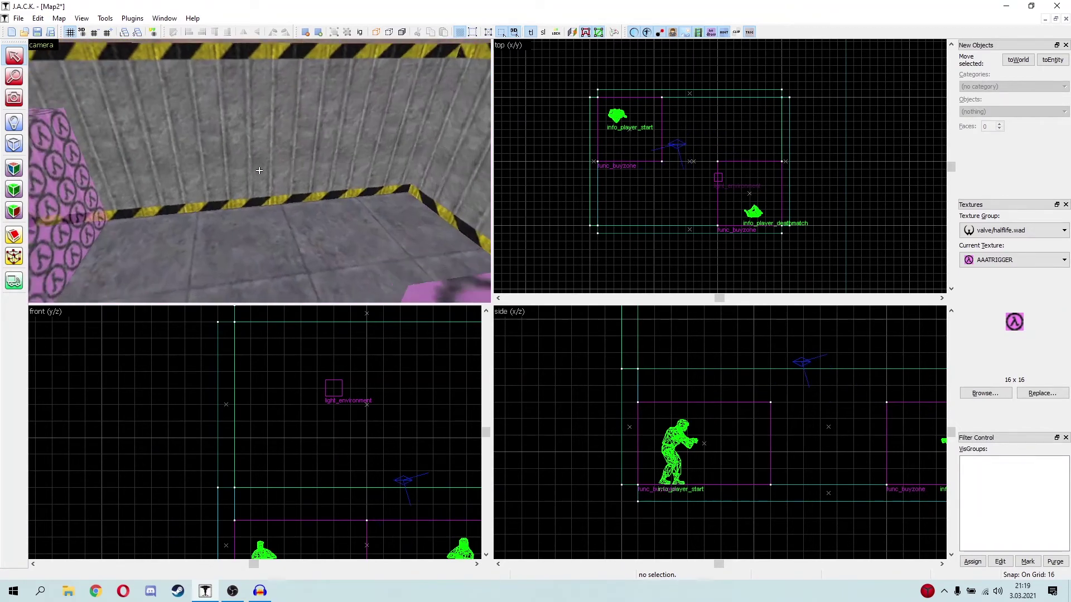
key(s)
key(w)
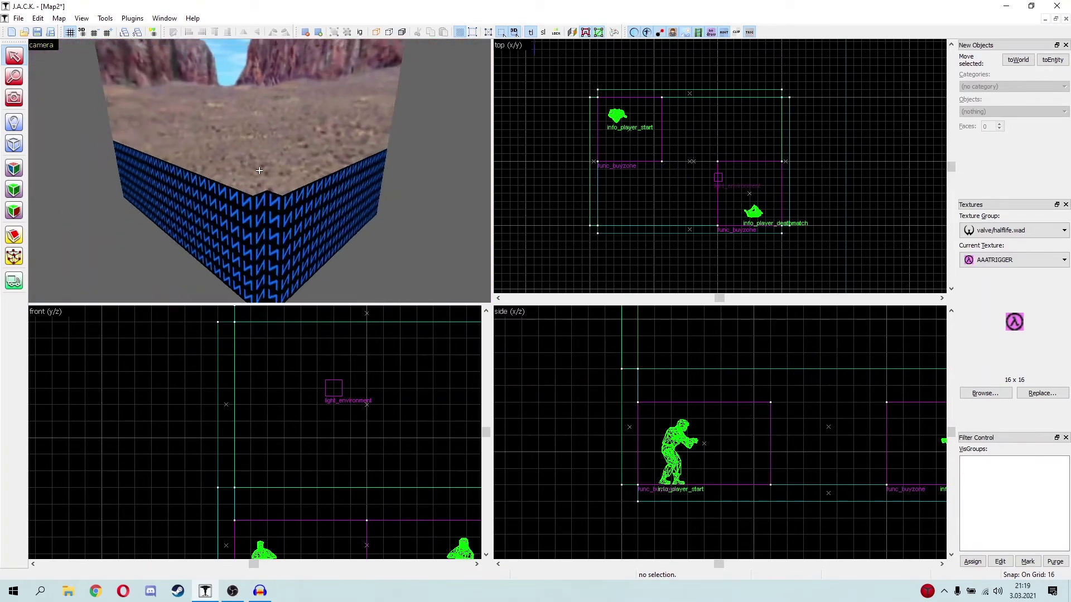
Move the end wall behind info_player_start and the sky block above it 256 units outward in the top view
key(z)
click(260, 186)
ctrl+click(296, 118)
scroll(652, 146, down, 4)
middle_drag(658, 116, 720, 166)
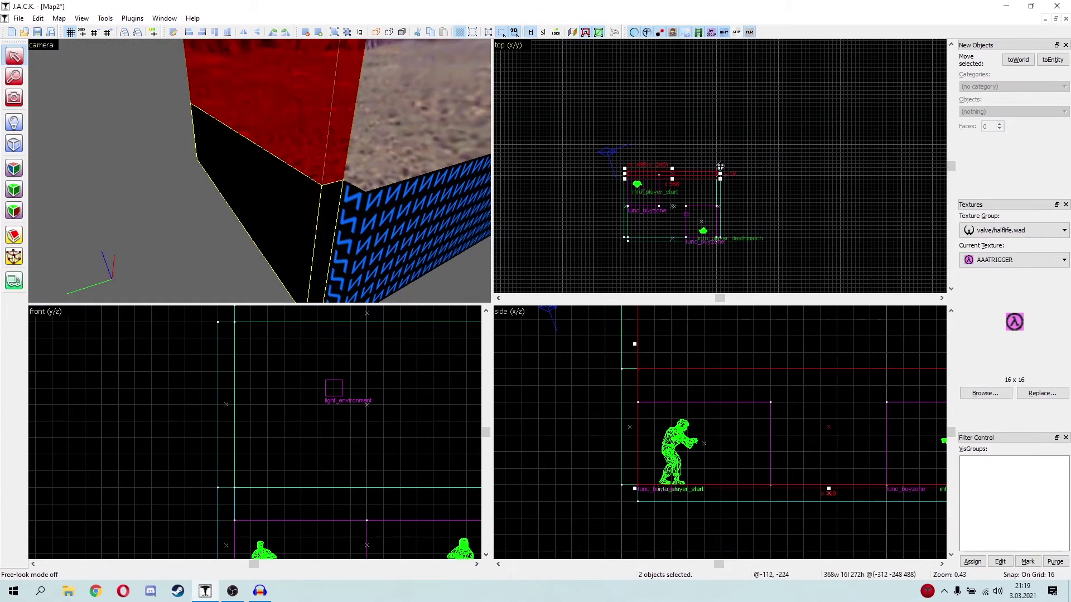
scroll(647, 175, up, 4)
drag(742, 163, 744, 70)
scroll(720, 166, down, 1)
drag(740, 177, 742, 132)
Lengthen the side wall beside info_player_start and its sky block to 512 units, up to the relocated end wall
key(z)
key(z)
click(319, 185)
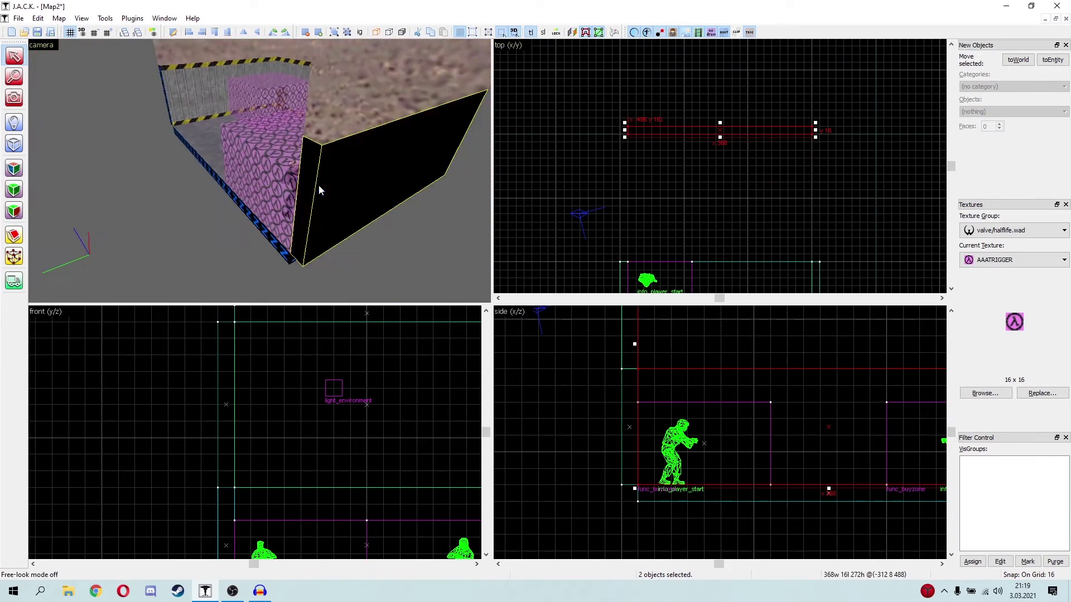
ctrl+click(360, 119)
scroll(639, 230, down, 4)
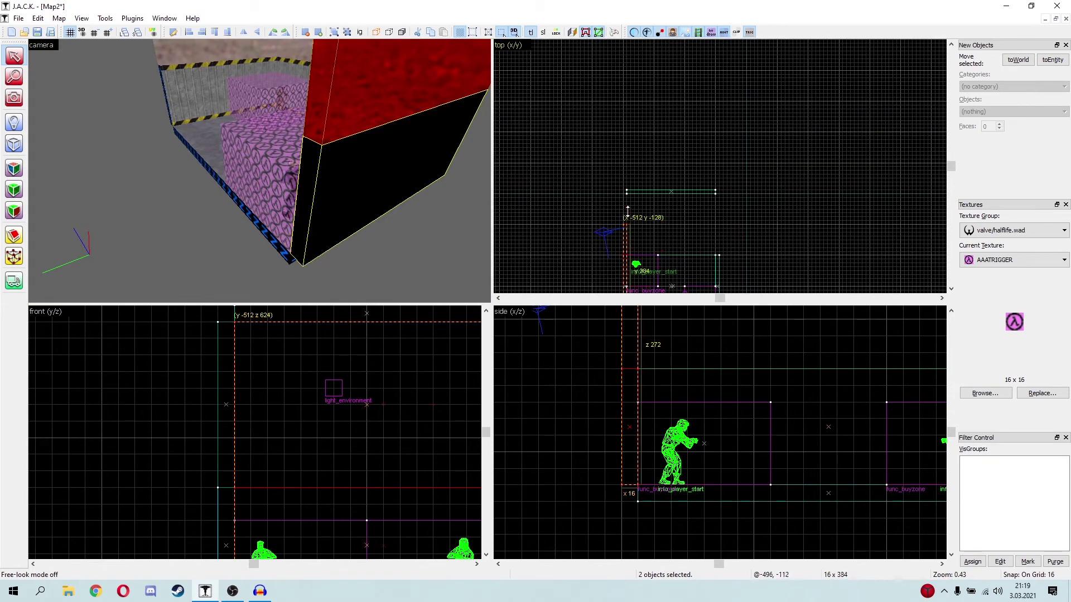
drag(625, 191, 625, 191)
scroll(634, 197, up, 4)
Extend the opposite side wall, its sky block and the floor up to the relocated end wall
key(z)
key(w)
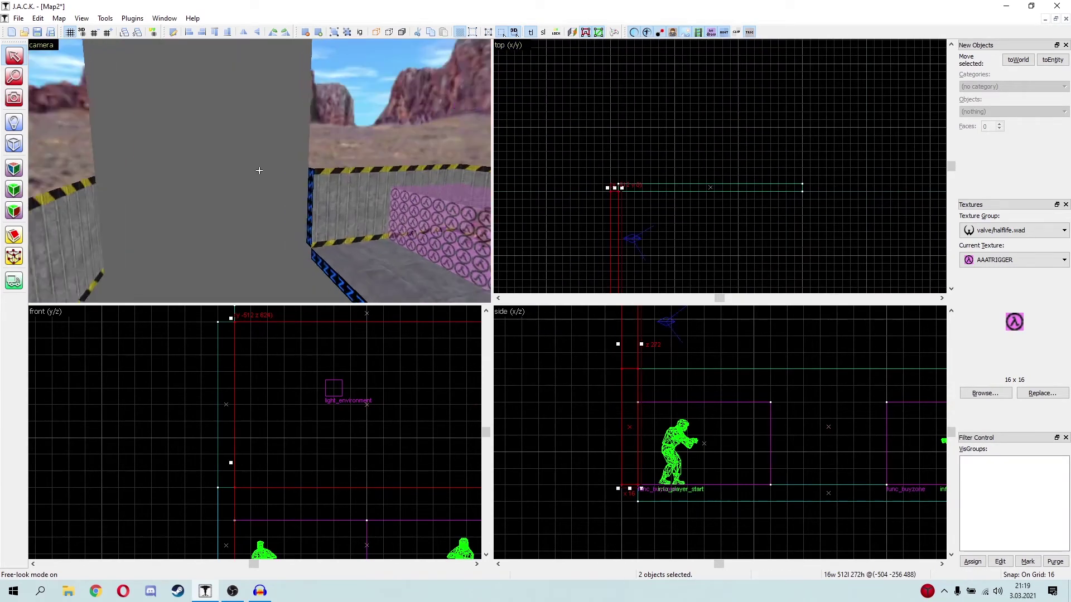
key(z)
click(259, 171)
ctrl+click(257, 118)
ctrl+click(364, 257)
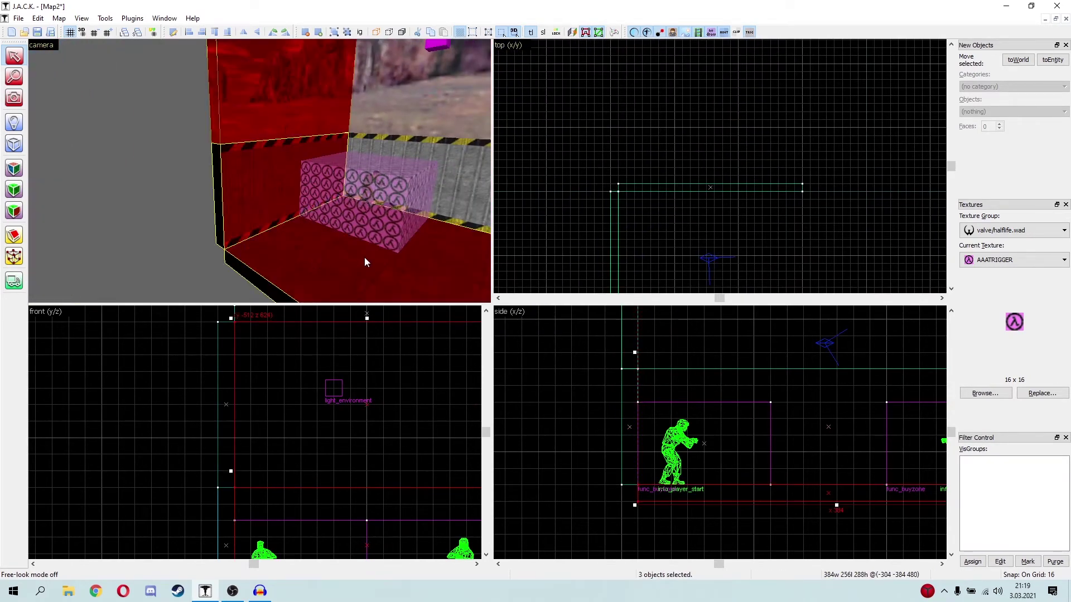
scroll(743, 248, down, 6)
scroll(726, 277, up, 4)
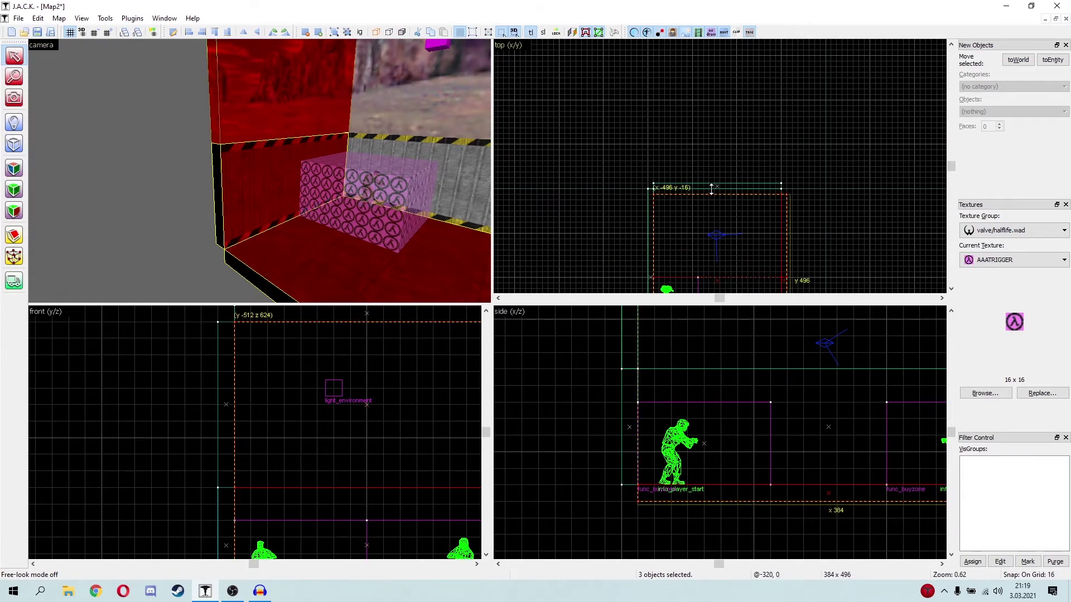
key(Escape)
Delete the buy zone around info_player_start and undo the deletion
key(z)
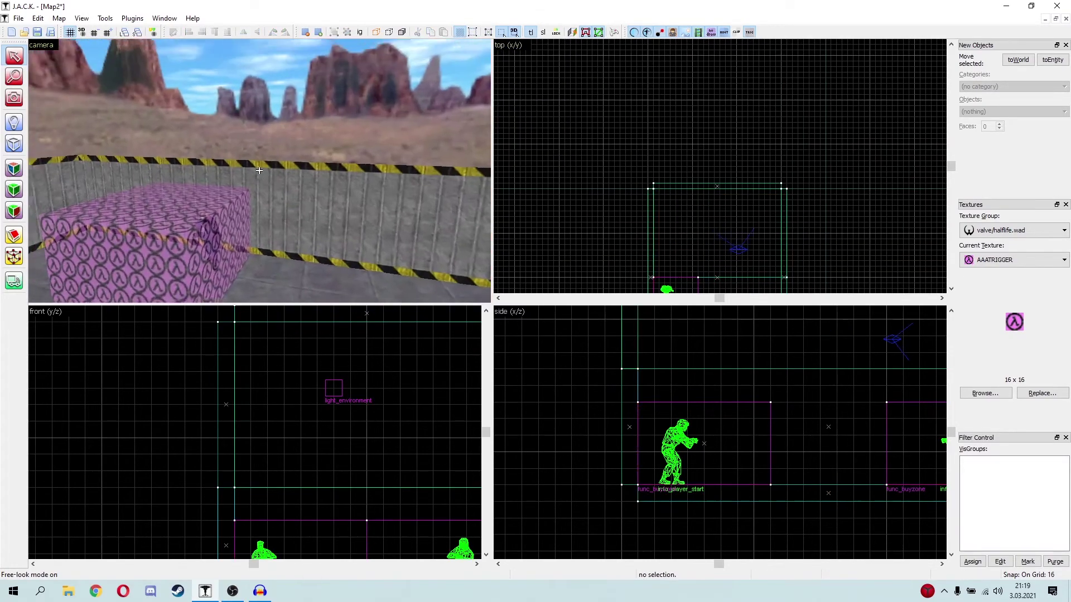
key(d)
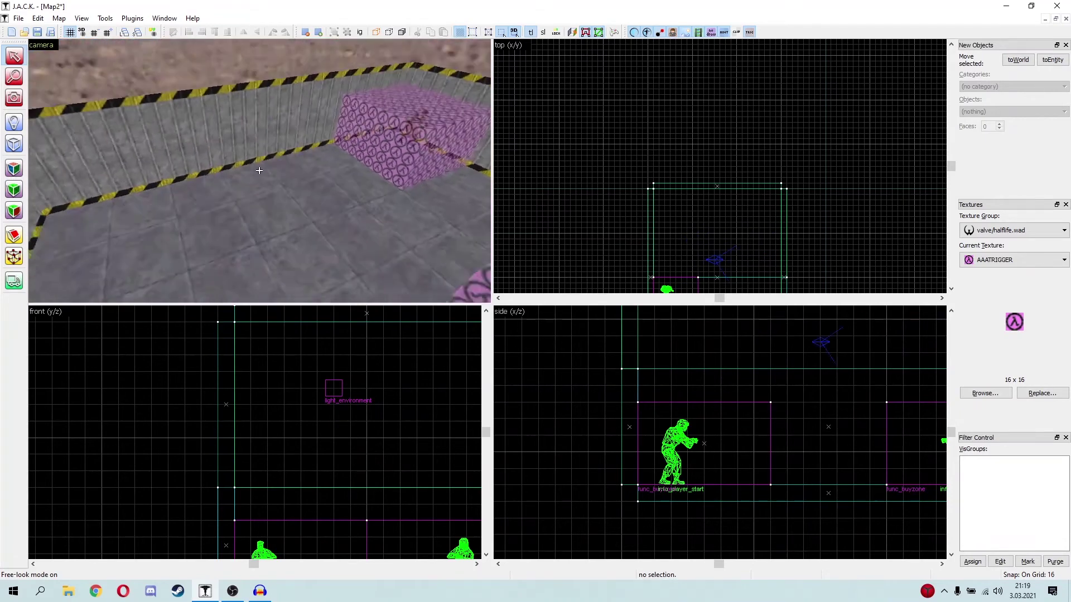
key(s)
key(s)
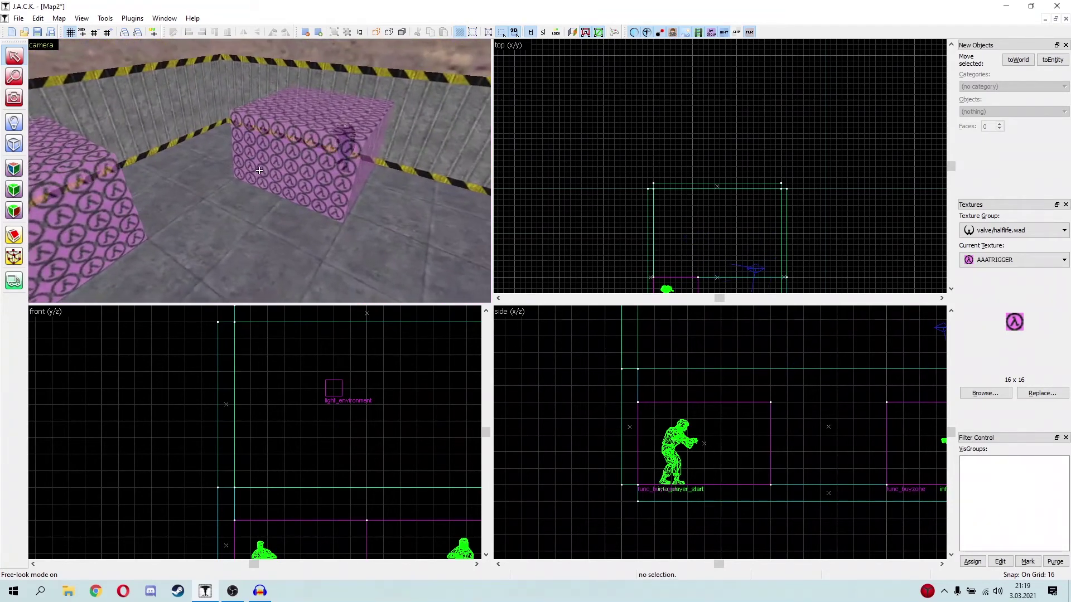
key(z)
click(347, 126)
key(z)
key(w)
key(z)
key(Delete)
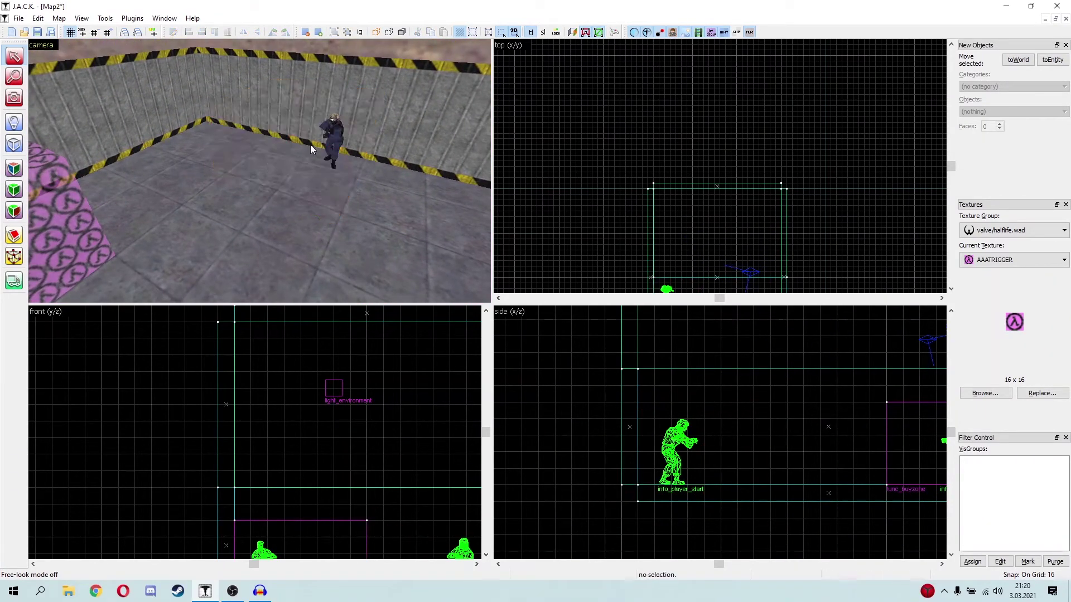
click(336, 131)
click(402, 32)
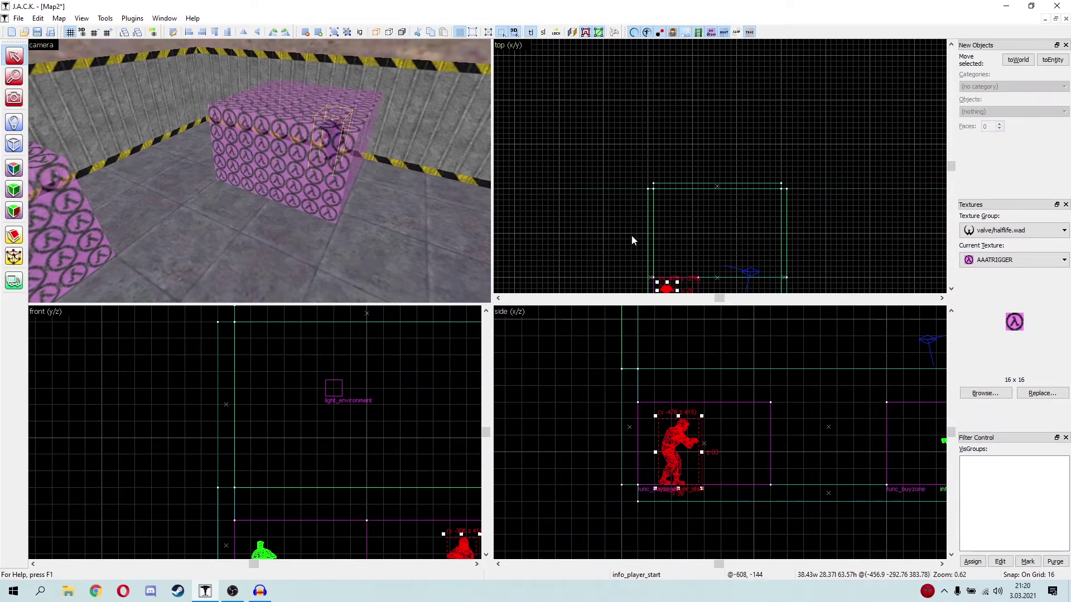
Move info_player_start and its buy zone together along the side wall into the corner, level with the other buy zone
ctrl+click(332, 160)
scroll(697, 170, up, 5)
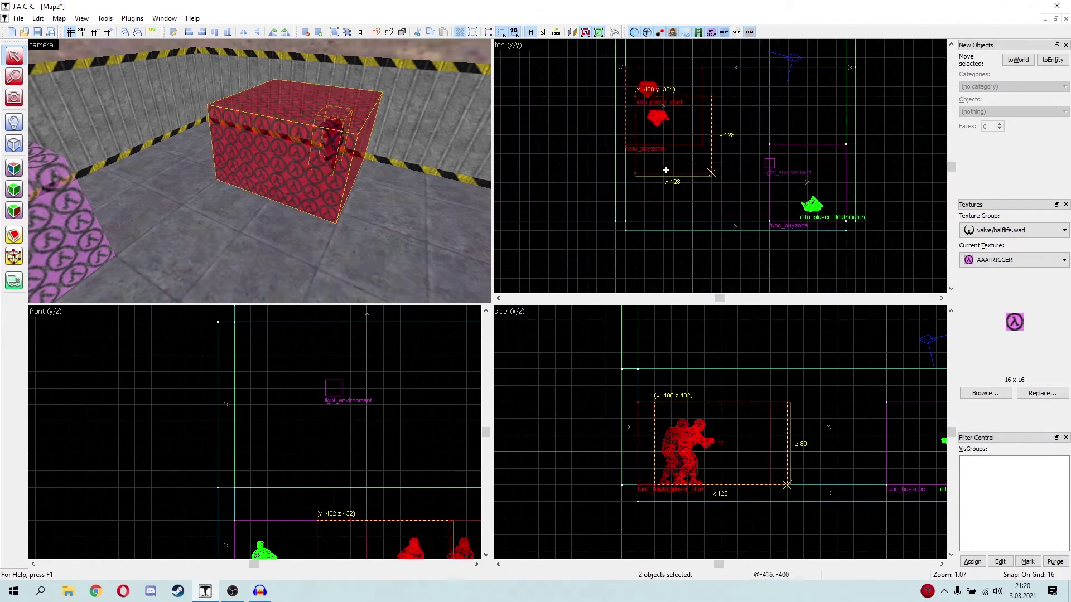
drag(666, 170, 657, 217)
key(Escape)
key(z)
key(d)
key(a)
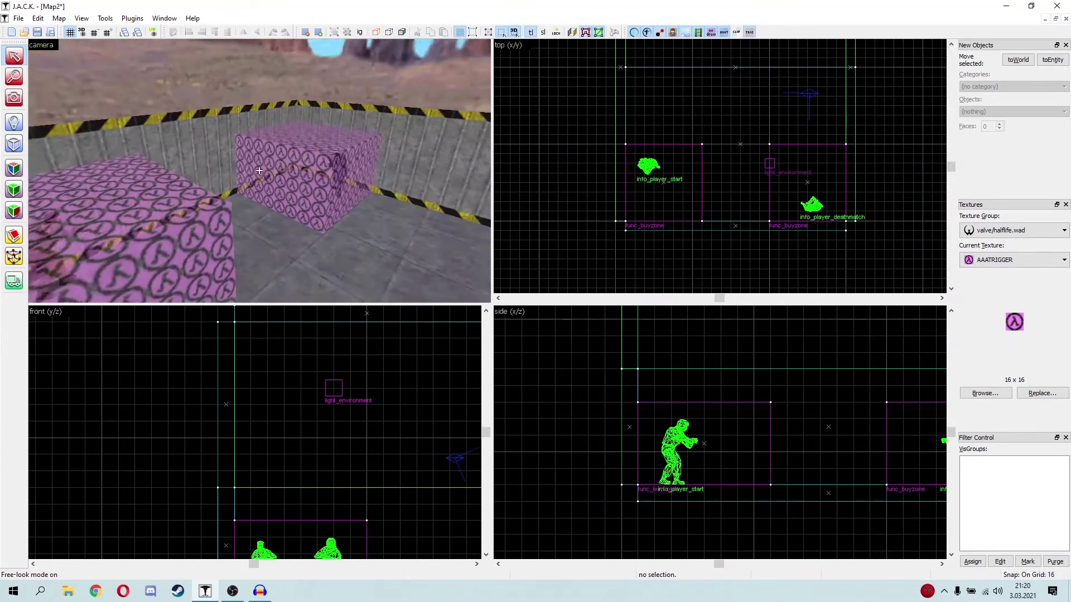
Pick the {TARGET decal from valve/decals.wad and place it on the floor near the empty corner of the room
key(w)
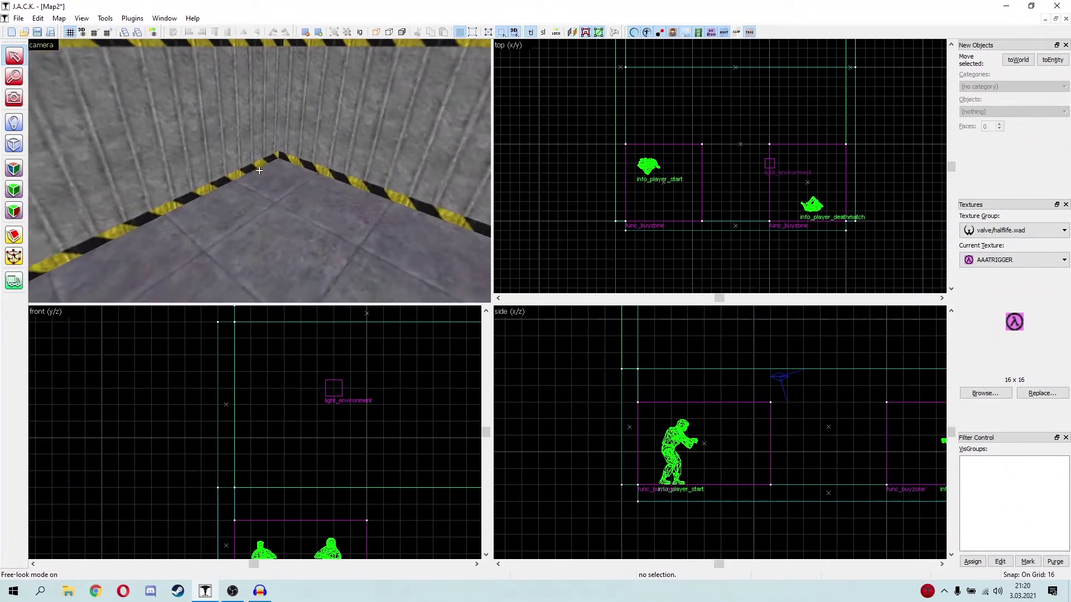
key(z)
click(976, 394)
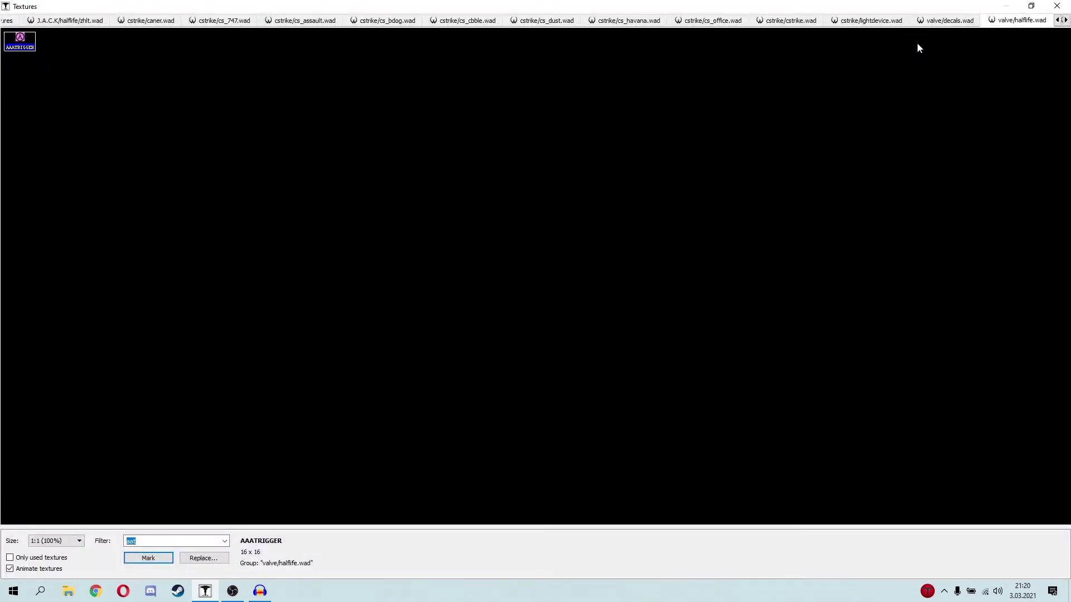
scroll(1008, 26, down, 1)
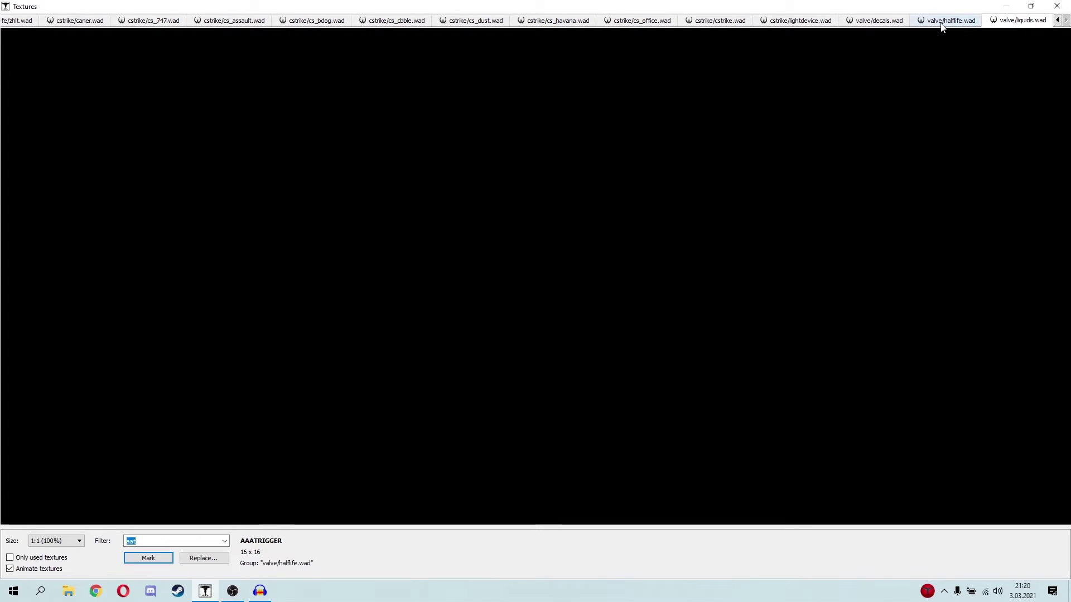
click(880, 21)
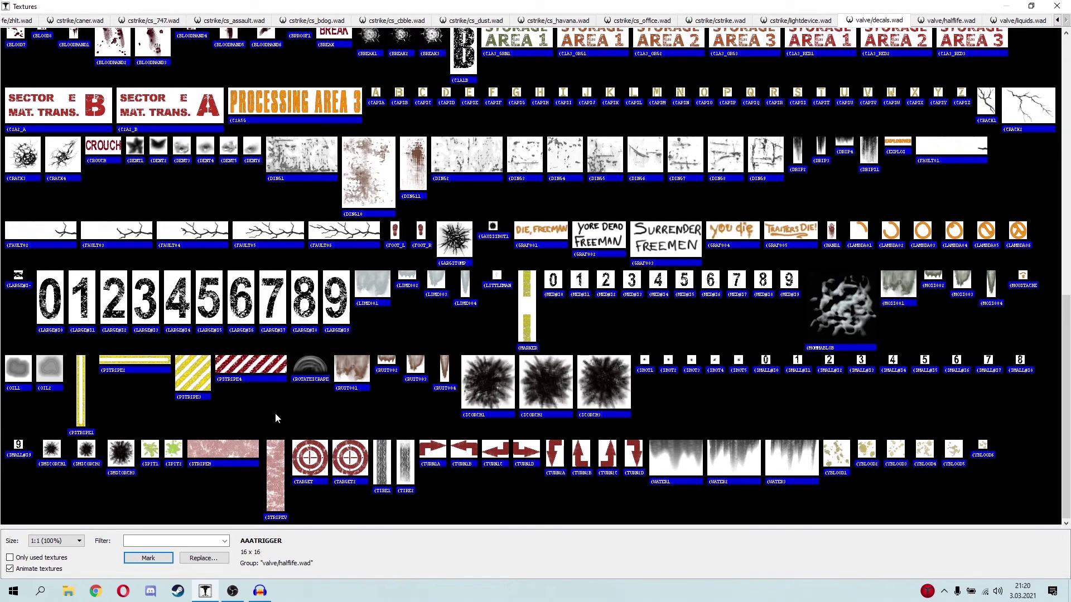
double_click(313, 462)
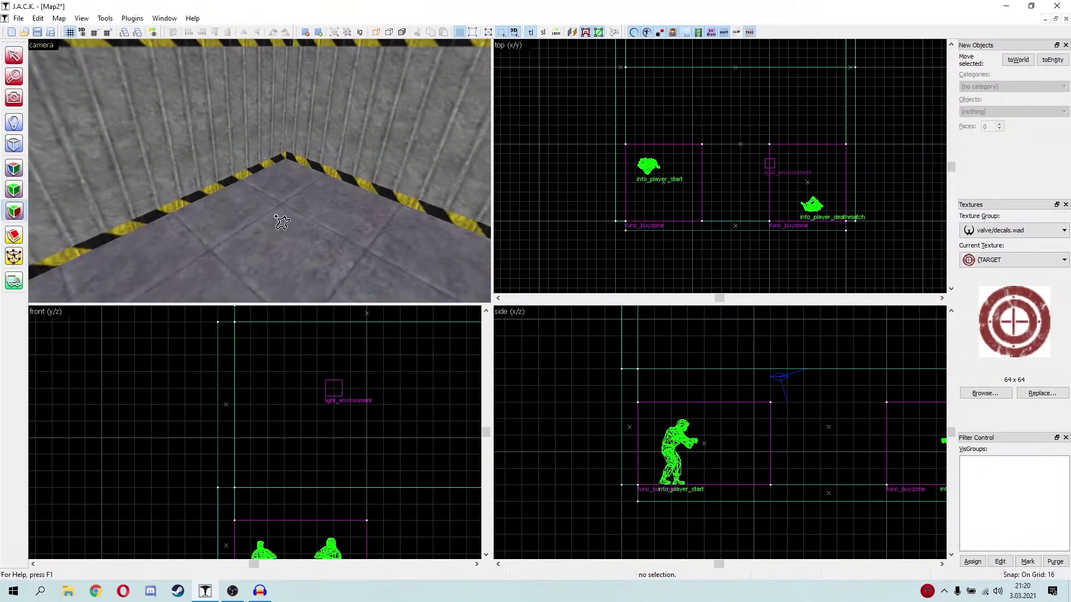
click(295, 217)
Place several more {TARGET decals around the floor beyond the first one
key(z)
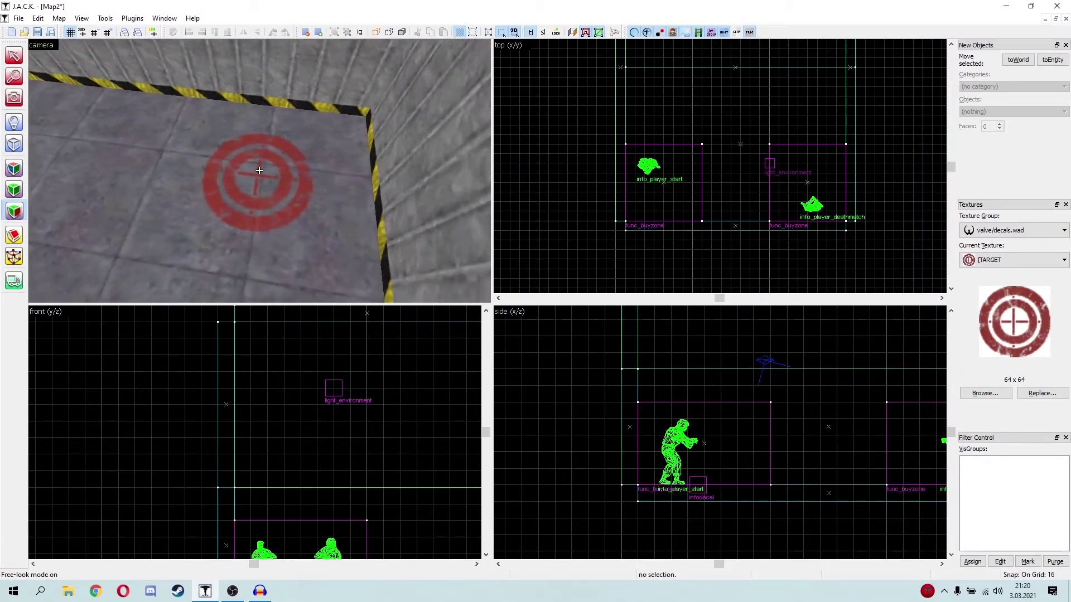
click(260, 171)
key(s)
key(z)
click(217, 129)
click(256, 129)
click(368, 167)
click(380, 195)
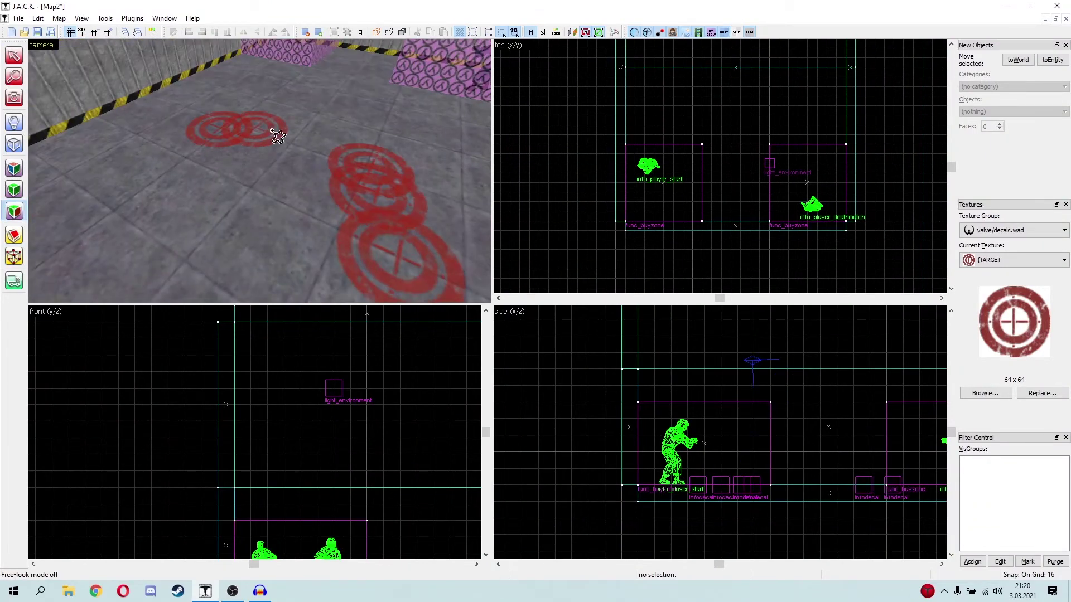
click(357, 114)
Undo the extra {TARGET decals, keeping only the first one in the corner
key(ctrl+z)
key(ctrl+z)
key(ctrl+z)
key(ctrl+z)
key(ctrl+z)
key(ctrl+z)
key(z)
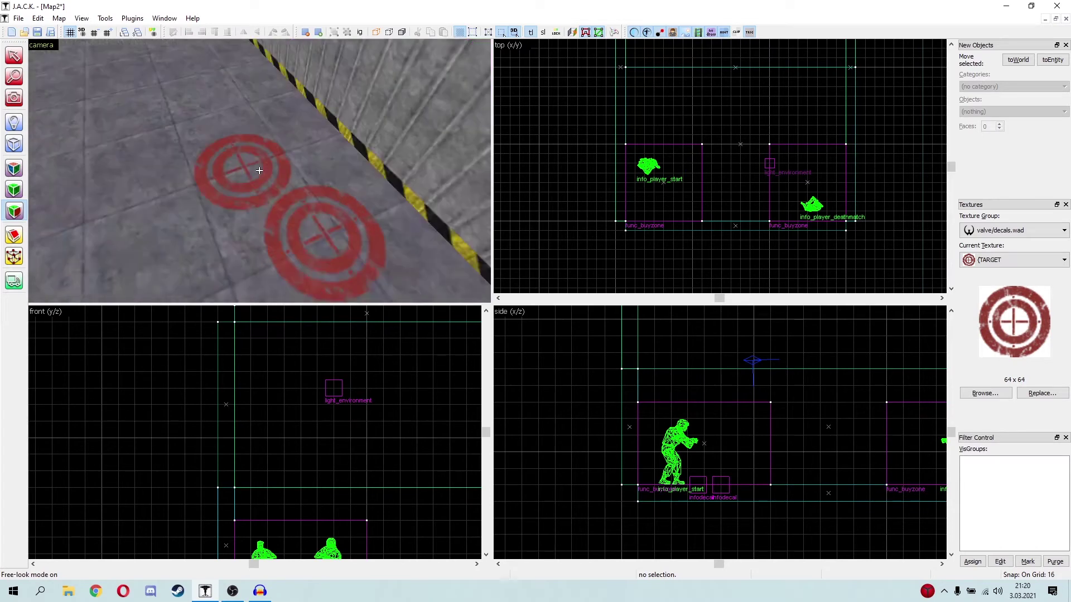
key(z)
key(ctrl+z)
key(z)
key(w)
key(s)
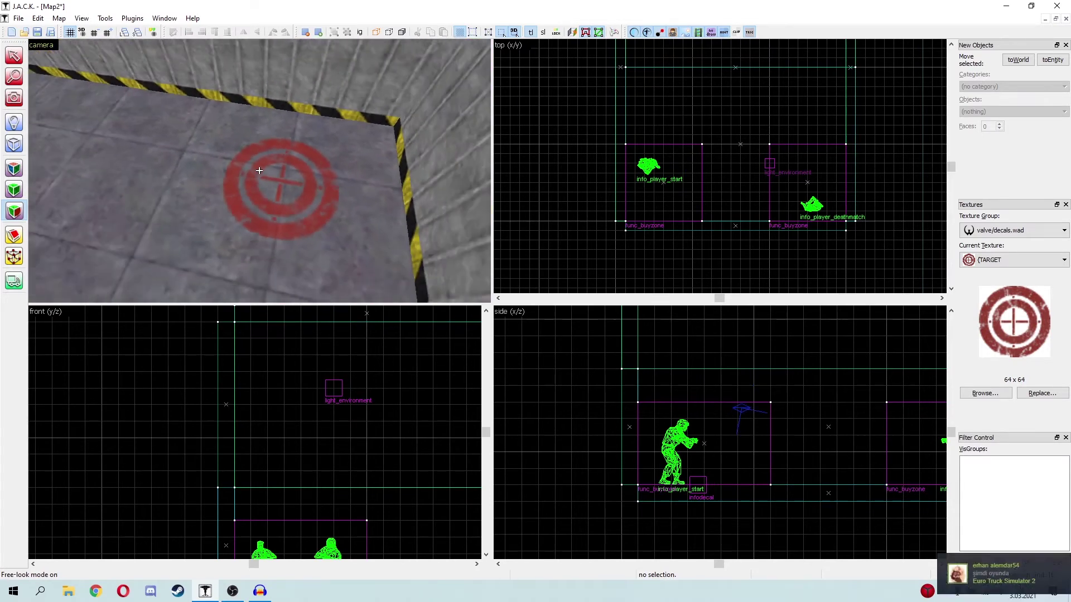
Create an AAATRIGGER block 128 units wide, 128 long and 80 high over the target decal, flush with the corner walls
key(z)
key(shift+s)
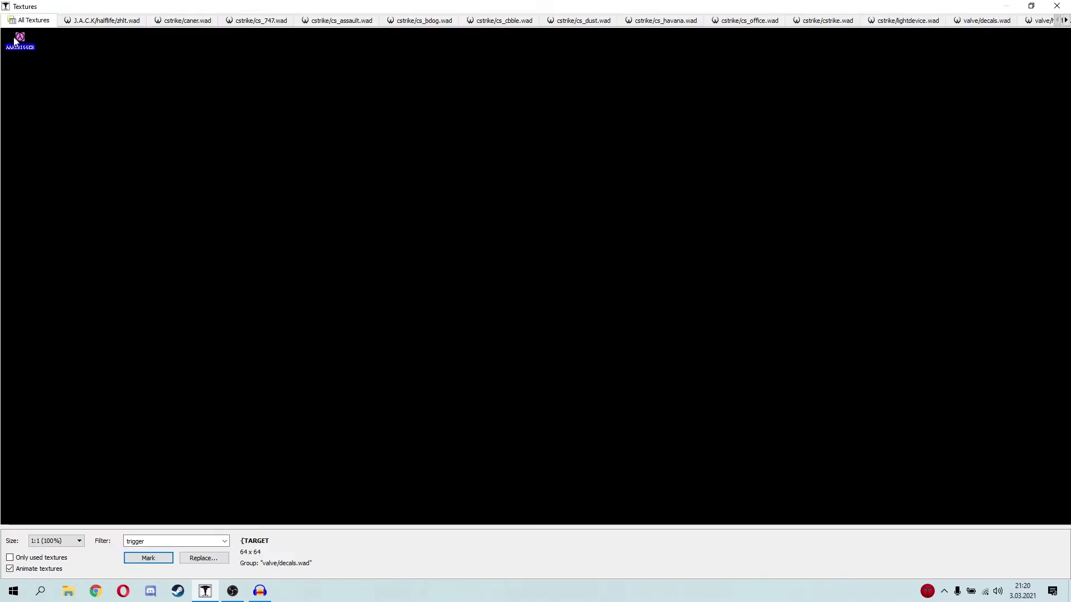
double_click(18, 38)
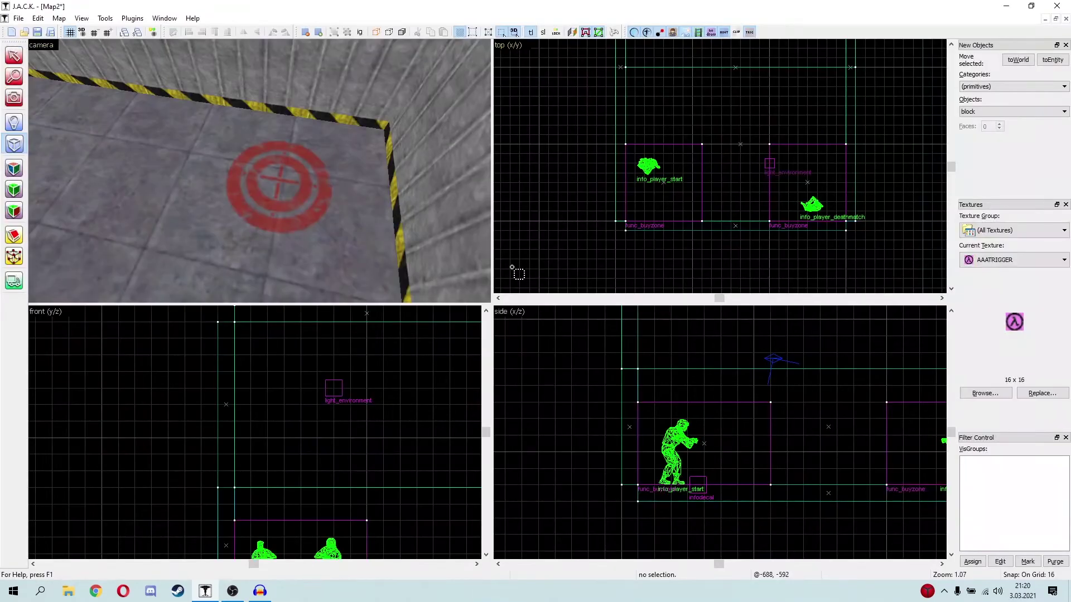
scroll(678, 161, down, 6)
scroll(686, 155, up, 9)
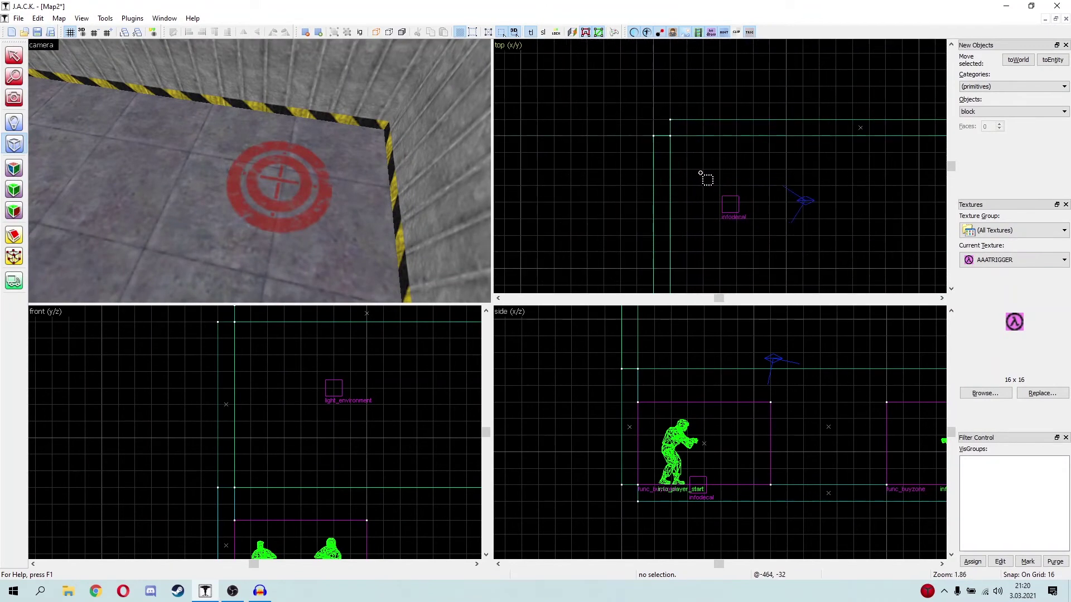
drag(672, 136, 790, 272)
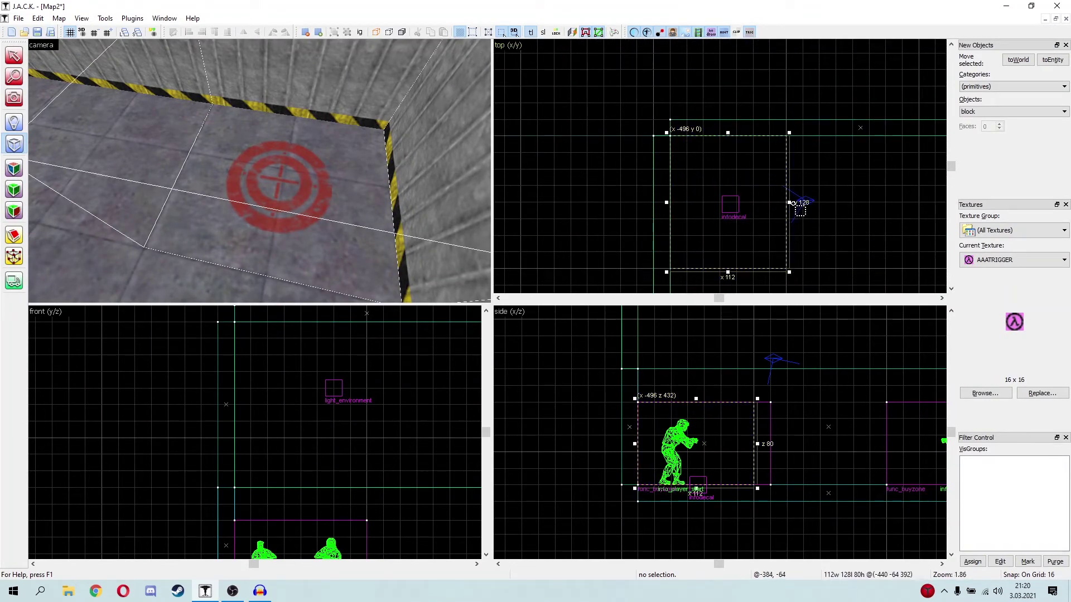
drag(791, 203, 808, 203)
key(z)
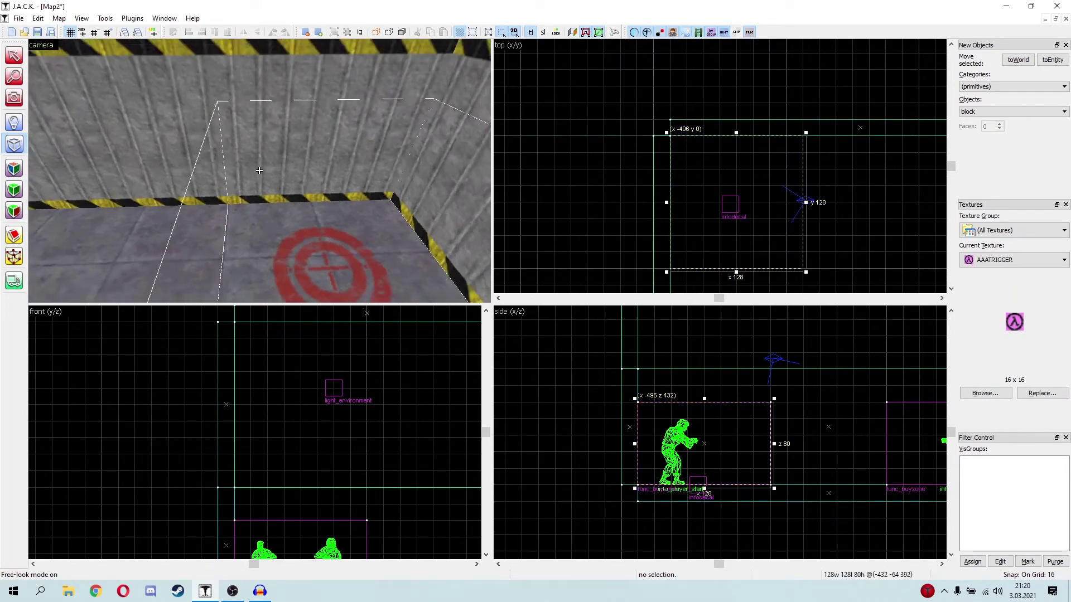
key(a)
key(z)
right_click(696, 192)
click(713, 200)
Tie the new trigger block over the target decal to a func_bomb_target entity
key(z)
key(s)
key(z)
key(shift+s)
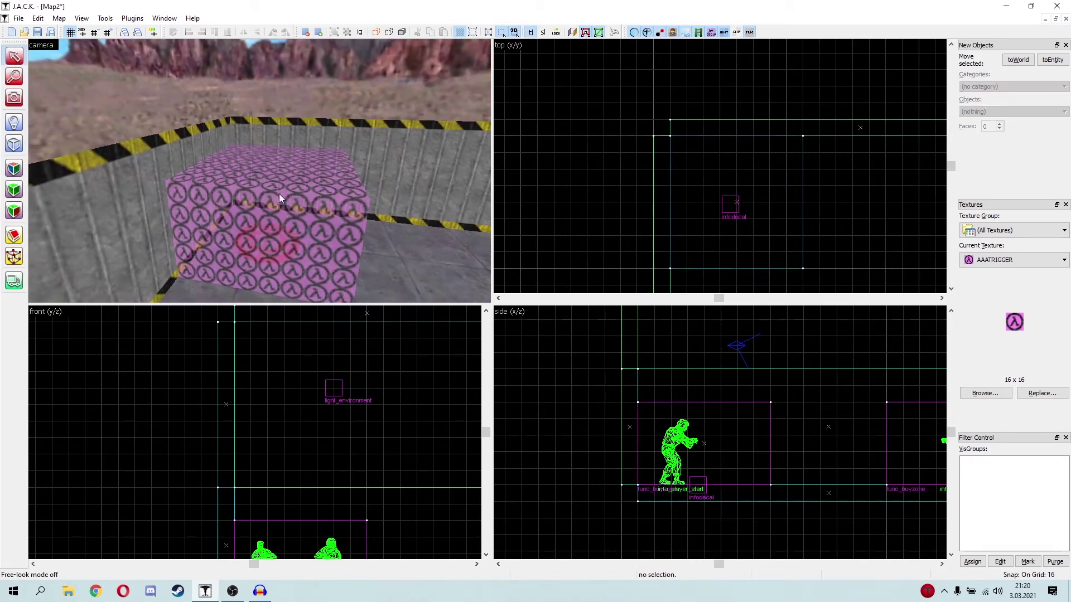
key(z)
key(d)
key(z)
click(241, 197)
right_click(240, 197)
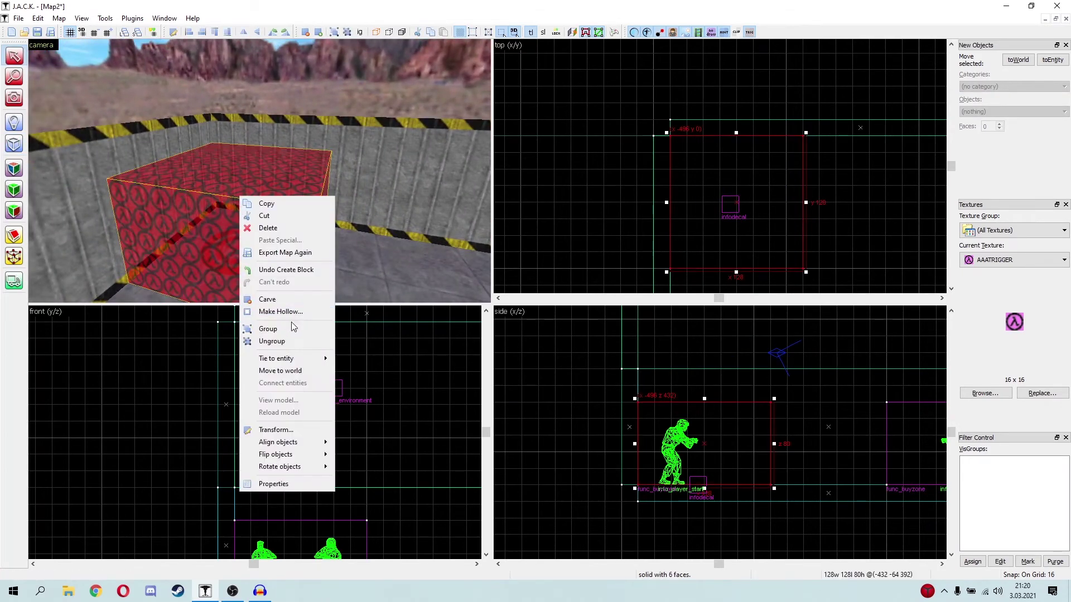
mouse_move(282, 361)
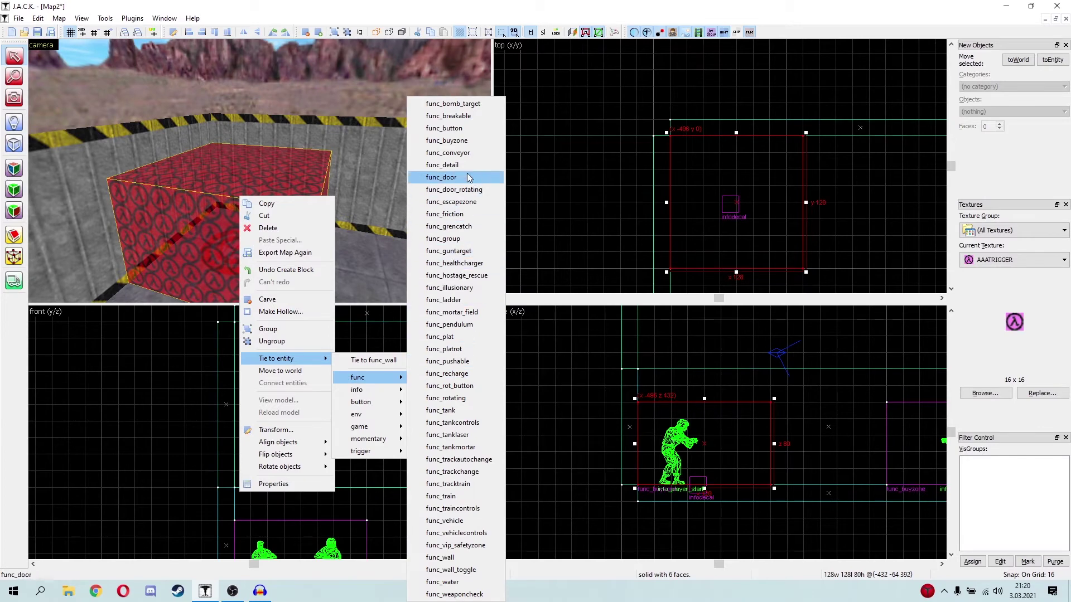
click(436, 105)
Review the bomb target's flags and its Invisible and Target (when bomb blows) attributes without changing them
click(434, 213)
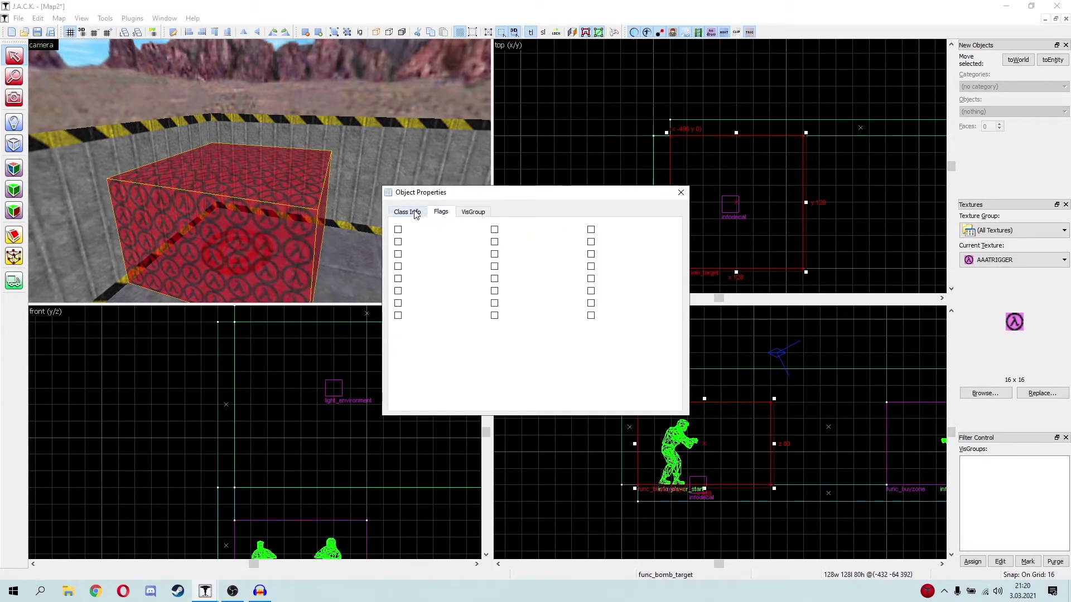
click(408, 211)
click(407, 276)
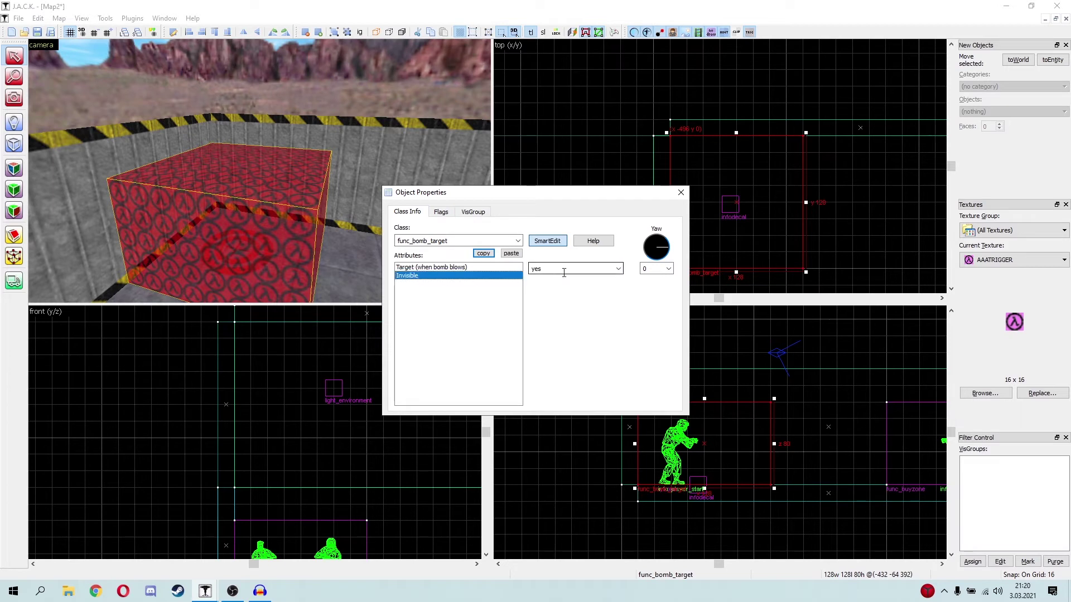
click(619, 269)
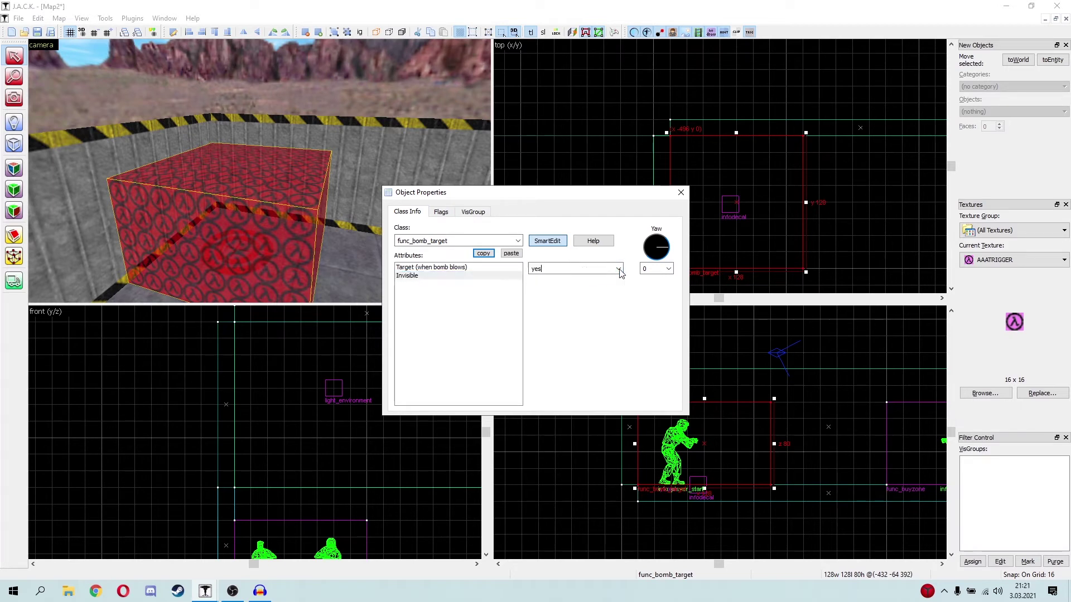
click(620, 270)
click(620, 270)
click(457, 269)
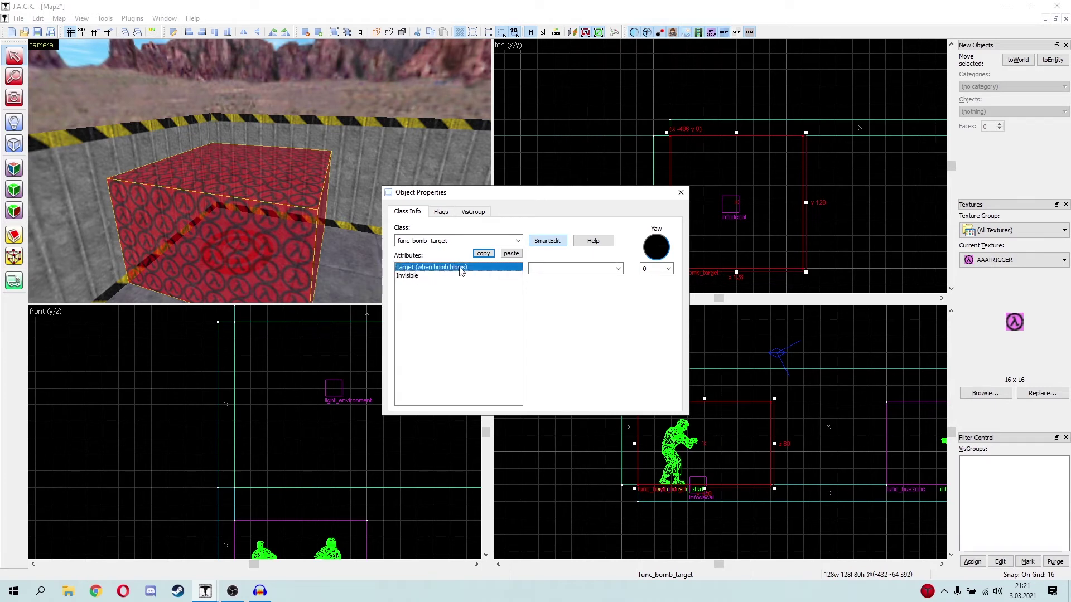
click(618, 272)
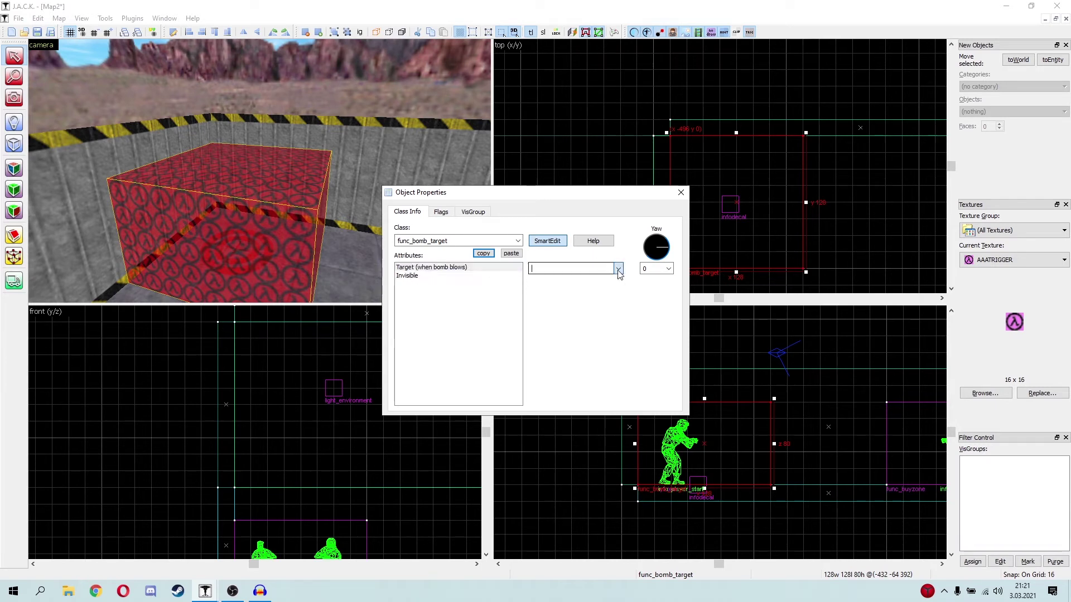
click(680, 192)
key(Escape)
Look over the bomb target block and recheck its func_bomb_target properties
key(z)
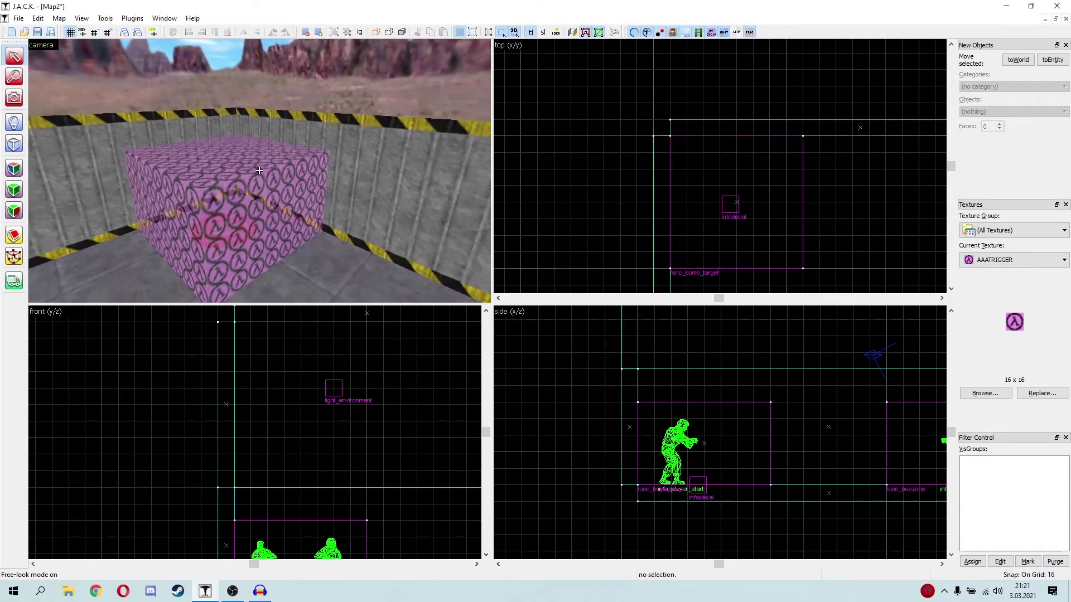
key(z)
click(251, 179)
key(z)
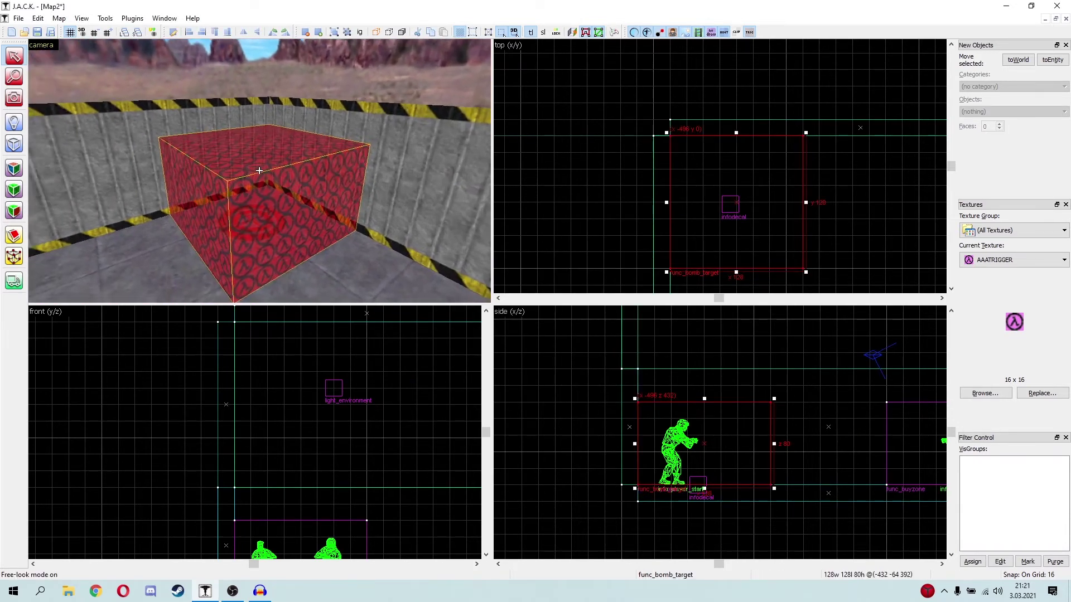
key(Escape)
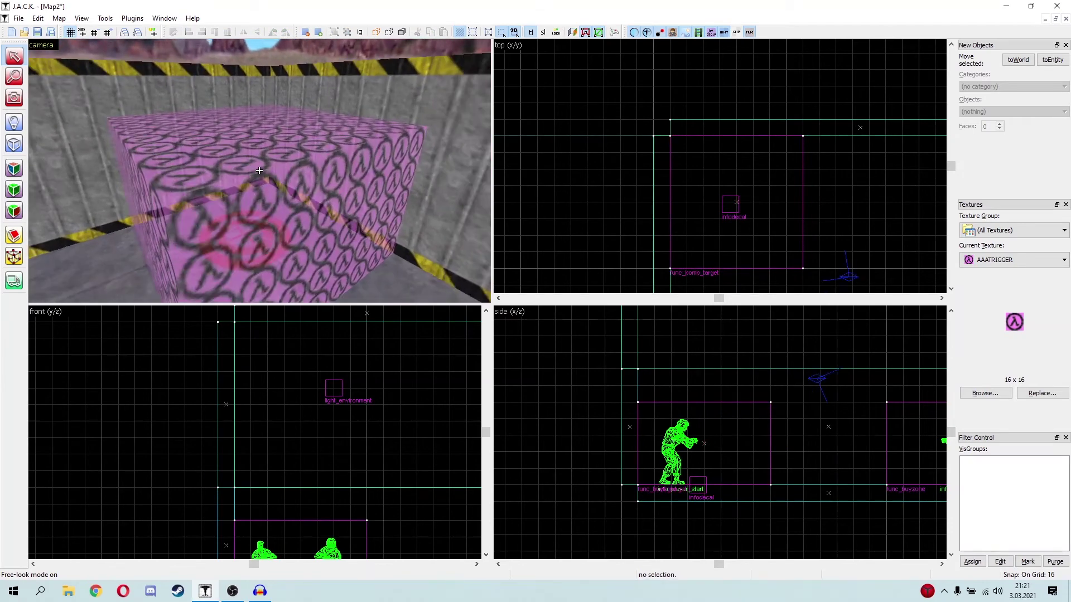
key(z)
click(257, 175)
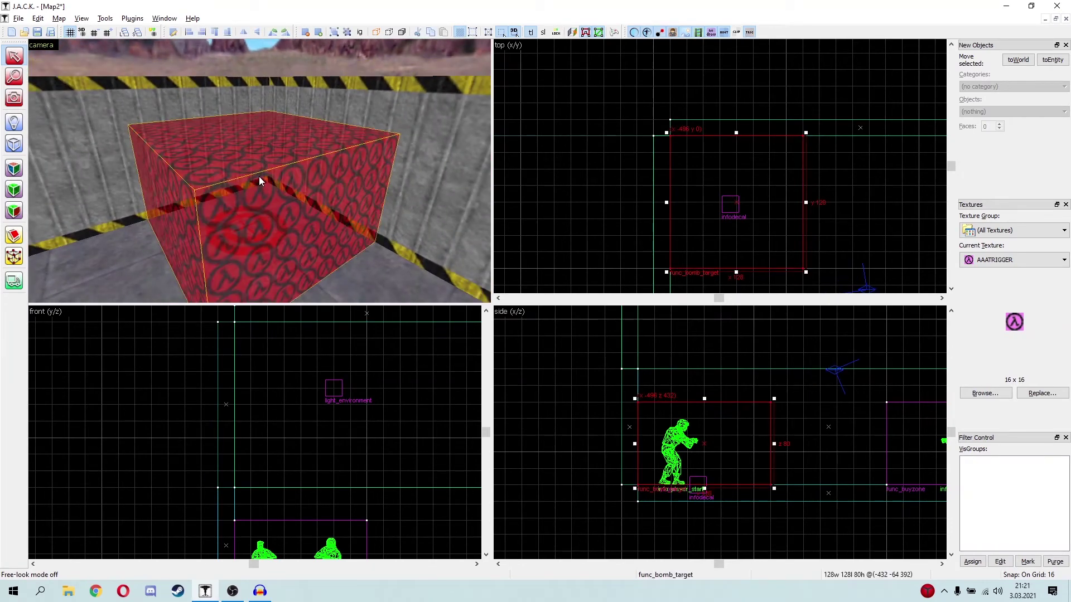
key(alt+Return)
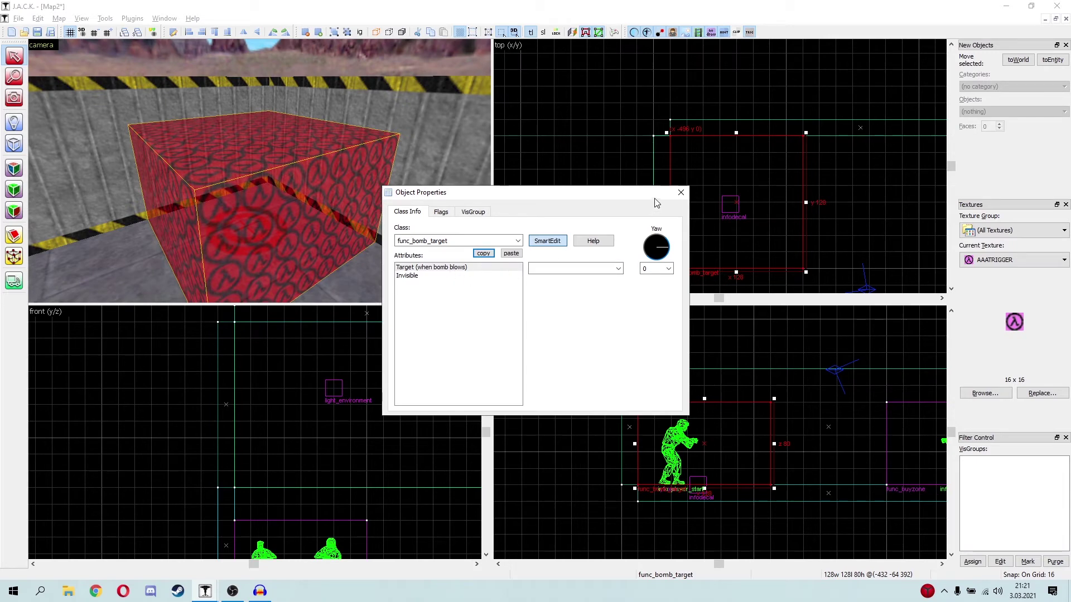
click(680, 192)
click(638, 208)
Examine the bomb target zone and its floor decal from several angles, inside and outside the block
key(z)
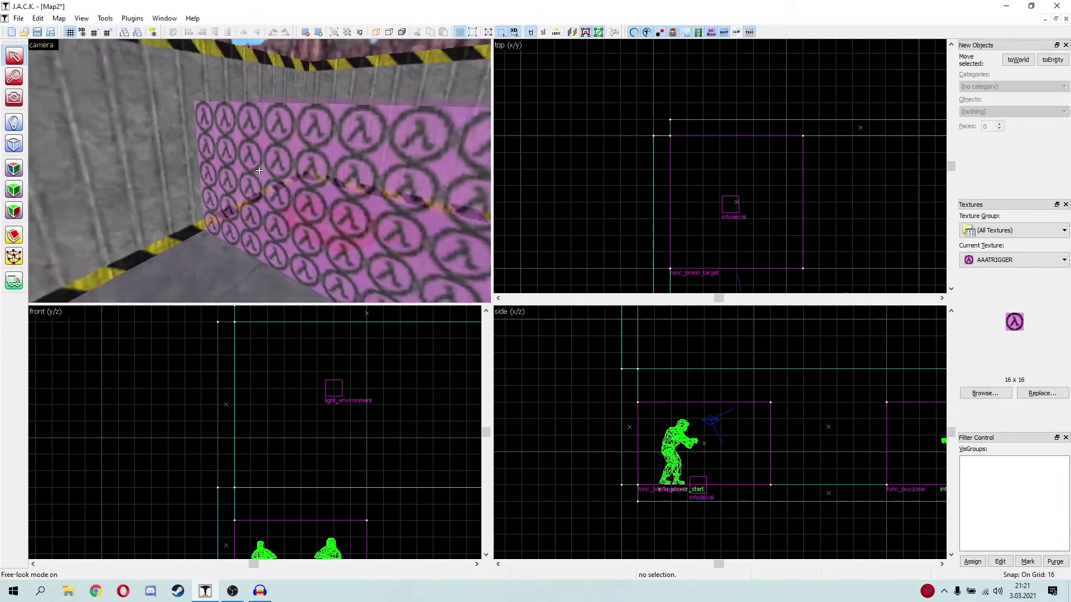
key(s)
key(d)
key(a)
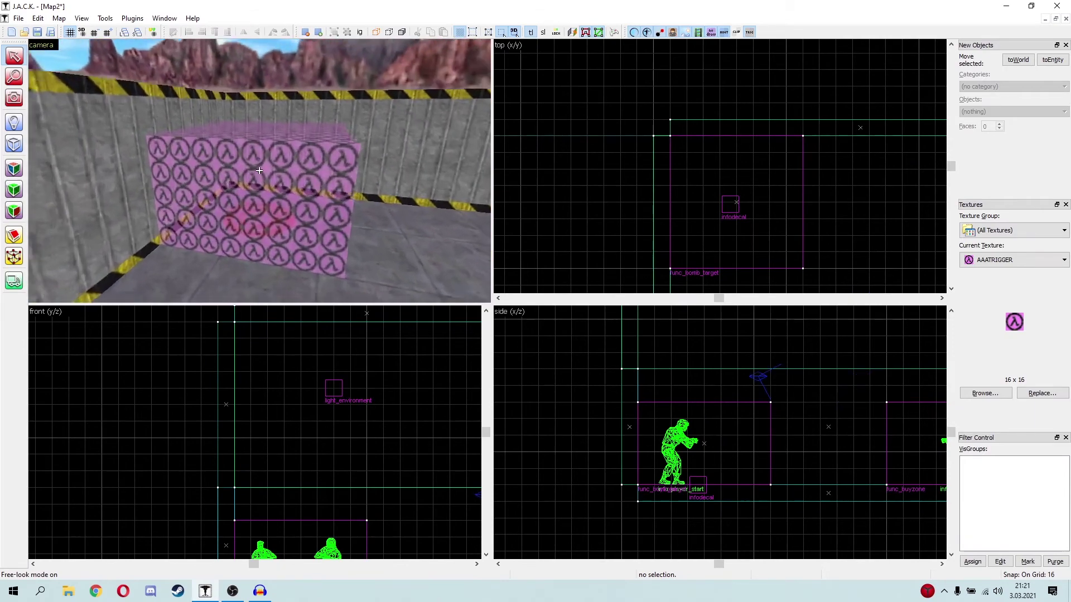
key(w)
key(s)
key(w)
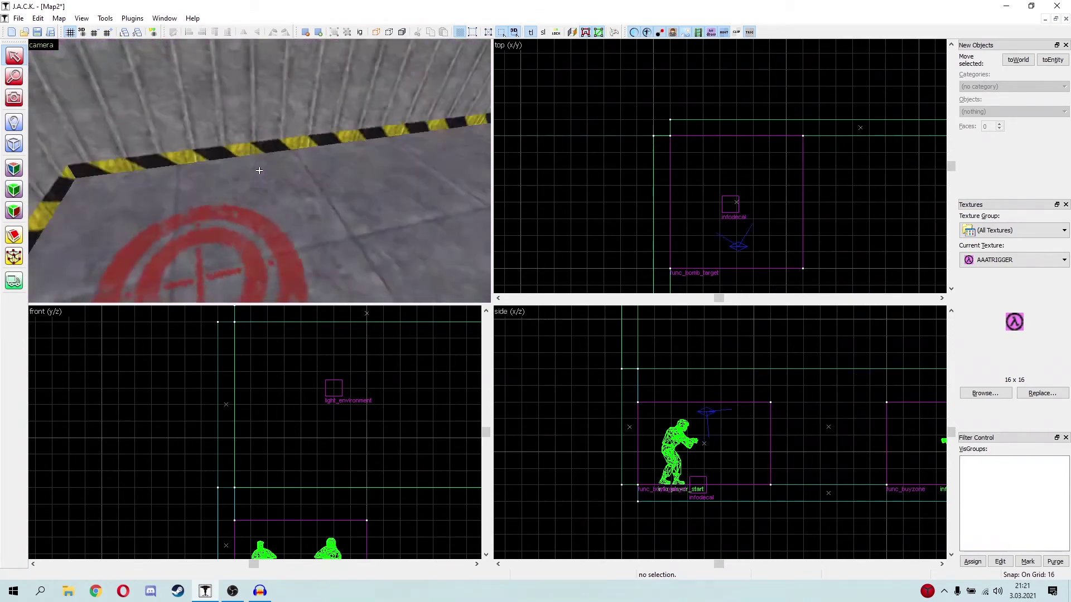
key(w)
key(s)
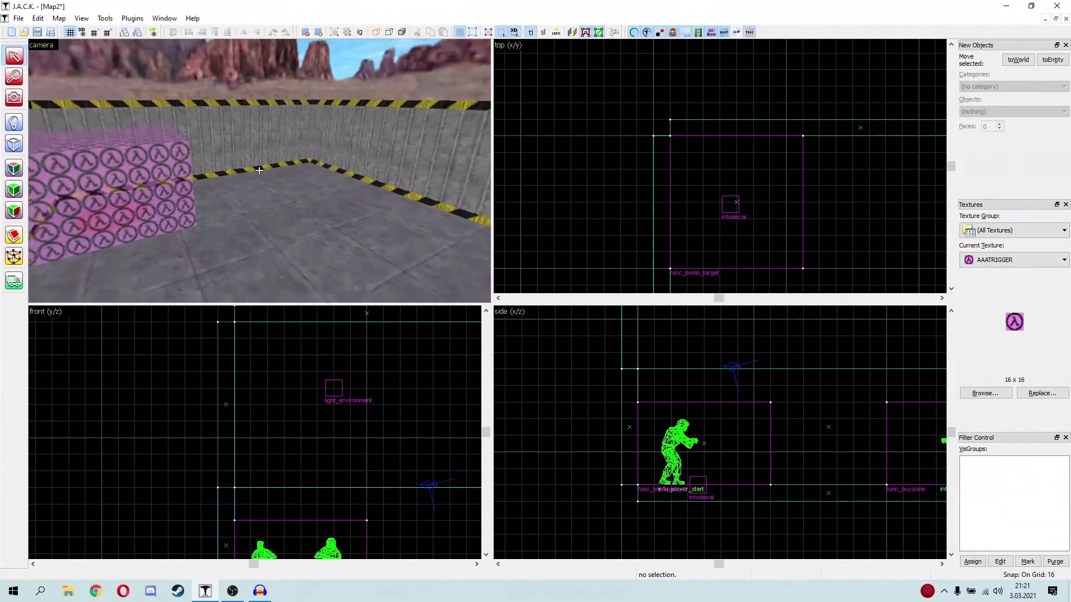
key(w)
key(z)
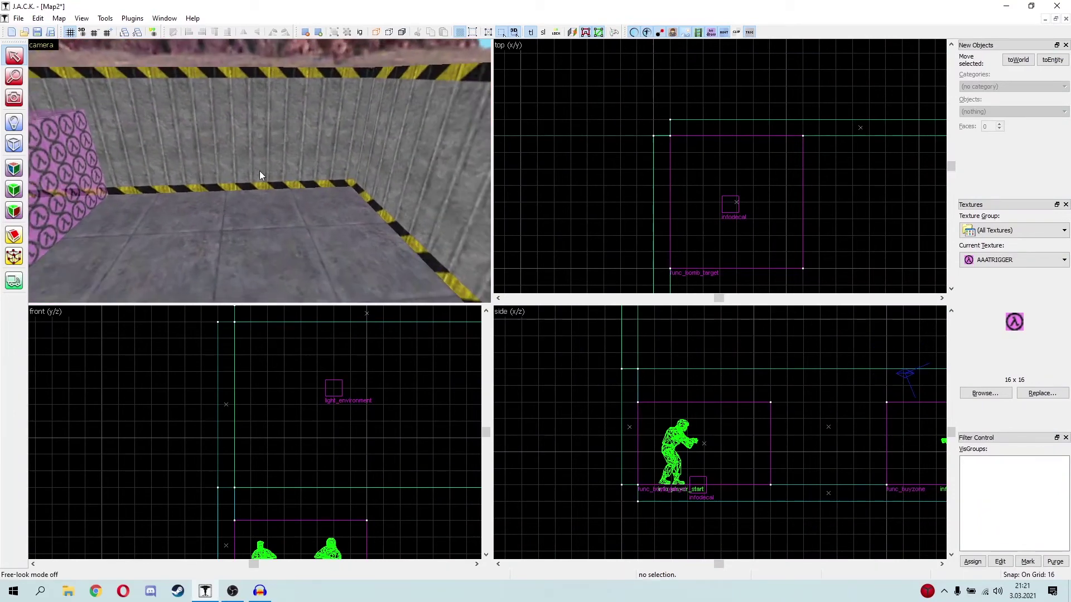
Place four hostage_entity objects in a row on the floor near the corner across from the bomb target
click(15, 124)
click(981, 111)
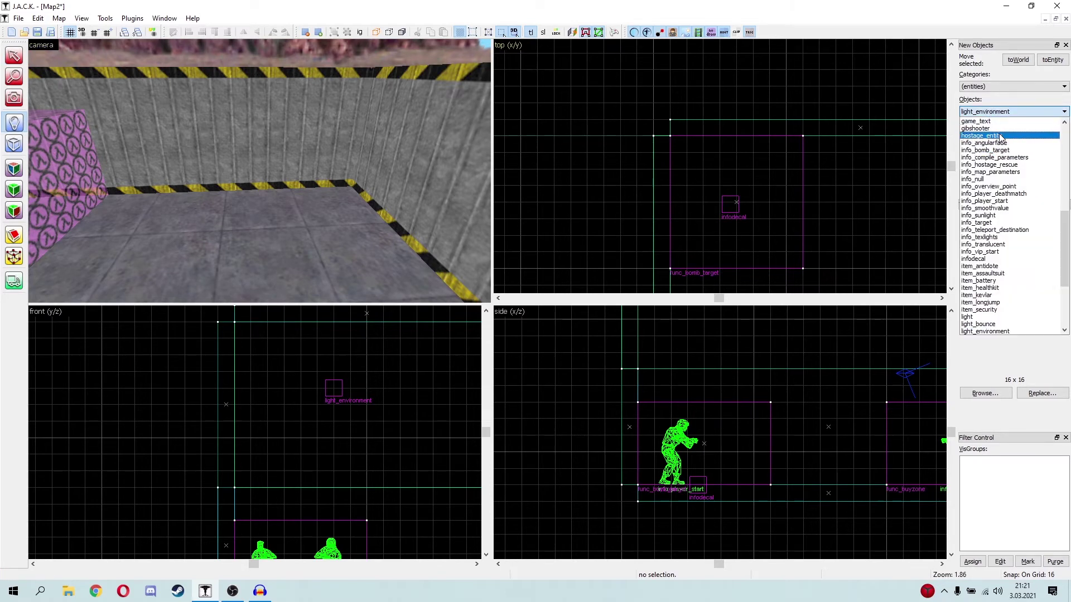
click(999, 136)
click(331, 210)
click(297, 208)
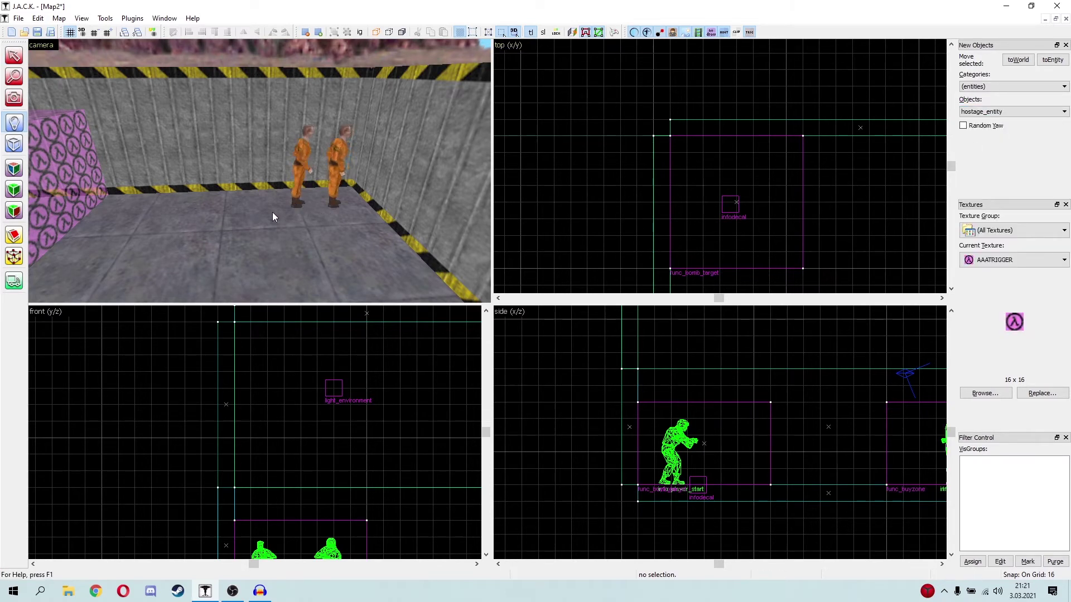
click(256, 210)
click(221, 210)
key(shift+s)
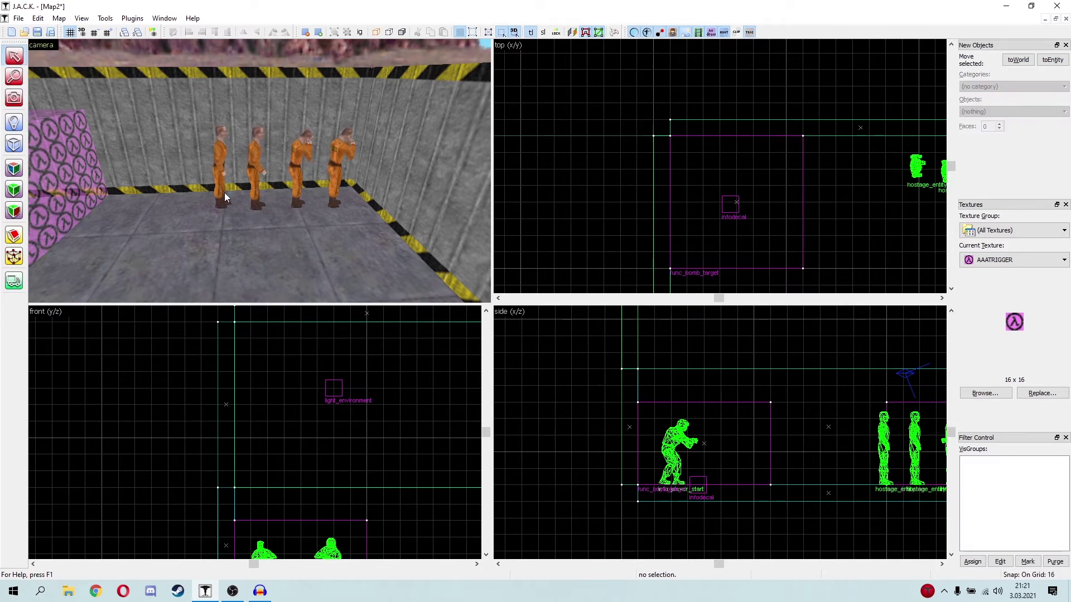
Delete the two hostages standing farthest from the room corner
click(255, 159)
key(Delete)
click(222, 154)
key(Delete)
Change the hostage nearest the corner to the man in a white shirt and tie through its entity properties
click(300, 153)
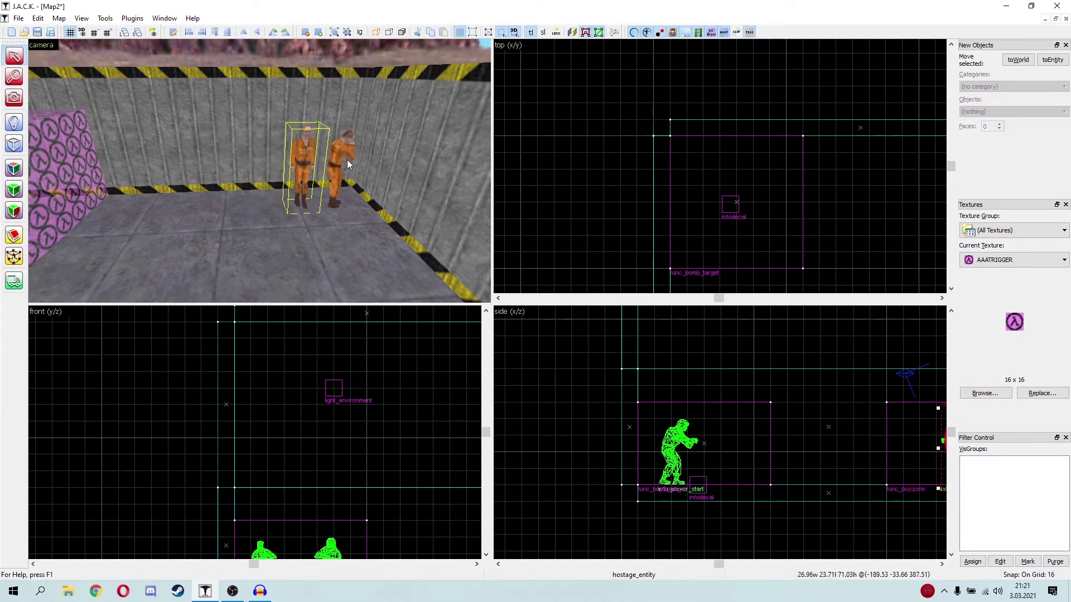
click(390, 186)
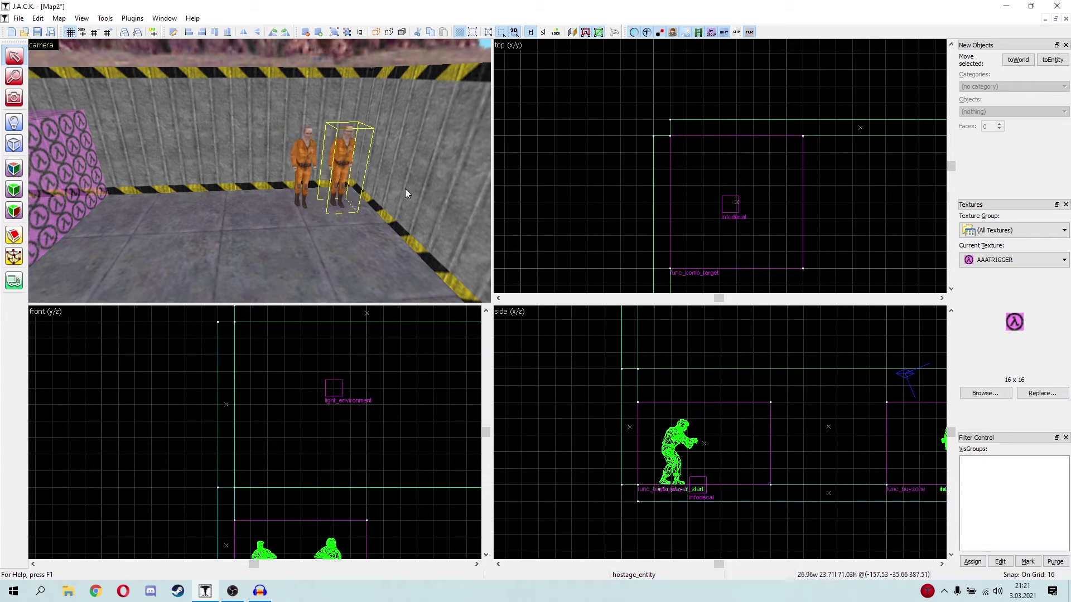
key(alt+Return)
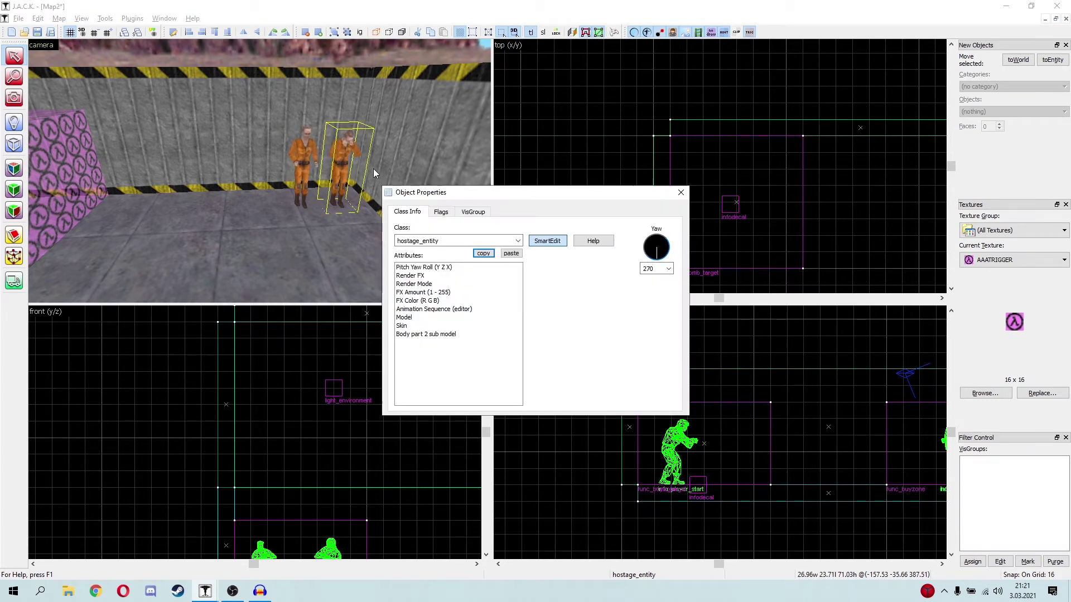
click(409, 325)
click(434, 309)
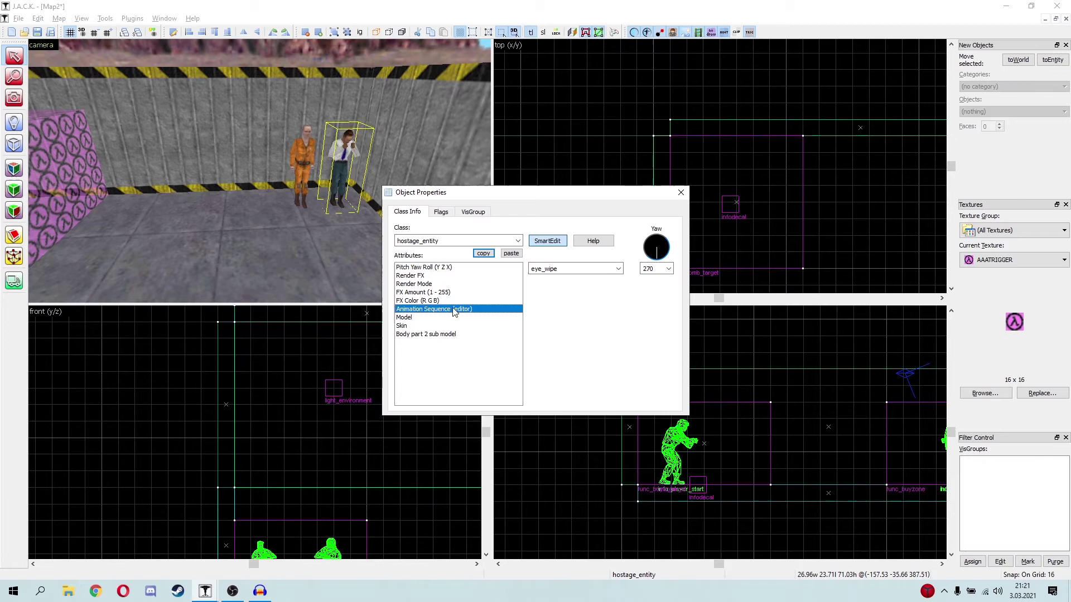
click(681, 192)
Set the orange-suited hostage's Animation Sequence (editor) attribute to idle1
key(z)
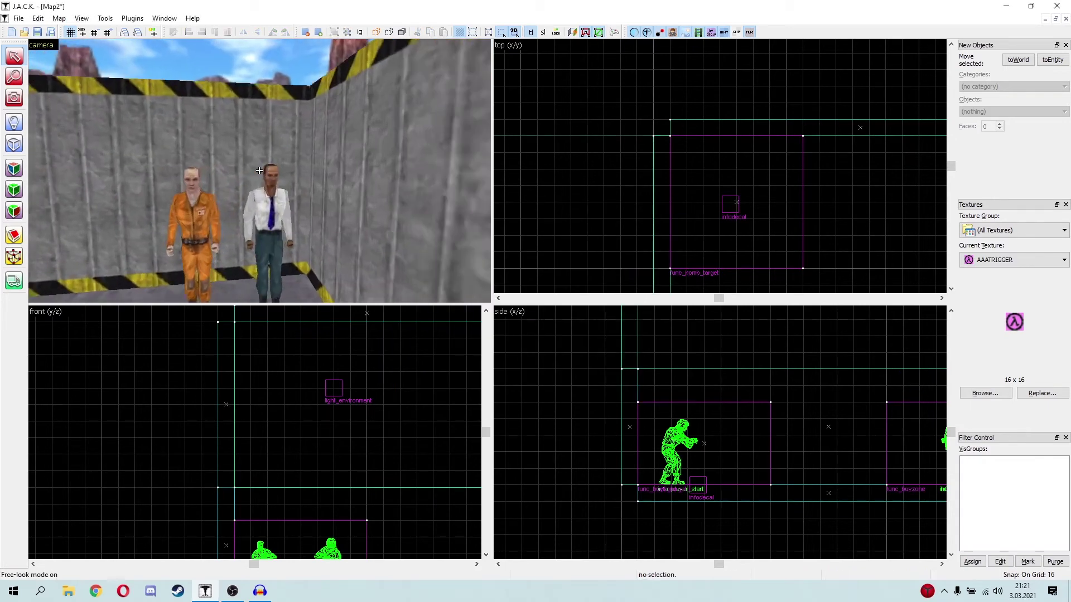
key(w)
key(z)
double_click(261, 171)
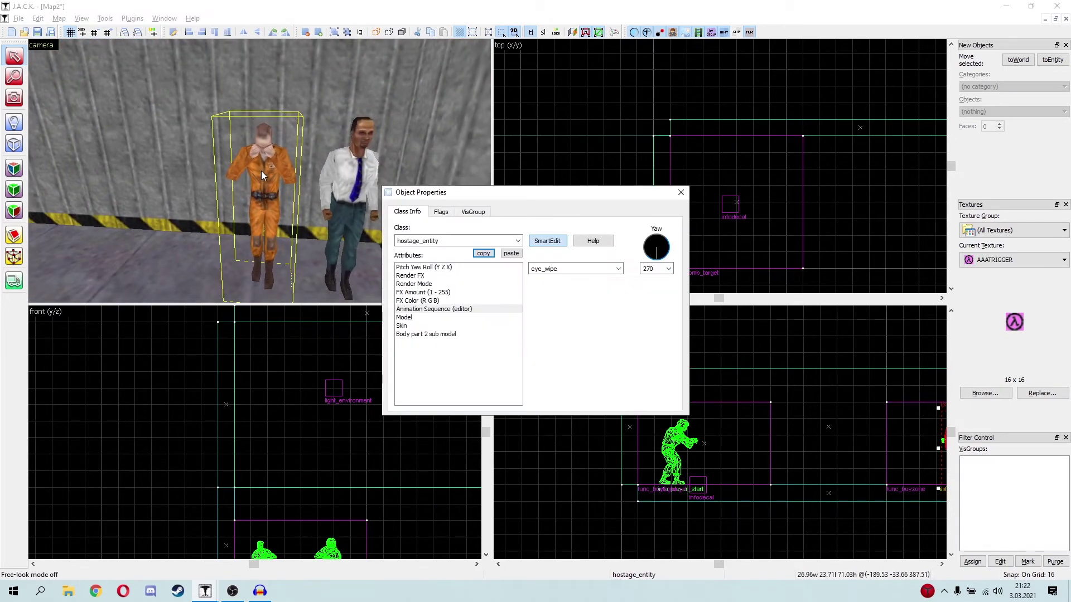
click(404, 318)
click(426, 334)
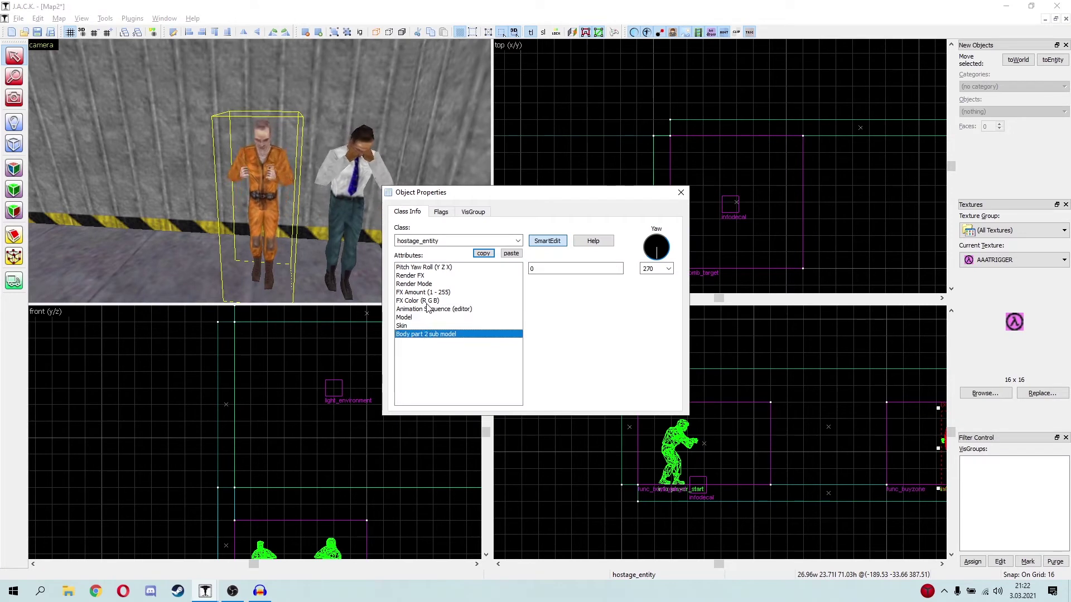
click(428, 308)
click(555, 268)
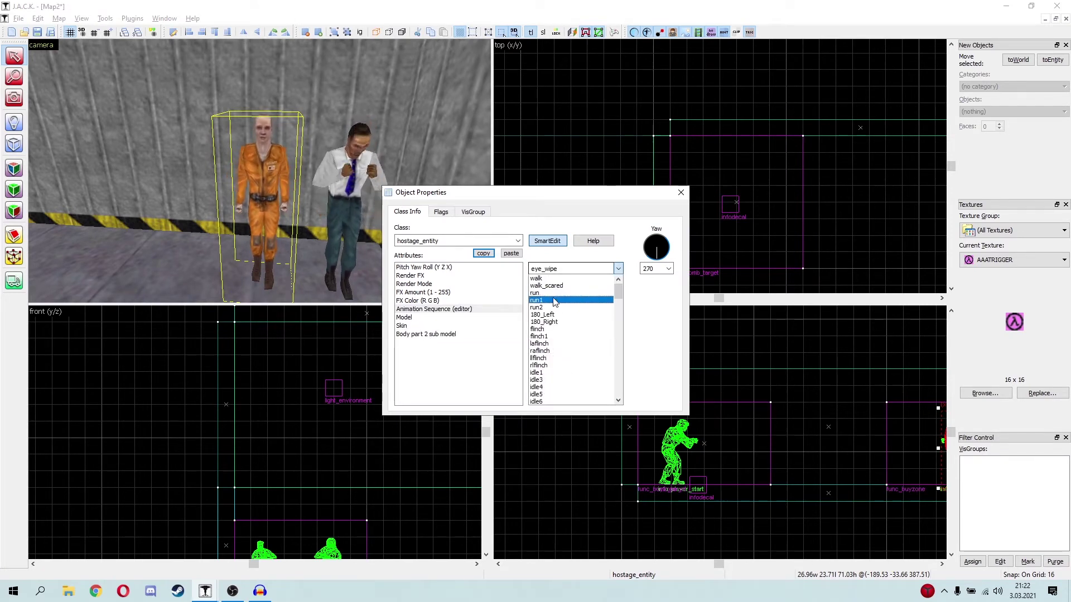
click(549, 373)
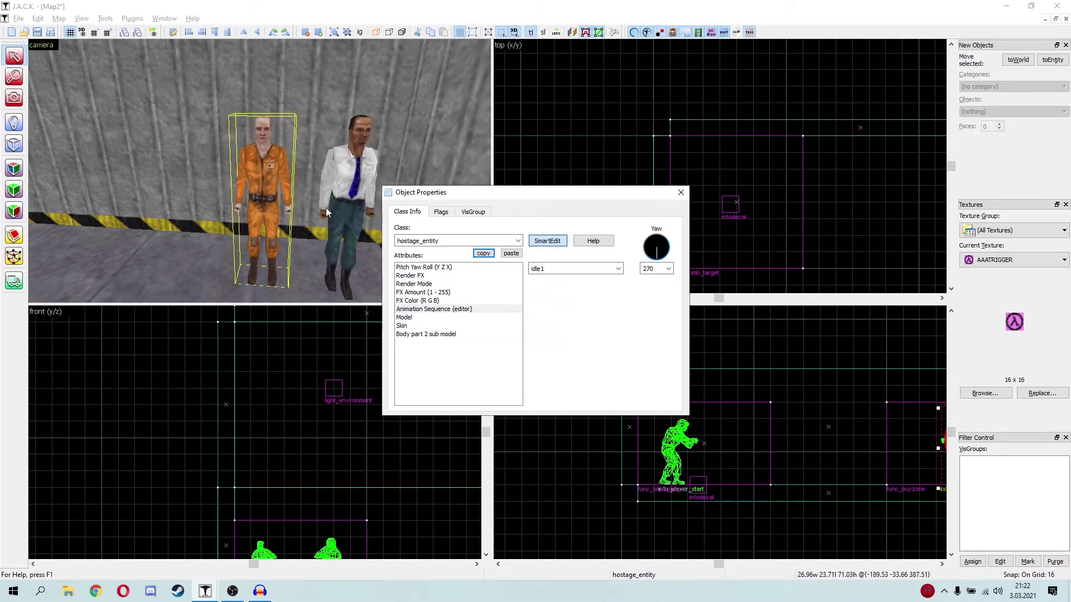
Set the white-shirted hostage's Animation Sequence (editor) to idle1 and deselect the hostage
click(325, 208)
double_click(574, 270)
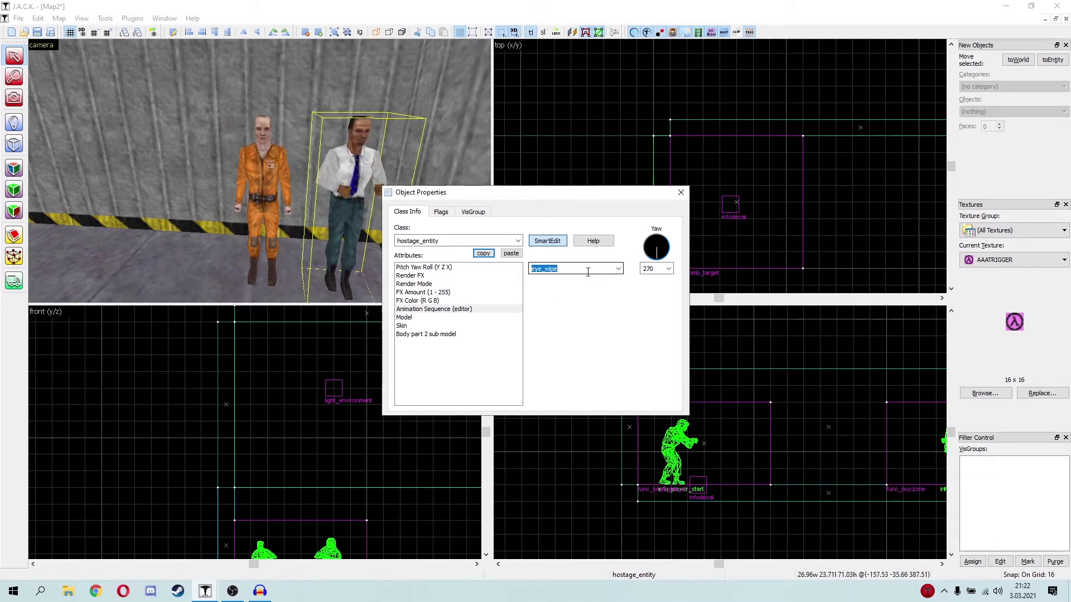
text(idle1)
click(451, 310)
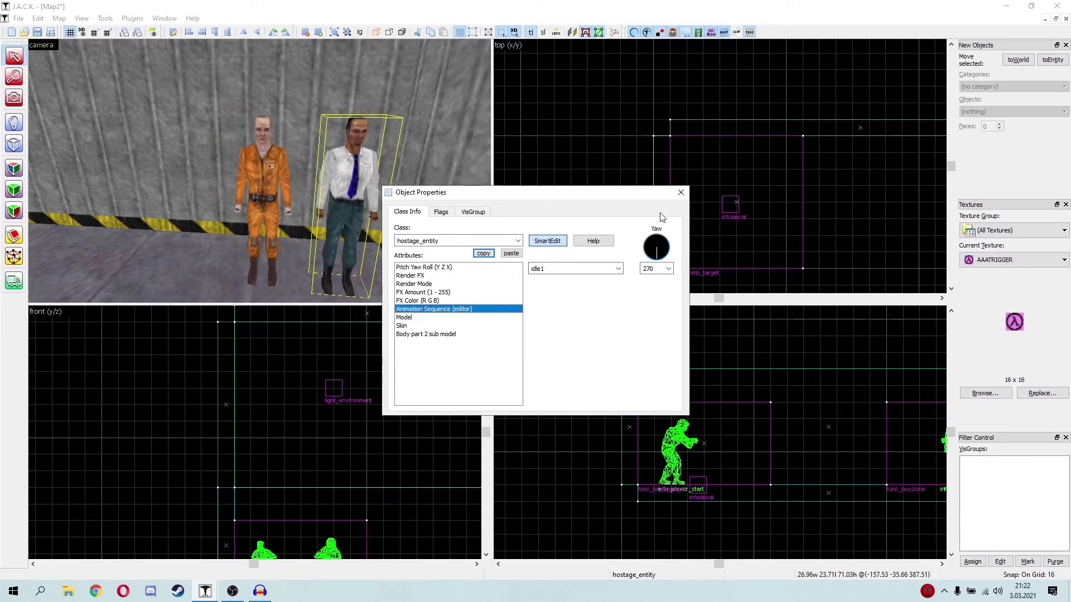
click(680, 193)
key(Escape)
Look around the room at the hostages, the trigger blocks and the free floor between them
key(z)
key(w)
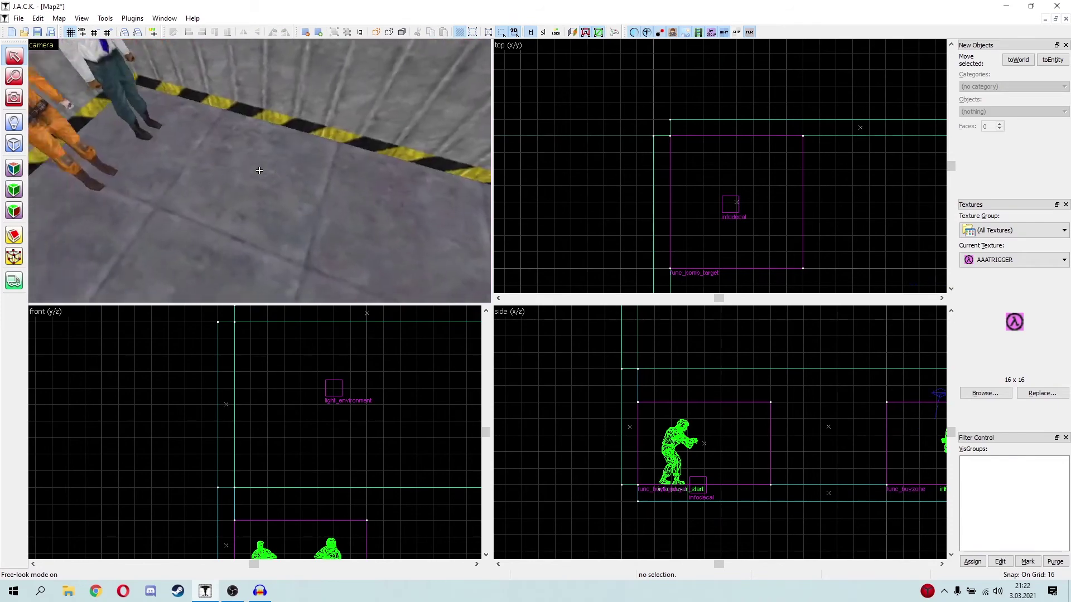
key(s)
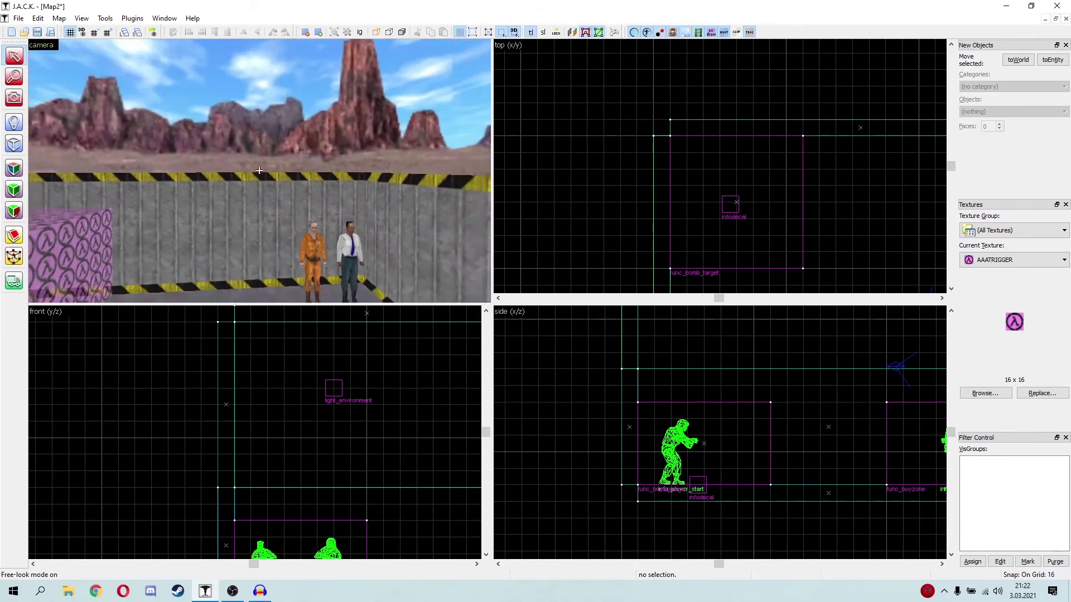
key(w)
key(w)
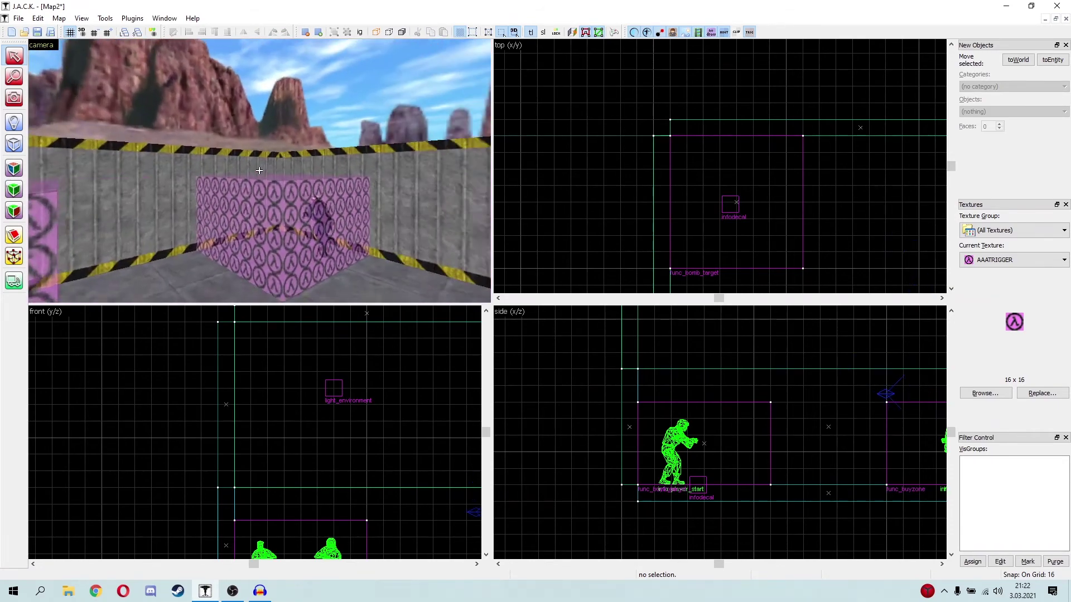
key(s)
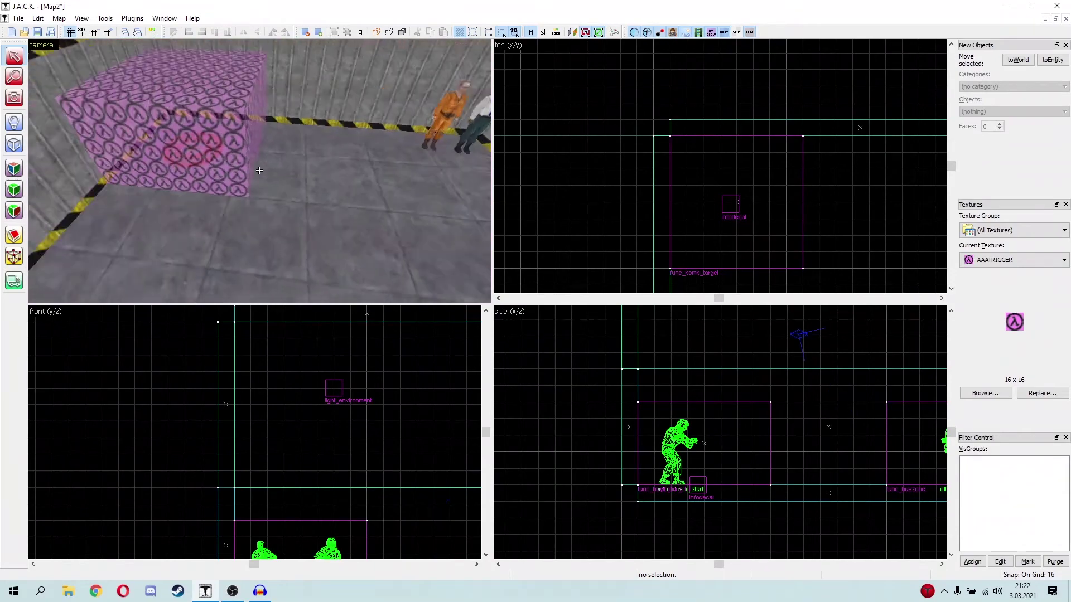
key(a)
key(s)
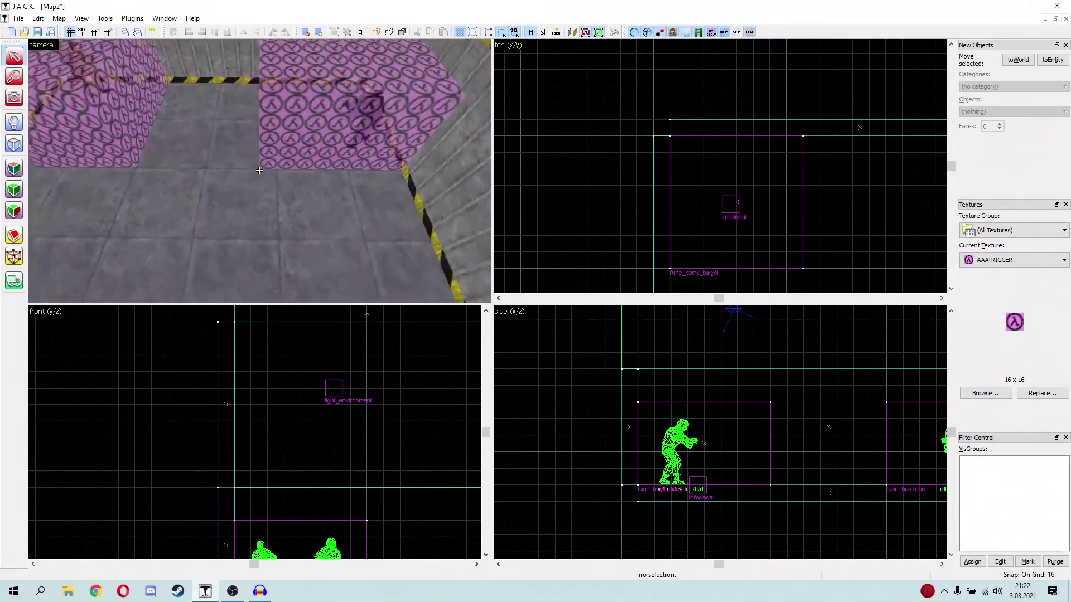
key(z)
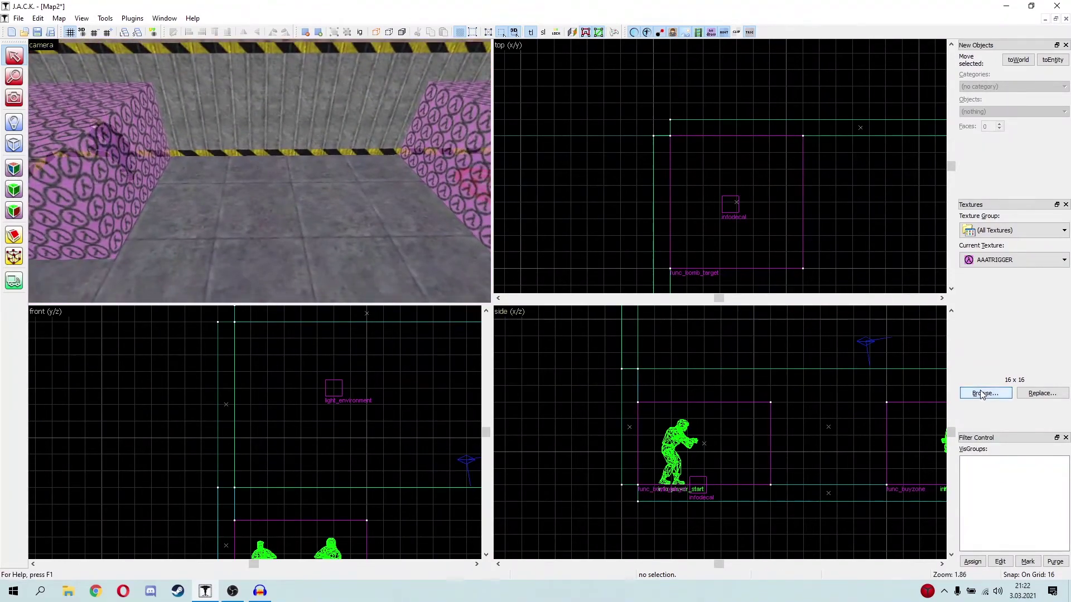
Try red-striped {PSTRIPE4 decals from valve/decals.wad on the free floor between the buy zone and the bomb target
click(985, 393)
scroll(411, 380, down, 1)
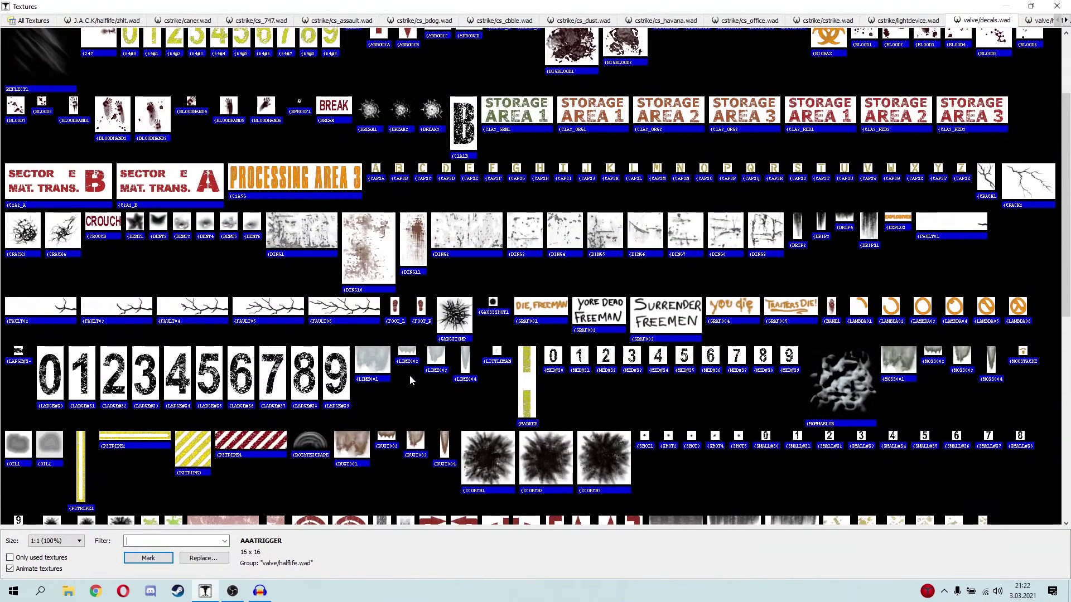
double_click(252, 449)
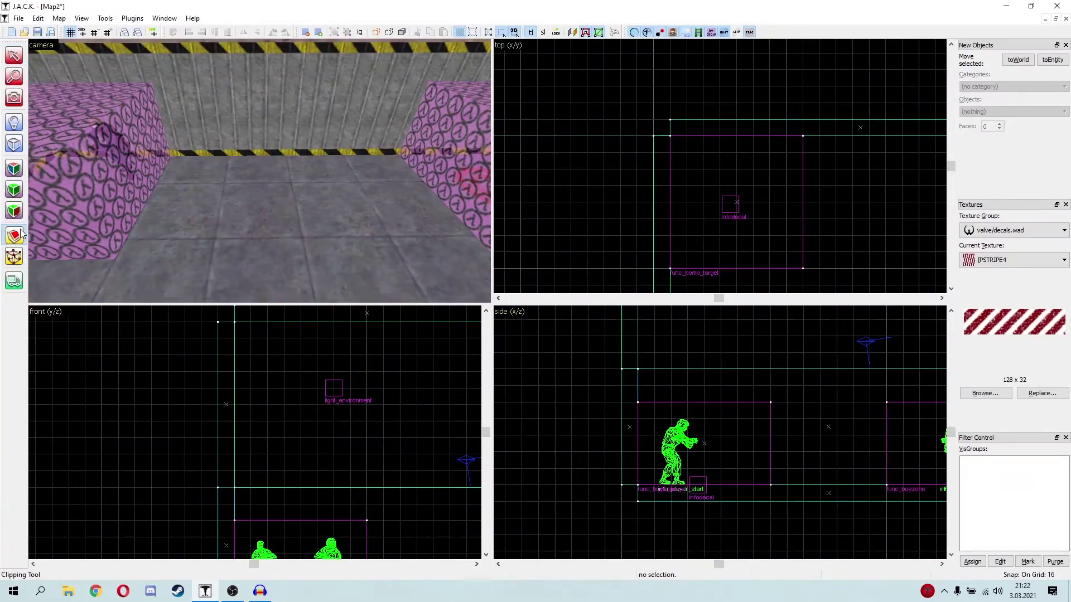
key(z)
key(w)
key(s)
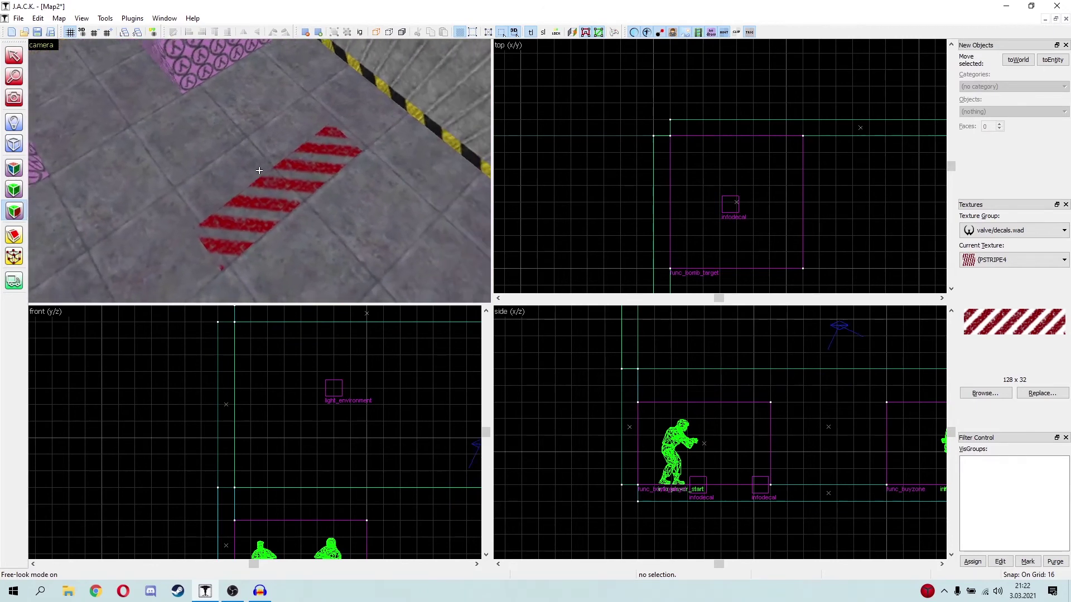
key(z)
key(ctrl+z)
click(254, 94)
key(z)
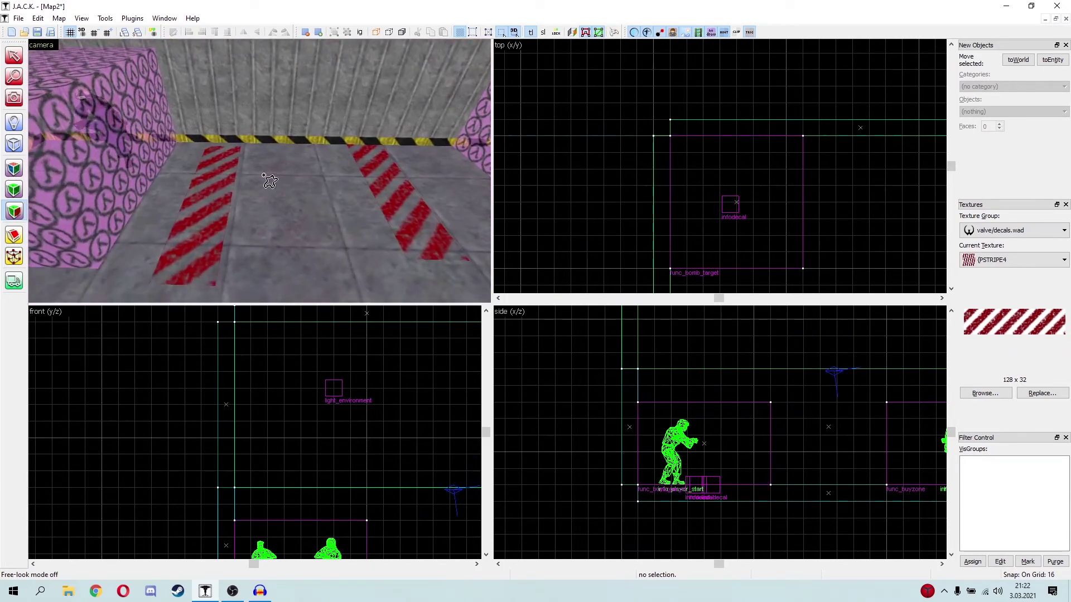
key(z)
Try the yellow {MARKER and {PSTRIPE1 decals on the free floor between the buy zone and the bomb target
click(985, 393)
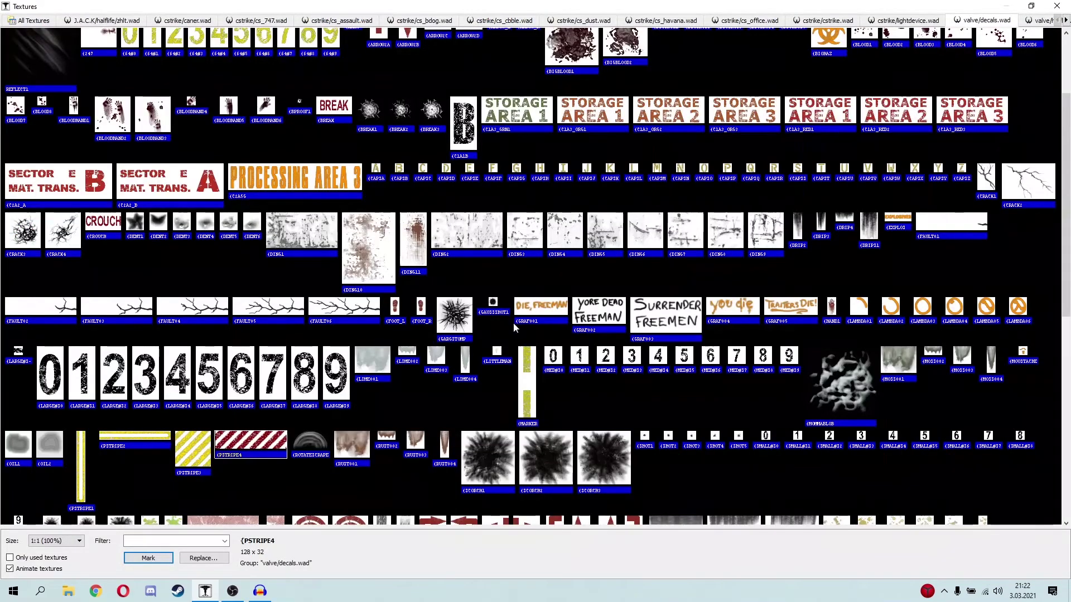
double_click(533, 365)
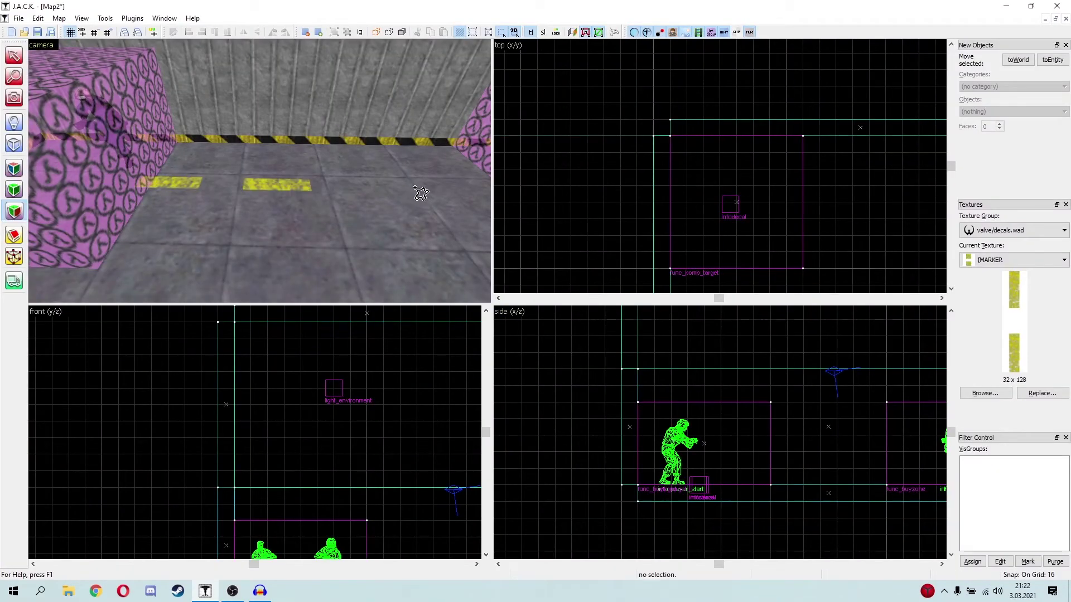
click(985, 393)
scroll(566, 374, down, 3)
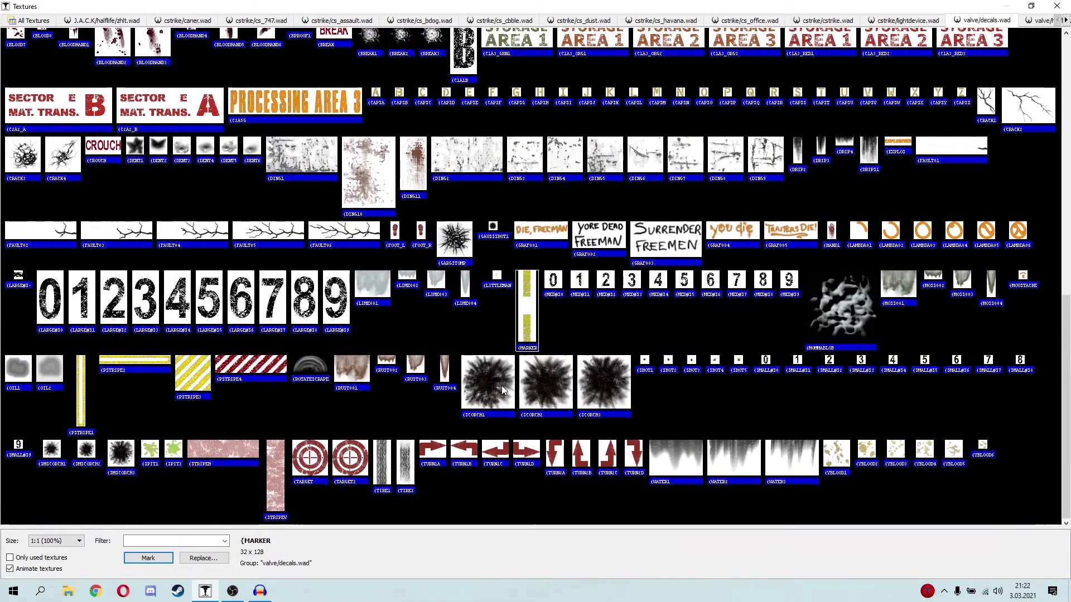
scroll(548, 408, up, 1)
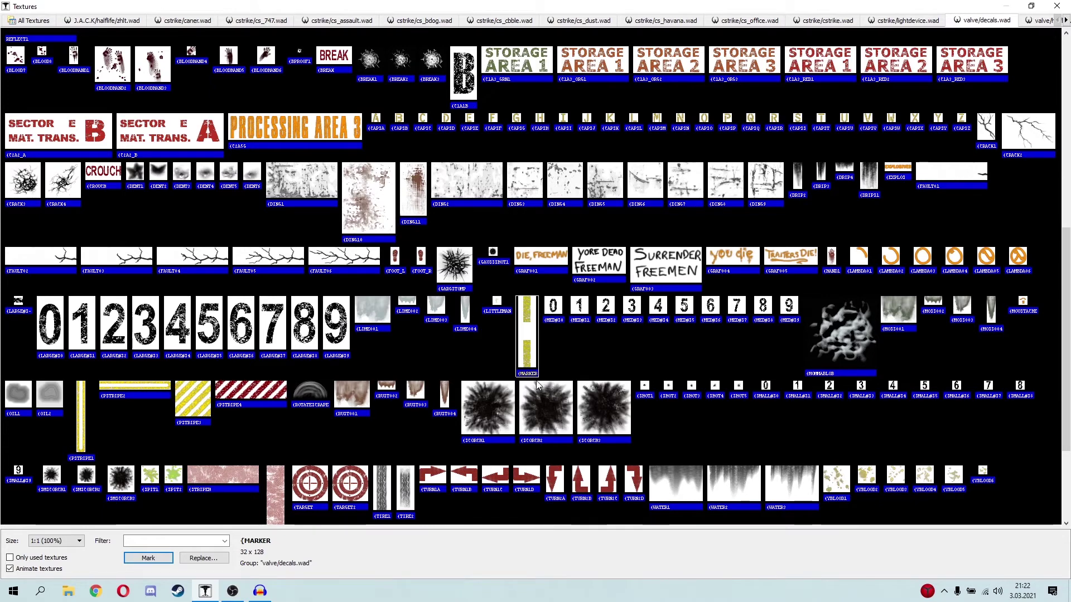
double_click(76, 406)
click(217, 181)
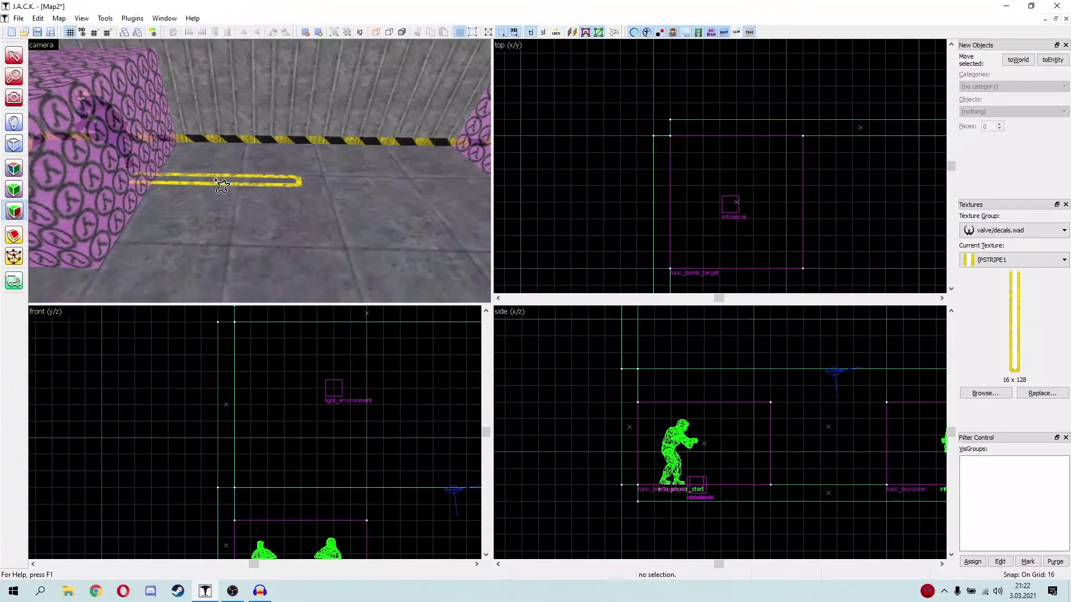
Place two parallel {PSTRIPE2 decals running out from the wall on the floor between the buy zone and the bomb target
click(985, 394)
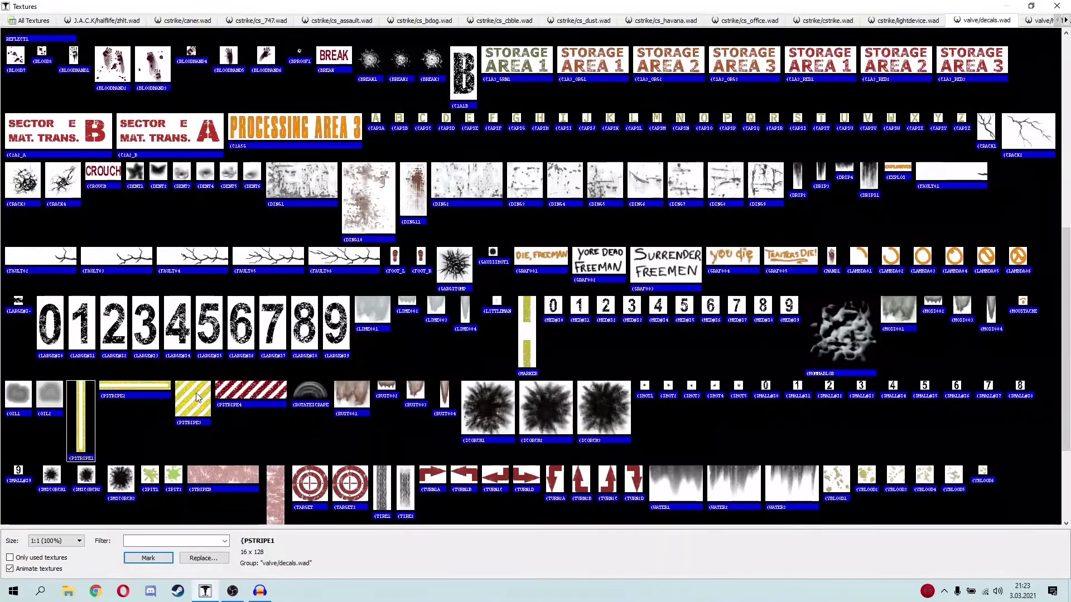
double_click(139, 395)
click(212, 202)
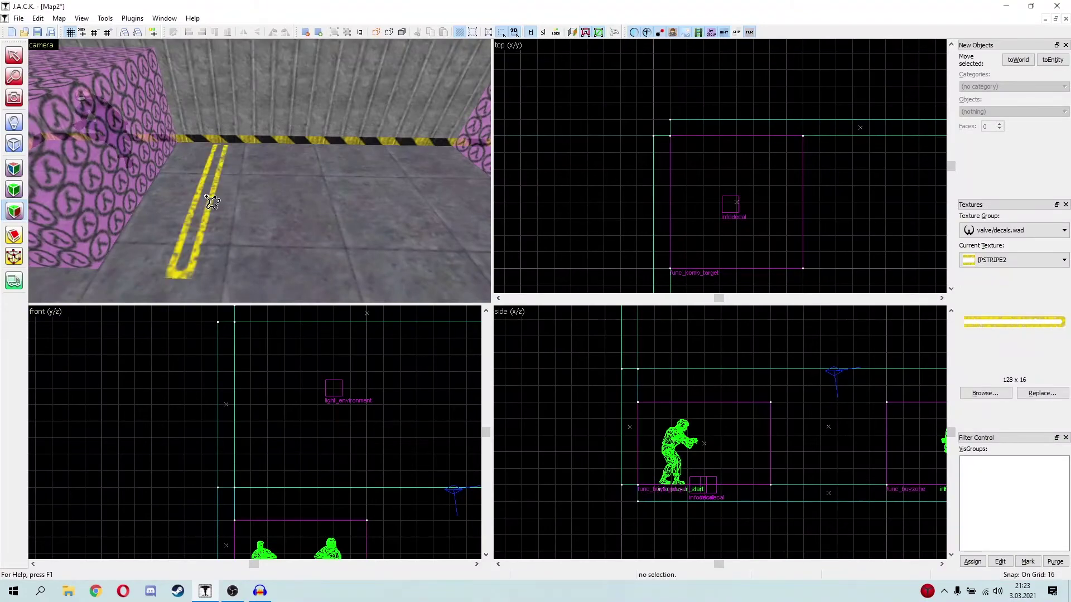
click(413, 199)
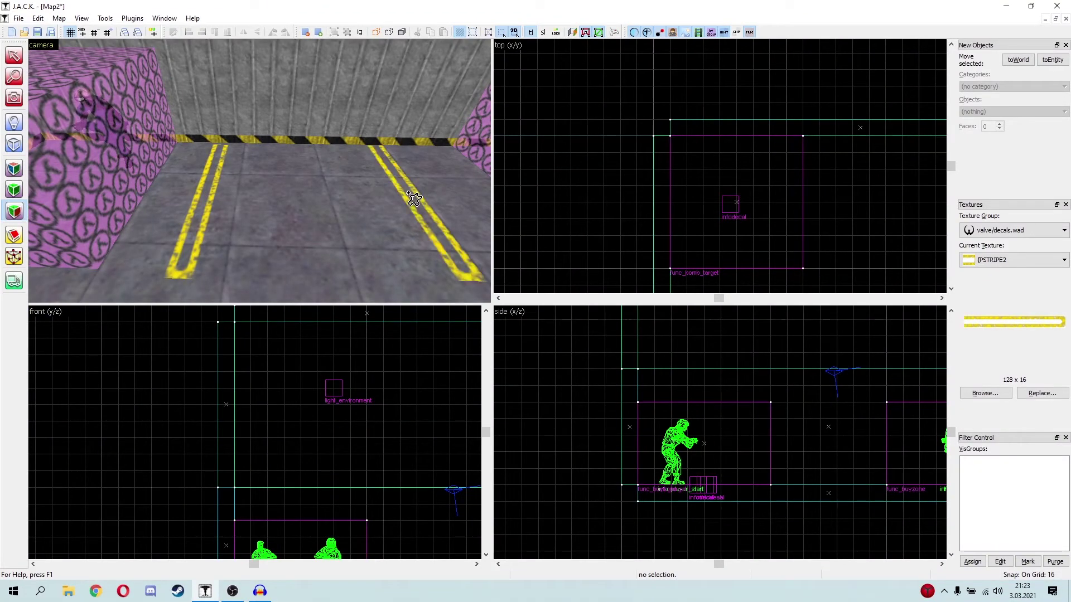
Join the near ends of the two yellow floor lines with a crosswise {PSTRIPE1 decal, undoing misplaced attempts
click(985, 393)
double_click(84, 406)
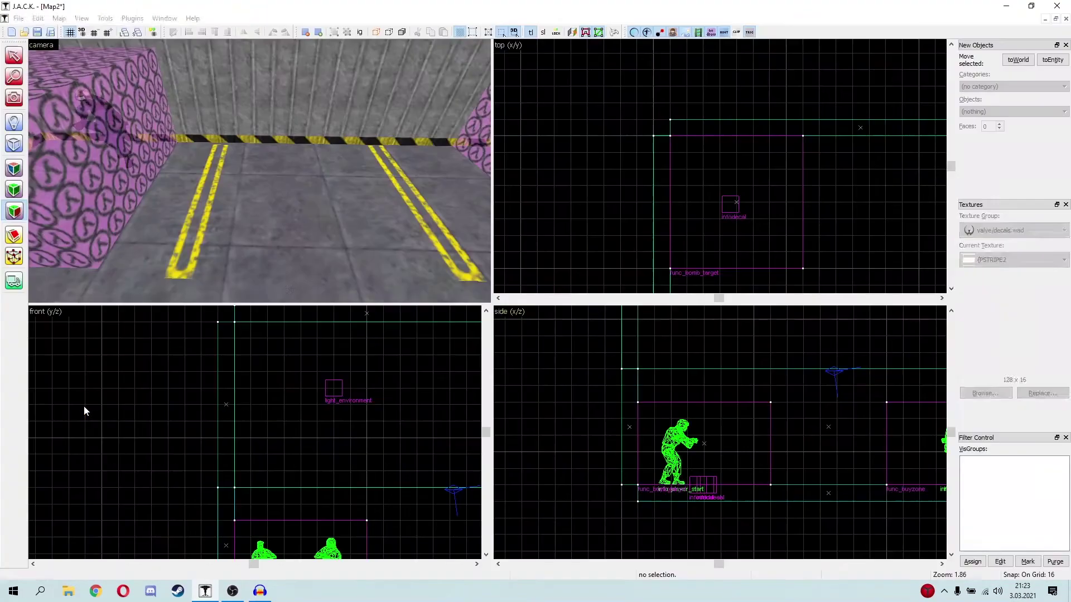
click(331, 277)
key(z)
key(a)
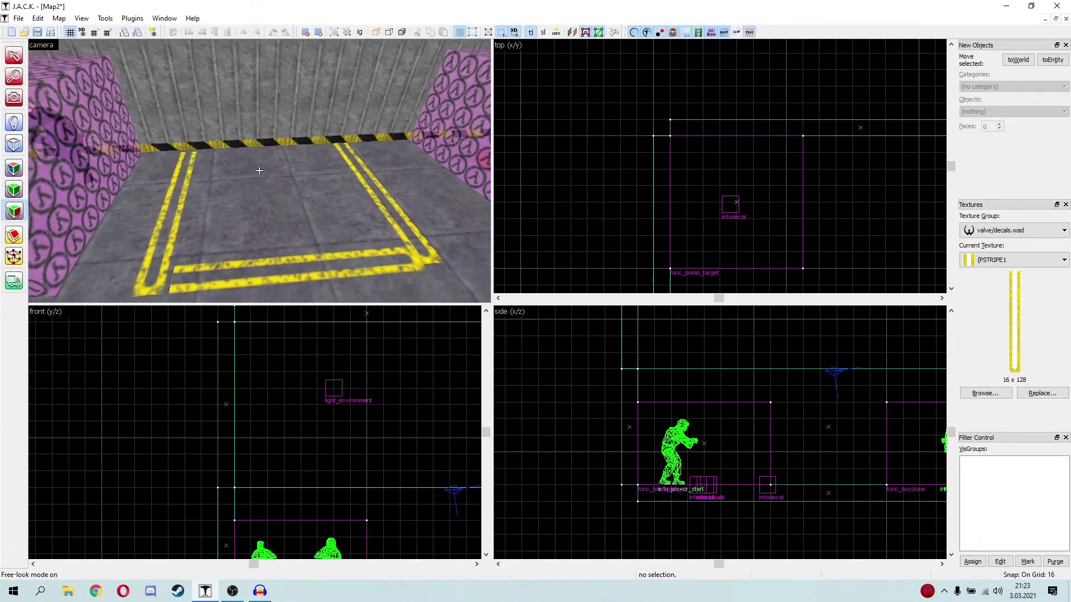
key(w)
key(z)
key(ctrl+z)
key(z)
key(s)
key(z)
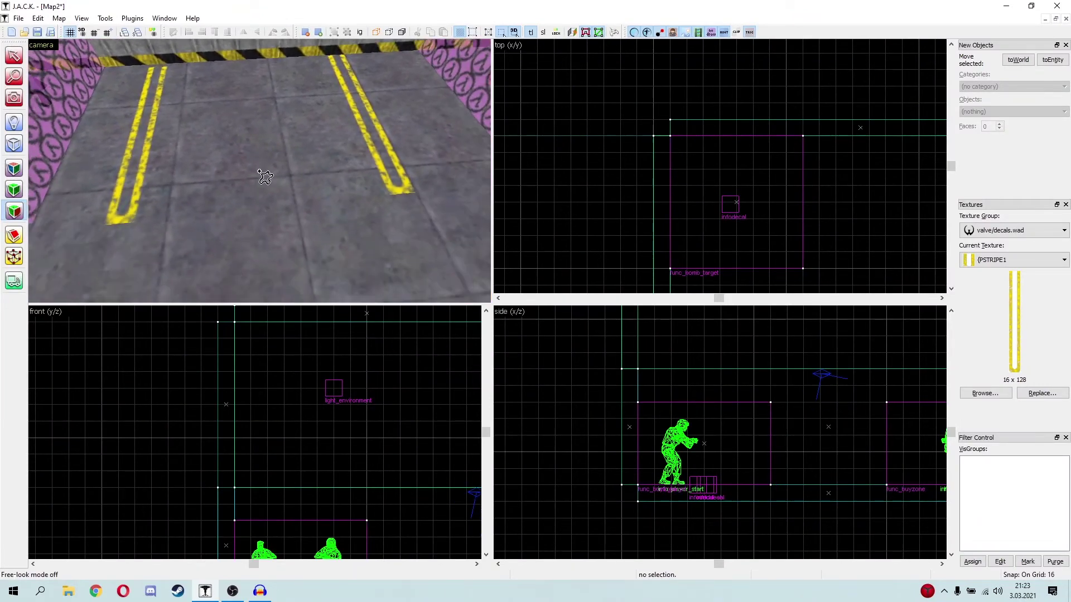
click(240, 189)
key(ctrl+z)
click(256, 199)
key(ctrl+z)
click(265, 199)
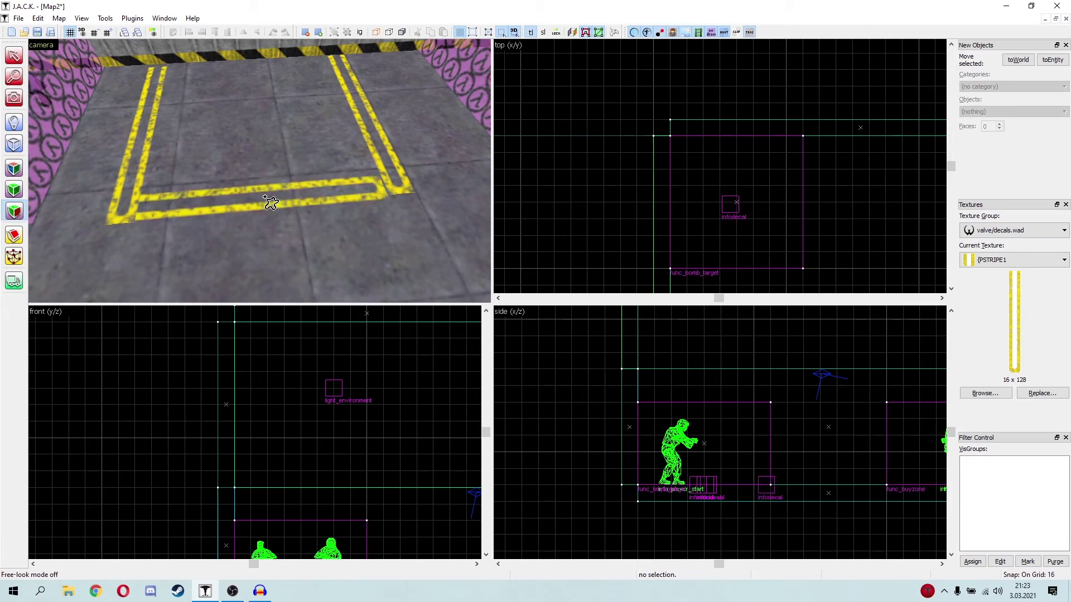
Return to the selection tool and inspect the yellow floor outline and the neighbouring trigger blocks
key(shift+s)
key(z)
key(s)
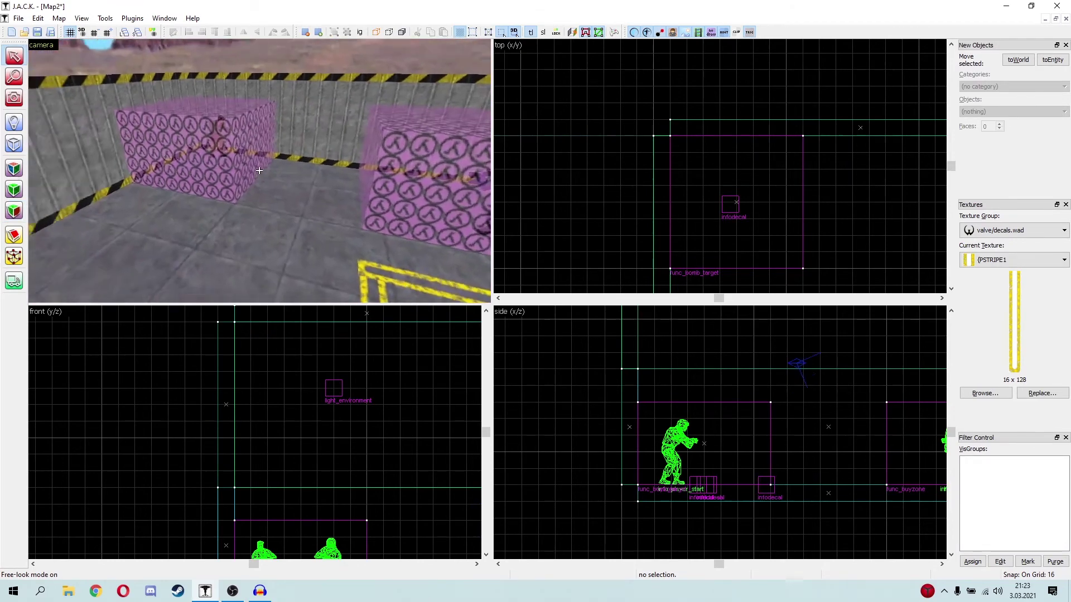
key(w)
key(s)
key(z)
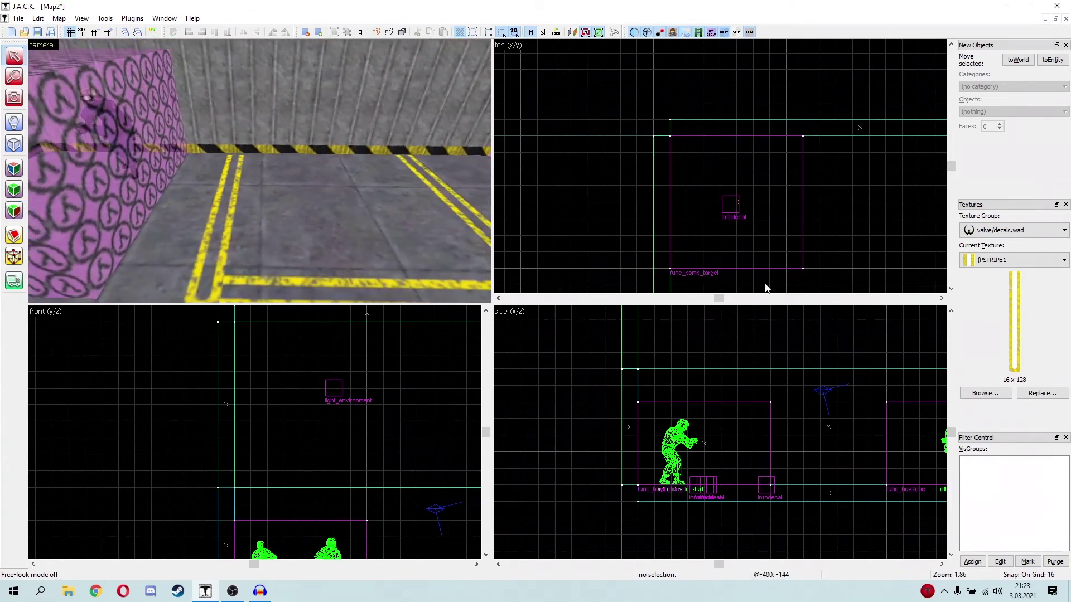
Filter the textures for "trigger" and make AAATRIGGER the current texture
click(976, 390)
text(trigger)
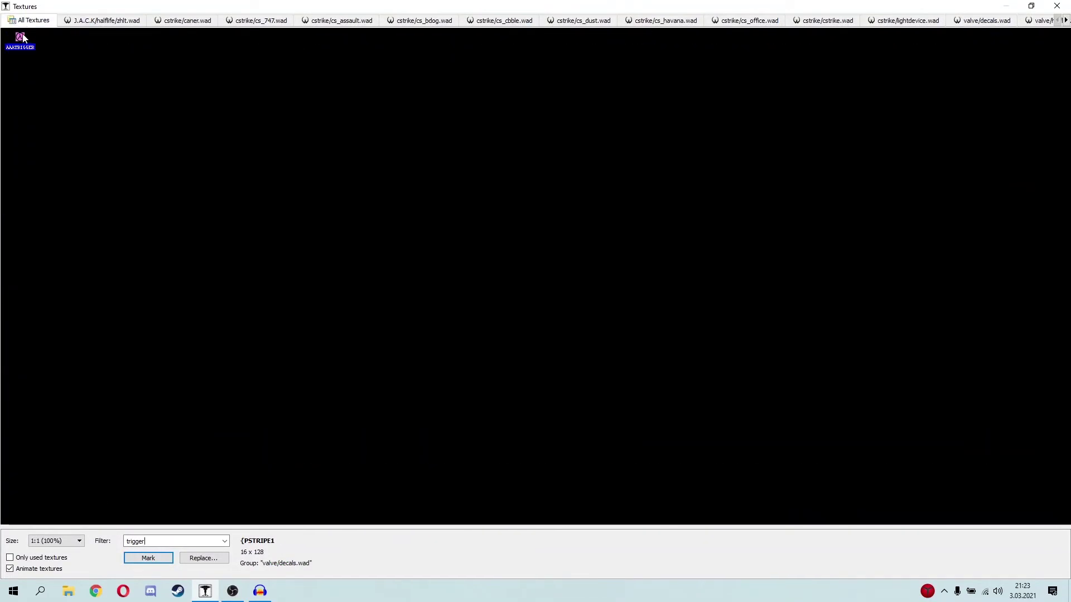
double_click(17, 39)
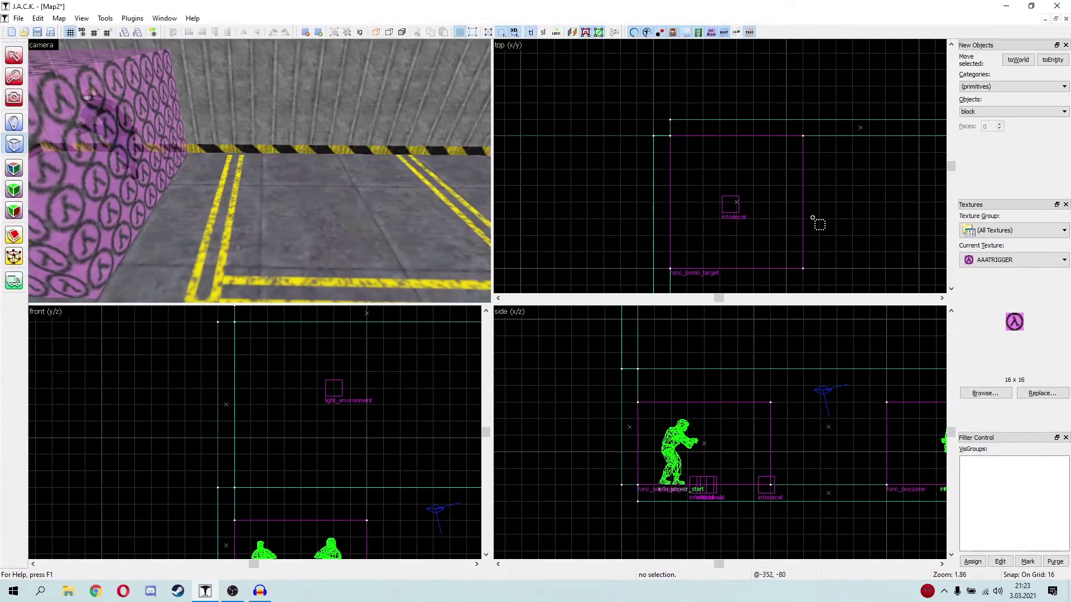
Create a 128 × 160 unit block, 71 units high, over the yellow floor outline between the buy zone and the bomb target
scroll(812, 217, down, 9)
scroll(633, 146, up, 7)
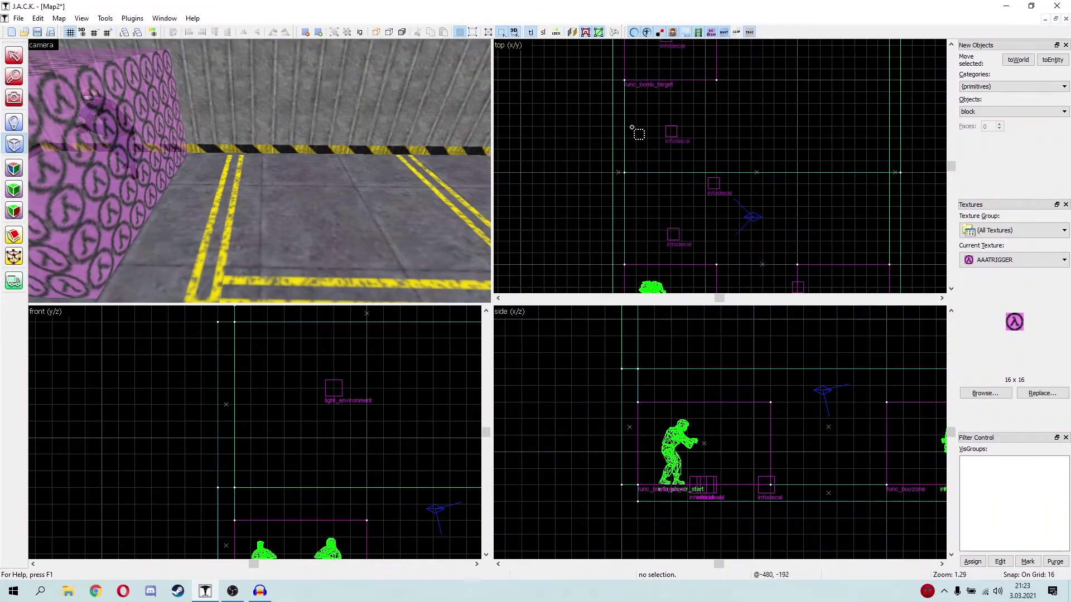
drag(623, 123, 723, 247)
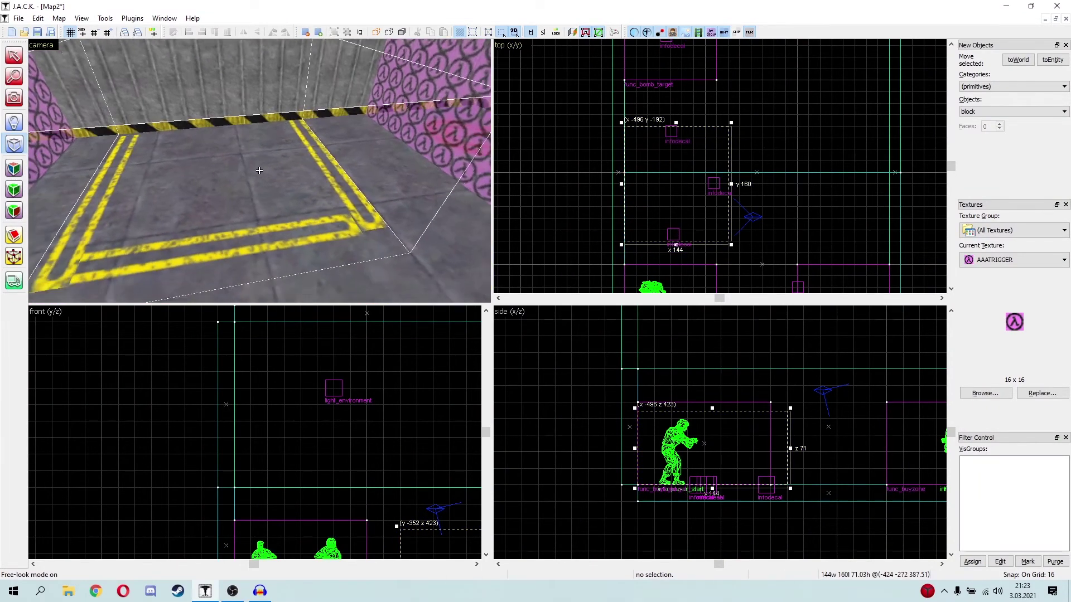
key(z)
scroll(734, 186, up, 3)
drag(734, 186, 719, 186)
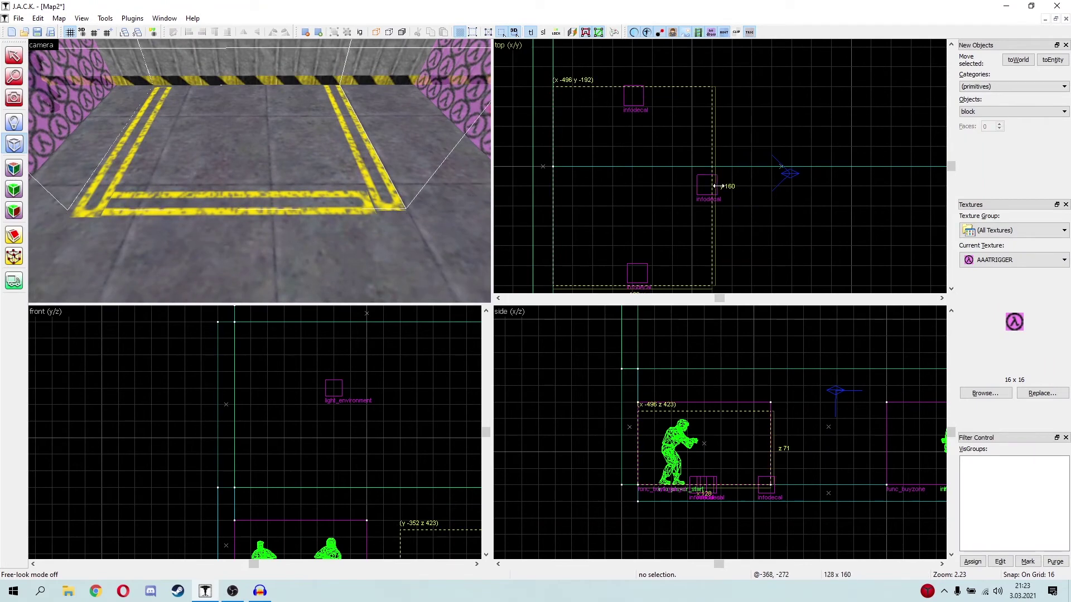
key(s)
right_click(630, 179)
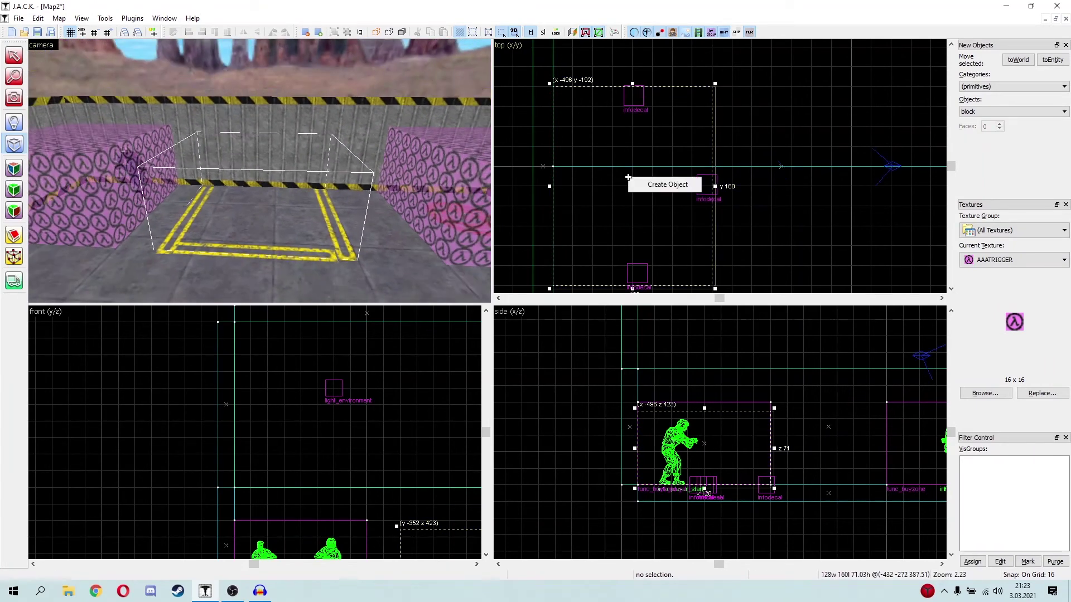
click(661, 183)
Tie the new trigger block to a func_hostage_rescue entity, check its flags and deselect it
click(286, 184)
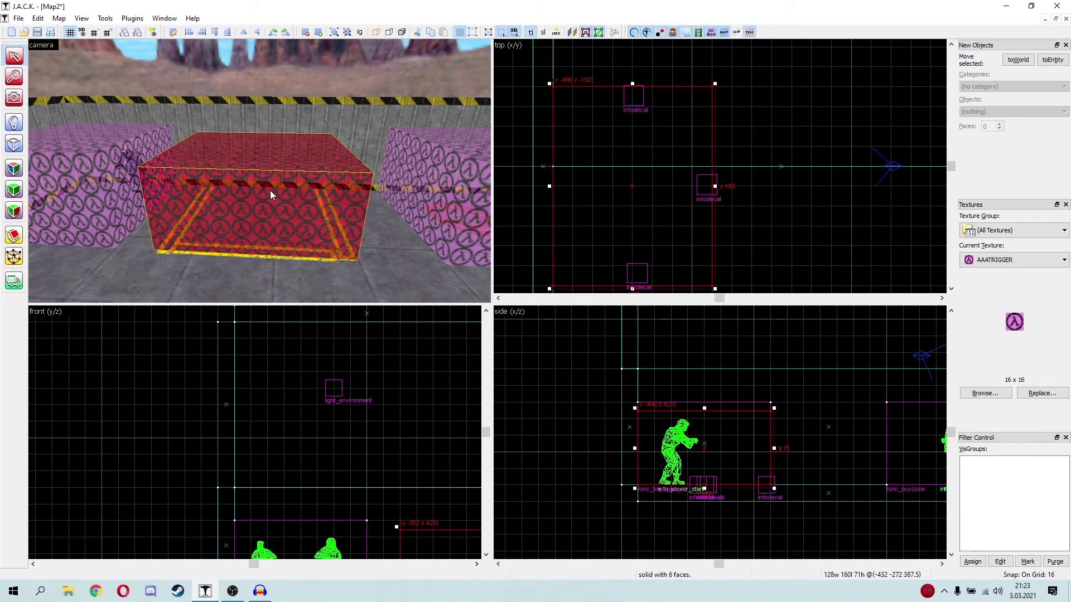
right_click(271, 193)
mouse_move(323, 353)
mouse_move(406, 373)
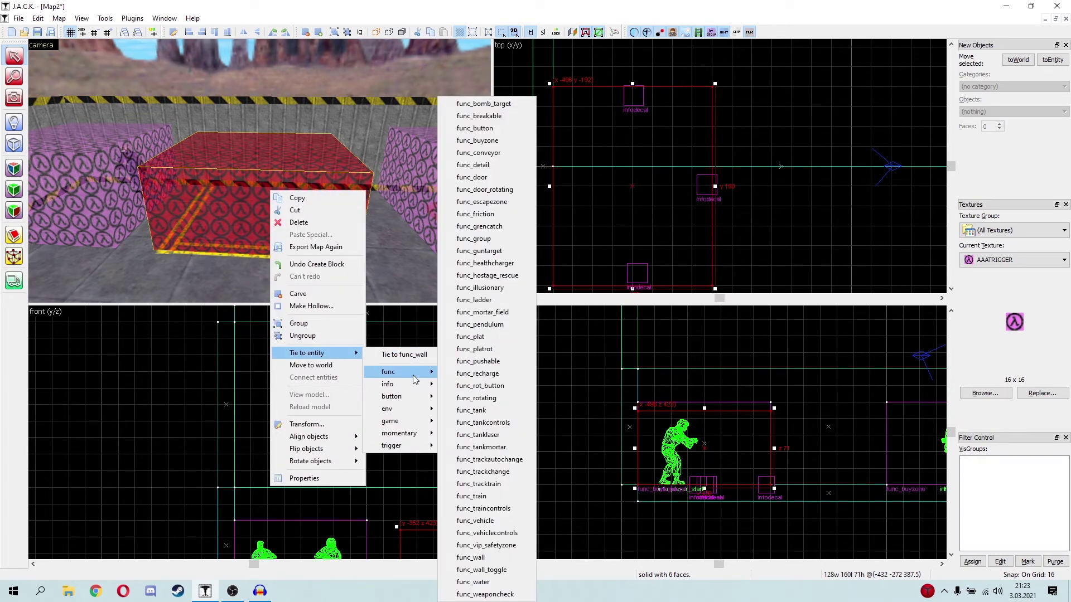
click(512, 276)
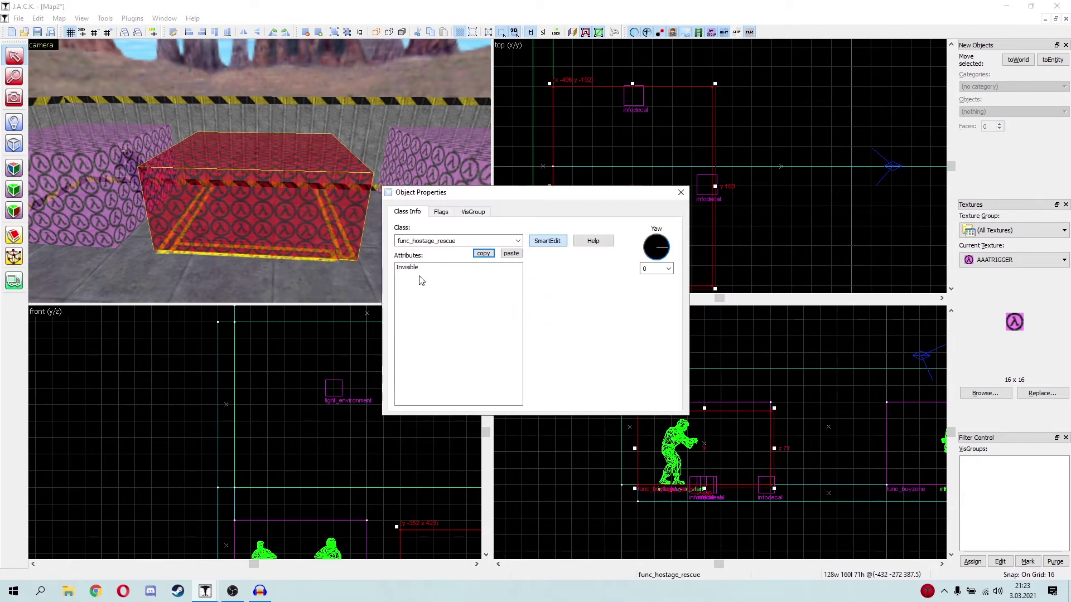
click(441, 213)
click(678, 196)
key(Escape)
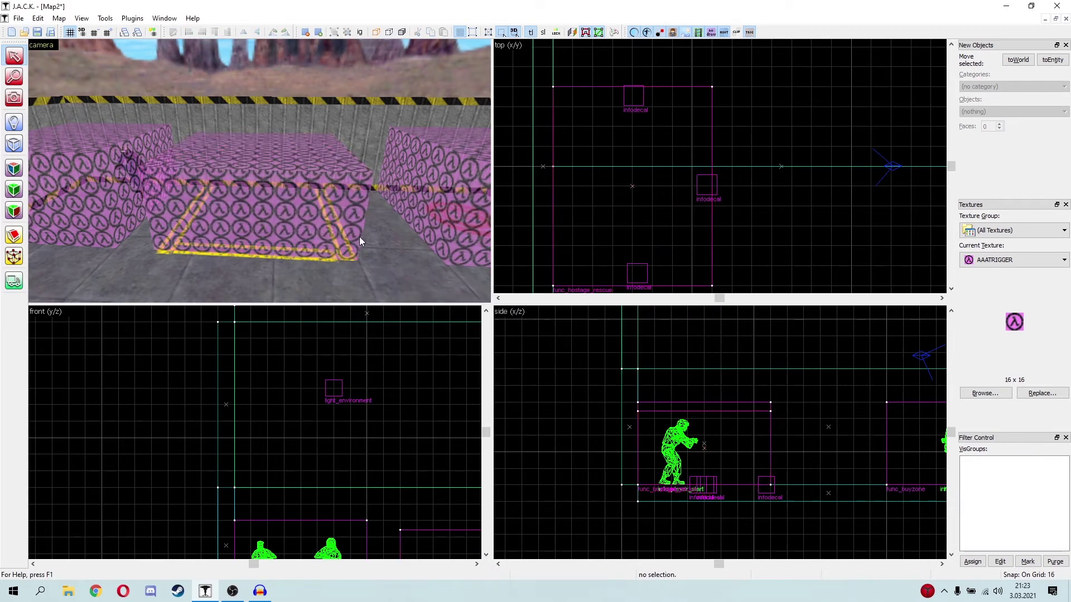
Look over the room from the trigger blocks across to the two hostages in the corner
key(z)
key(w)
key(w)
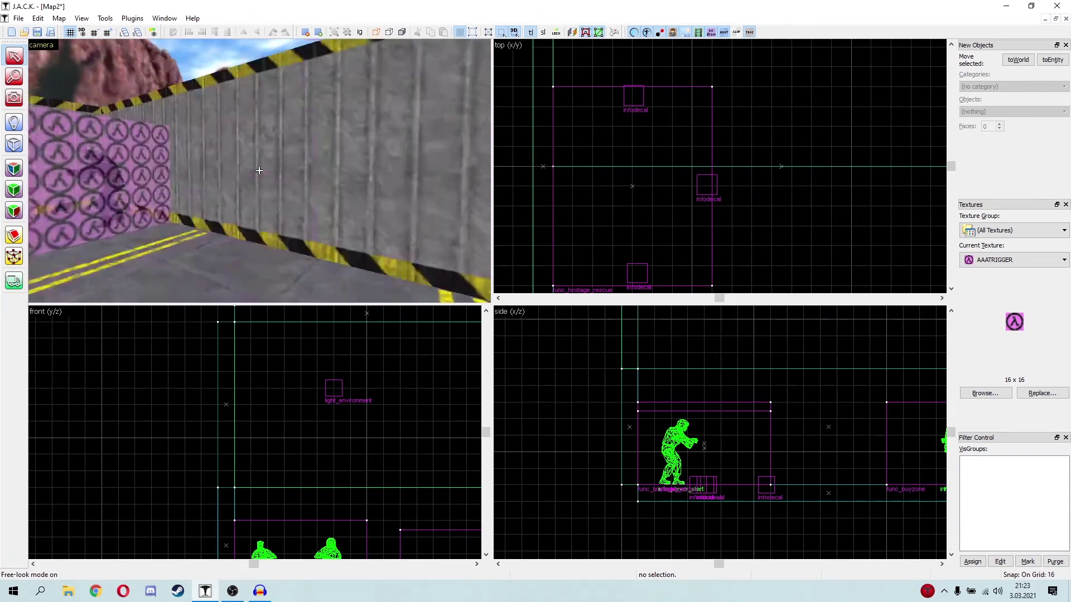
key(w)
key(d)
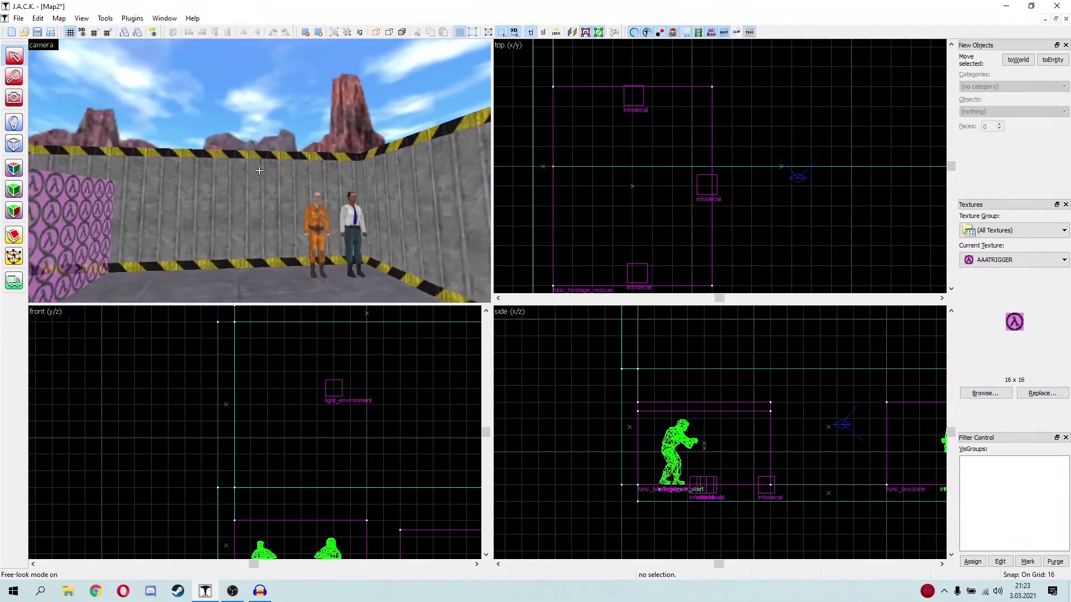